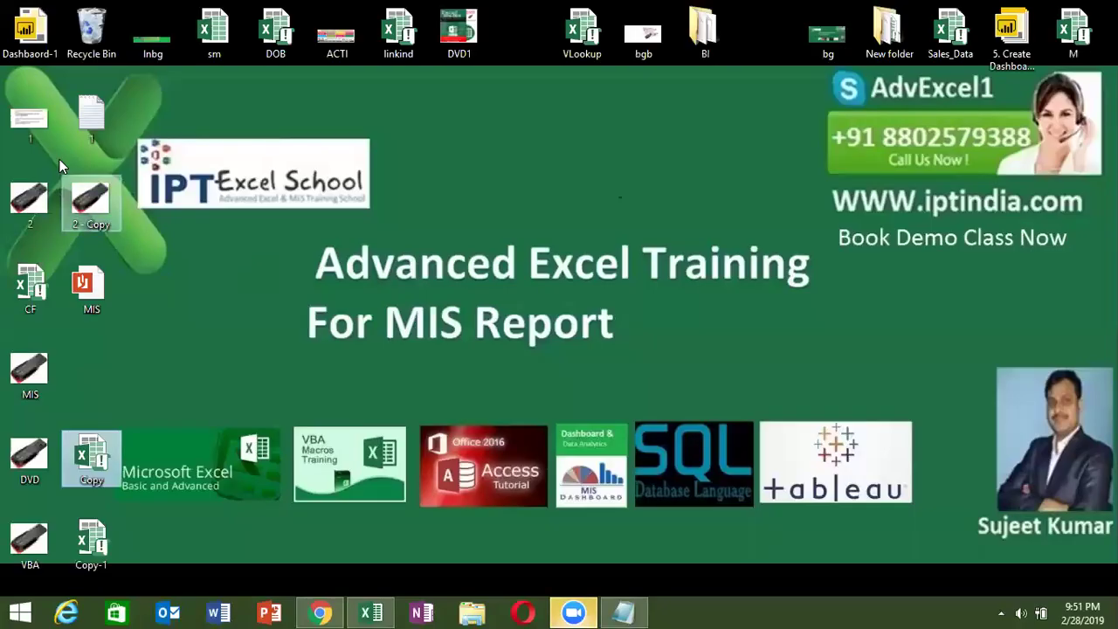
- Preview the desktop image files, then return to the Excel workbook
right_click(35, 126)
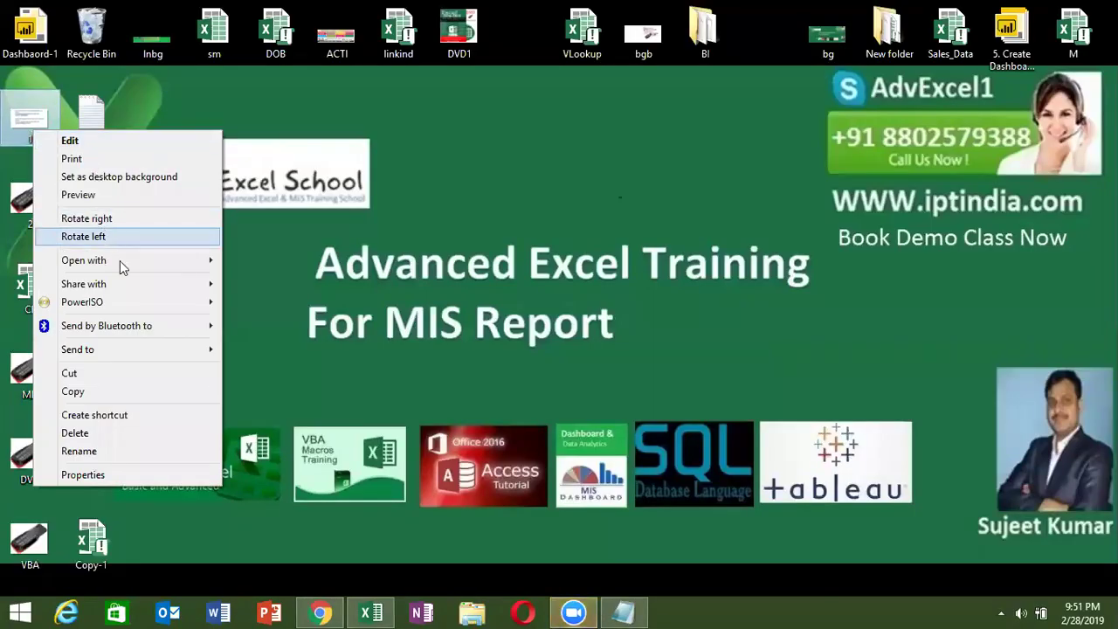
left_click(109, 195)
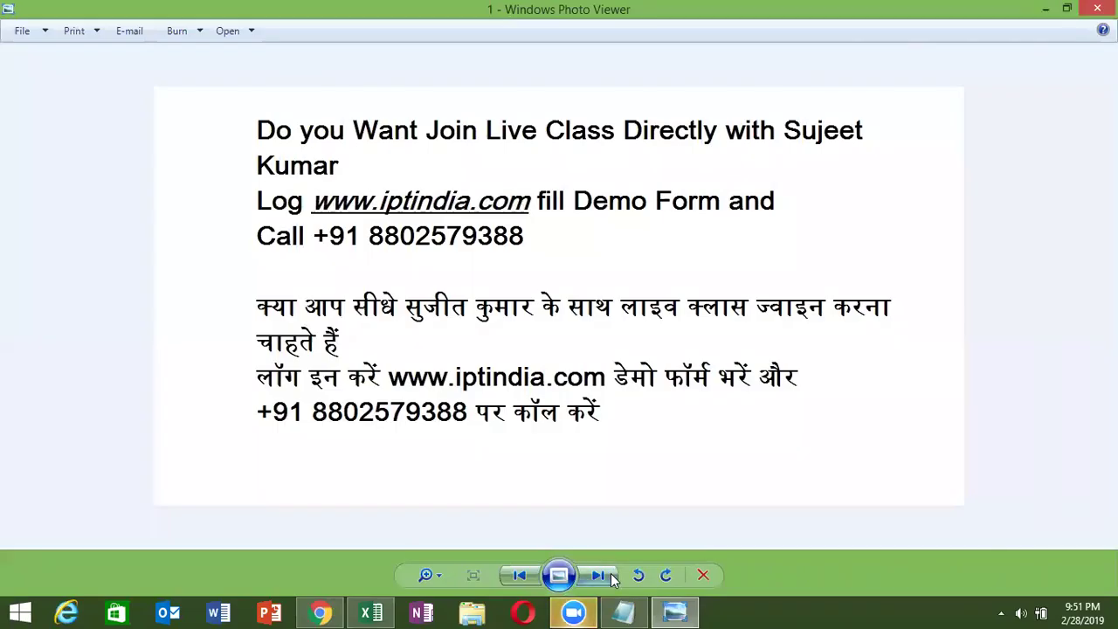
left_click(611, 571)
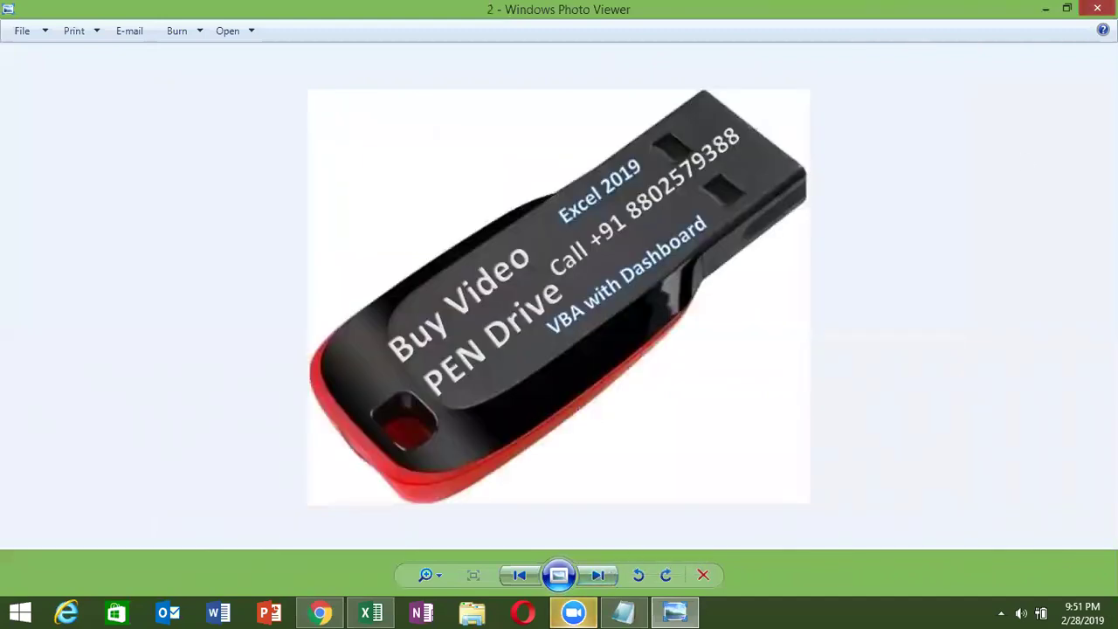
left_click(1097, 8)
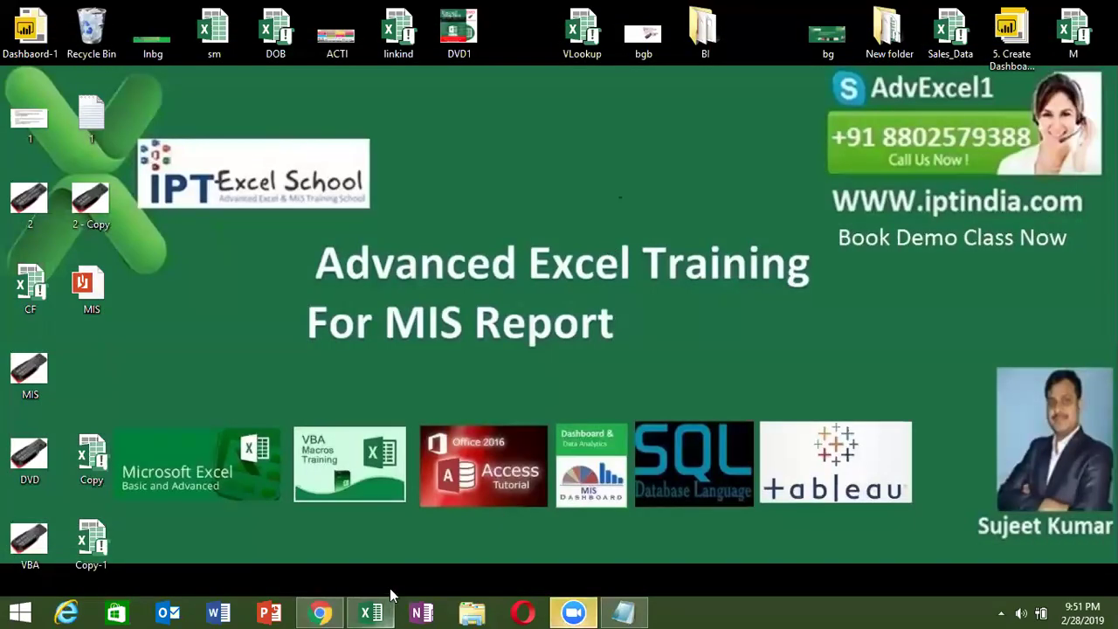
left_click(375, 611)
- Browse the Financial functions list on the Formulas tab
left_click(198, 218)
left_click(255, 40)
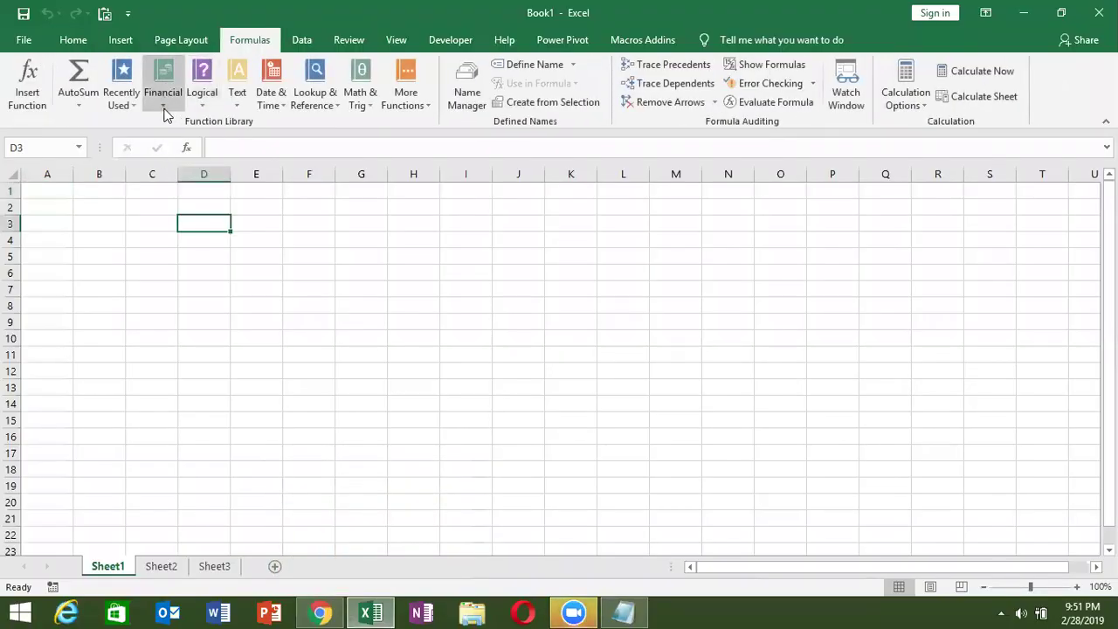
left_click(165, 106)
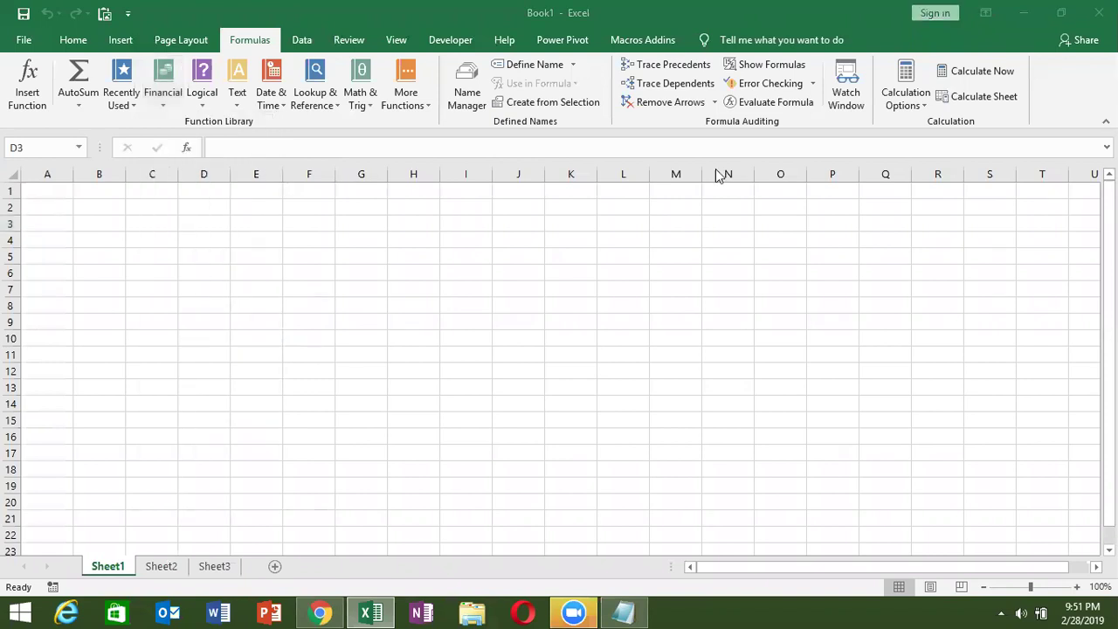
left_click(190, 227)
- Enter the label P with principal 50000 in A2:B2
left_click(31, 206)
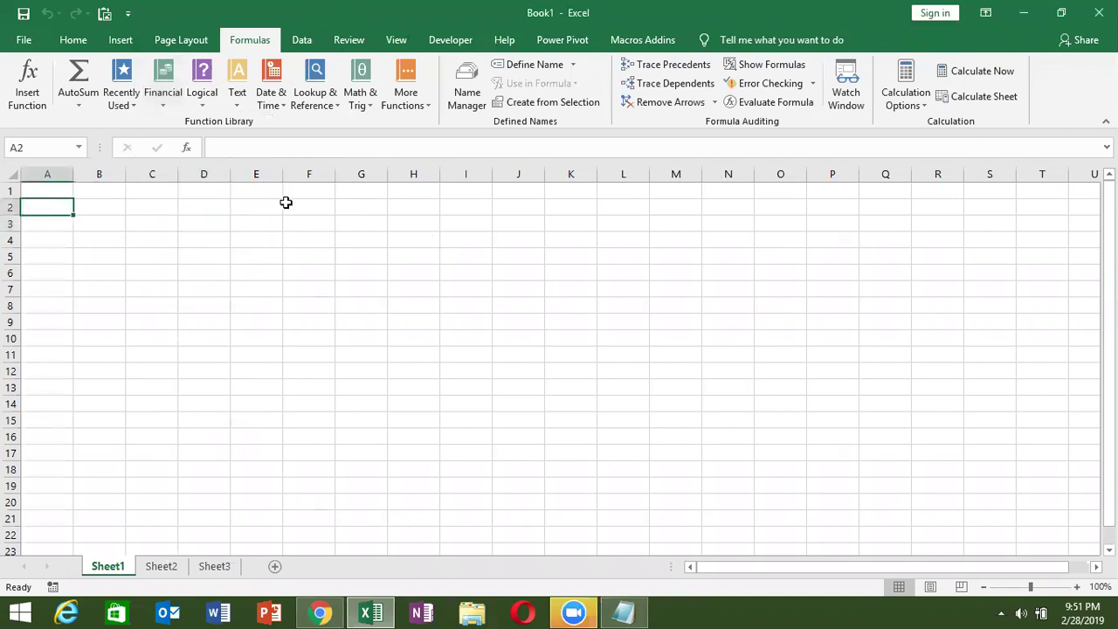
key("Up")
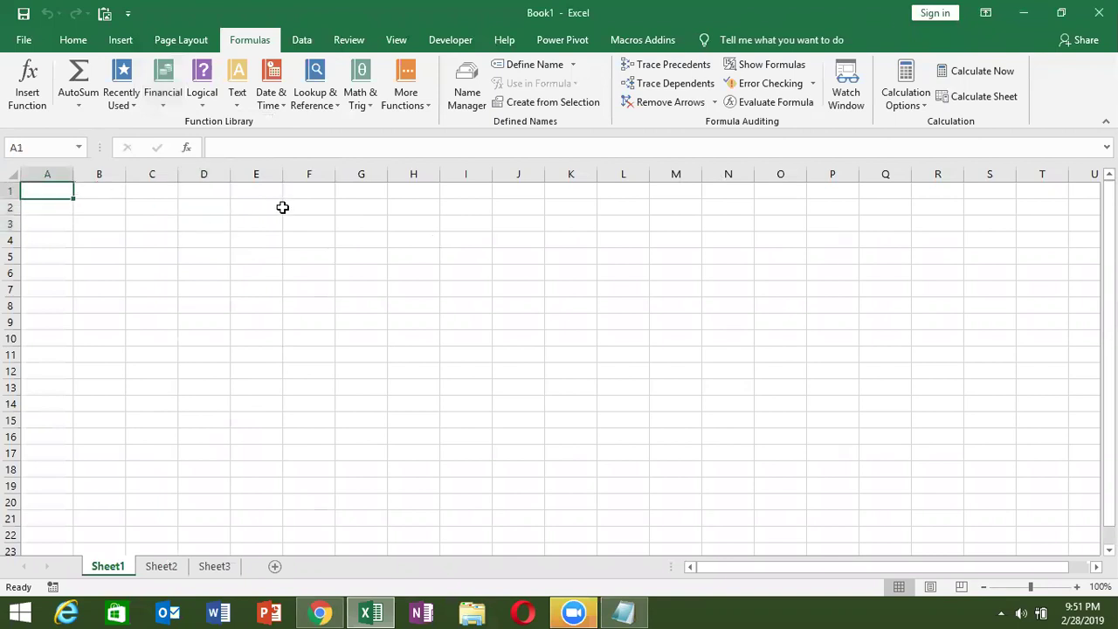
key("Down")
type("P")
key("Return")
key("Up")
key("Right")
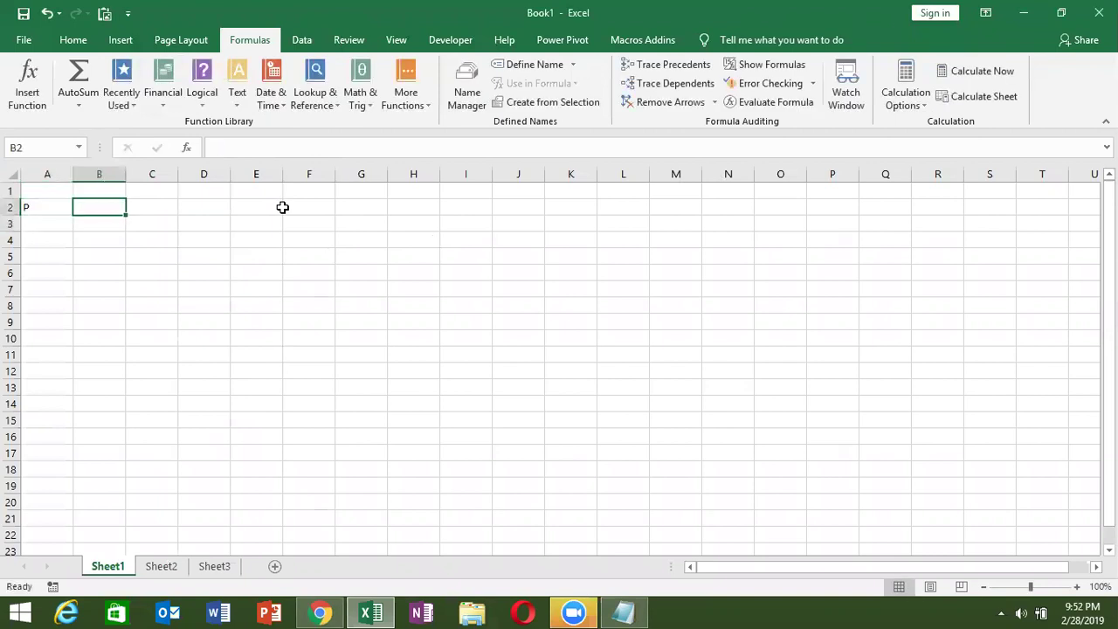
type("50000")
key("Return")
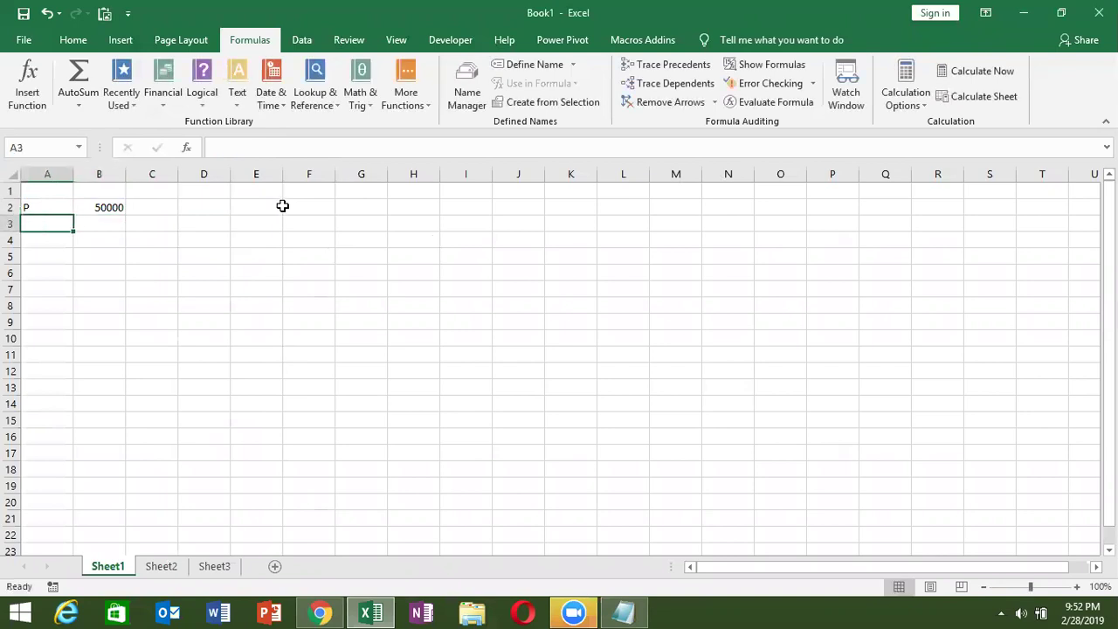
- Enter rate R 8% in row 3 and term T 3 in row 4
type("R")
key("Tab")
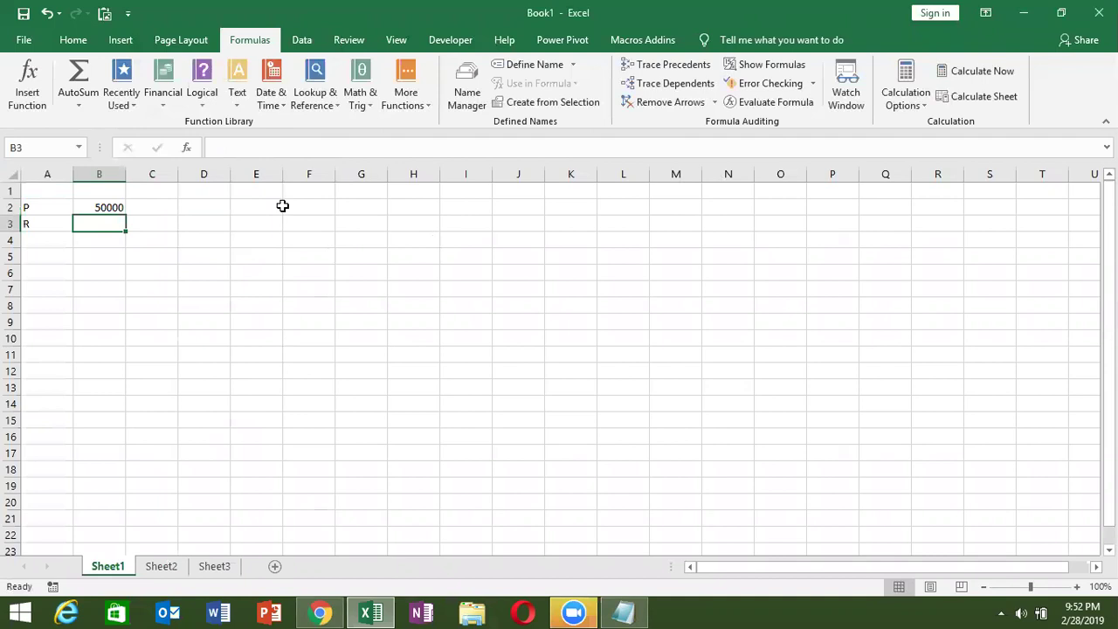
type("15")
key("BackSpace")
key("BackSpace")
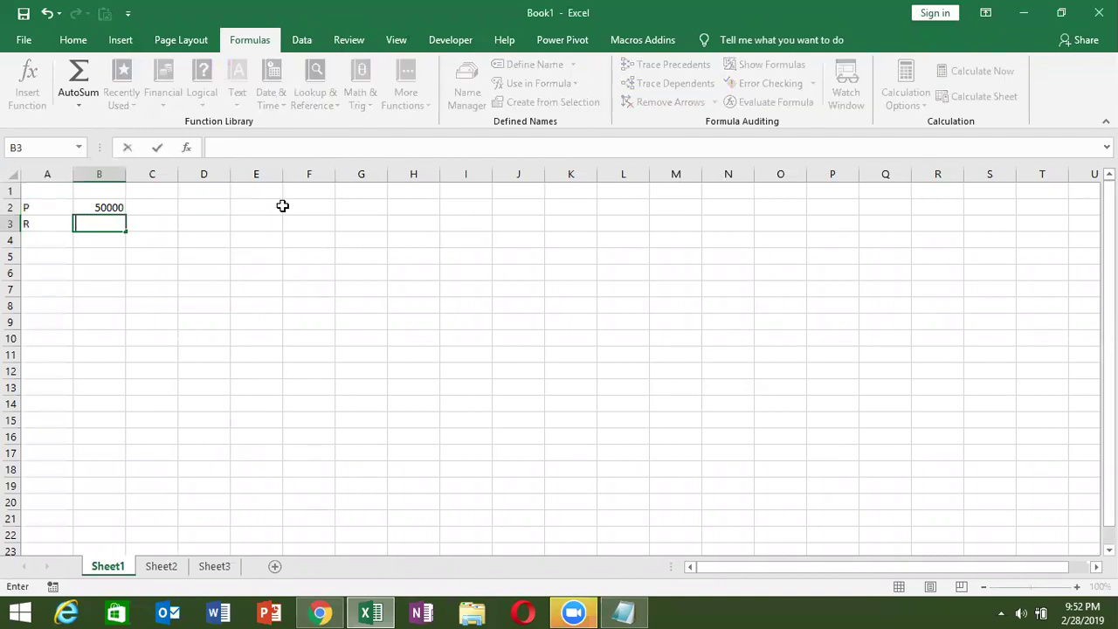
type("8%")
key("Return")
type("T")
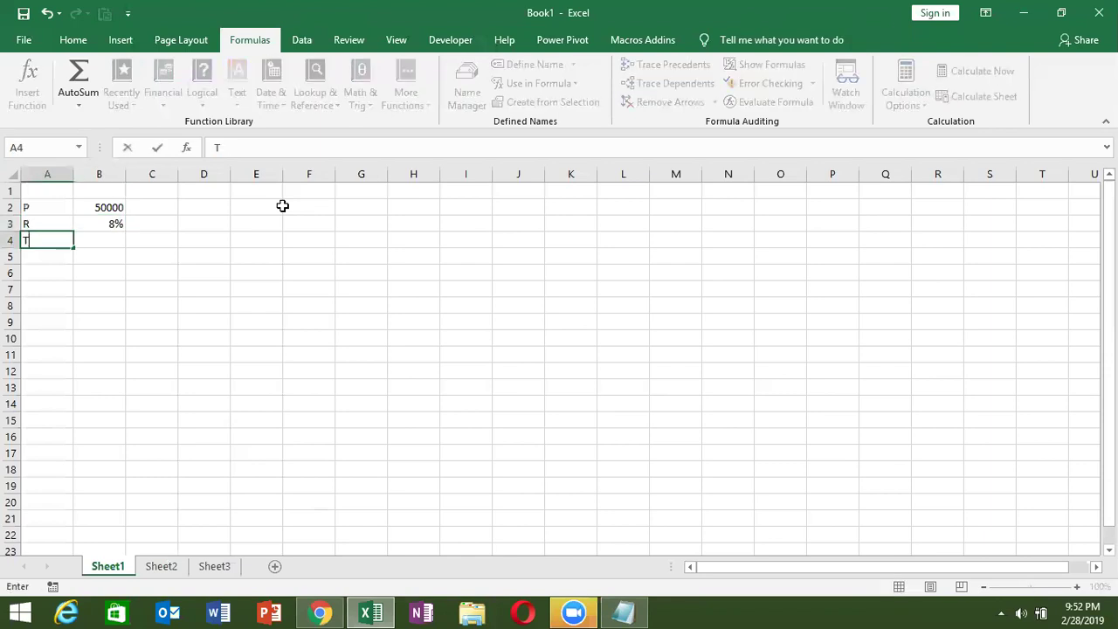
key("Tab")
type("3")
key("Return")
- Type the EMI label in B5
key("Down")
key("Up")
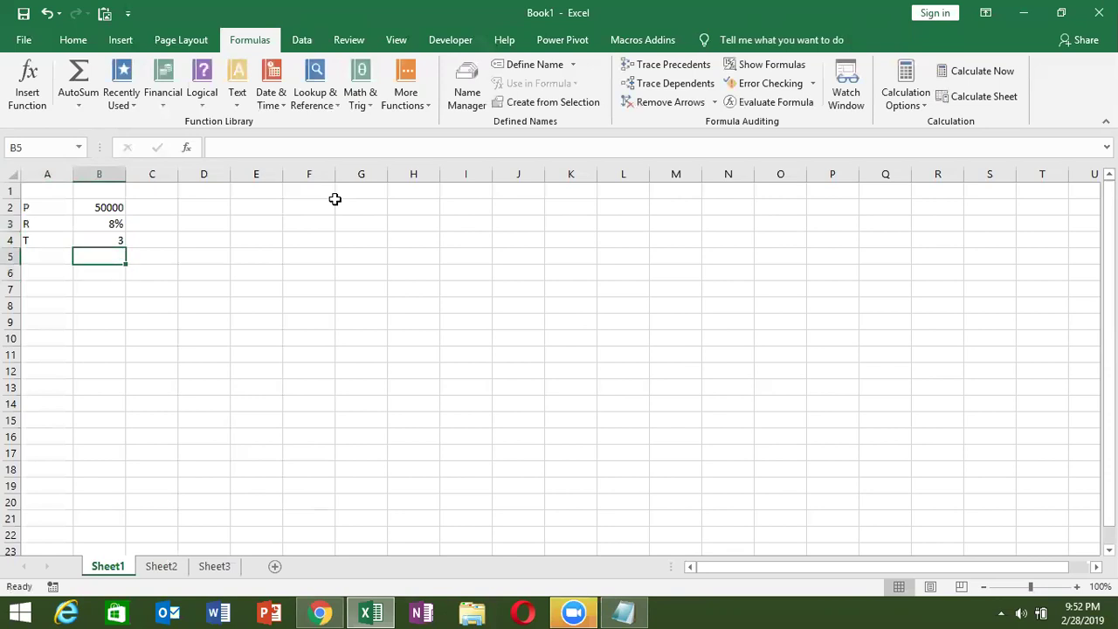
type("EM")
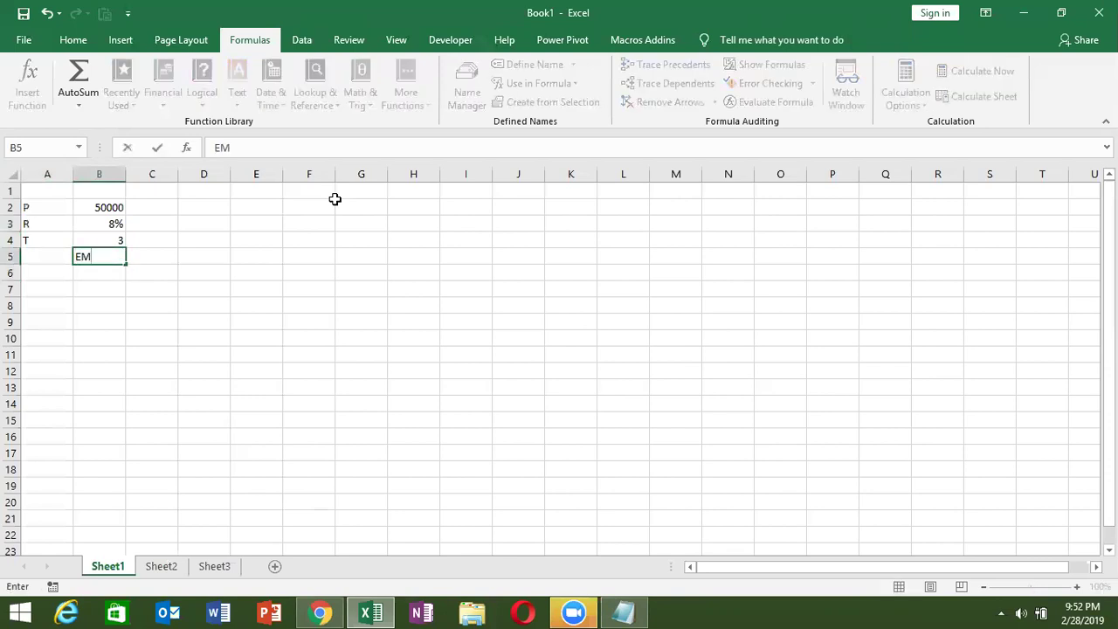
type("I")
key("Tab")
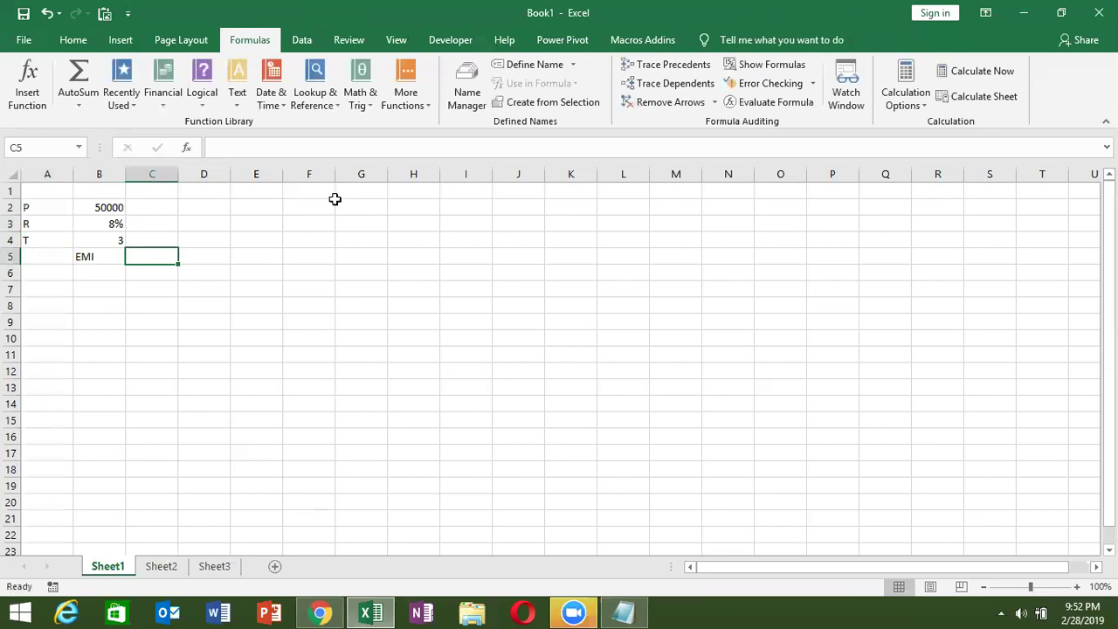
- Start a PMT formula in C5 with the monthly rate B3/12
key("Left")
key("Right")
type("=")
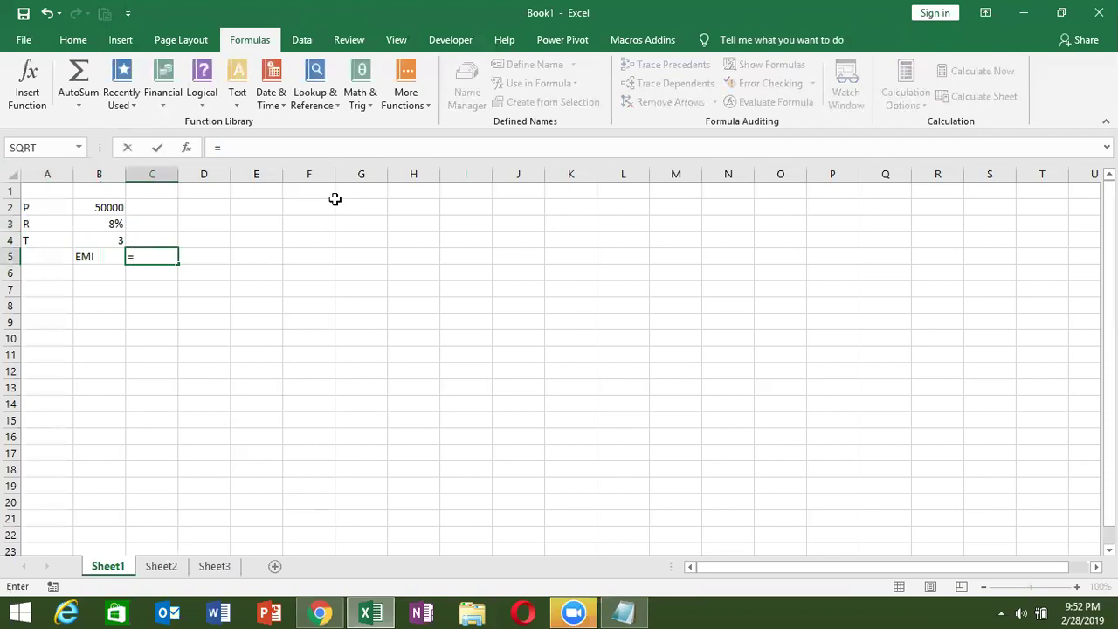
type("pm")
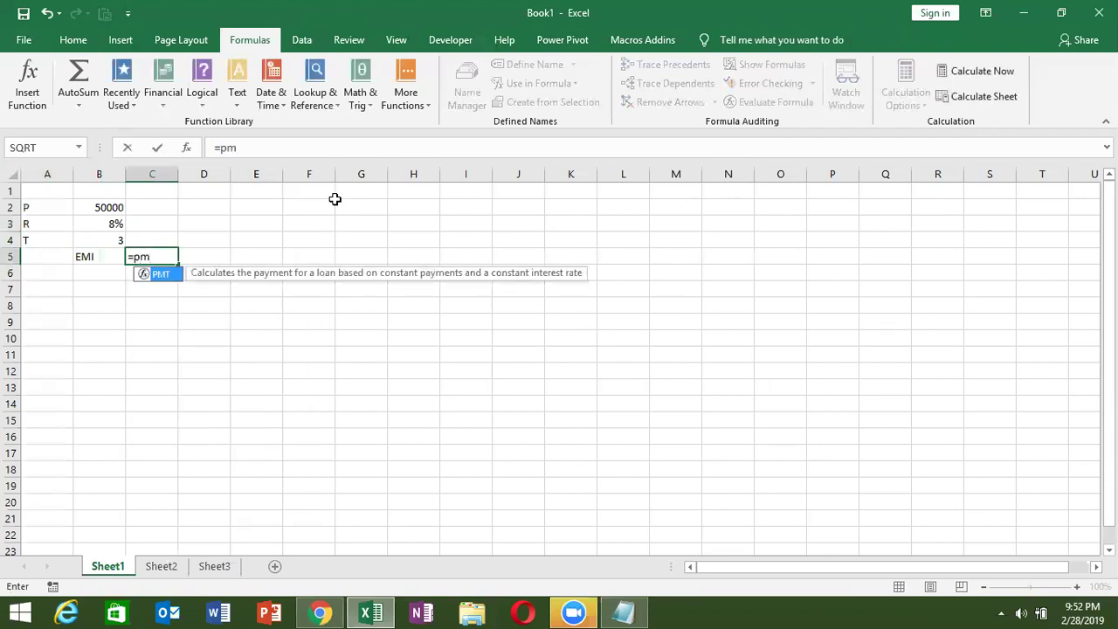
key("Tab")
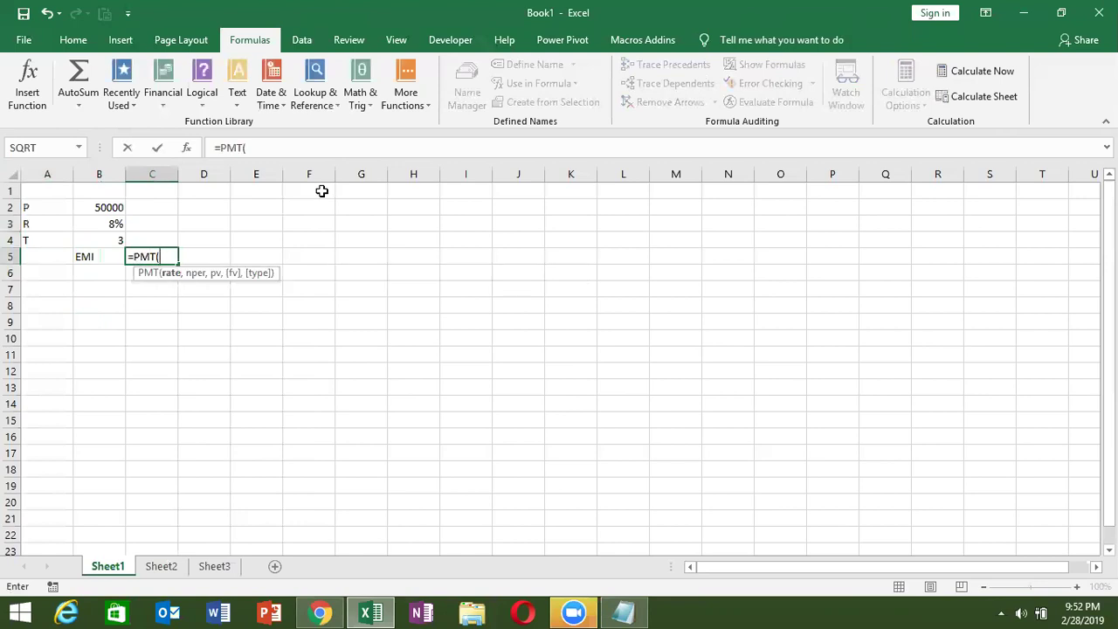
key("Up")
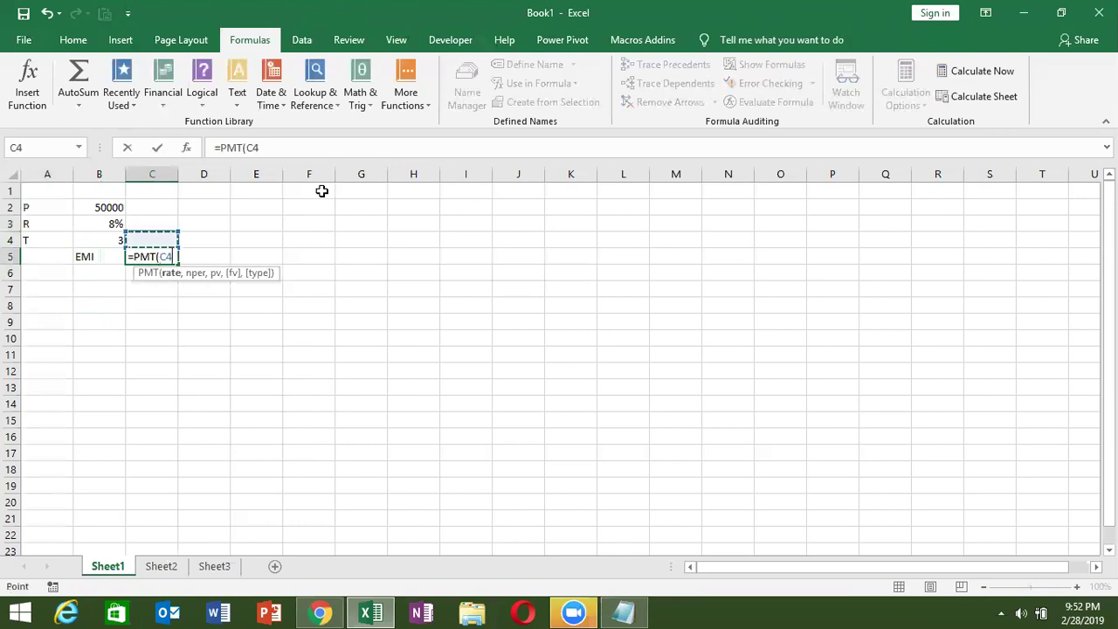
key("Left")
key("Up")
key("Up")
key("Down")
key("Down")
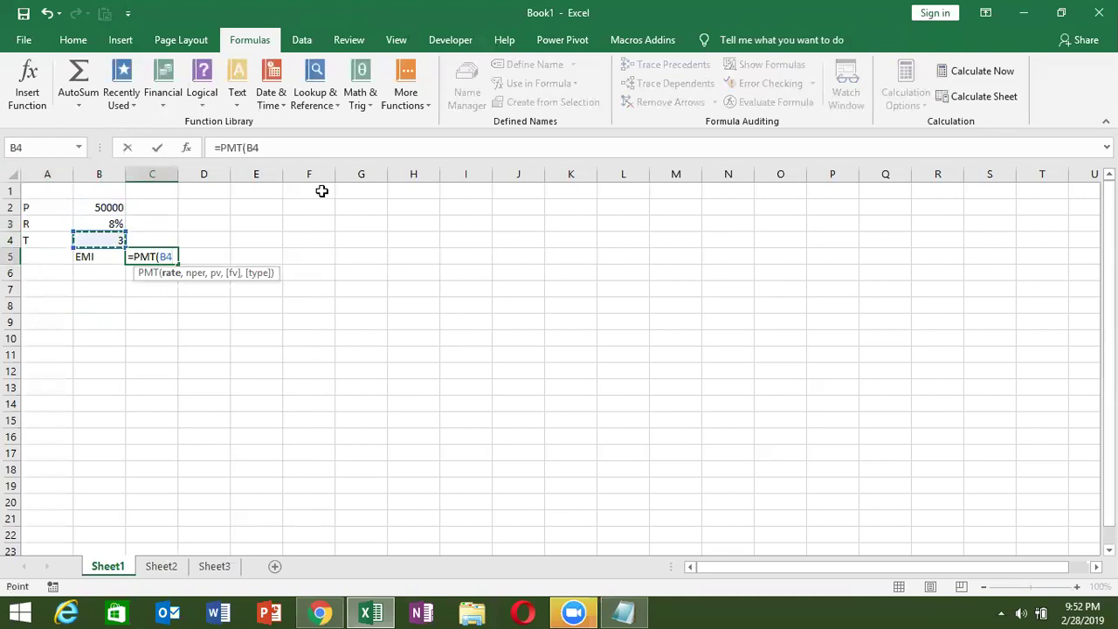
key("Up")
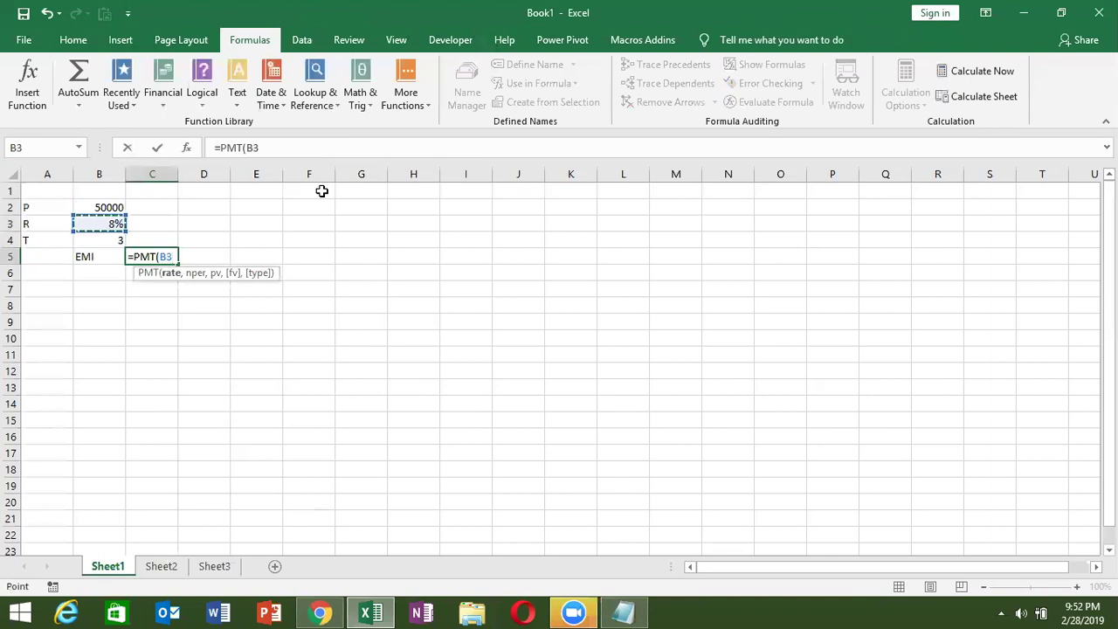
type("/")
type("12")
type(",,")
- Complete =PMT(B3/12,B4*12,B2), fixing the too-few-arguments warning, and commit it
key("Up")
key("Left")
type("*12")
key("Return")
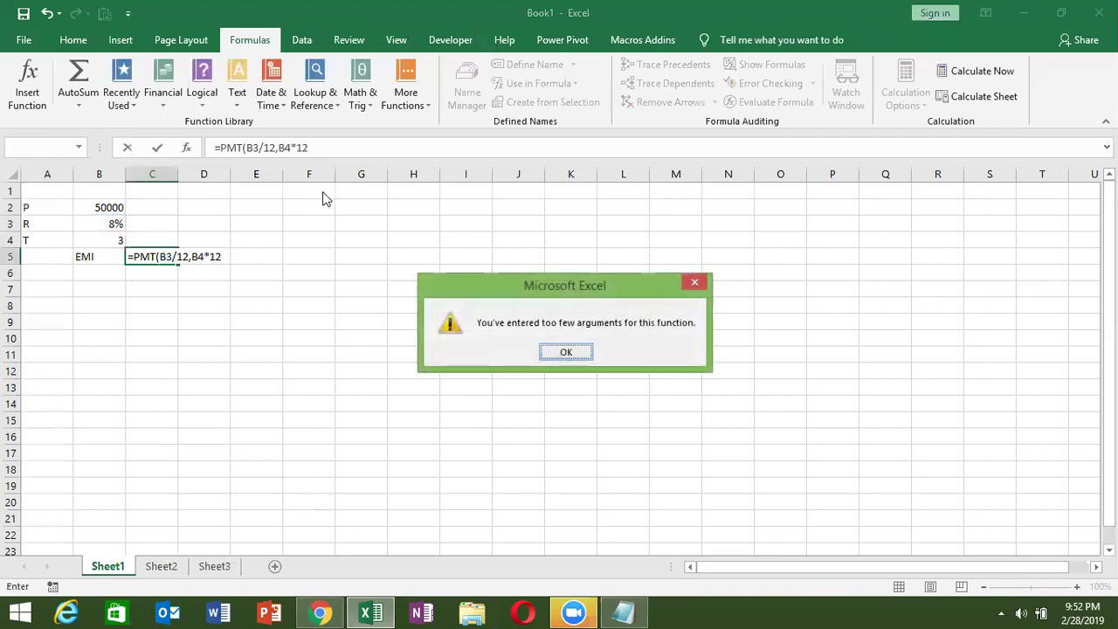
key("Return")
key("Right")
type(",")
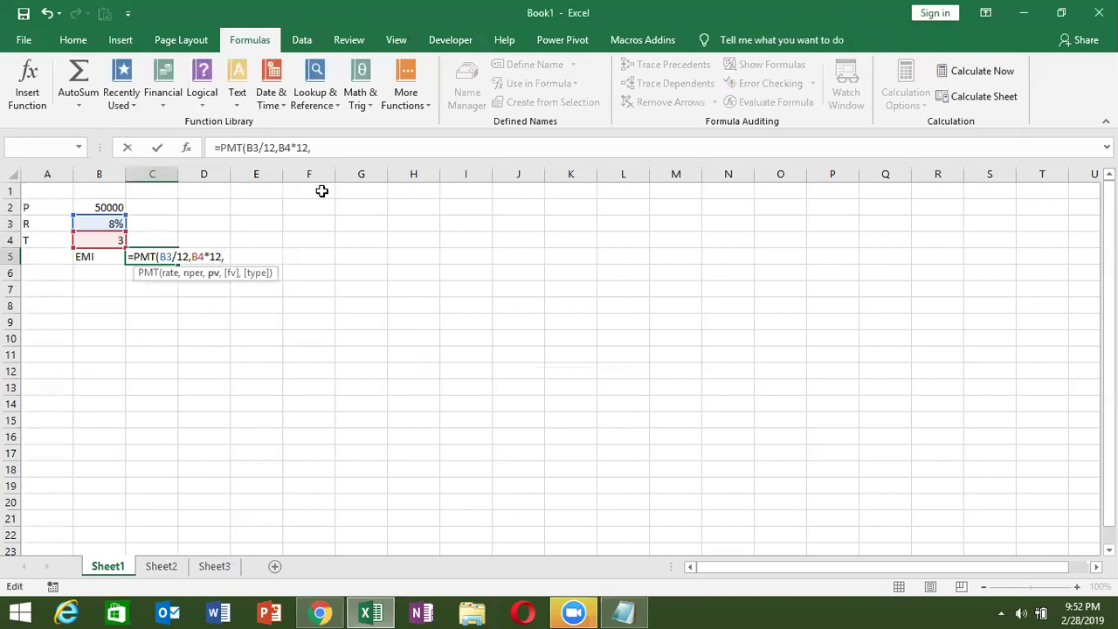
left_click(120, 208)
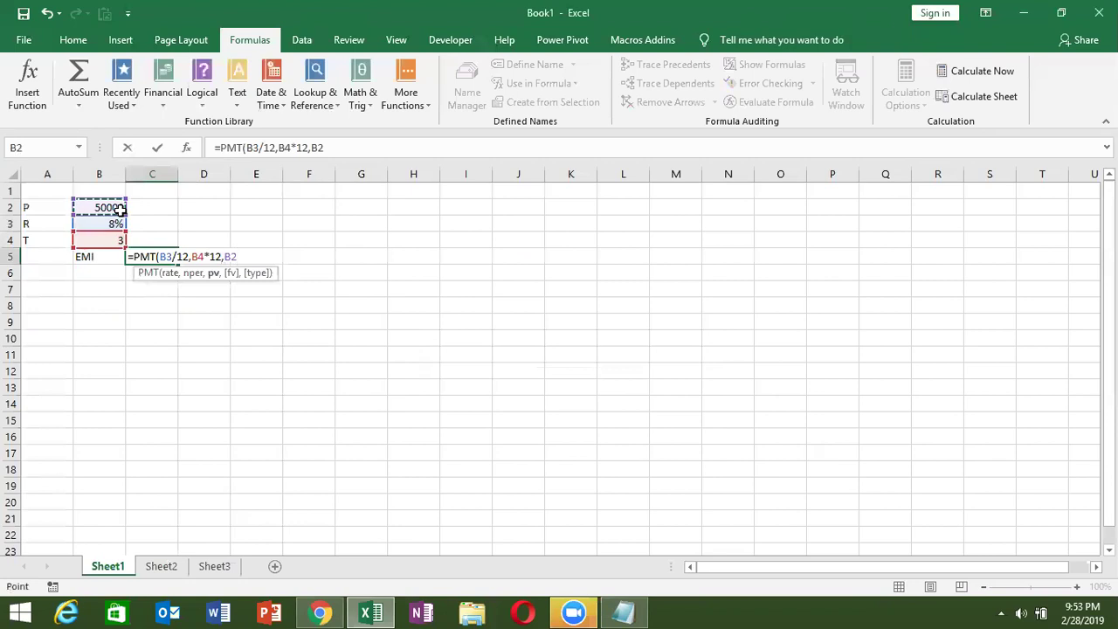
key("ctrl+Return")
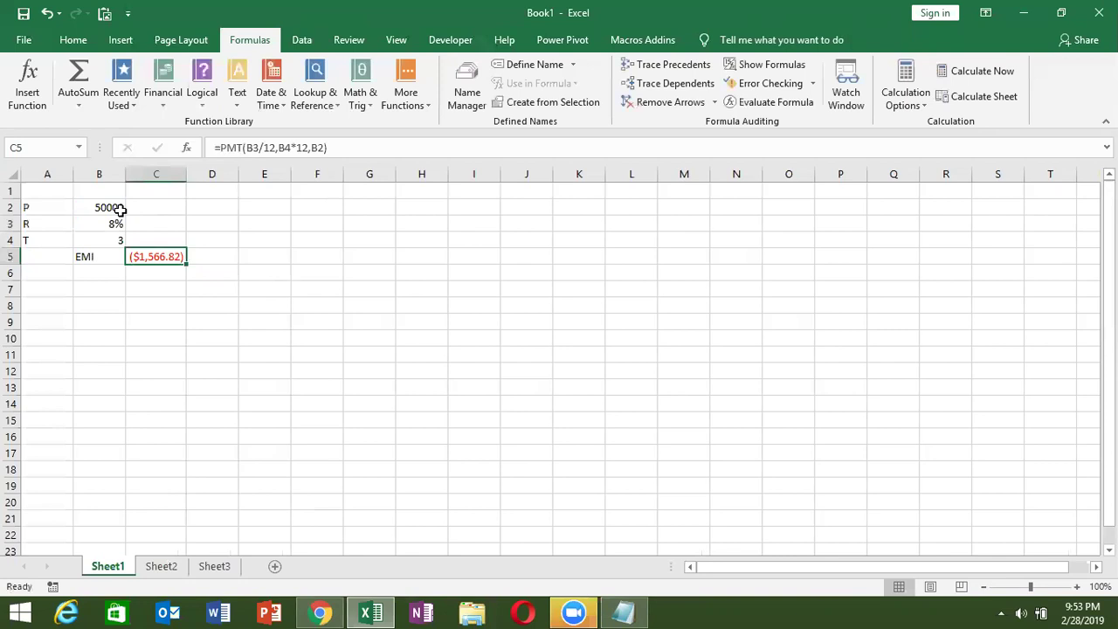
- Review C5's PMT formula, then switch to the blank Sheet2
key("Up")
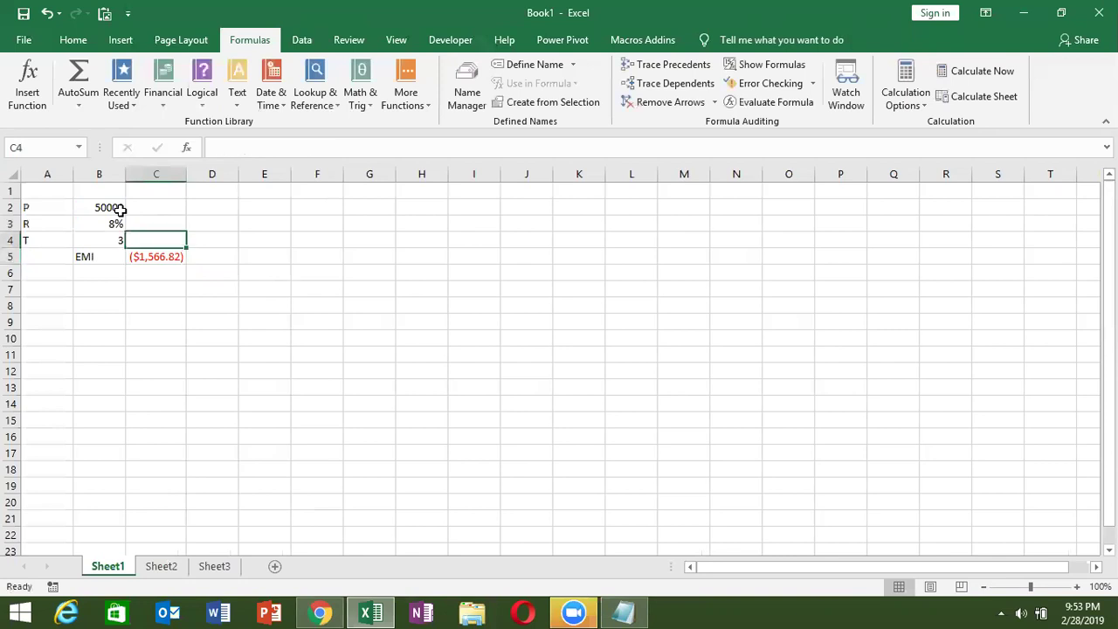
key("Left")
key("Up")
key("Up")
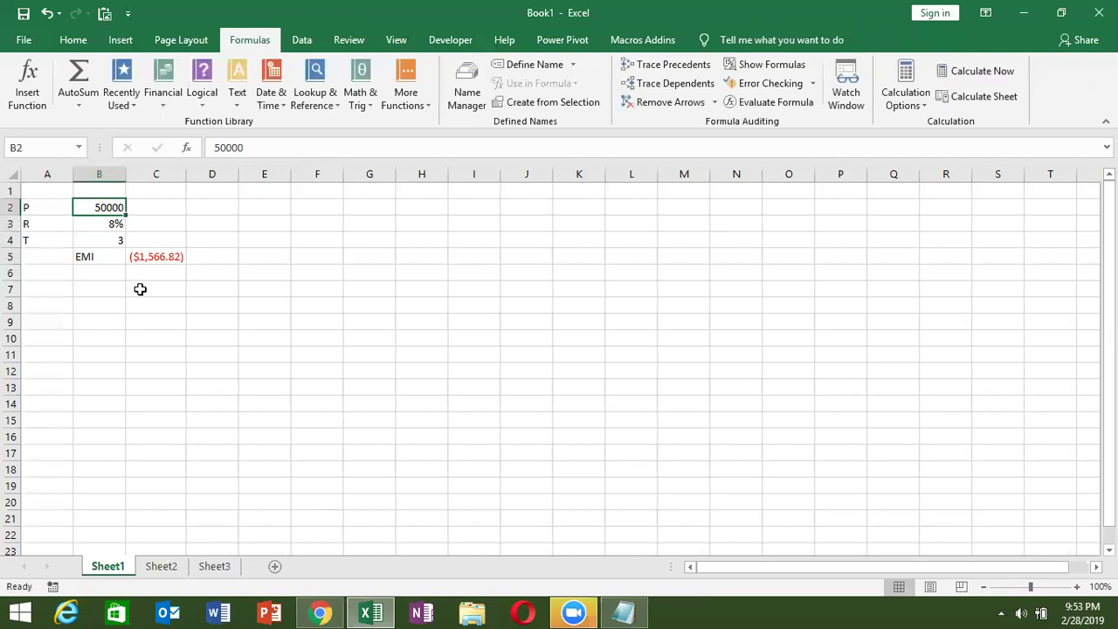
left_click(145, 261)
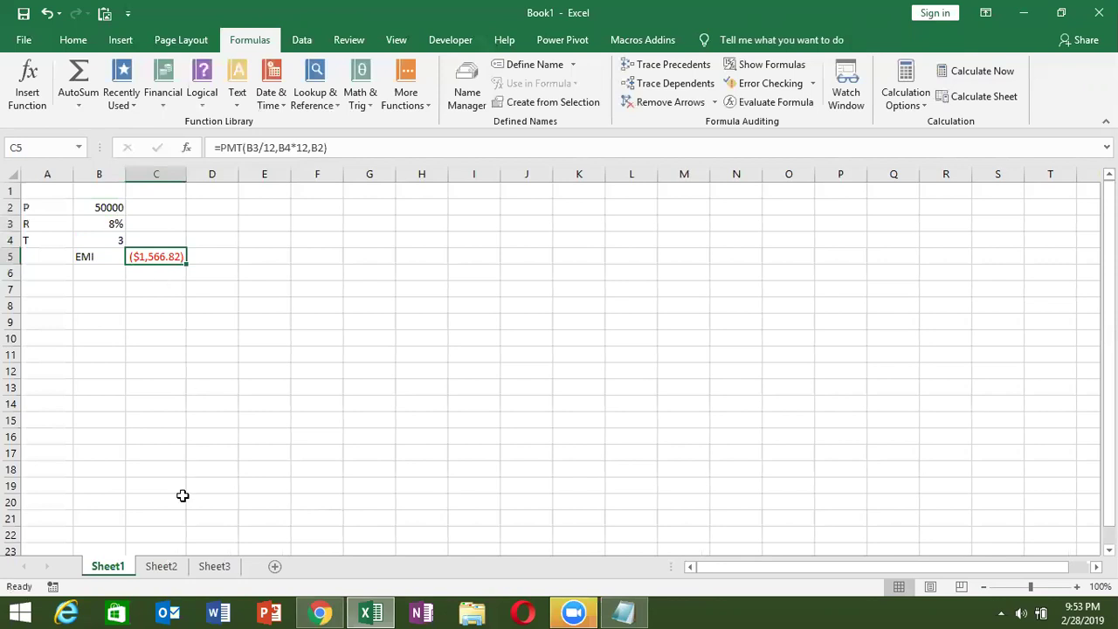
left_click(165, 566)
key("Down")
key("Up")
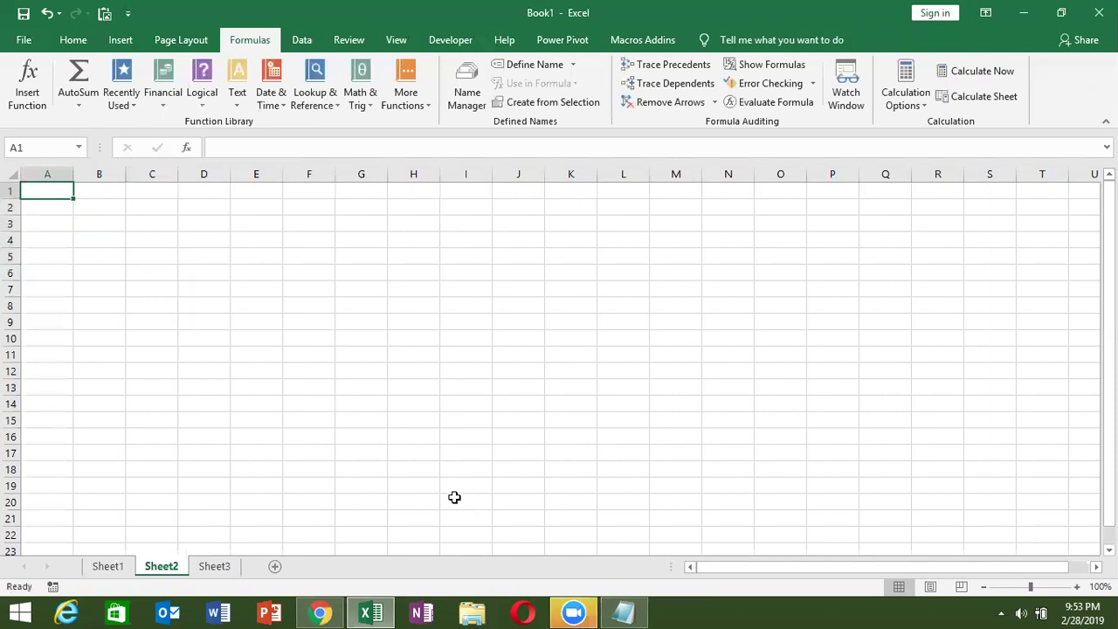
- Enter 50000 in A1 and begin the rate formula =8 in B1
type("5000")
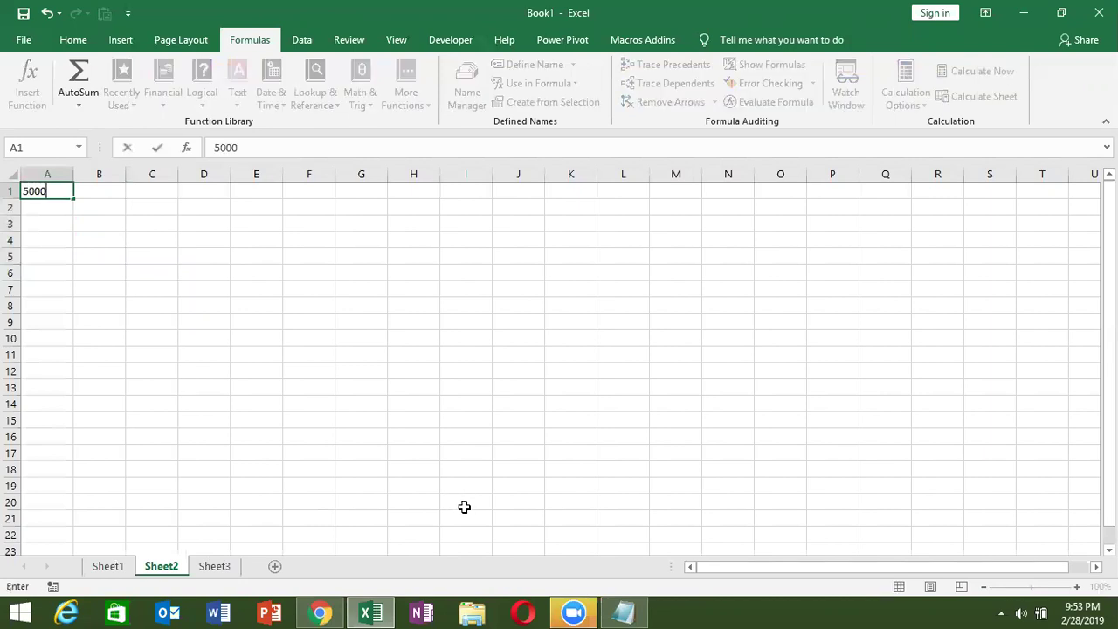
type("0")
key("Tab")
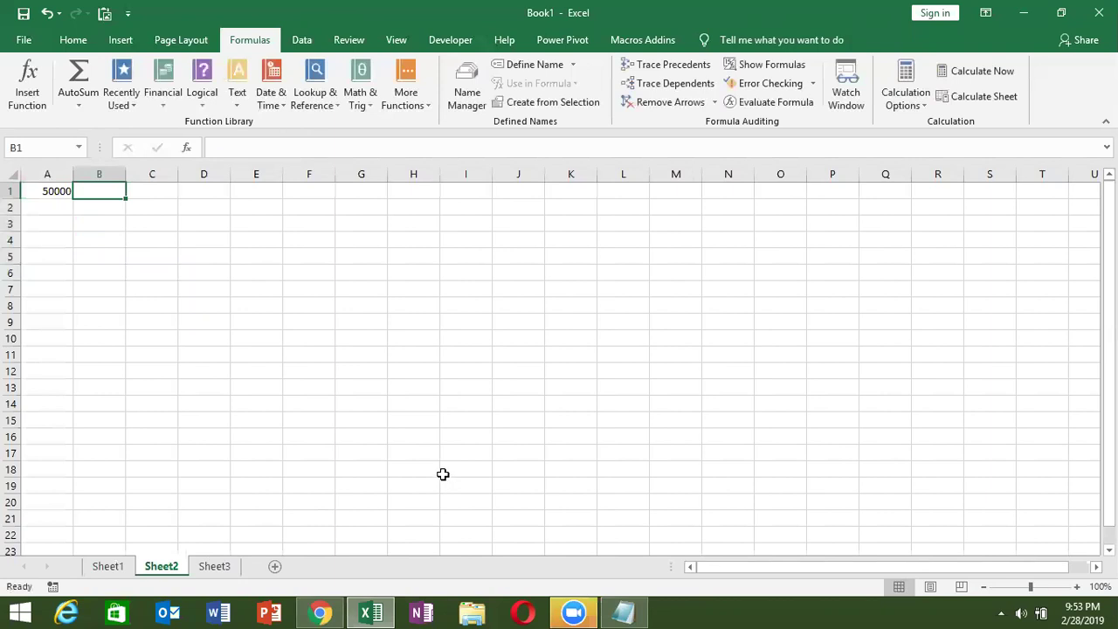
type("\\")
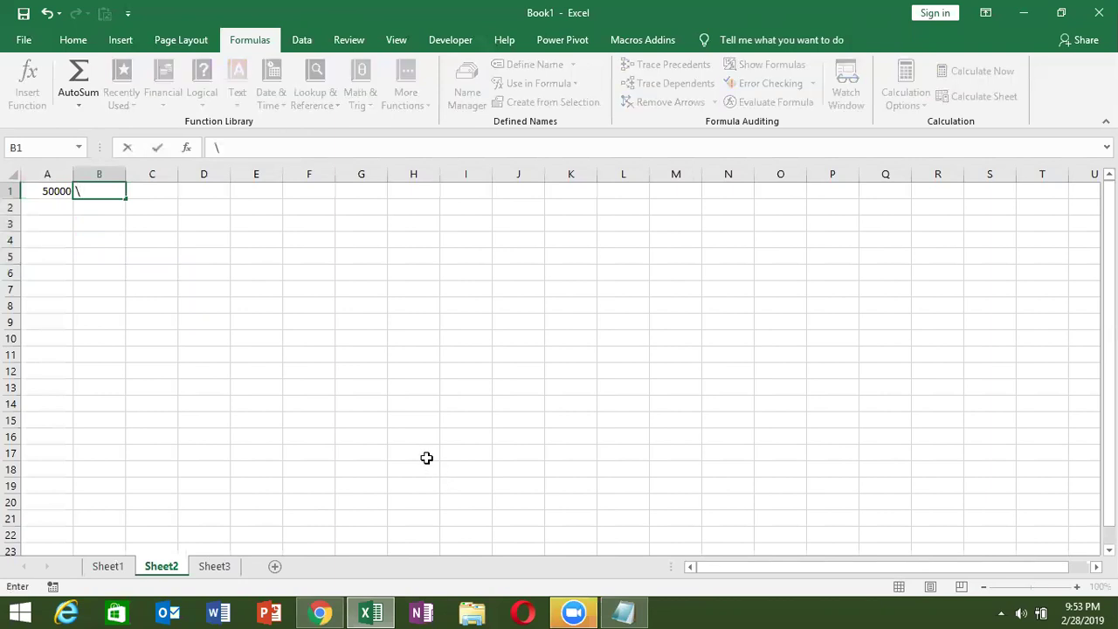
key("BackSpace")
type("=")
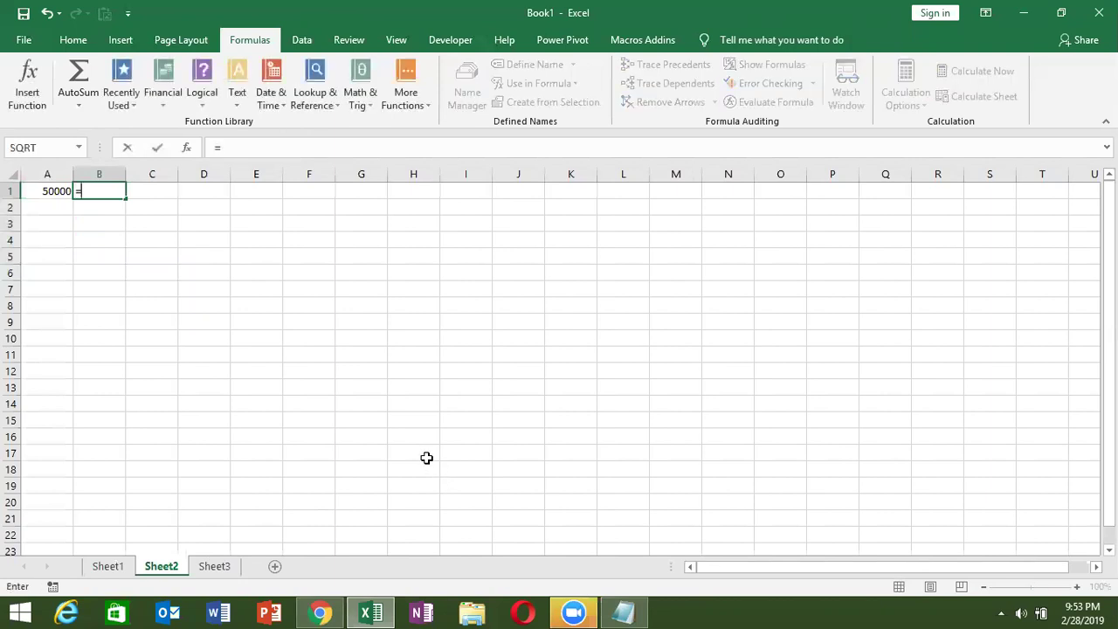
type("12")
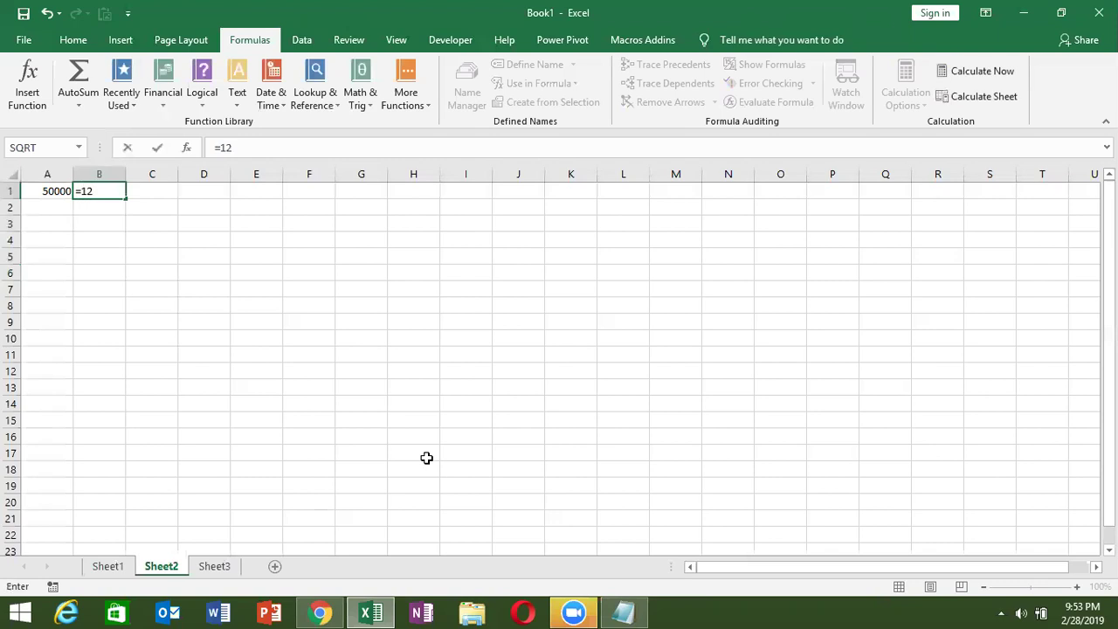
key("BackSpace")
key("BackSpace")
type("8")
key("ctrl+Return")
- Clear a stray 5/12 date from B2 and complete B1 as =8%/12
key("Down")
type("5")
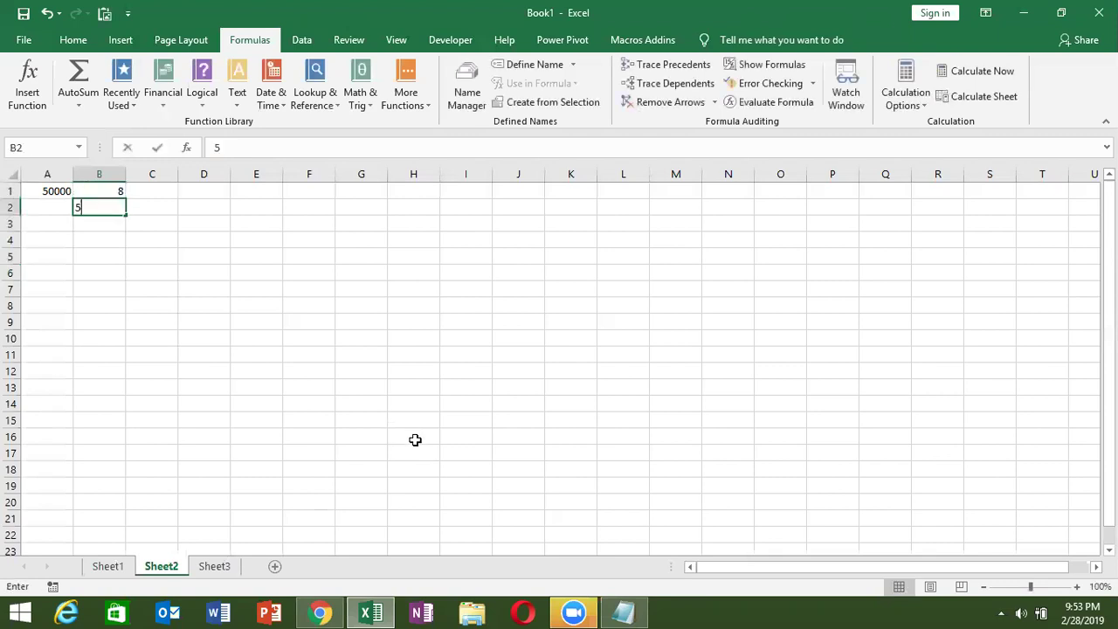
type("/12")
key("Return")
key("Up")
key("Delete")
key("Up")
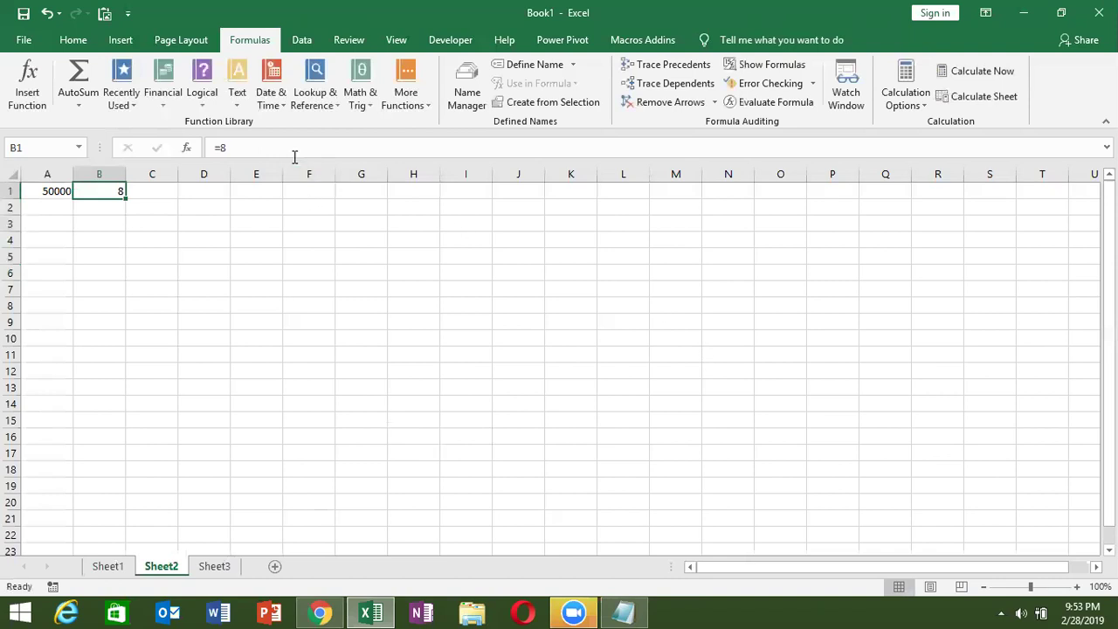
left_click(295, 153)
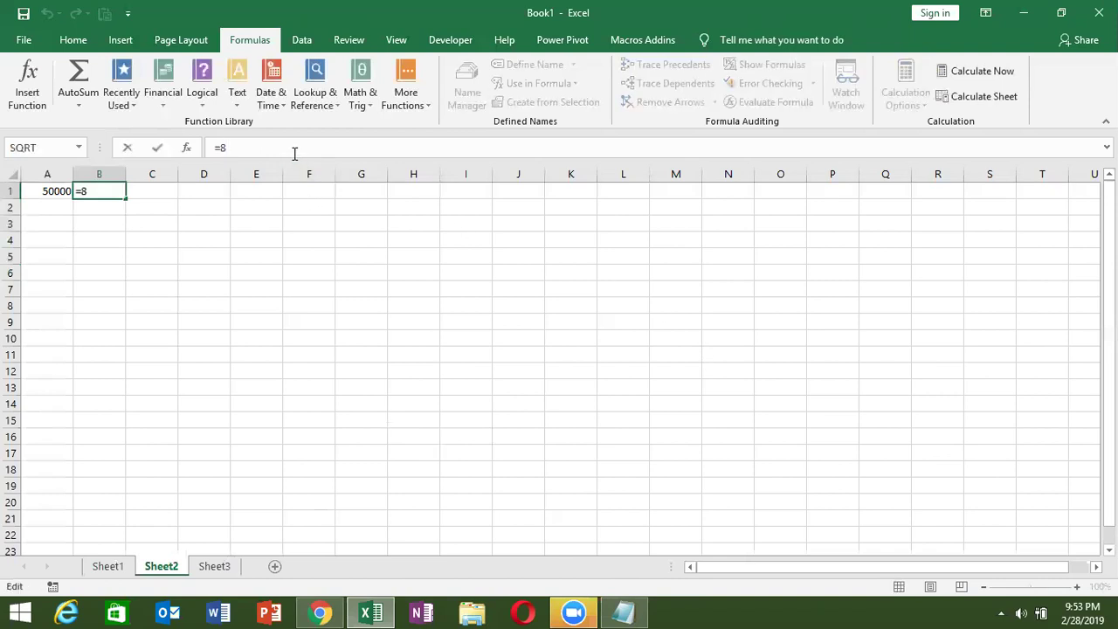
type("%/")
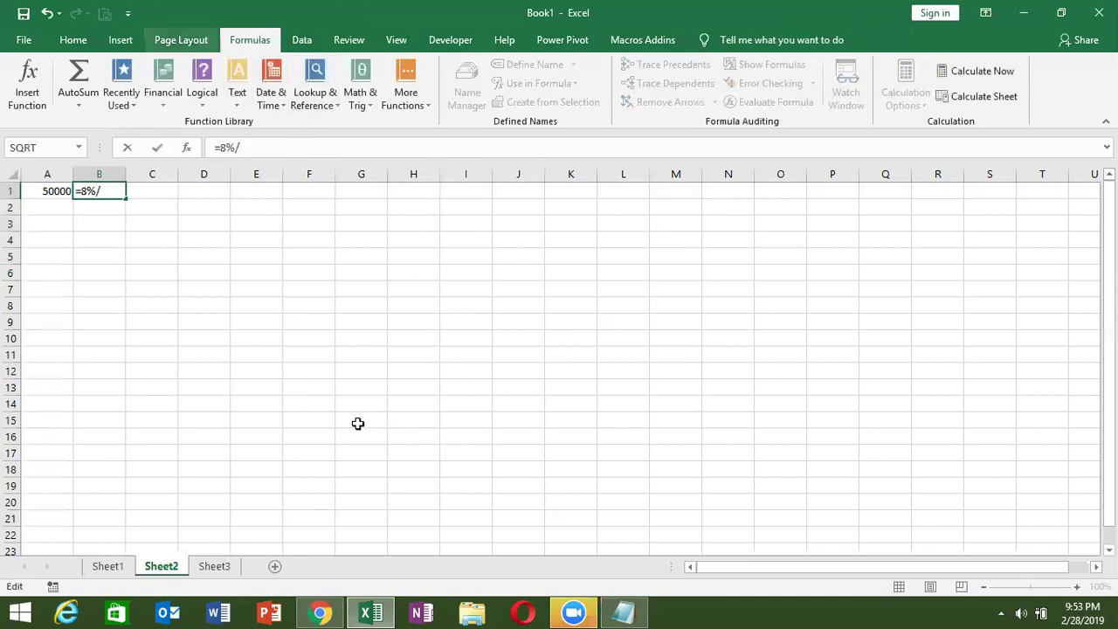
type("12")
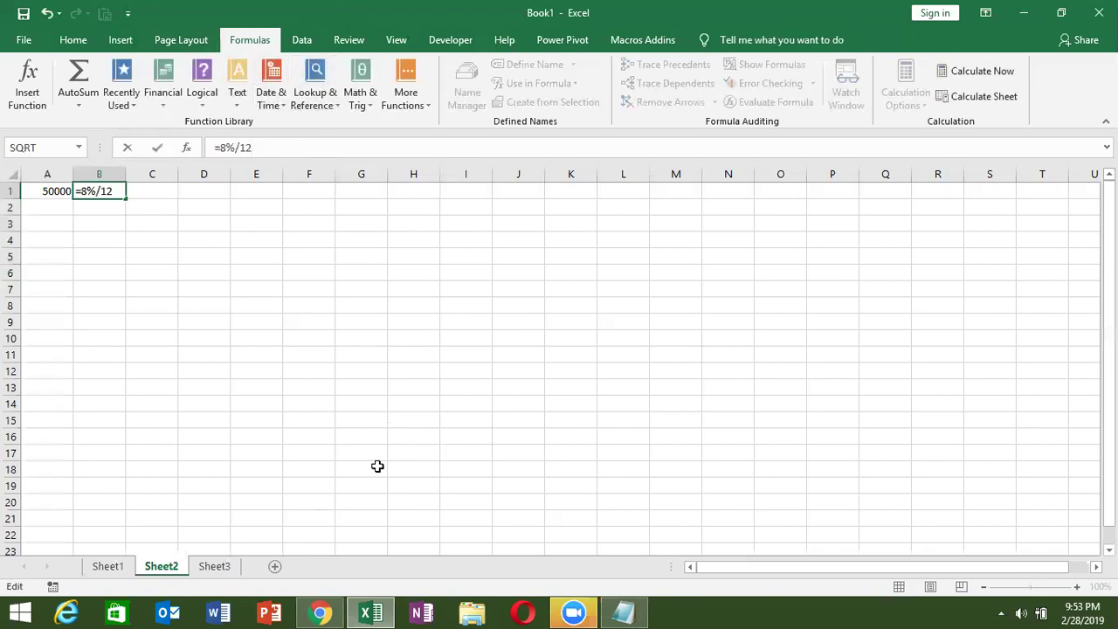
key("Return")
- Add the interest formula =A1*B1 in C1
key("Up")
key("Right")
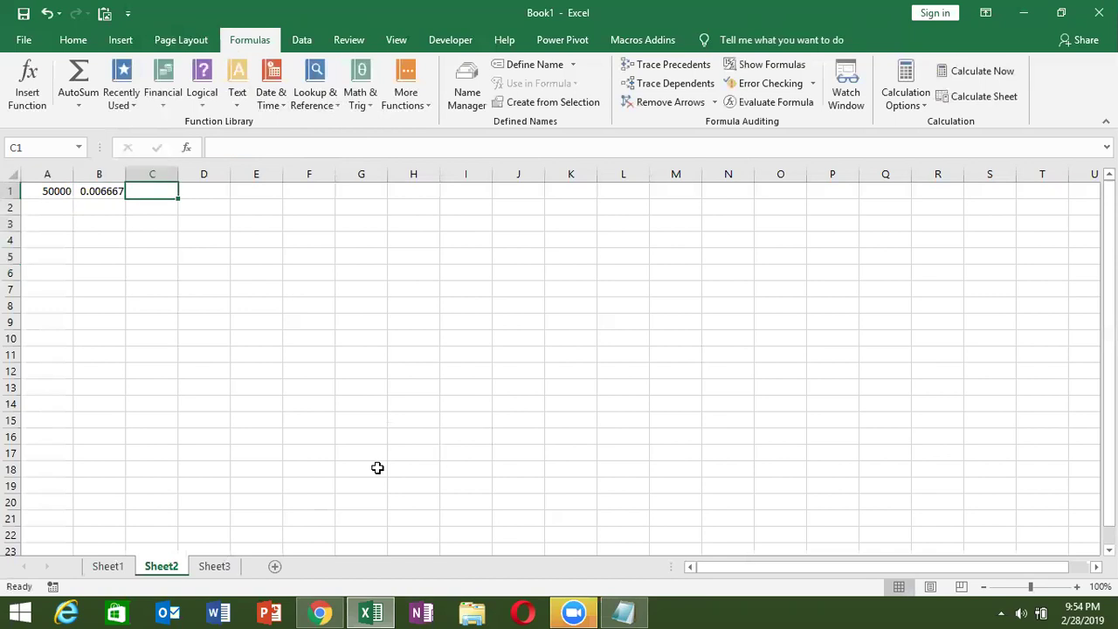
type("=")
key("Left")
key("Left")
type("*")
- Add the principal-plus-interest formula =A1+C1 in D1
key("Left")
key("Return")
key("Up")
key("Right")
type("=")
key("Left")
key("Left")
key("Left")
type("+")
key("Left")
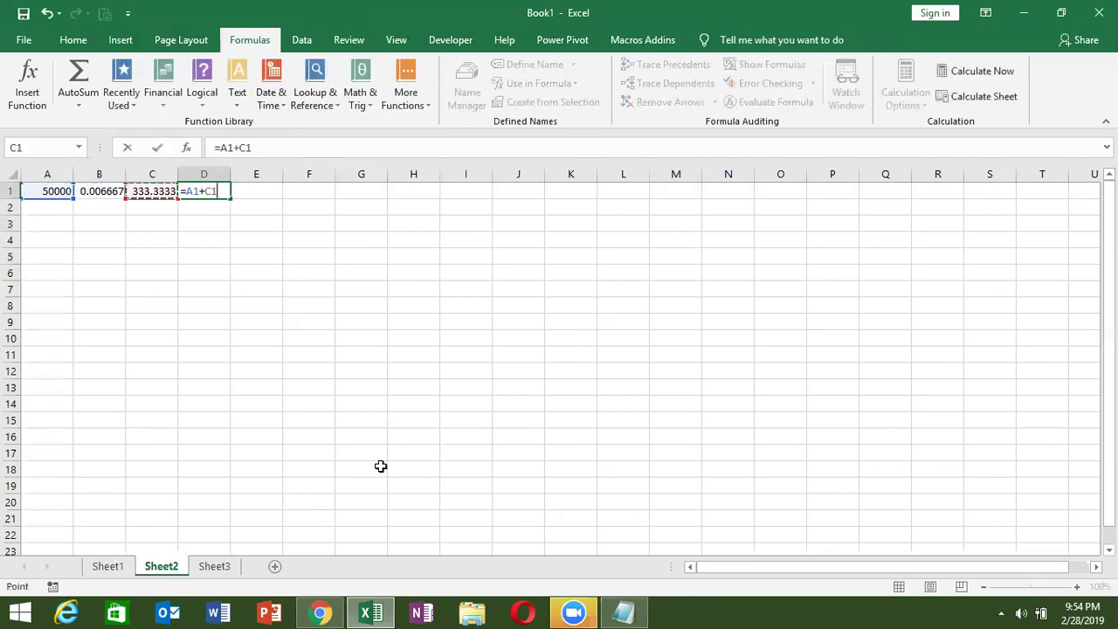
key("Return")
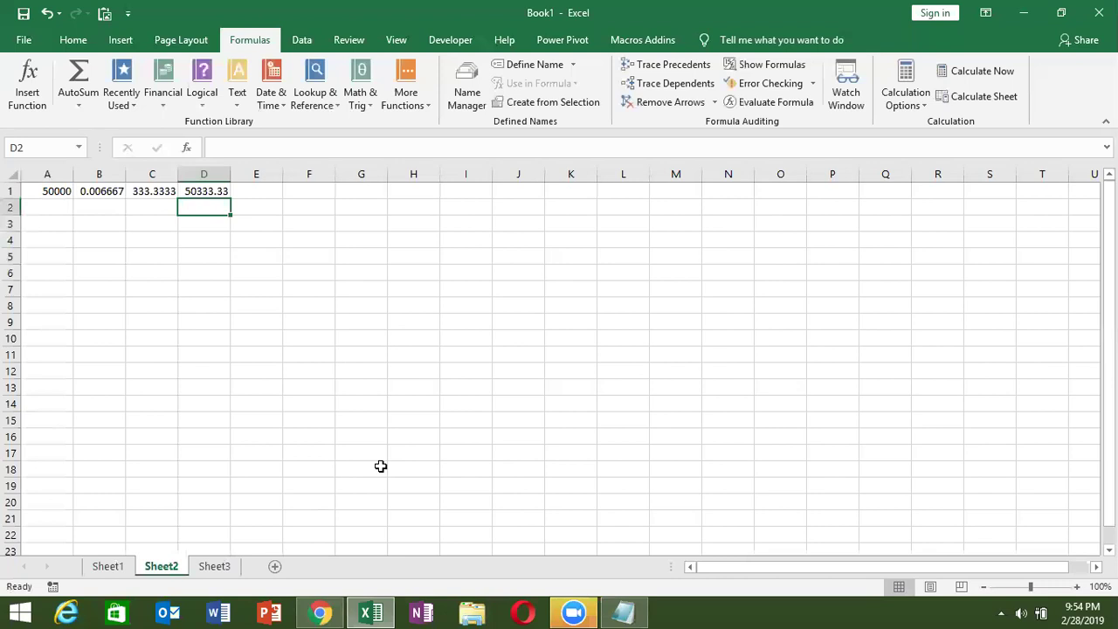
key("Up")
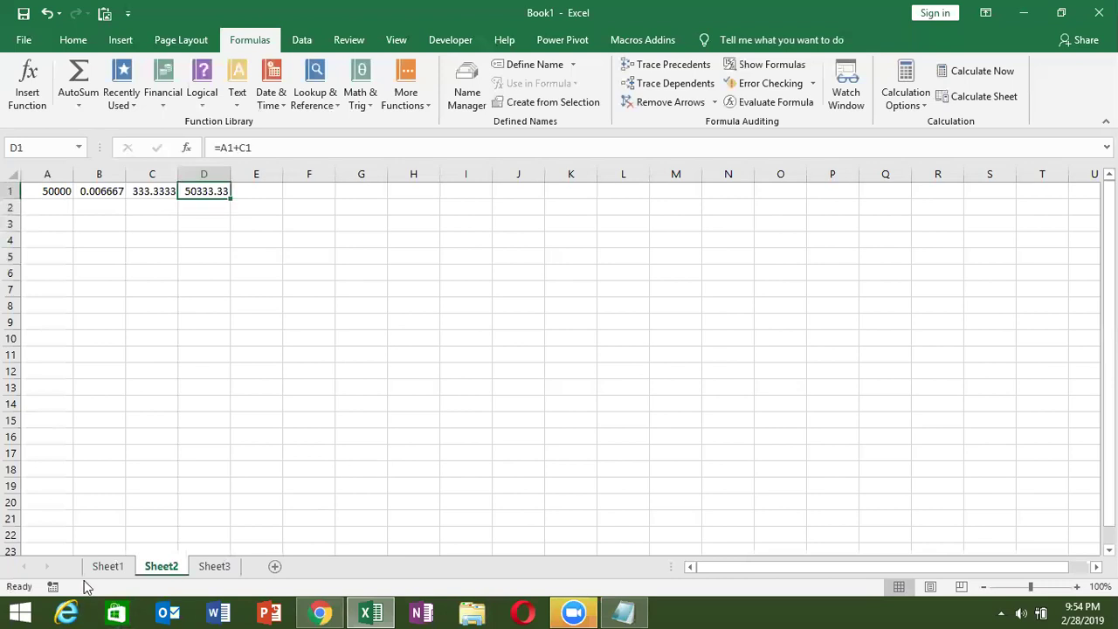
- Check Sheet1's EMI and enter 1566.82 in E1
left_click(101, 568)
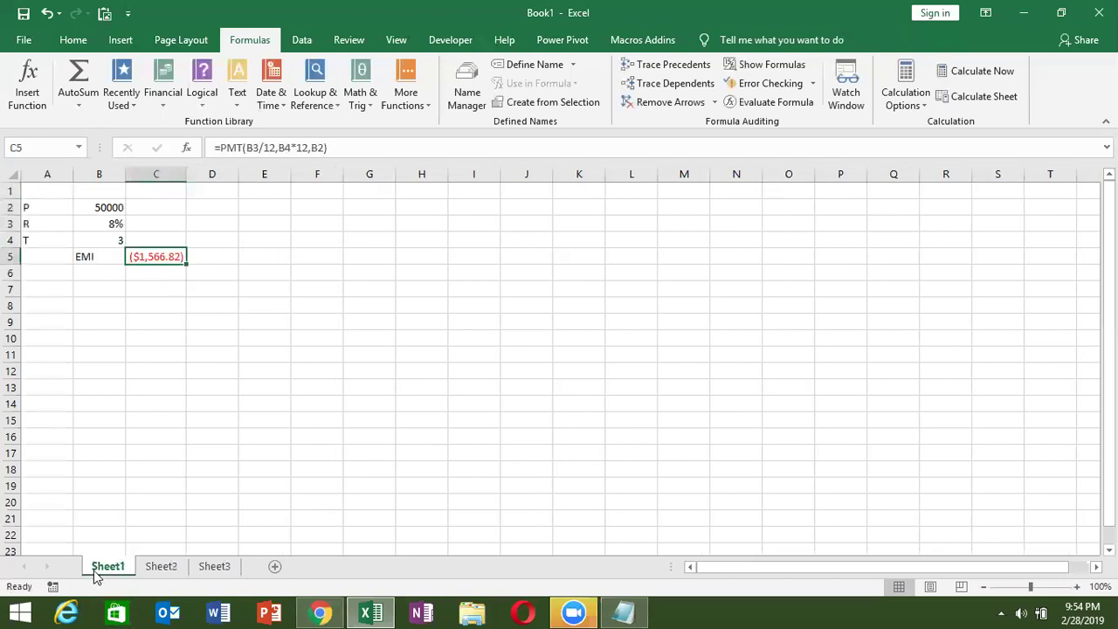
left_click(148, 570)
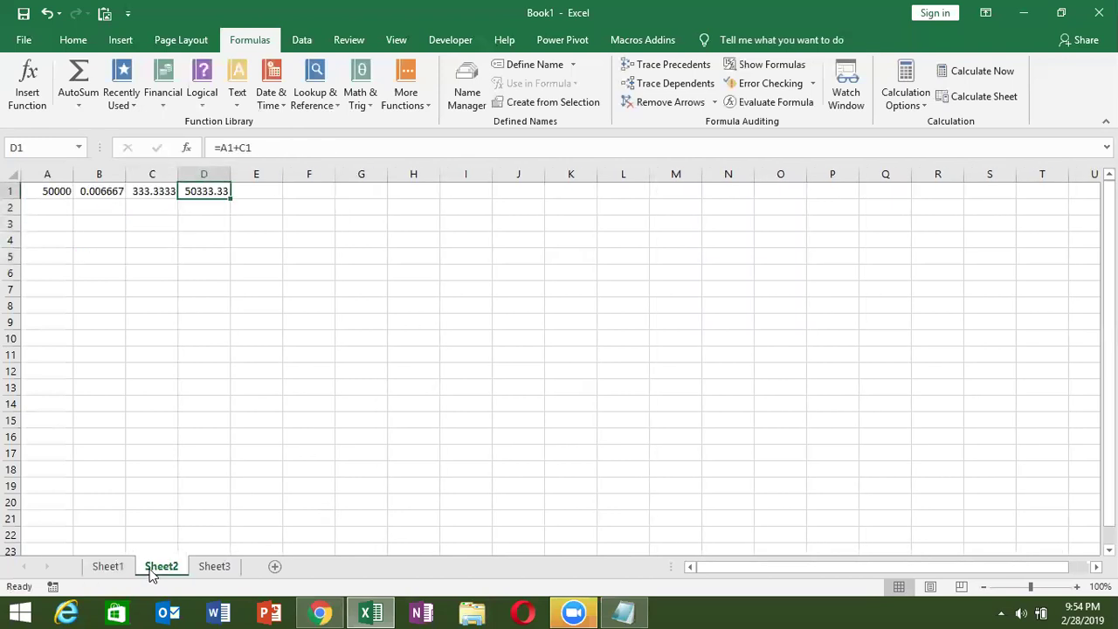
key("Right")
type("1566.82")
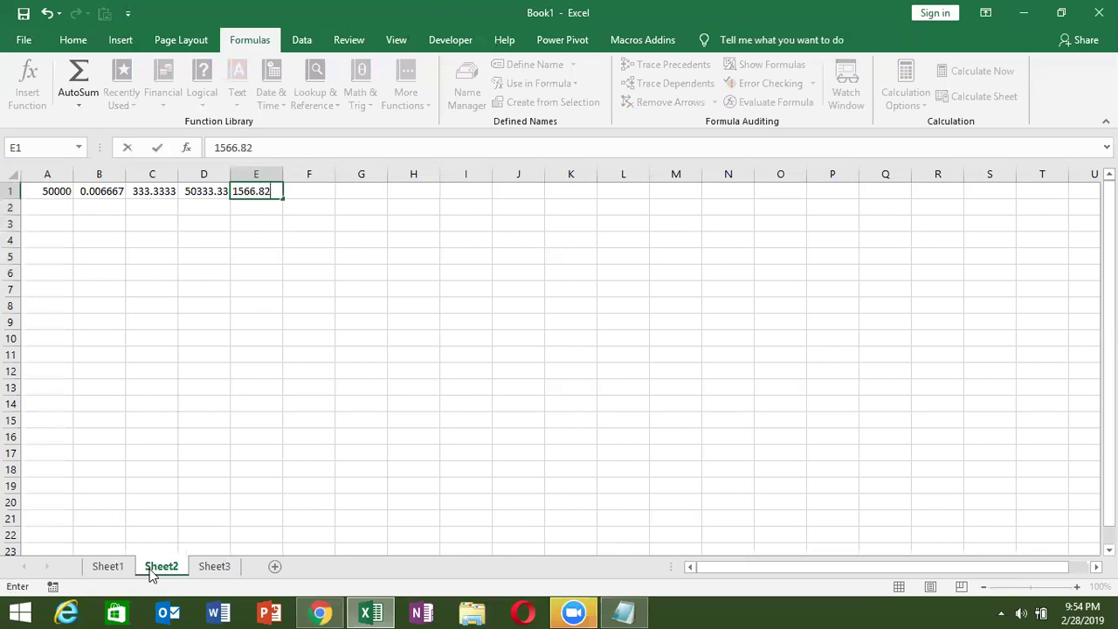
key("Return")
key("Left")
key("Left")
key("Left")
key("Left")
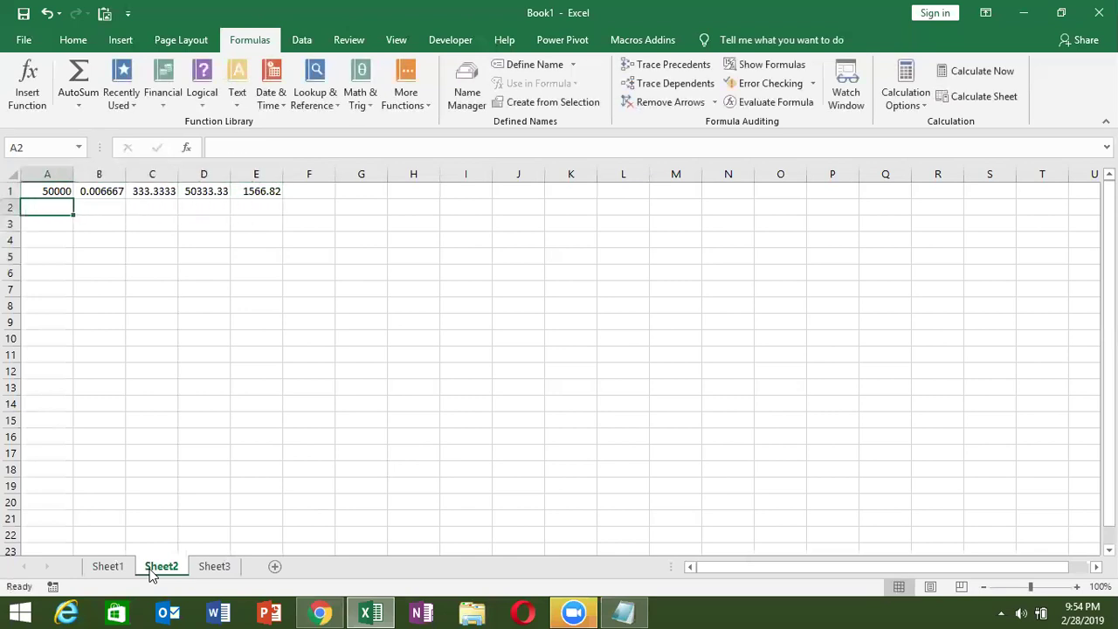
- Enter the remaining balance formula =D1-E1 in A2
type("=")
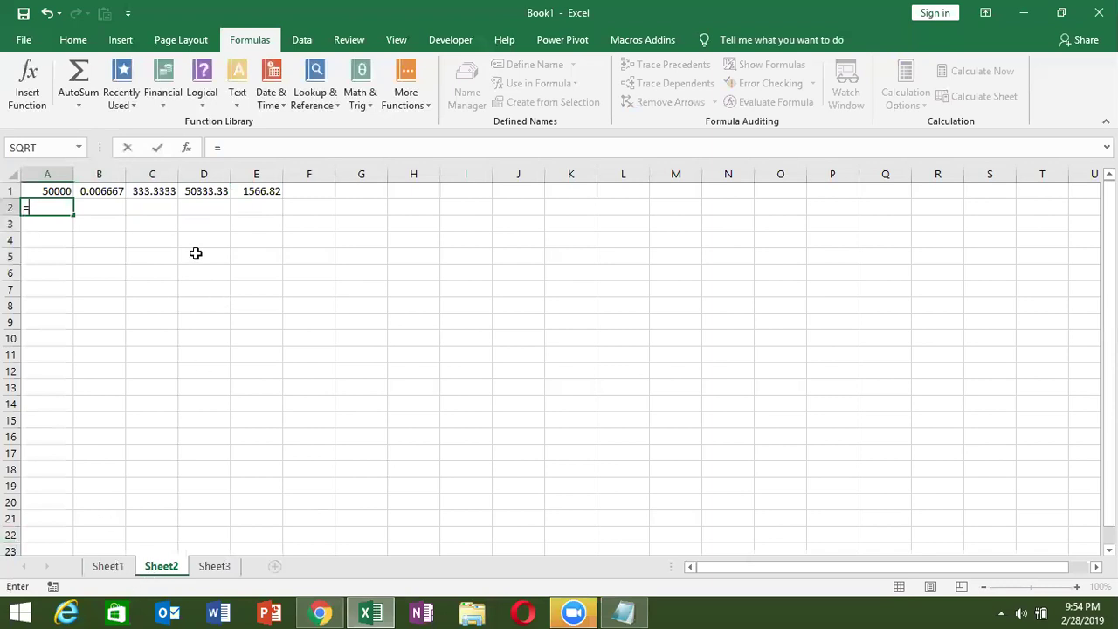
left_click(197, 192)
type("-")
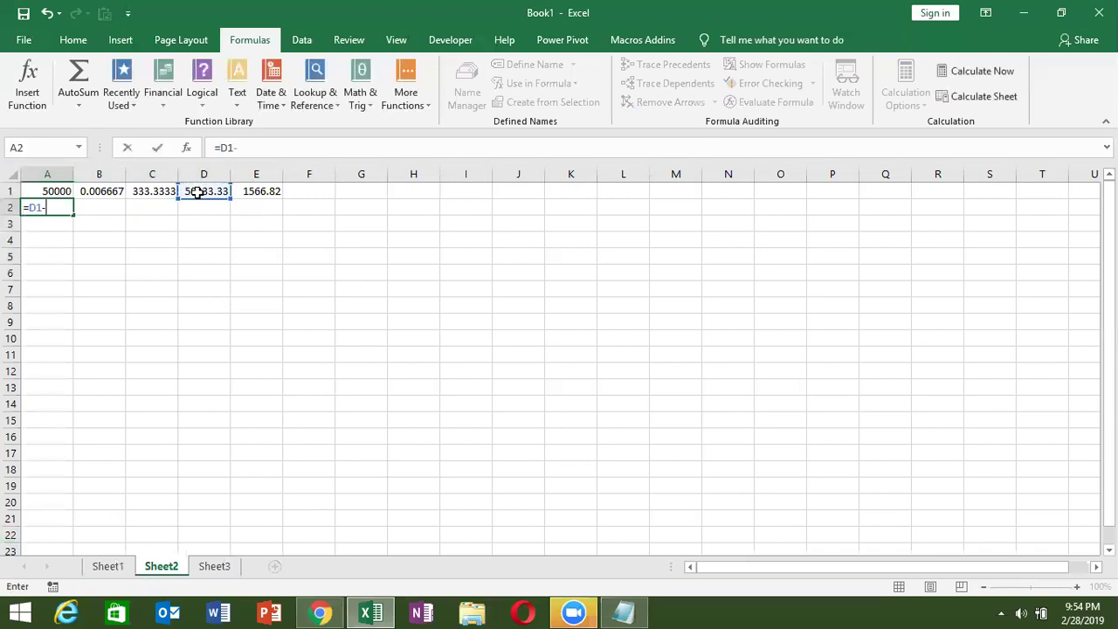
left_click(276, 191)
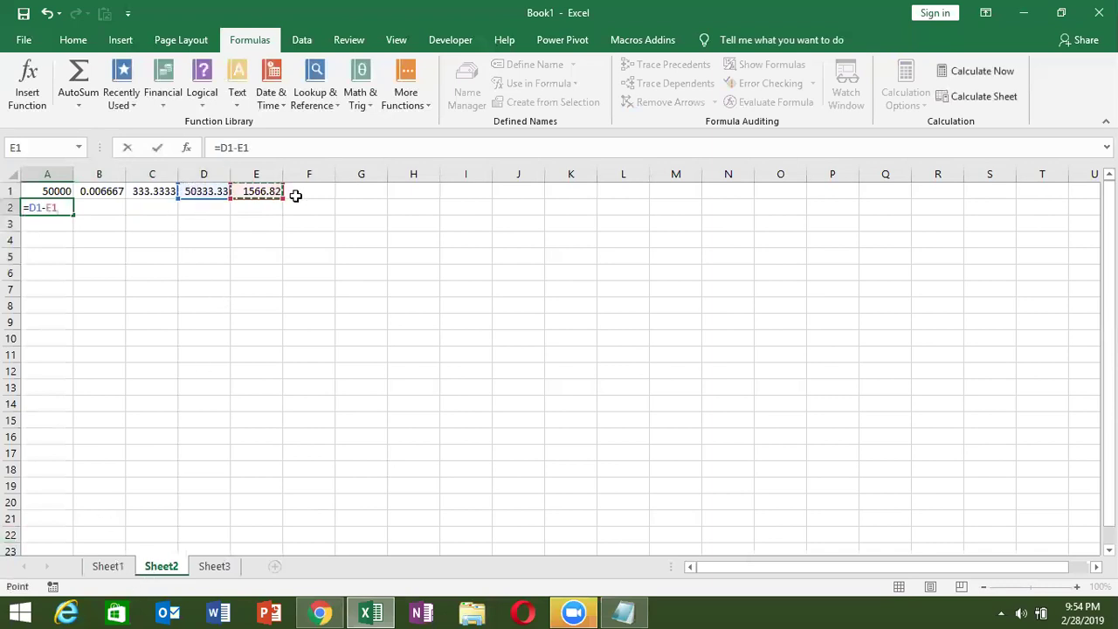
key("Return")
key("Up")
- Copy the row 1 formulas into B2:E2
key("Right")
key("ctrl+Right")
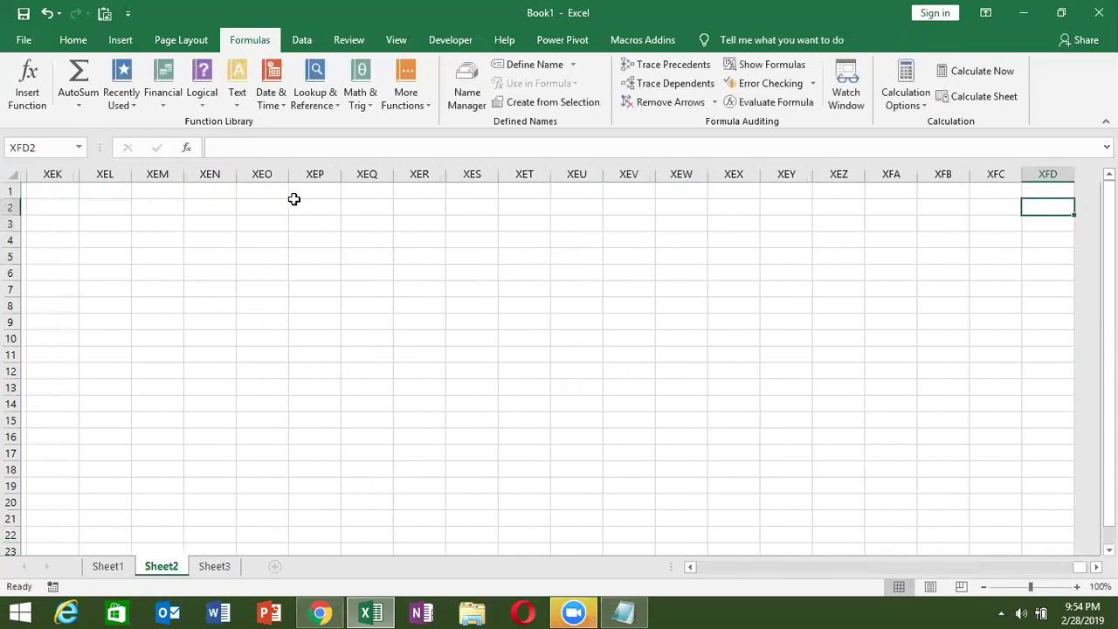
key("Right")
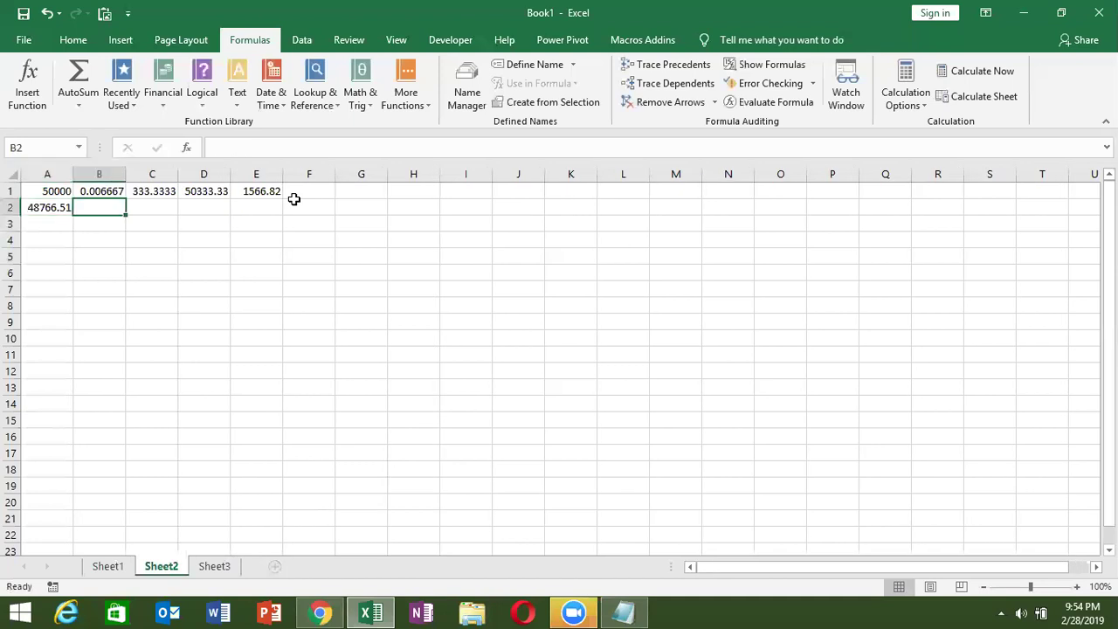
key("shift+Right")
key("shift+Right")
key("shift+Right")
type("0.006667\t325.1101\t49091.62\t1566.82")
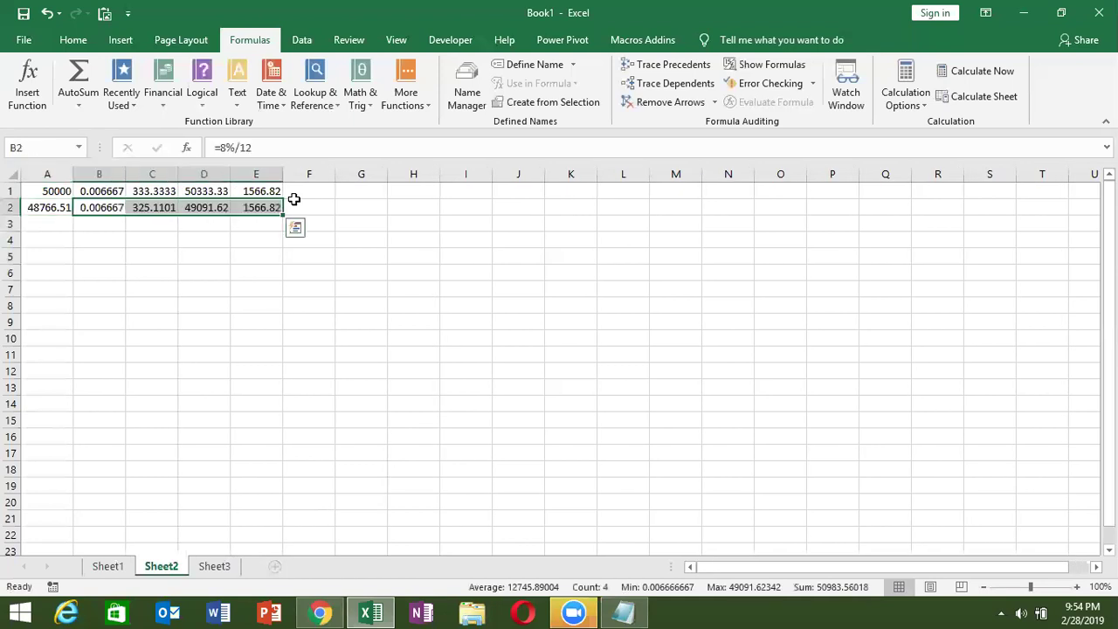
key("Left")
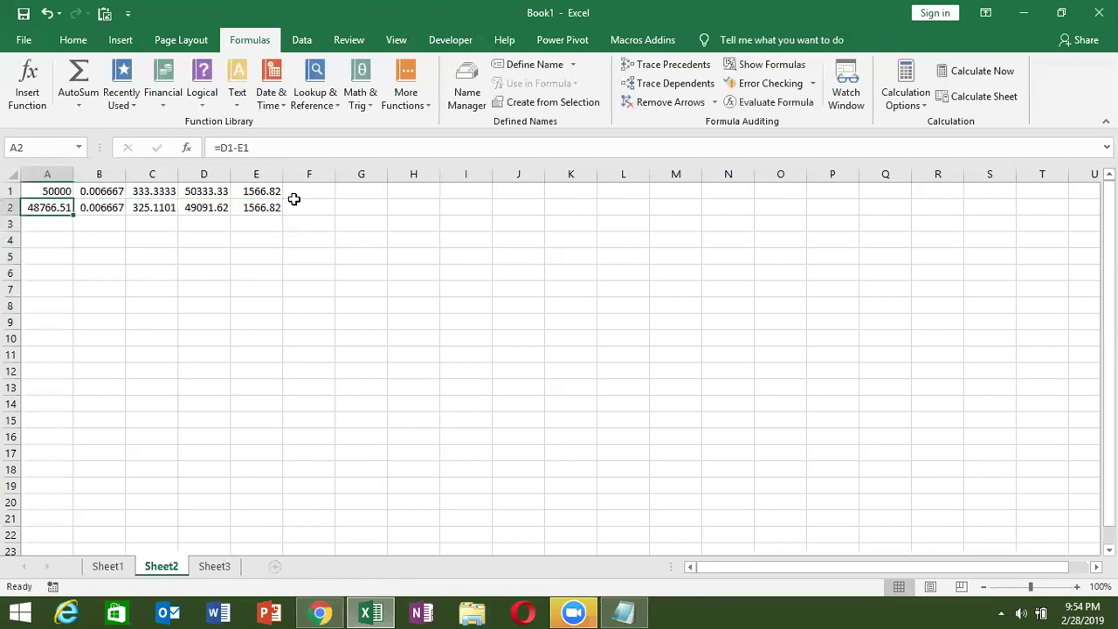
key("ctrl+Right")
key("ctrl+Right")
key("ctrl+Left")
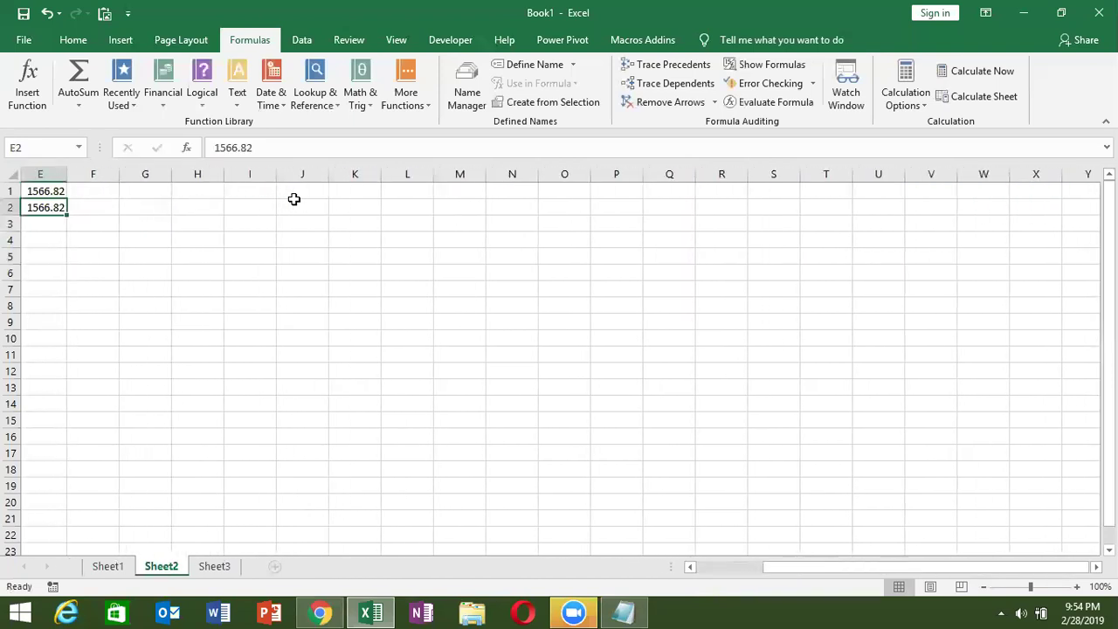
key("ctrl+Left")
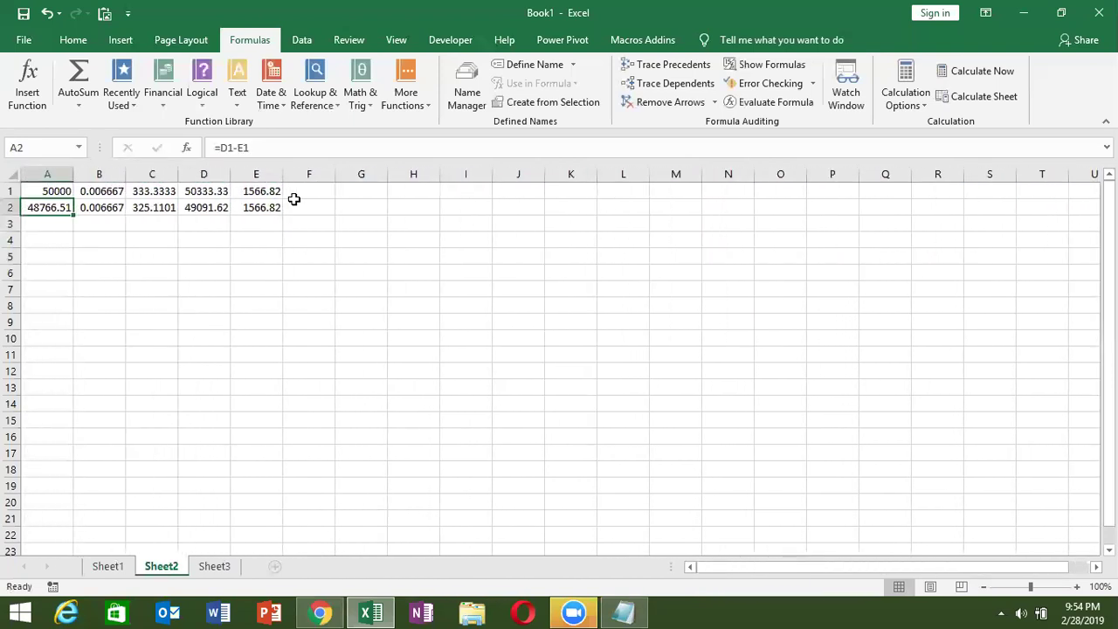
- Extend the row 2 formulas down the table through row 36
key("Right")
key("Left")
key("shift+Right")
key("shift+Right")
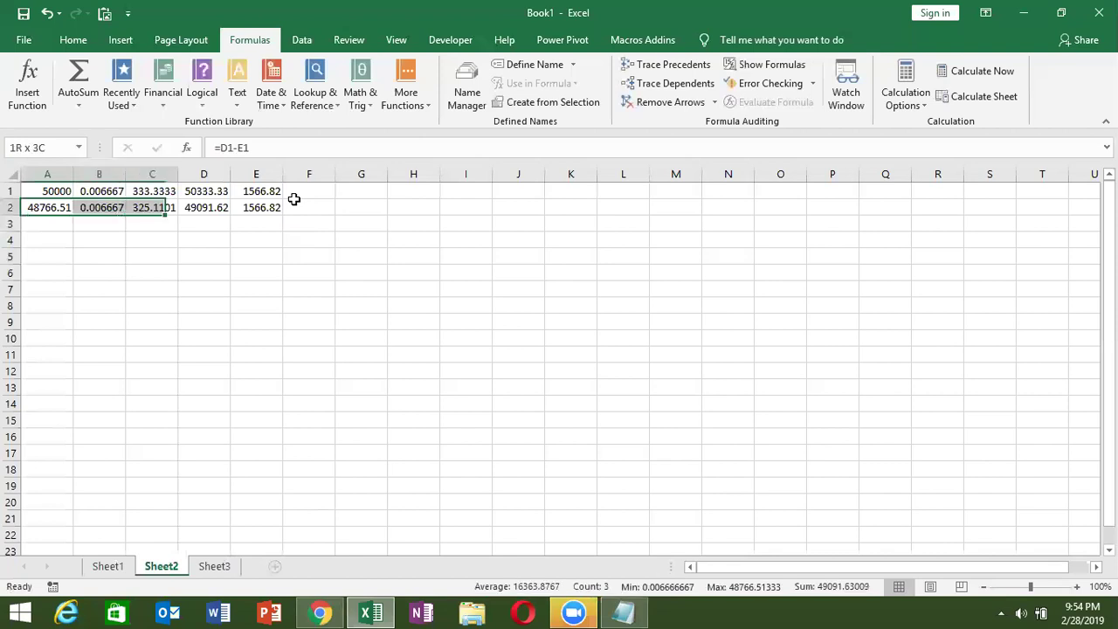
key("shift+Right")
key("shift+Right")
key("shift+Down")
key("shift+Down")
key("shift+Down")
key("shift+Down")
key("shift+Down")
key("shift+Down")
key("shift+Down")
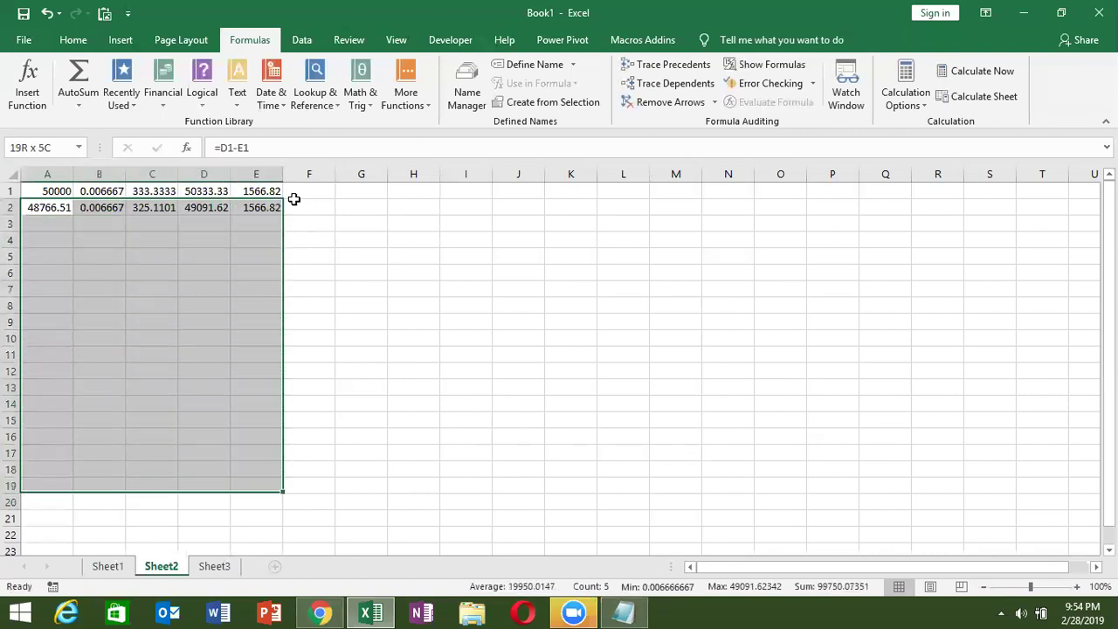
key("shift+Down")
key("shift+Down")
key("shift+Down")
key("shift+Down")
key("shift+Down")
key("shift+Down")
key("shift+Down")
key("shift+Down")
key("shift+Down")
key("shift+Down")
key("shift+Down")
key("shift+Down")
key("shift+Up")
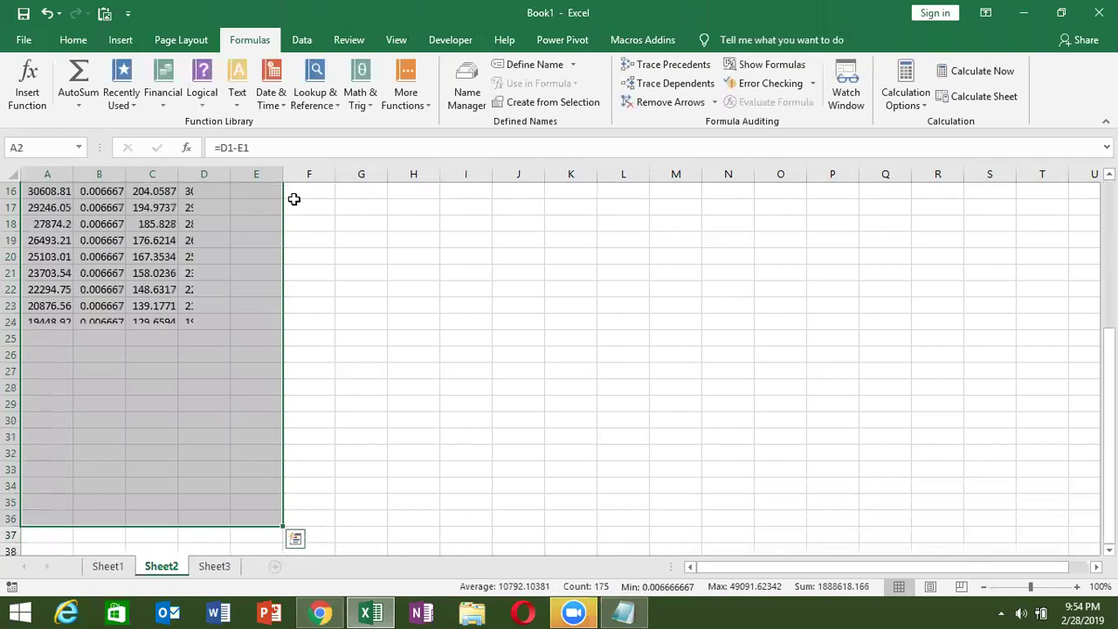
- Check row 36's closing balance of 1556.374 against the EMI, then return to Sheet1
key("ctrl+Down")
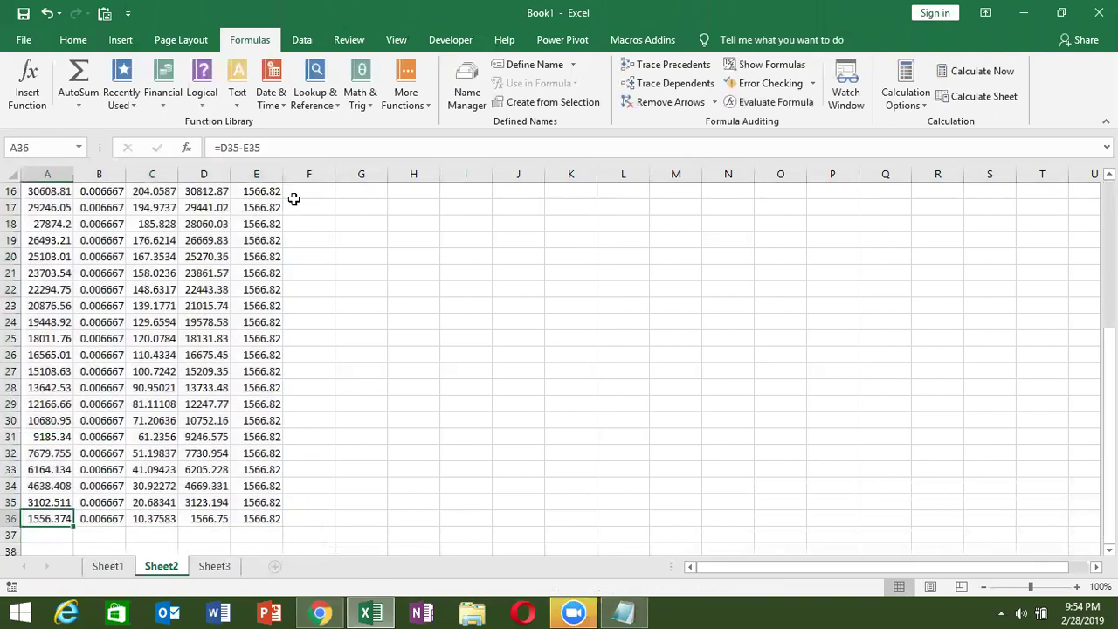
key("Right")
key("Right")
key("Right")
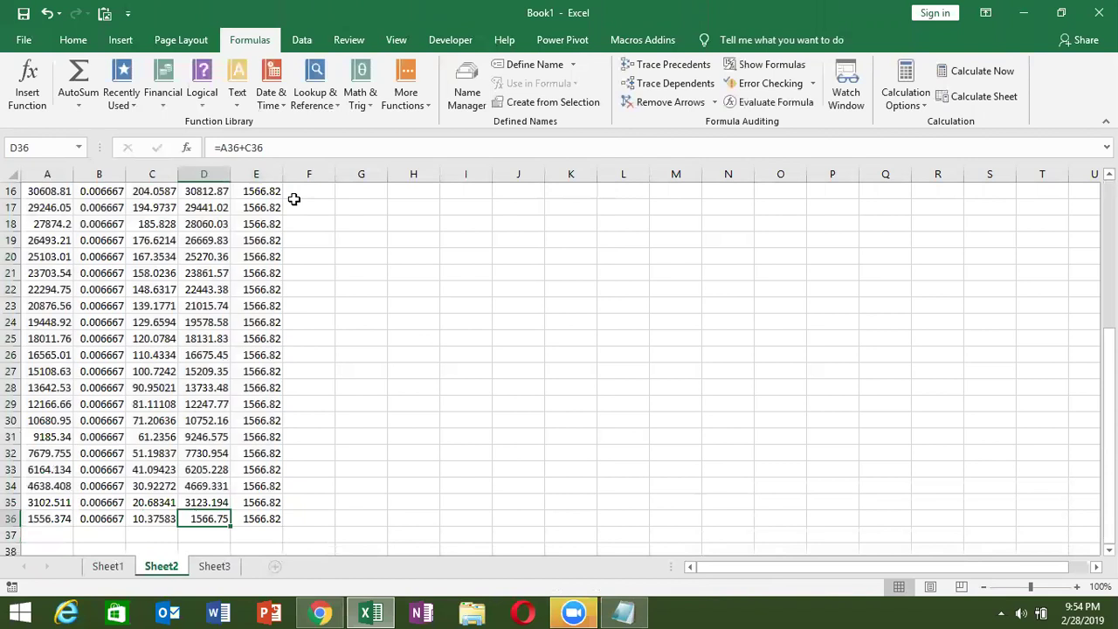
key("Right")
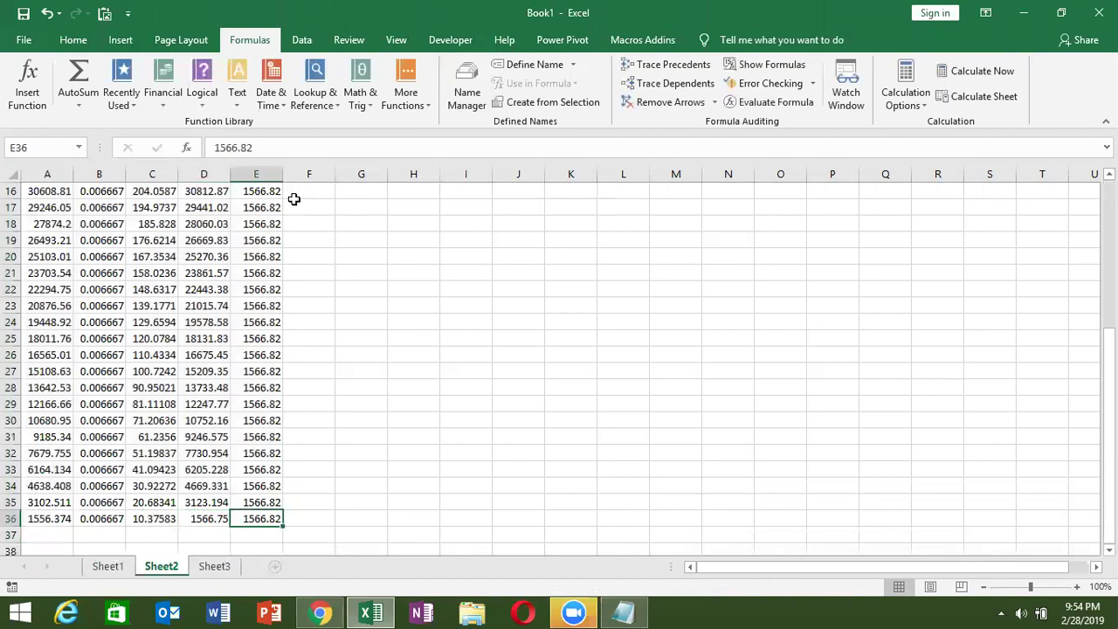
key("shift+Left")
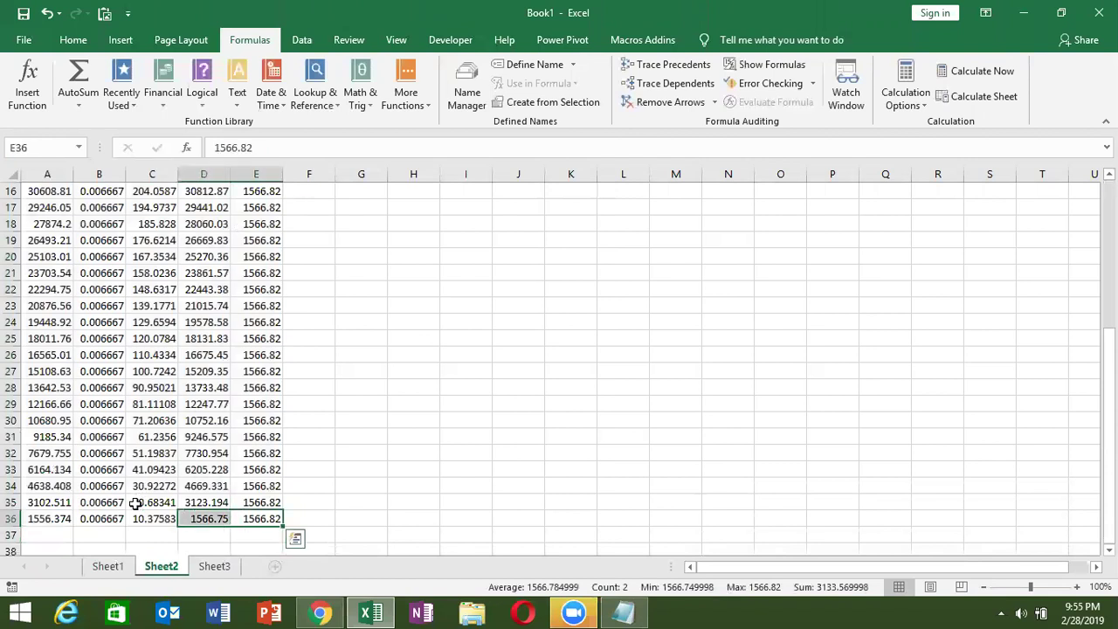
left_click(107, 567)
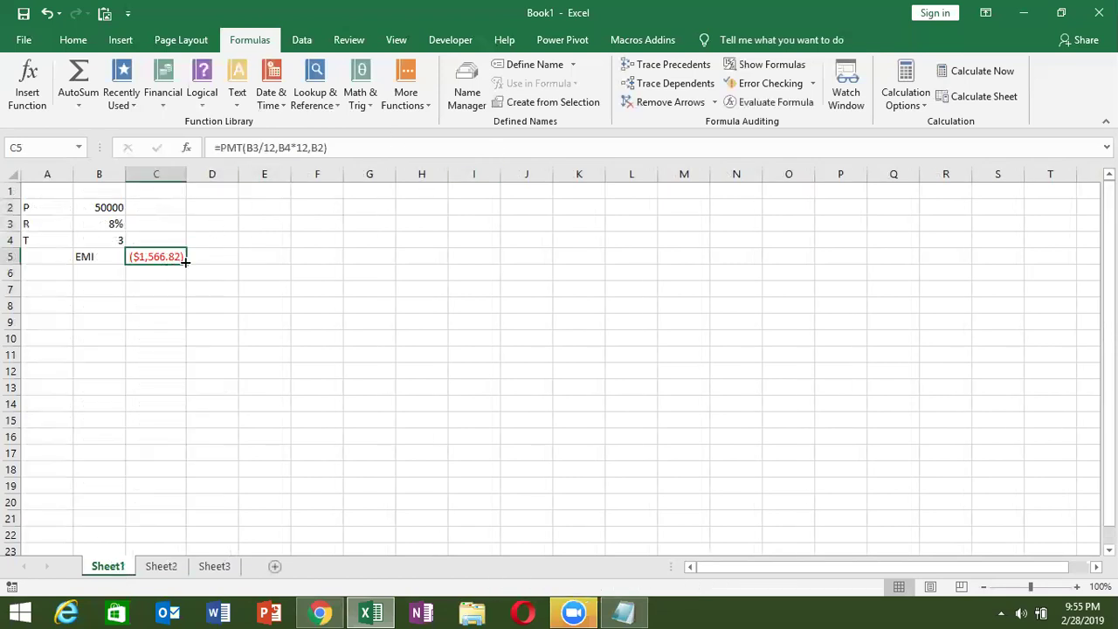
- Show C5's EMI as ($1,566.8183) and compare it with D36's 1566.75 on Sheet2
left_click(73, 39)
left_click(561, 97)
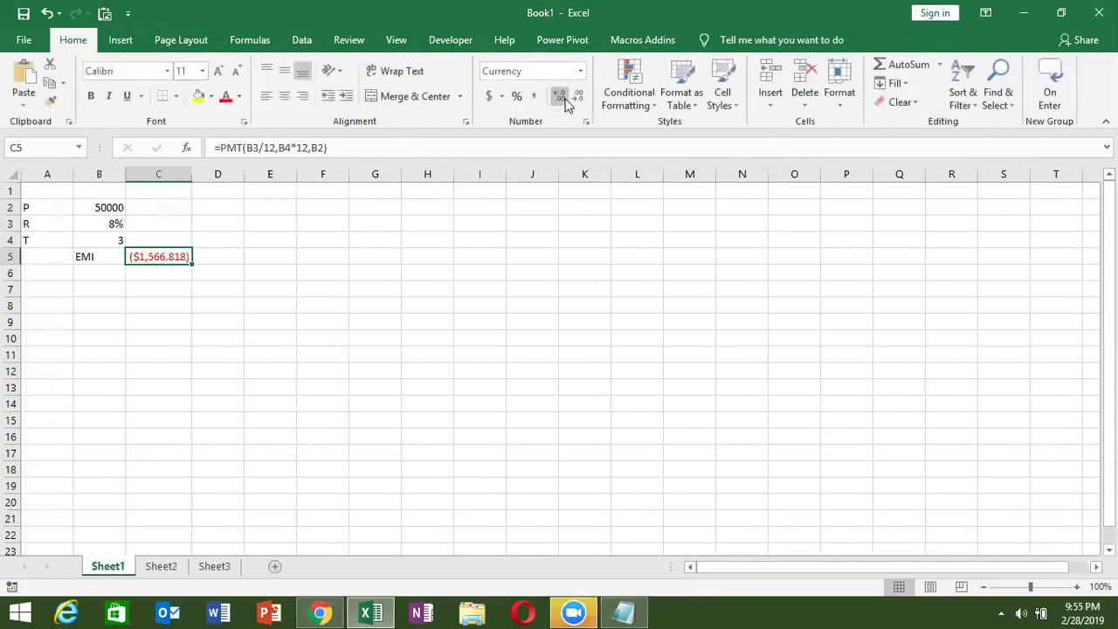
left_click(564, 100)
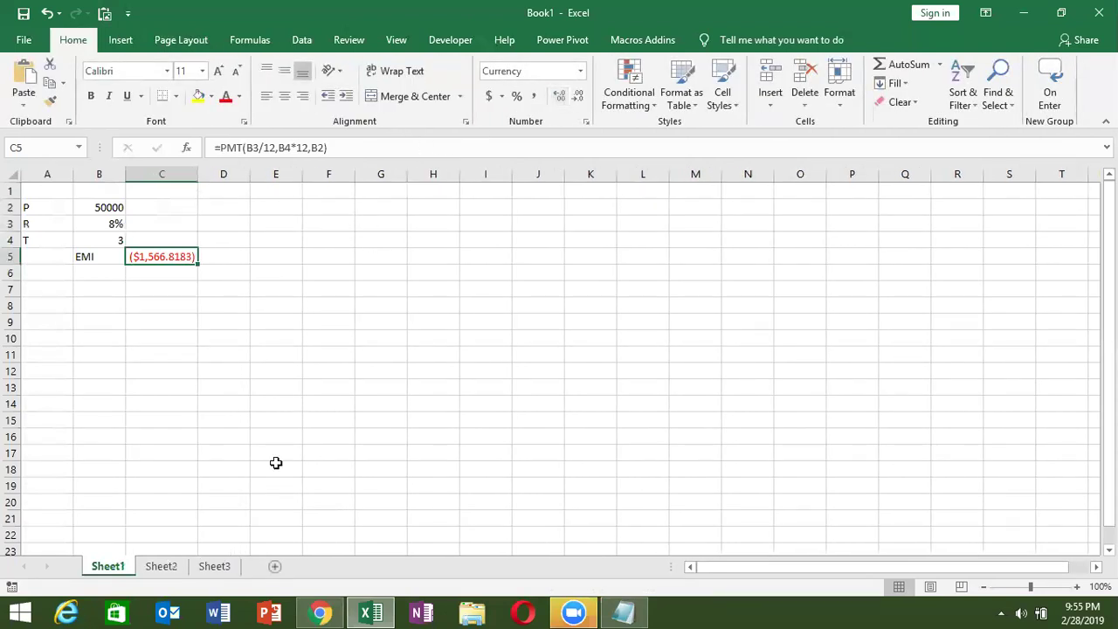
left_click(172, 567)
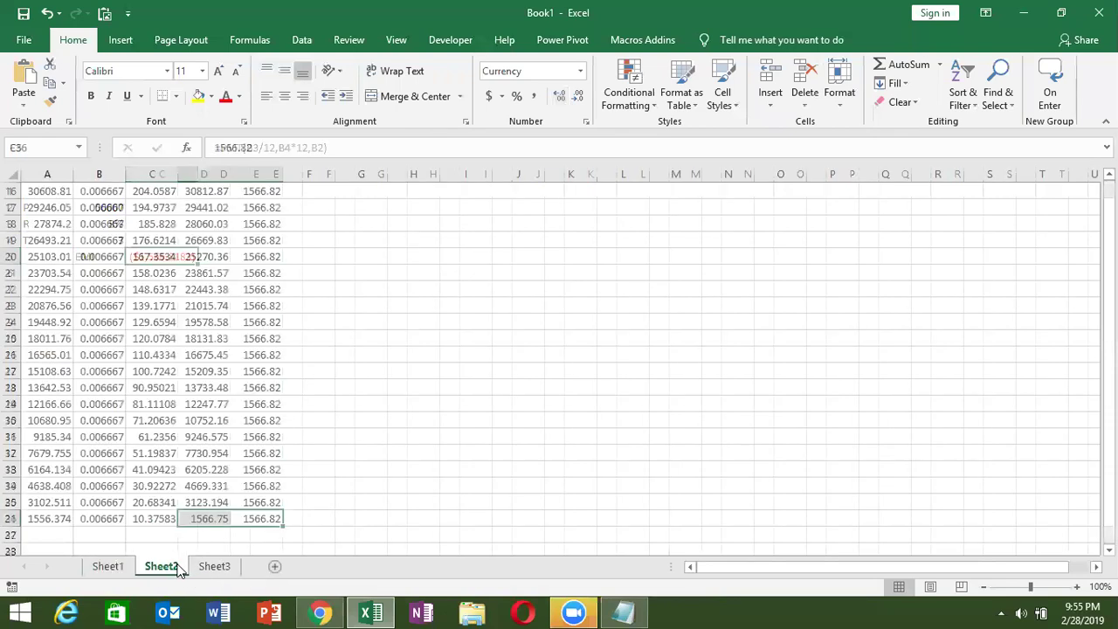
left_click(194, 521)
key("Up")
key("Up")
key("Up")
key("Up")
key("Up")
key("Up")
key("Up")
key("Up")
key("Up")
key("Up")
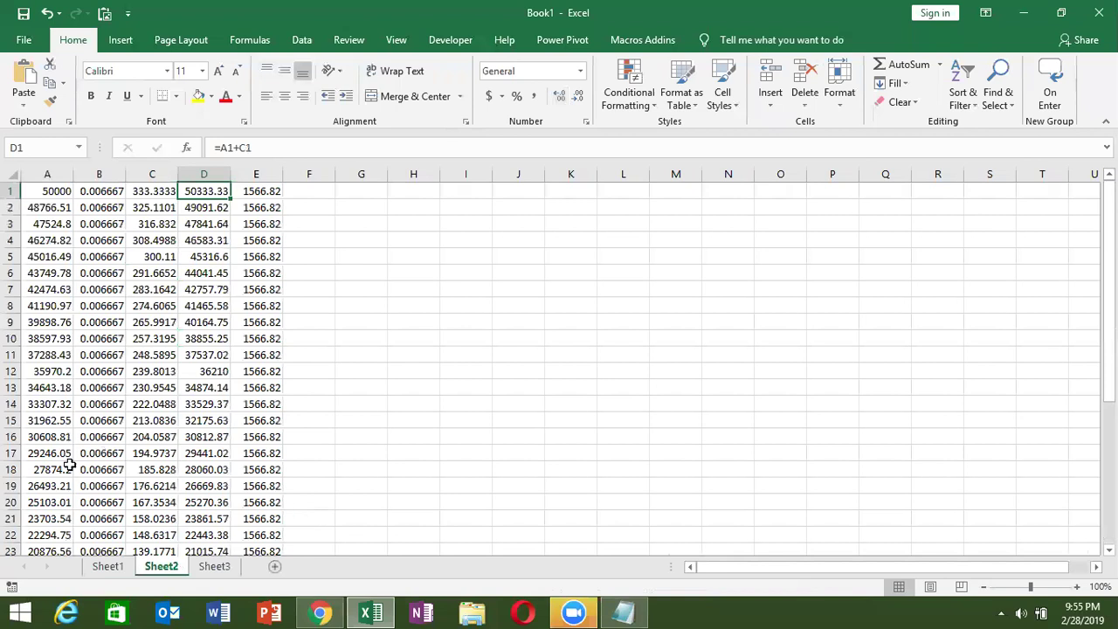
left_click(103, 568)
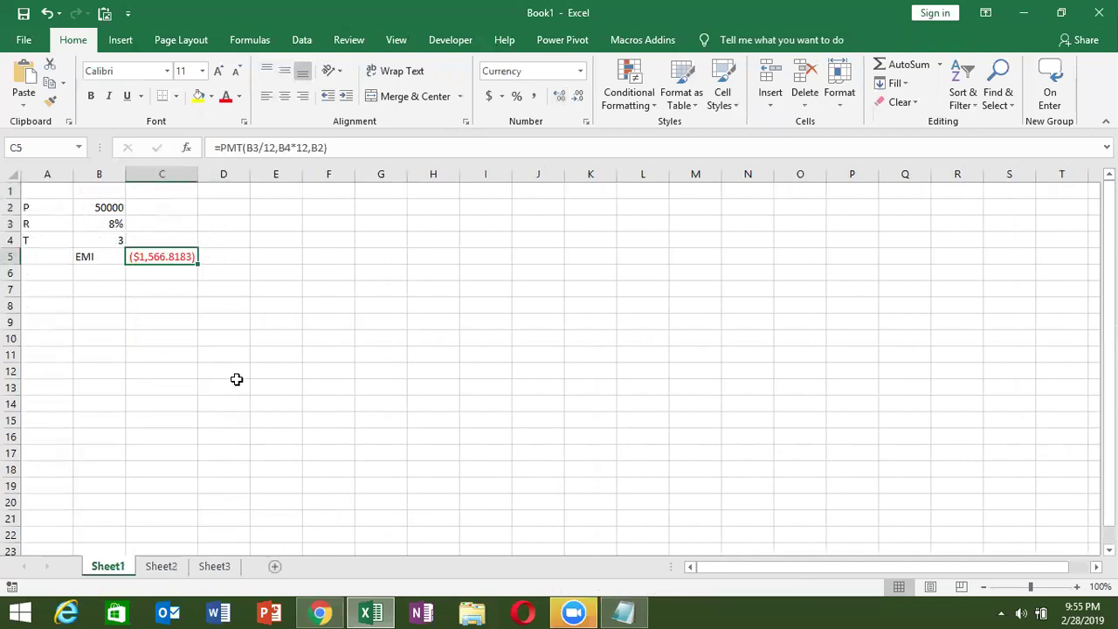
- Enter =B2*B3*B4 in C3 to get total interest of 12000
left_click(190, 221)
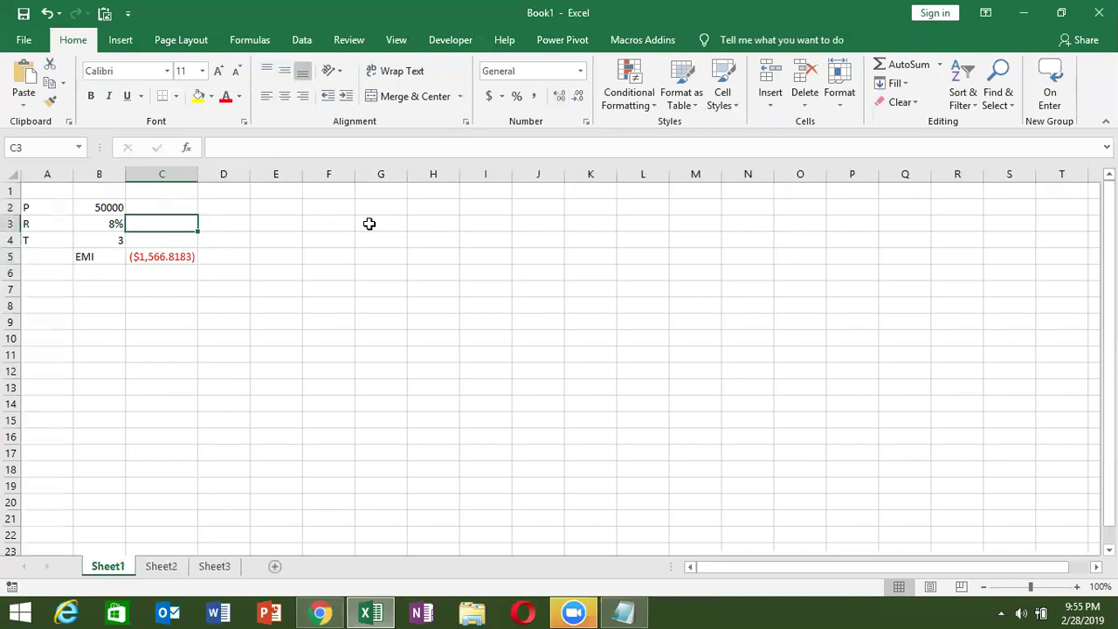
type("=")
key("Up")
key("Left")
type("*")
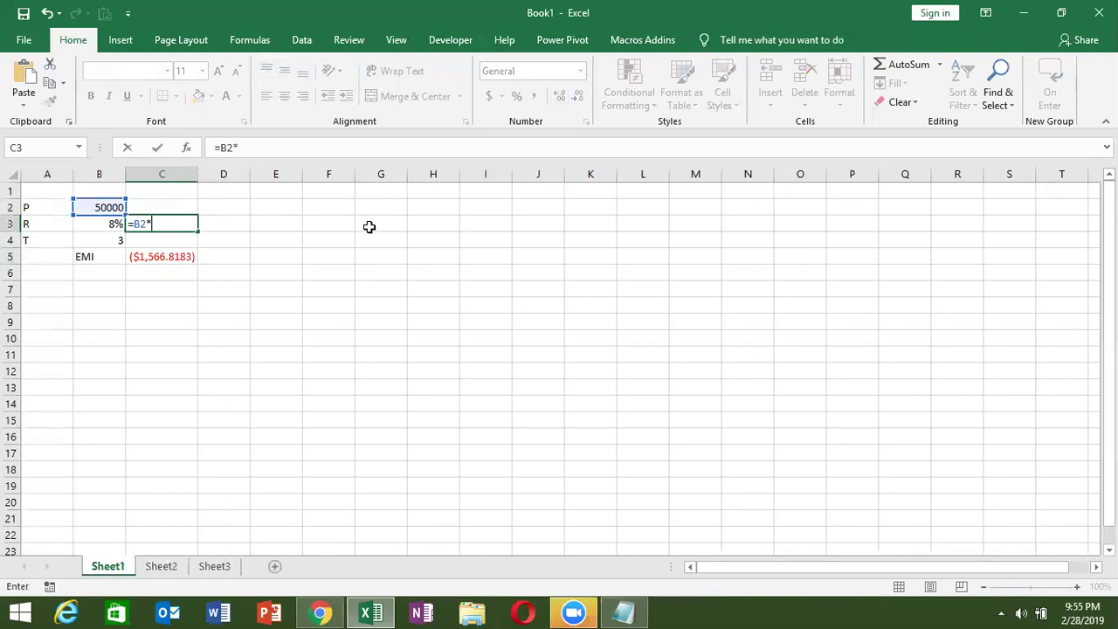
key("Left")
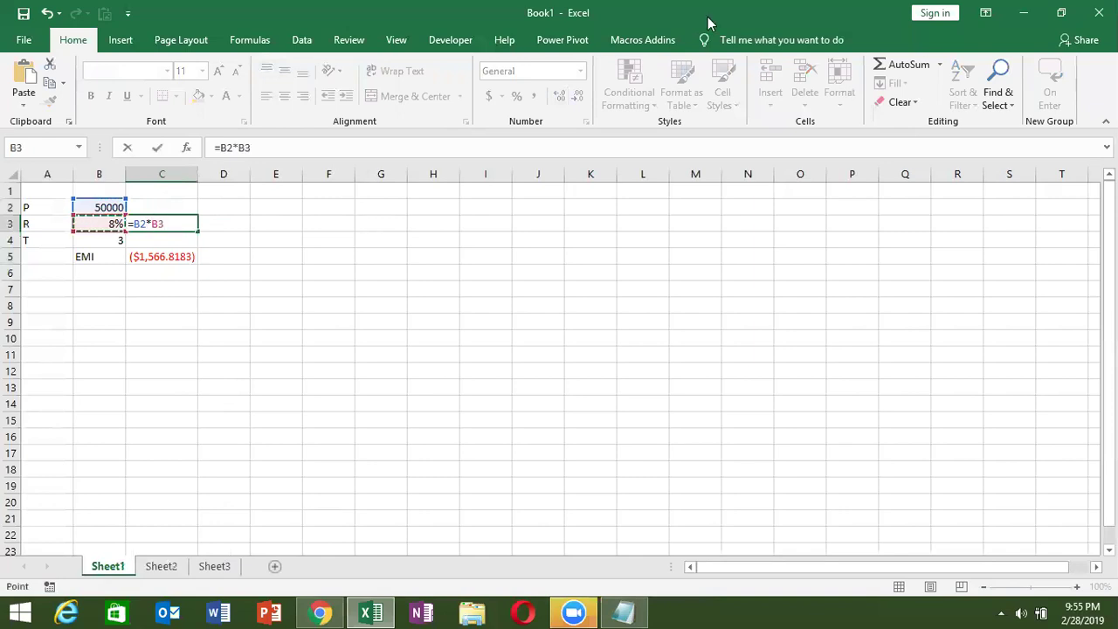
type("*")
key("Down")
key("Left")
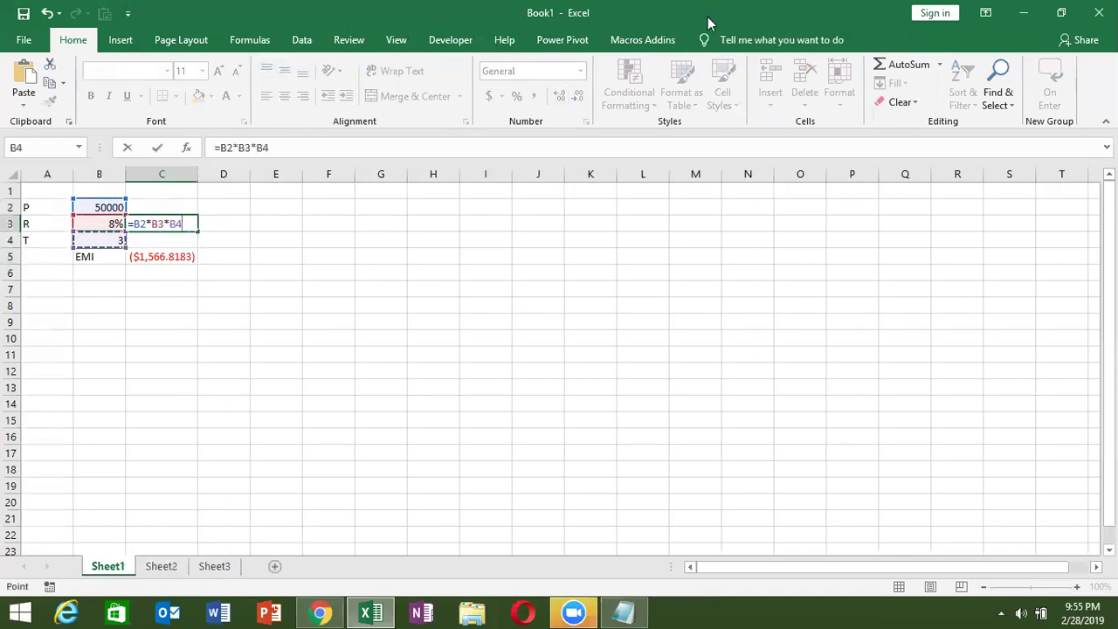
key("Return")
- Enter =B2+C3 in D3 for a total repayment of 62000
key("Up")
key("Right")
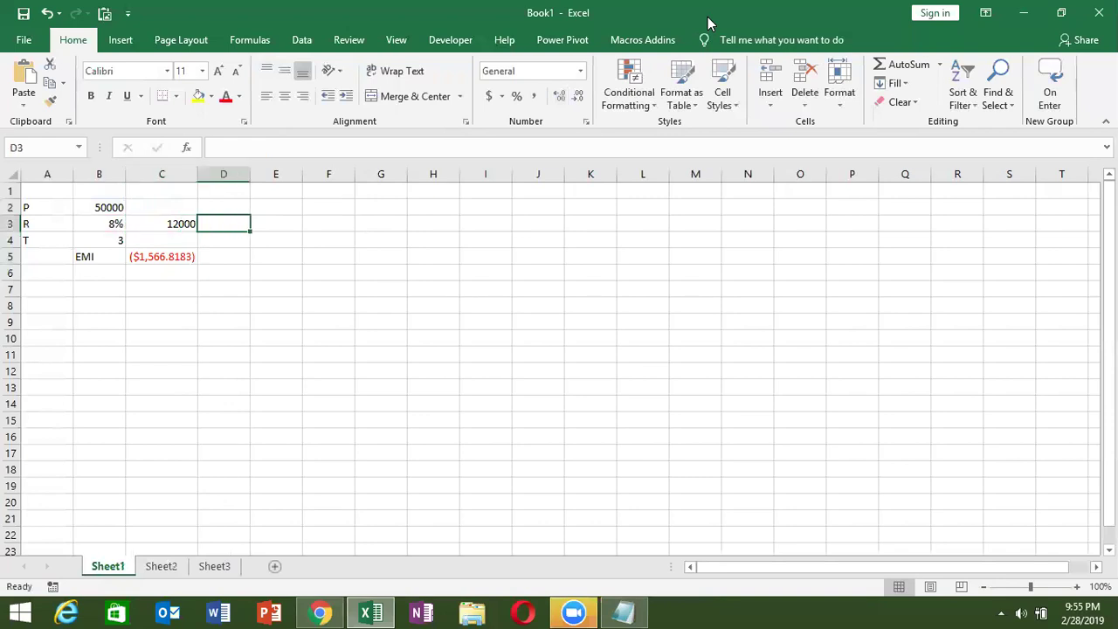
type("=")
key("Left")
key("Up")
key("Left")
type("+")
key("Left")
key("Return")
- Enter =D3/36 in E3 for a monthly repayment of 1722.222
key("Up")
key("Right")
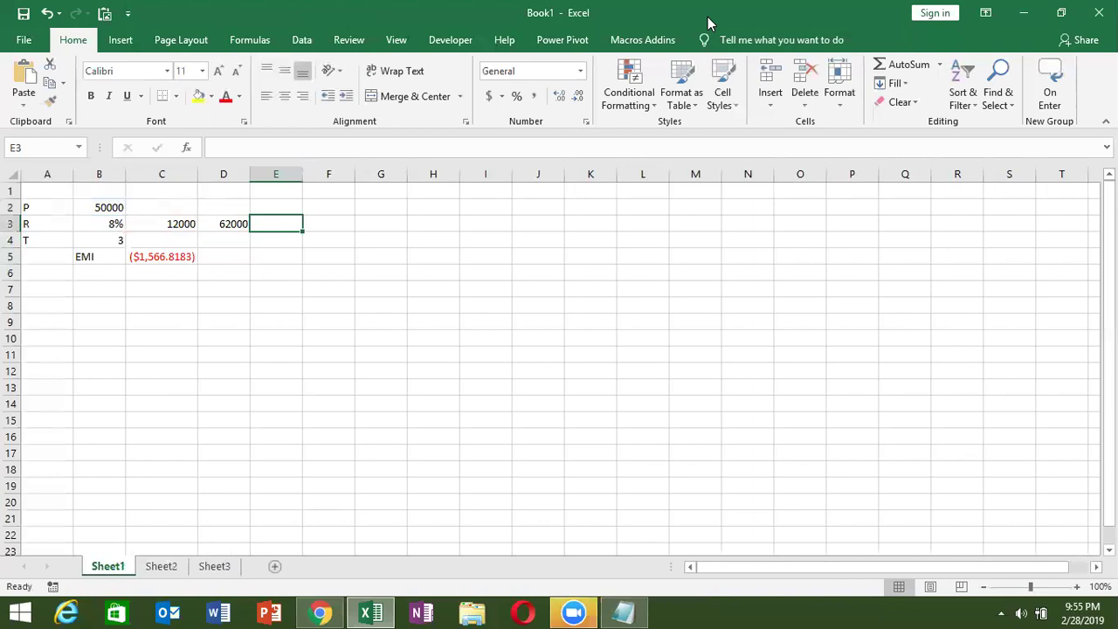
type("=")
key("Left")
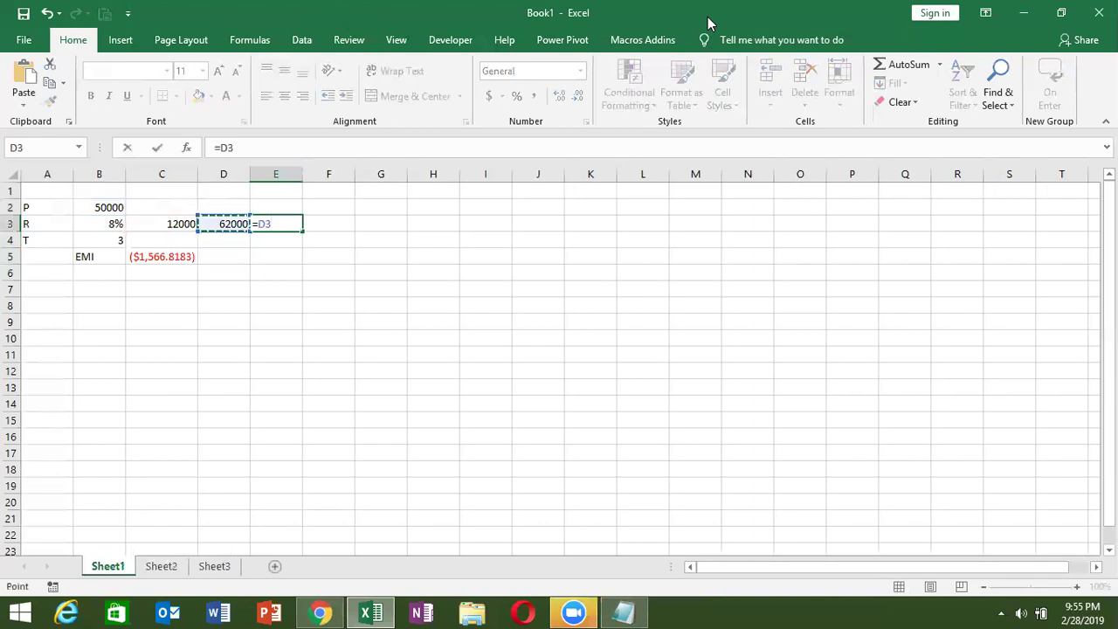
type("/36")
key("Return")
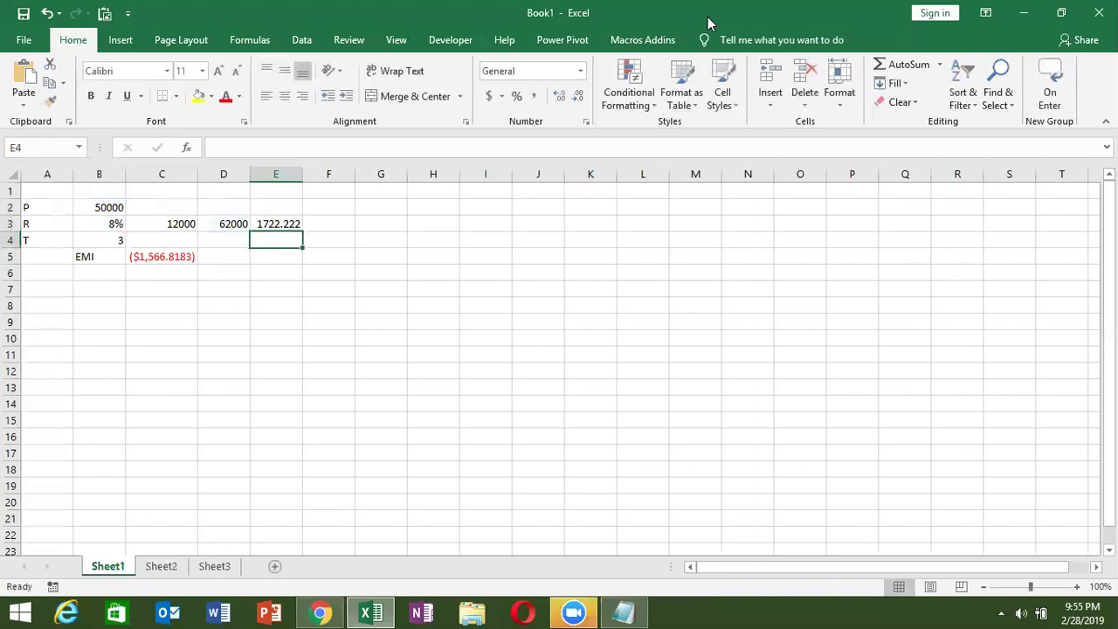
key("Up")
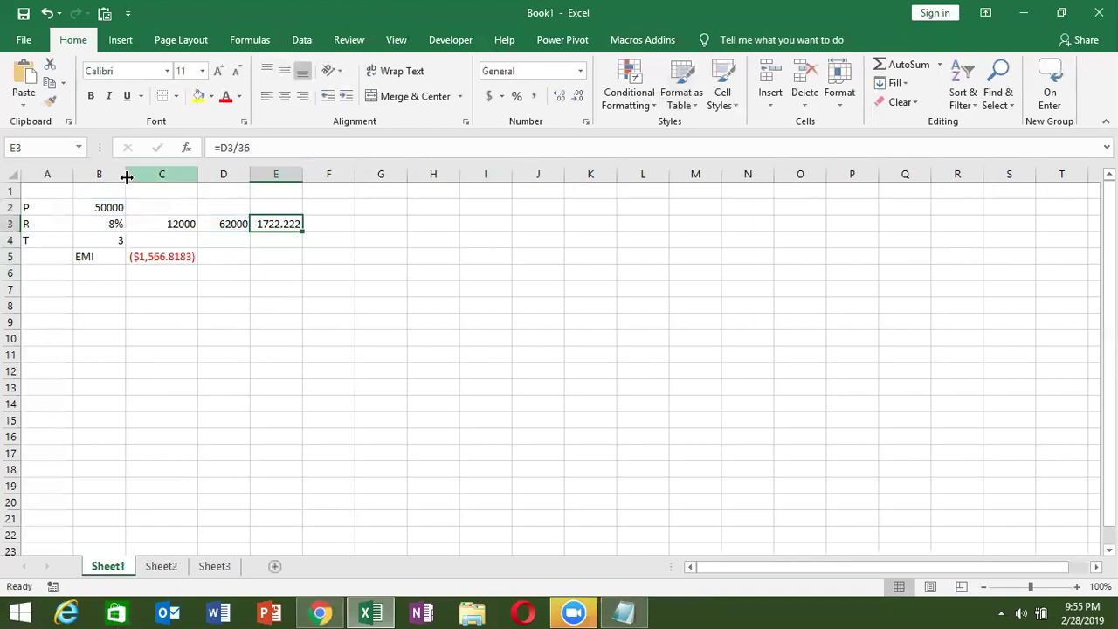
left_click(159, 567)
scroll(109, 431, "down", 5)
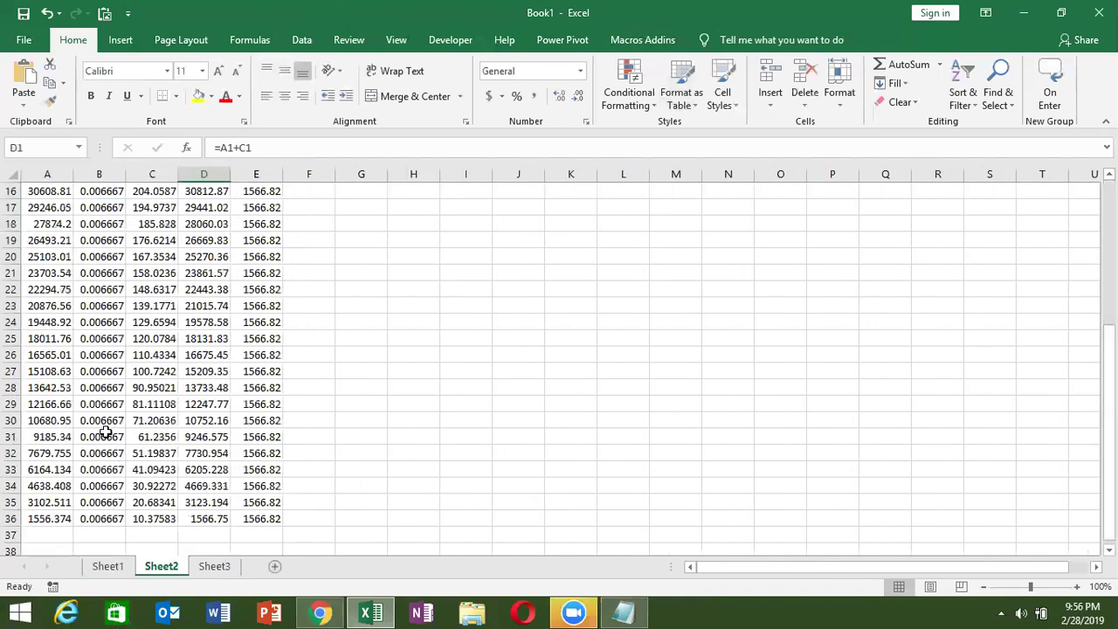
scroll(105, 432, "down", 2)
left_click(27, 420)
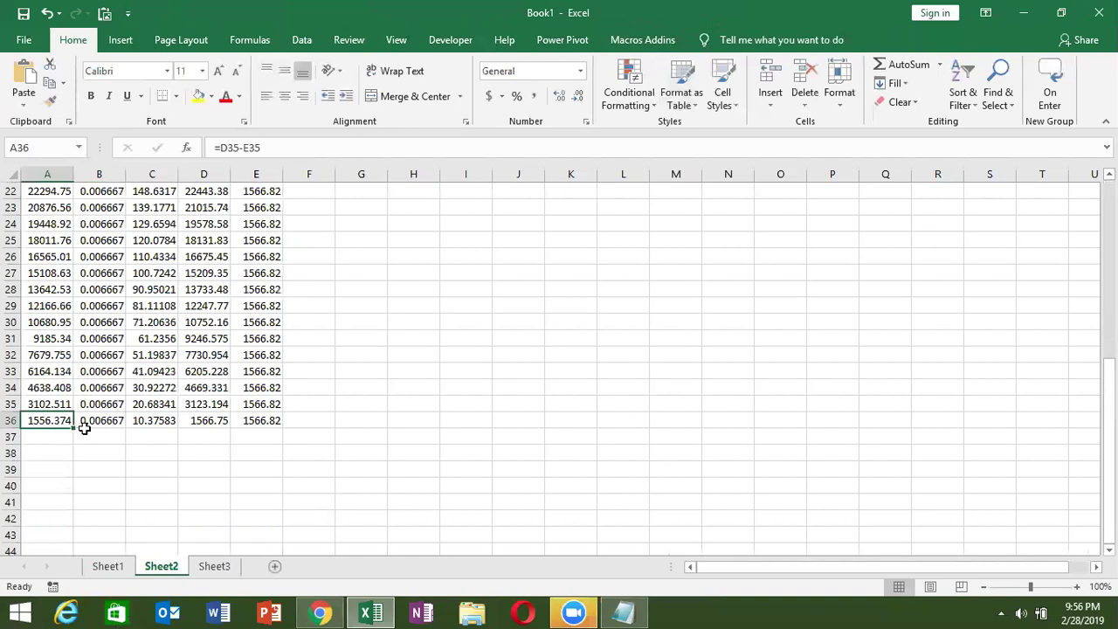
left_click(129, 572)
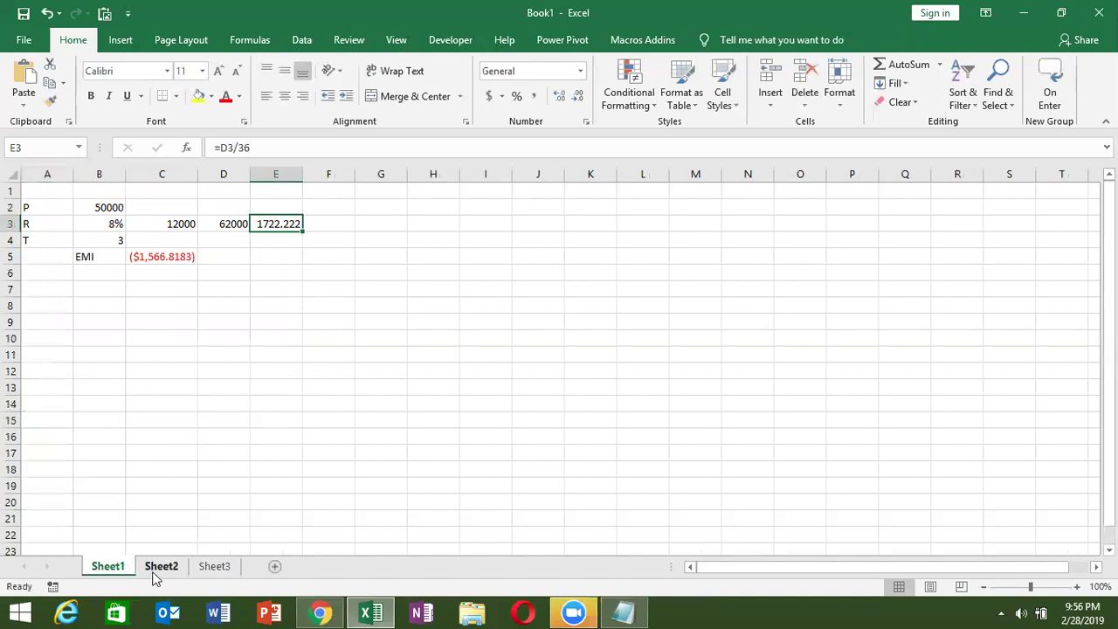
left_click(155, 570)
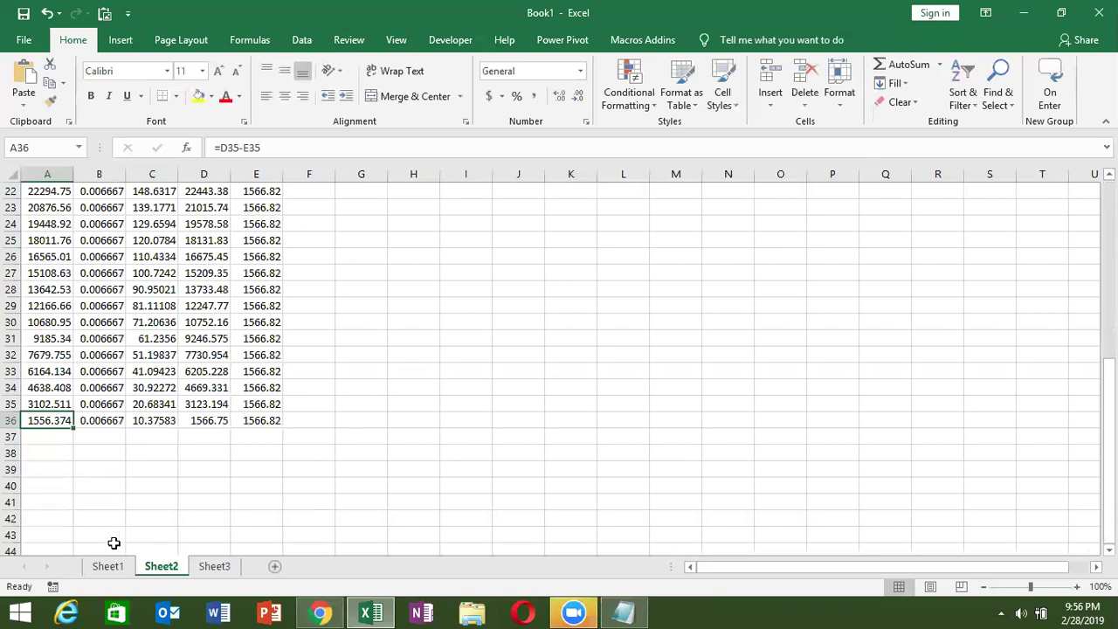
left_click(108, 571)
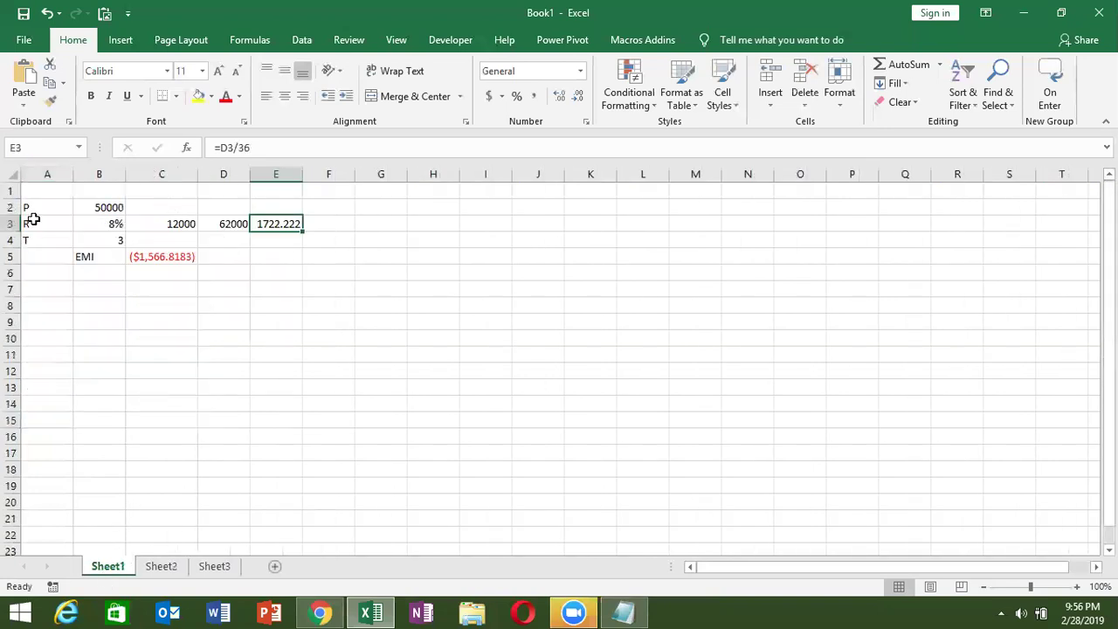
mouse_move(95, 224)
left_mouse_down()
mouse_move(98, 209)
mouse_move(109, 225)
left_mouse_up()
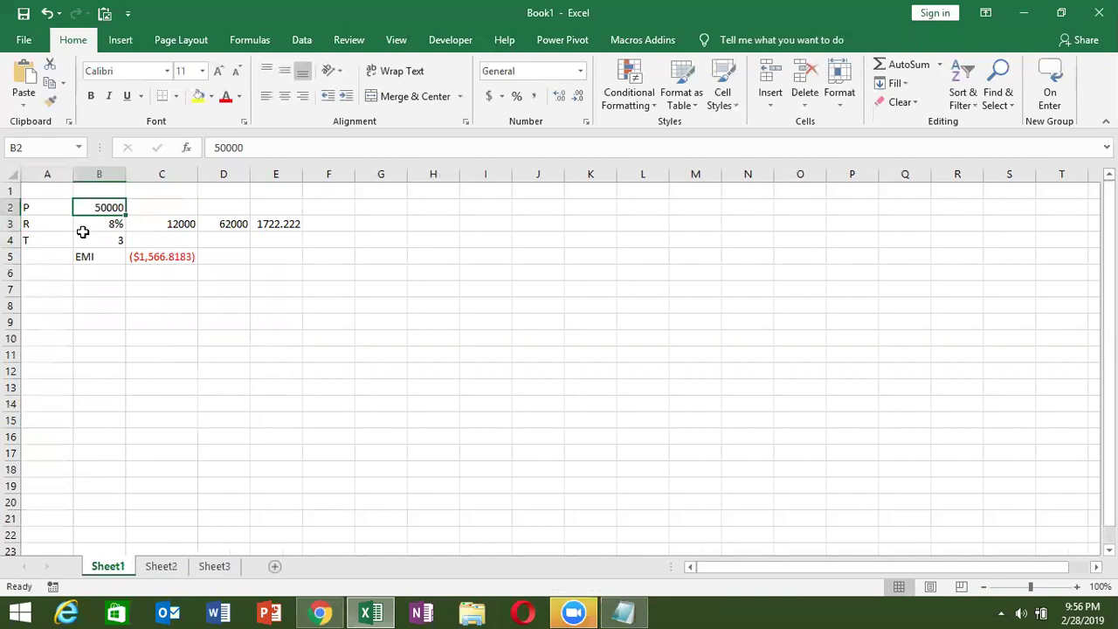
left_click(161, 566)
scroll(193, 288, "up", 7)
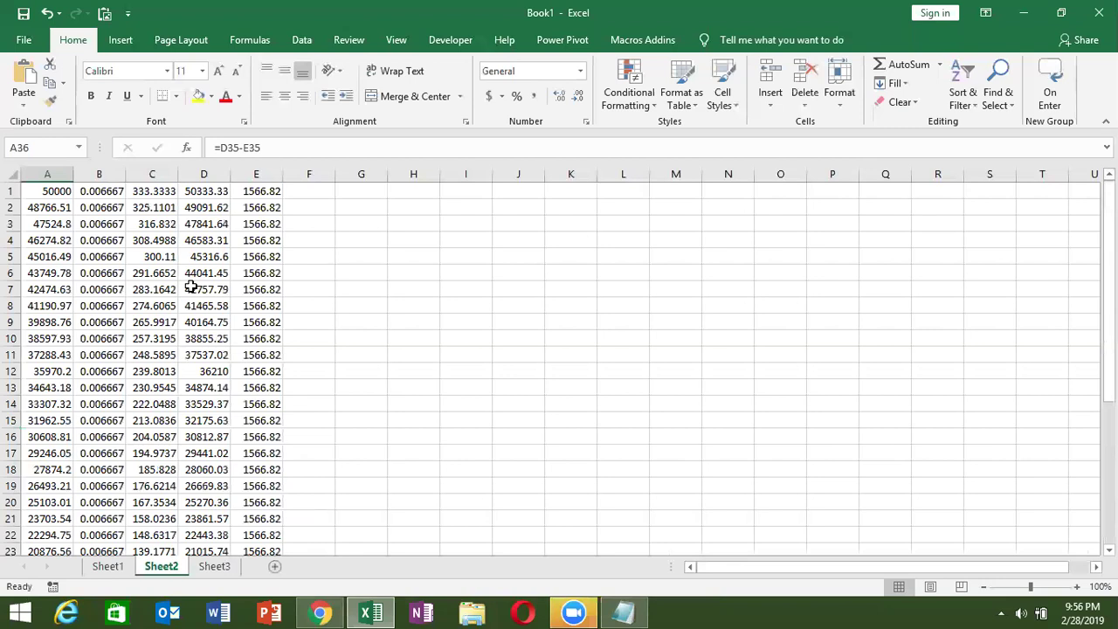
key("Right")
scroll(98, 243, "down", 4)
scroll(99, 243, "up", 6)
scroll(99, 243, "up", 2)
left_click(105, 566)
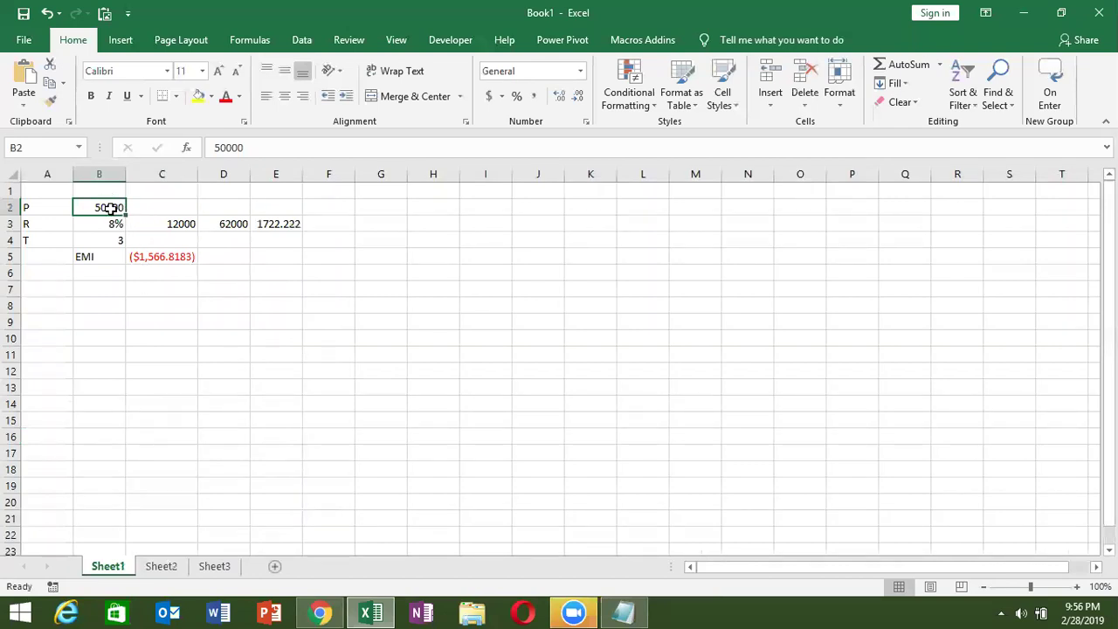
left_click_drag(110, 207, 113, 236)
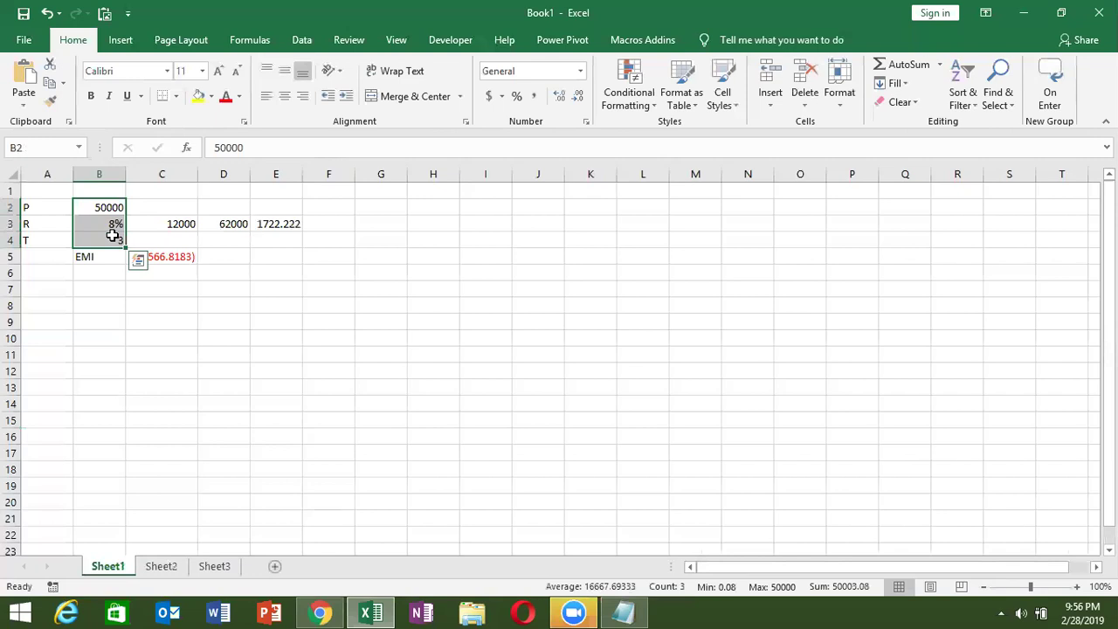
left_click(180, 243)
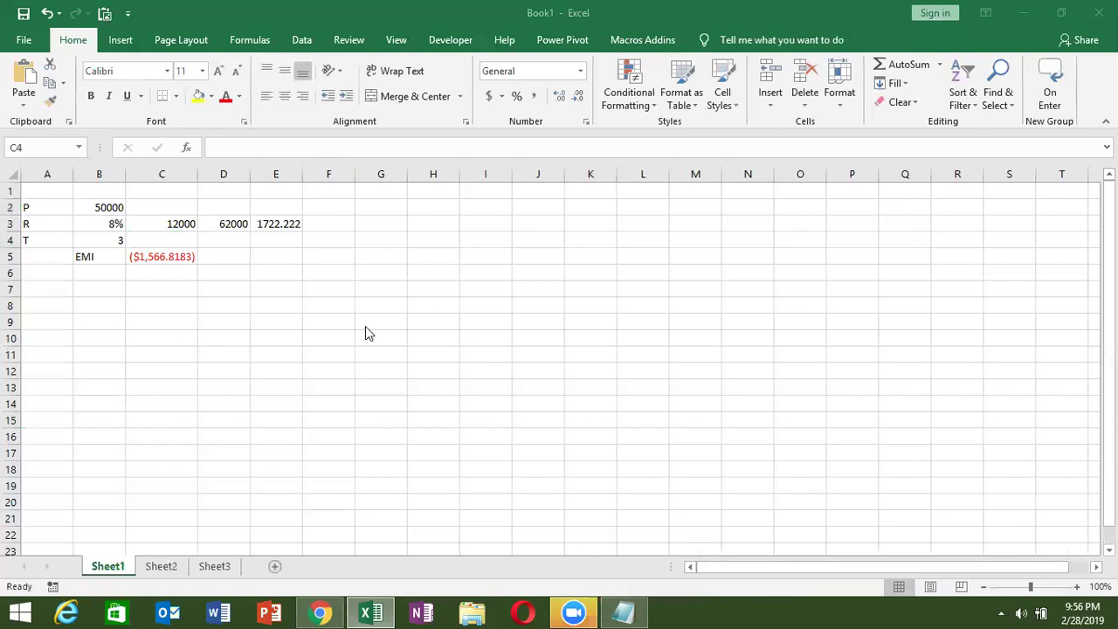
left_click(137, 240)
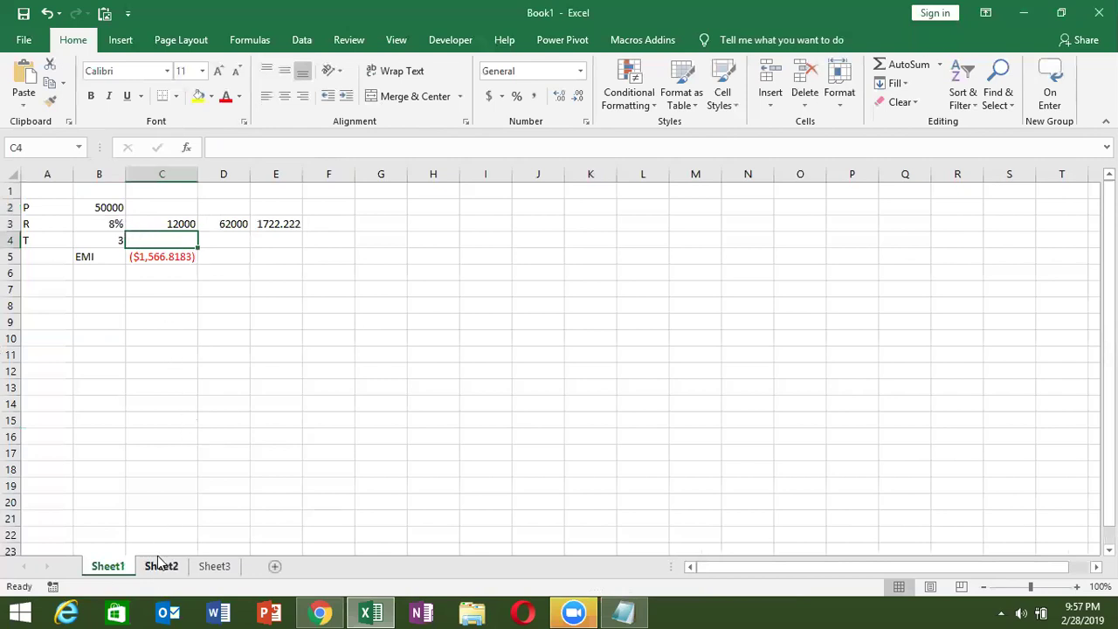
left_click(165, 567)
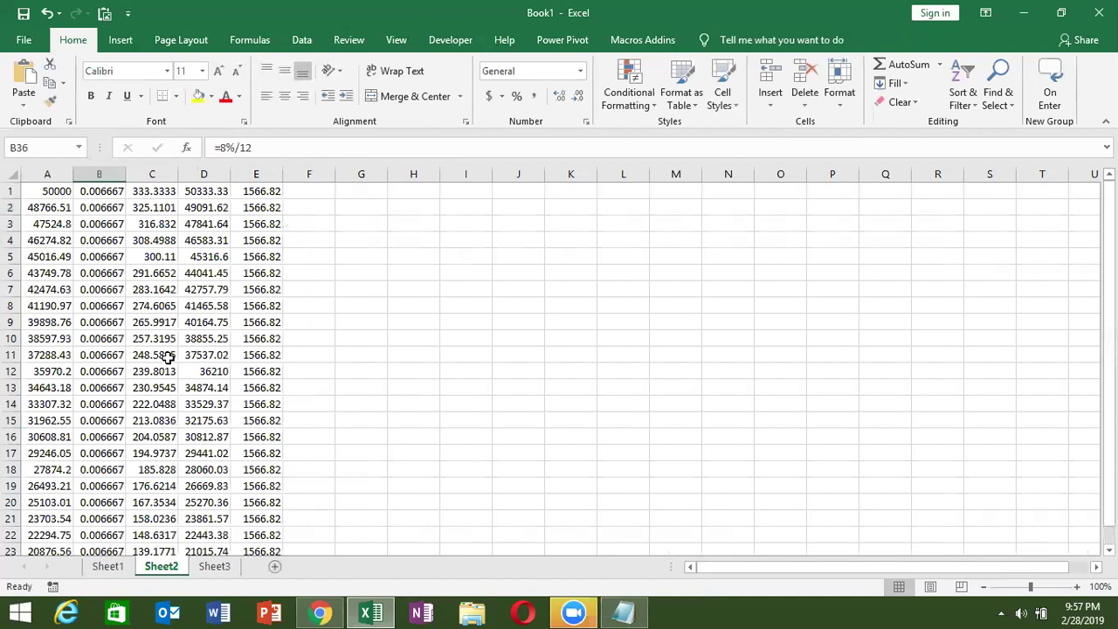
scroll(173, 437, "down", 3)
scroll(173, 430, "down", 6)
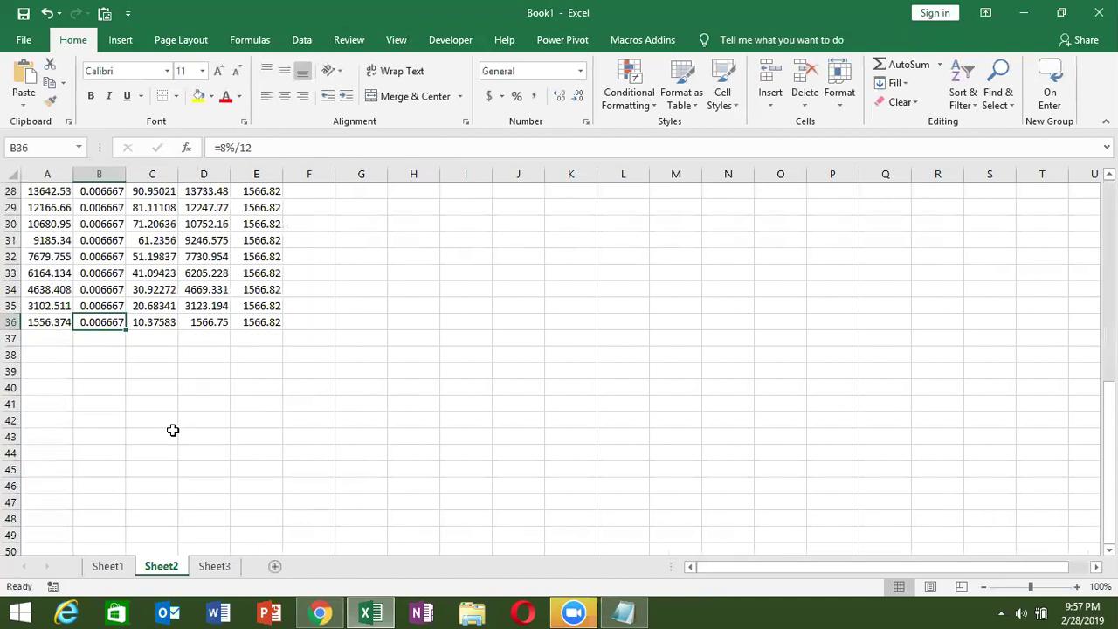
scroll(173, 430, "up", 2)
scroll(173, 428, "up", 7)
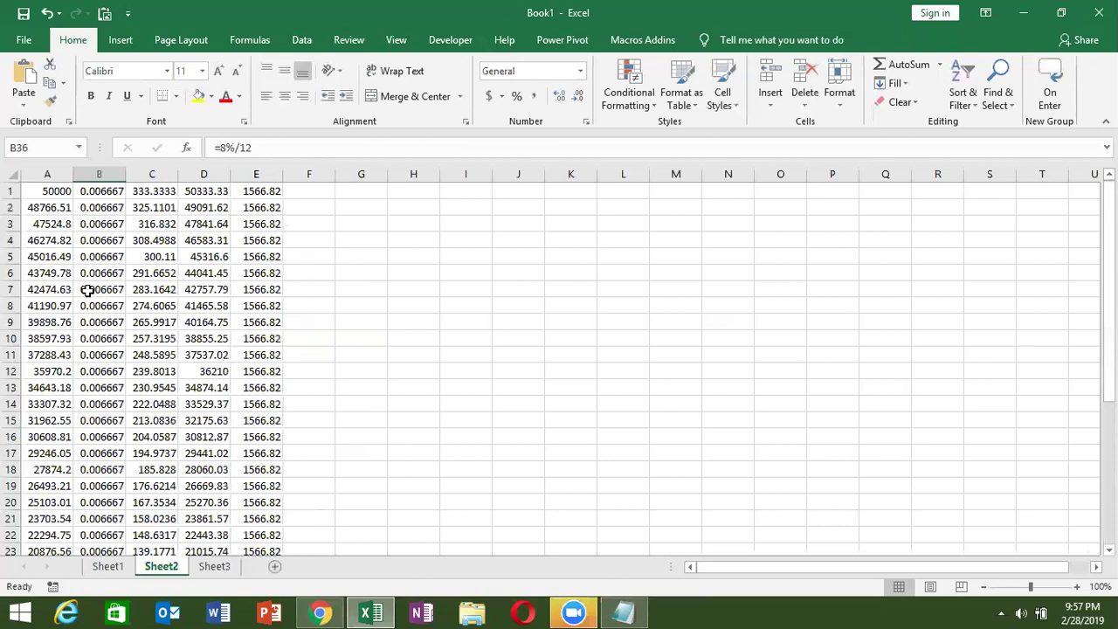
left_click(108, 567)
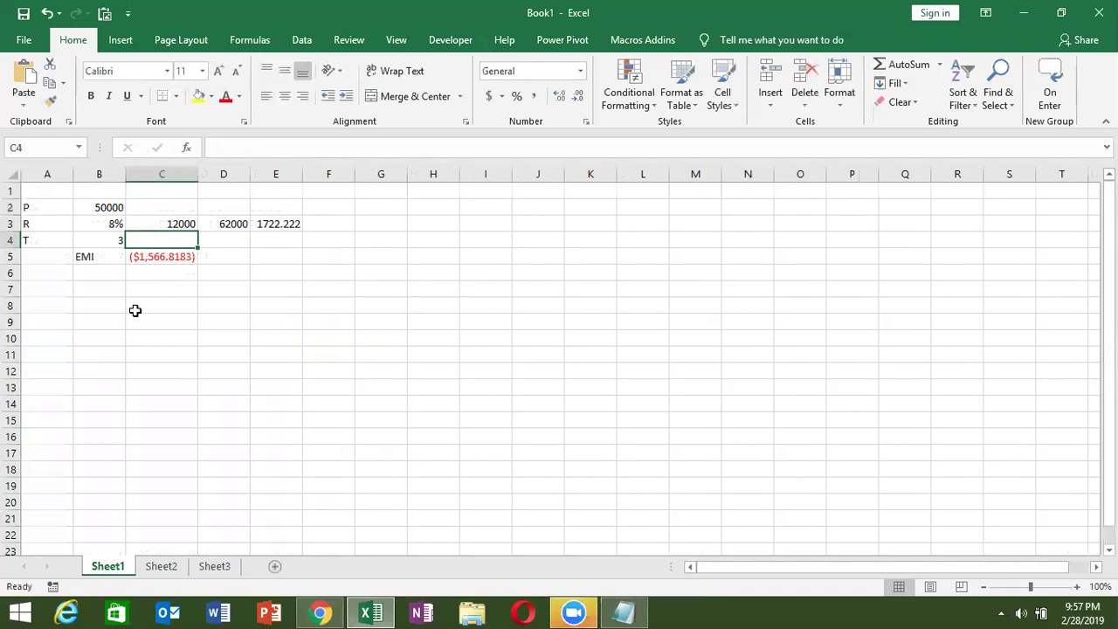
left_click(80, 288)
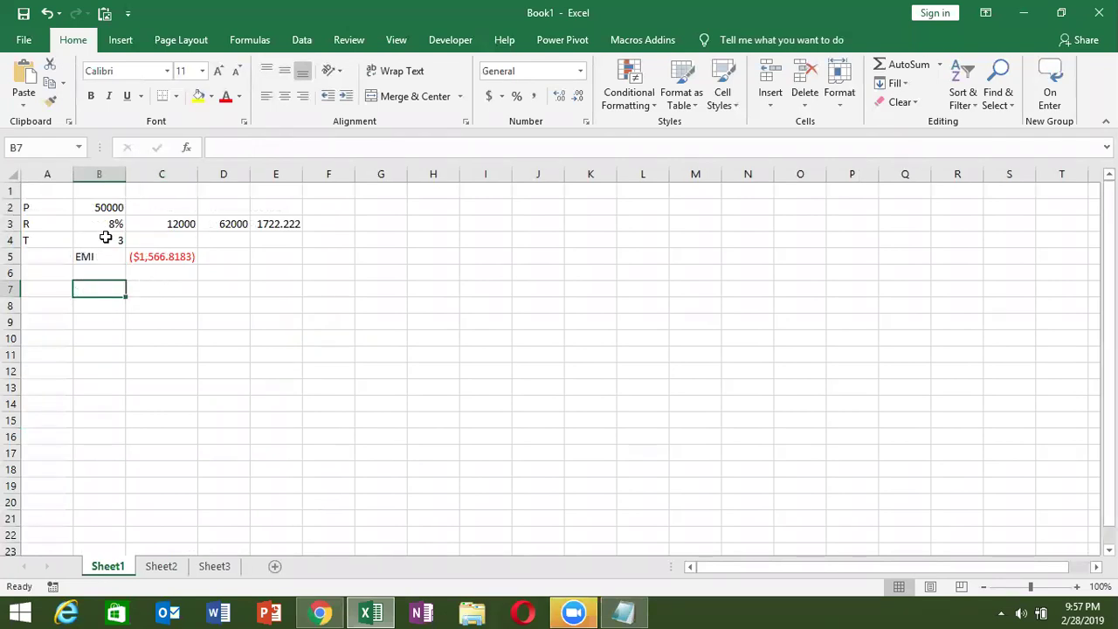
left_click(58, 289)
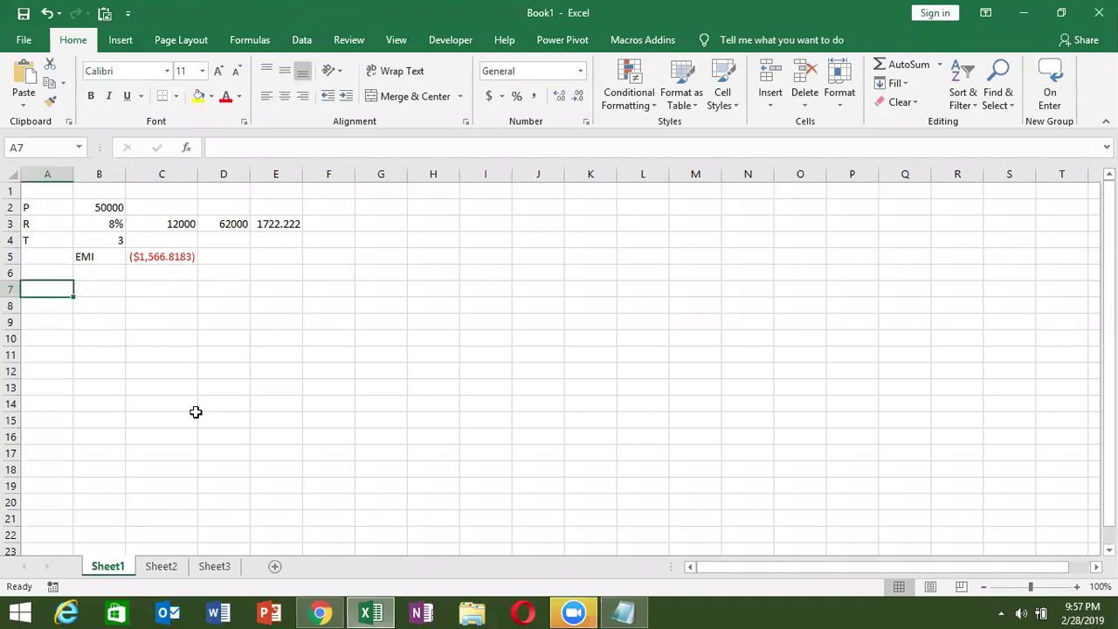
- Enter the label Amt in A7 with the loan amount 150000 in B7
type("p")
key("BackSpace")
key("Escape")
type("Amt")
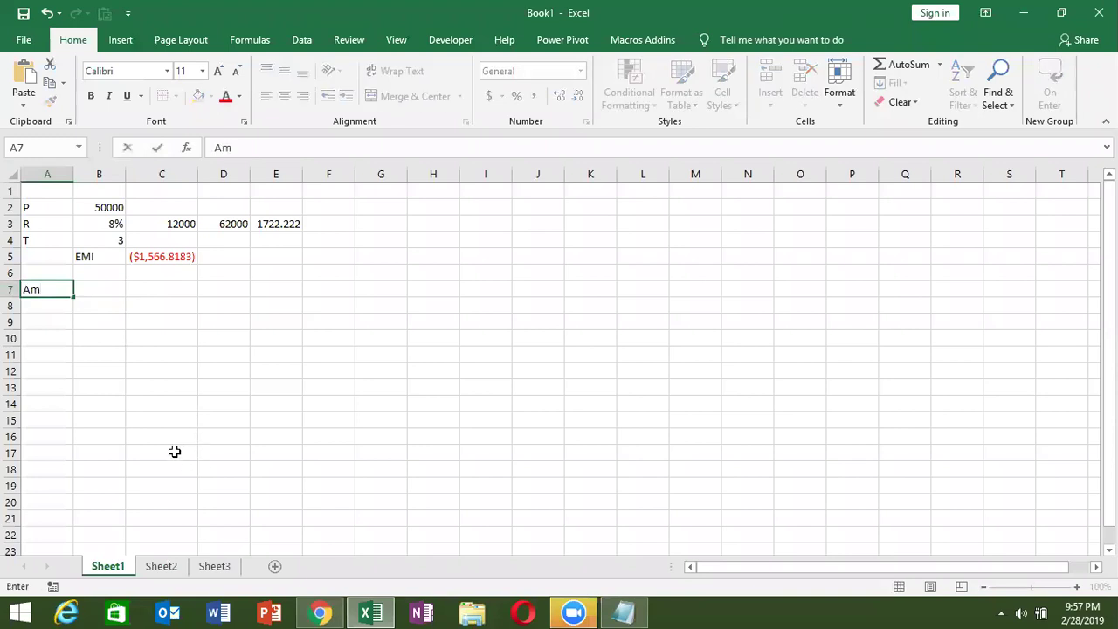
key("Tab")
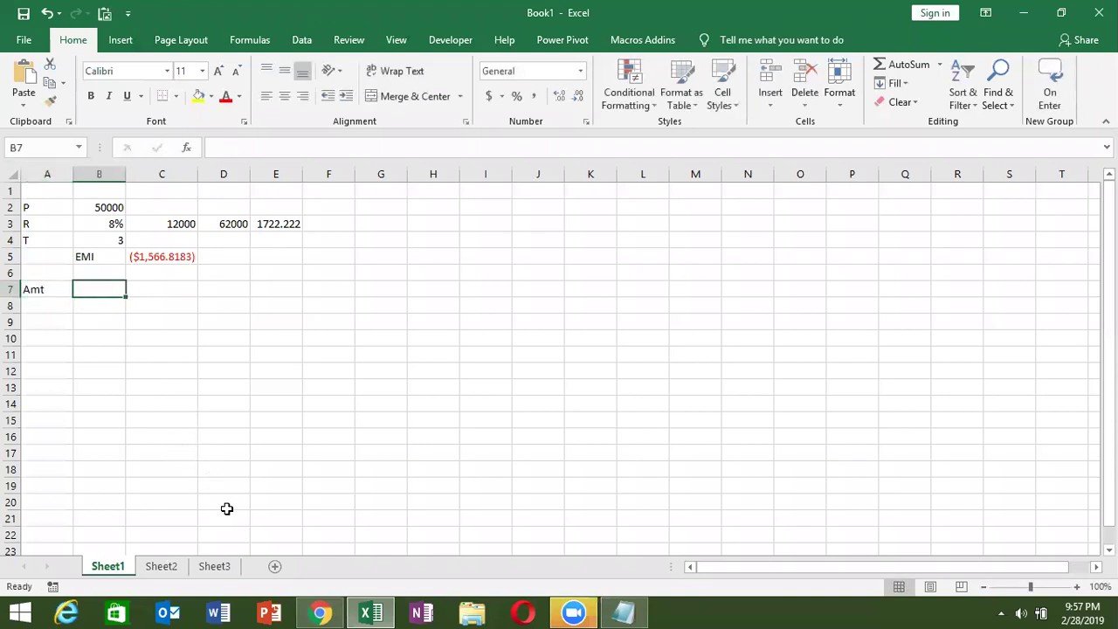
type("65000")
key("Escape")
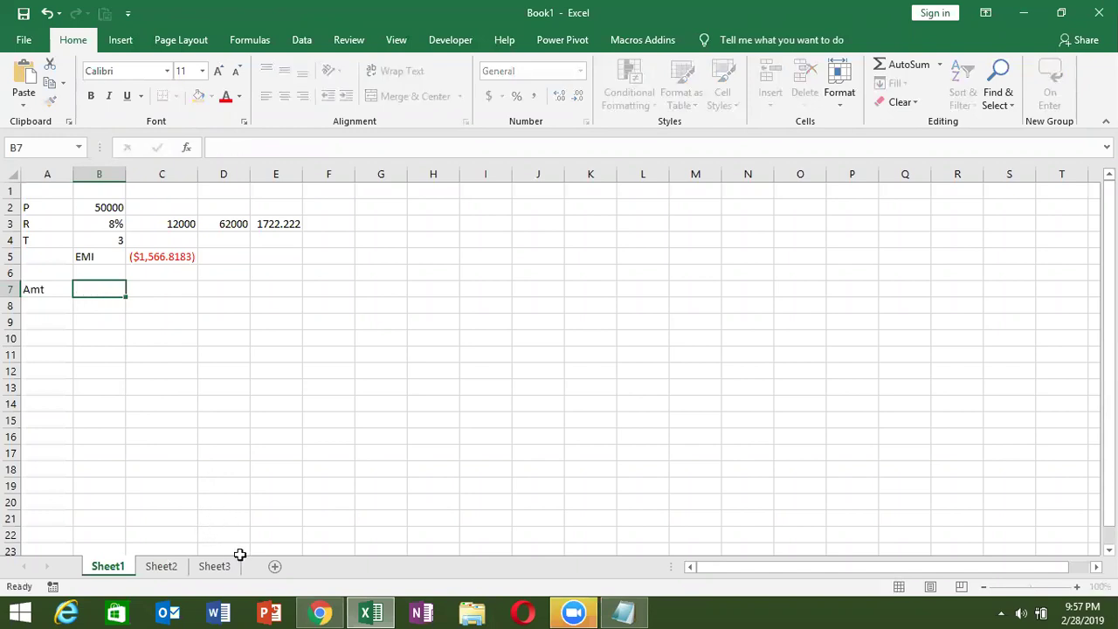
type("1")
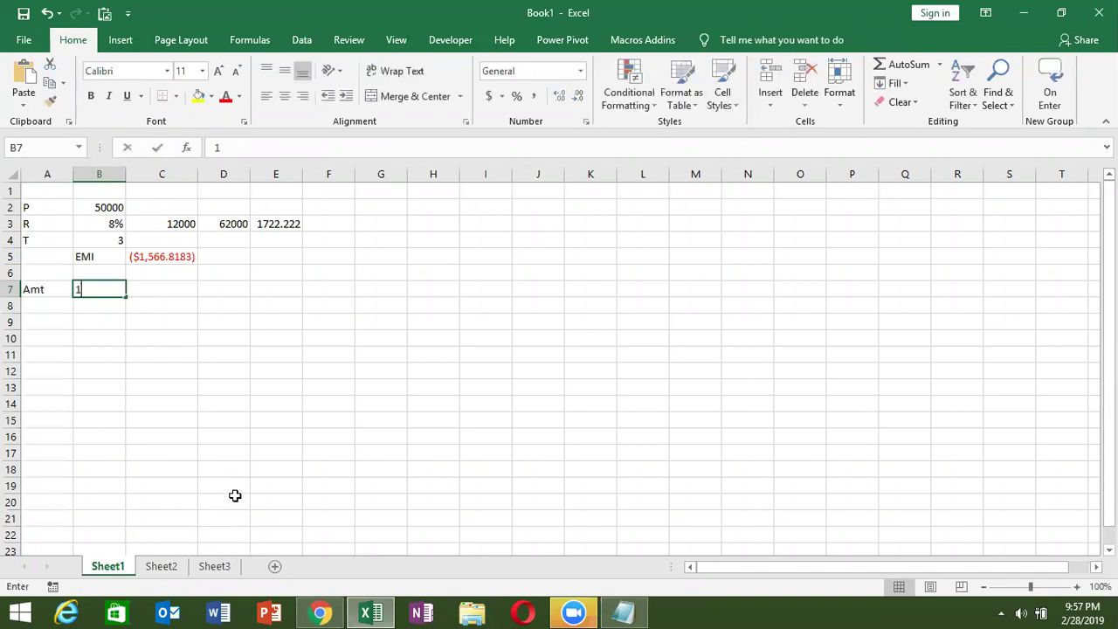
type("50000")
key("Return")
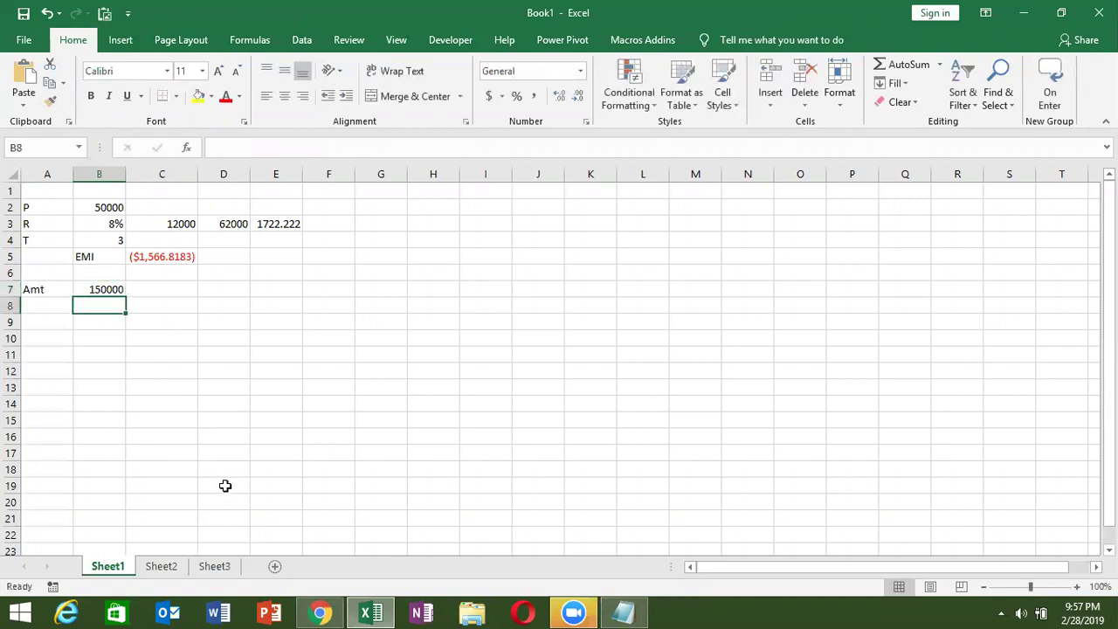
- Add rate r of 7% in row 8 and term t of 4 in row 9
key("Left")
type("r")
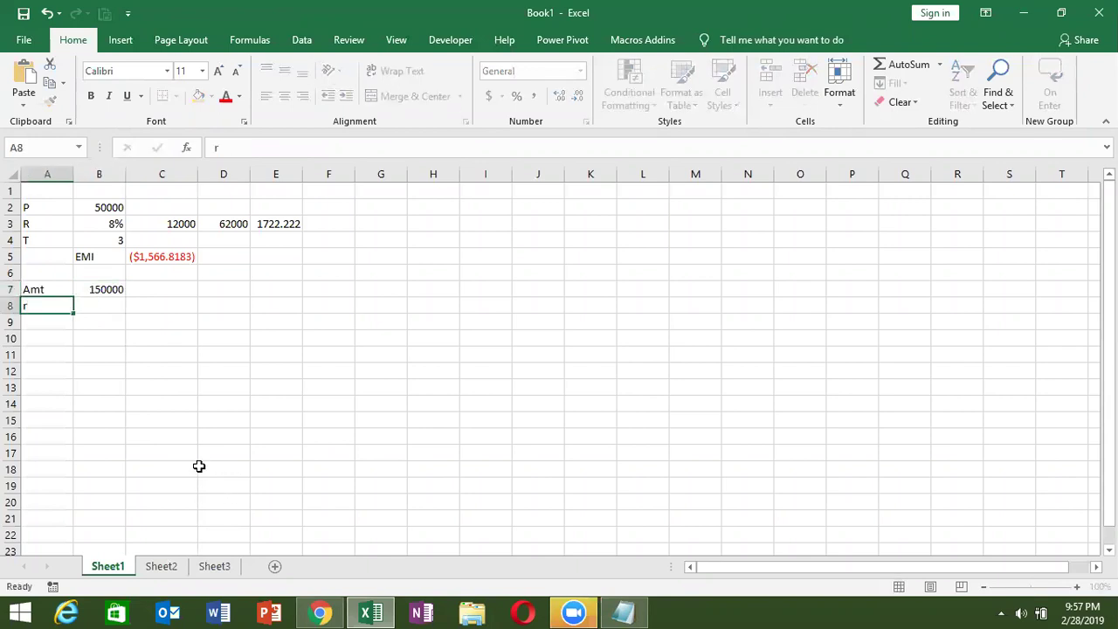
key("Tab")
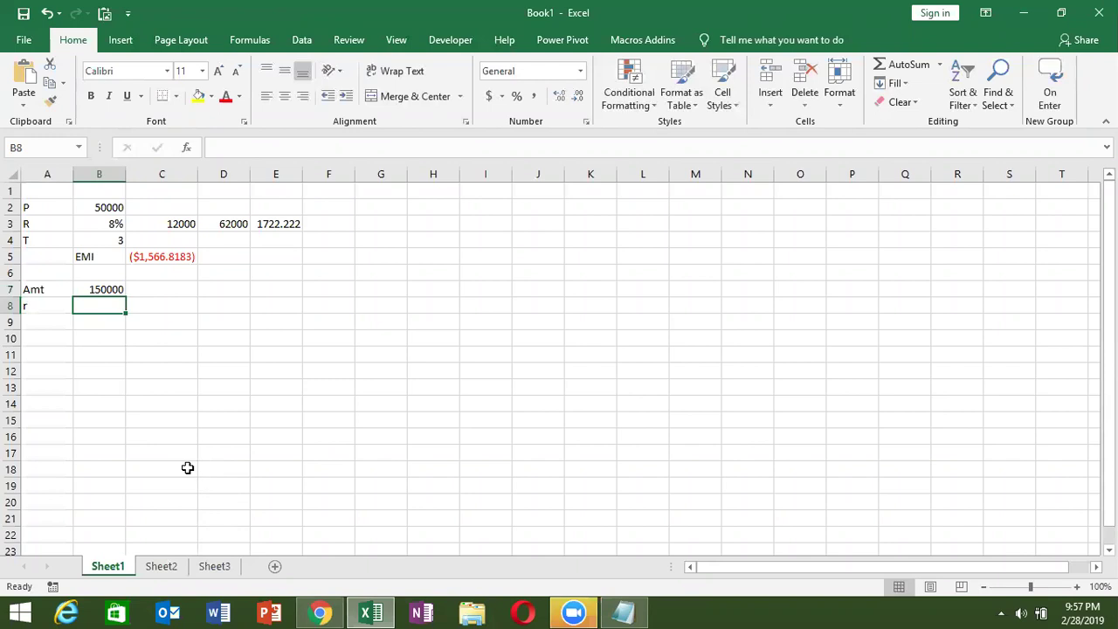
type("7%")
key("Return")
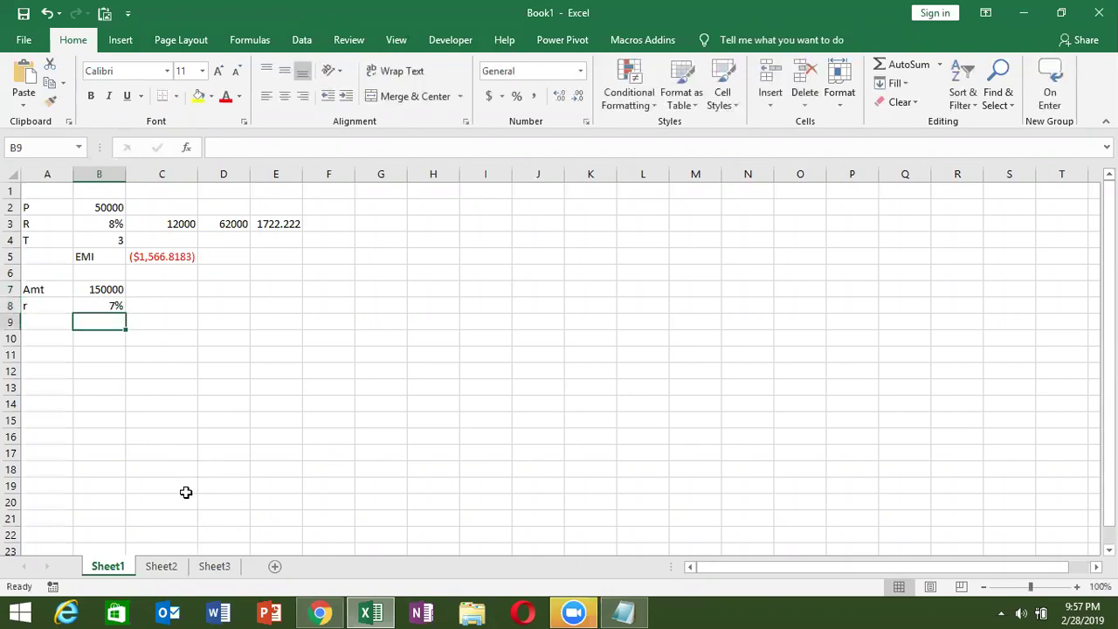
key("Left")
type("t")
key("Tab")
type("4")
key("Return")
key("Return")
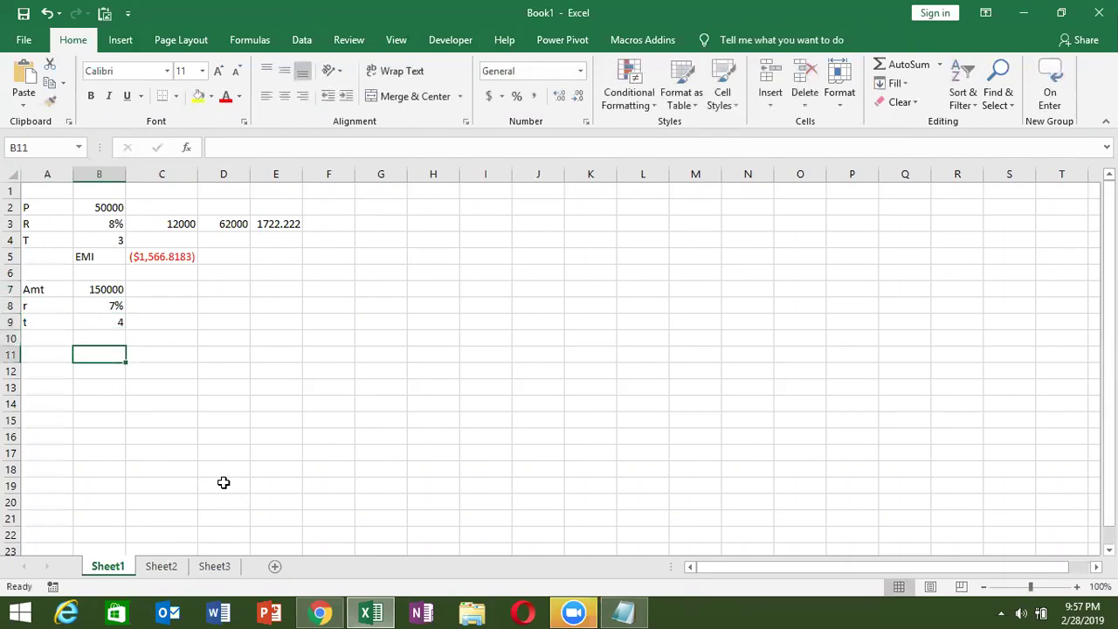
- Label A11 as EMI and move to B11
type("E")
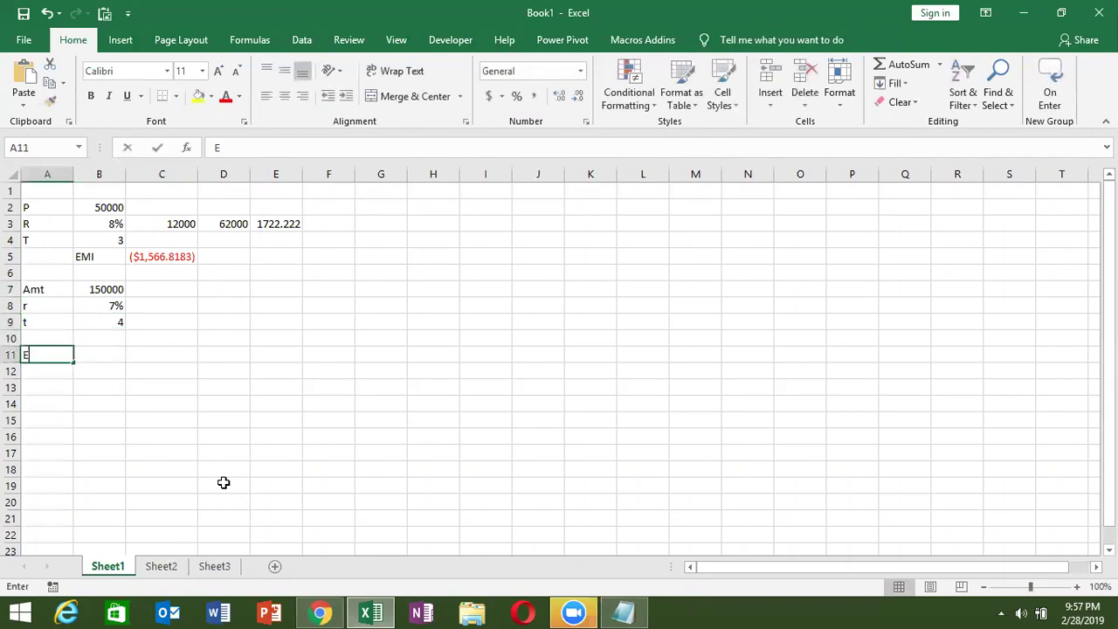
type("MI")
key("Return")
key("Up")
key("Right")
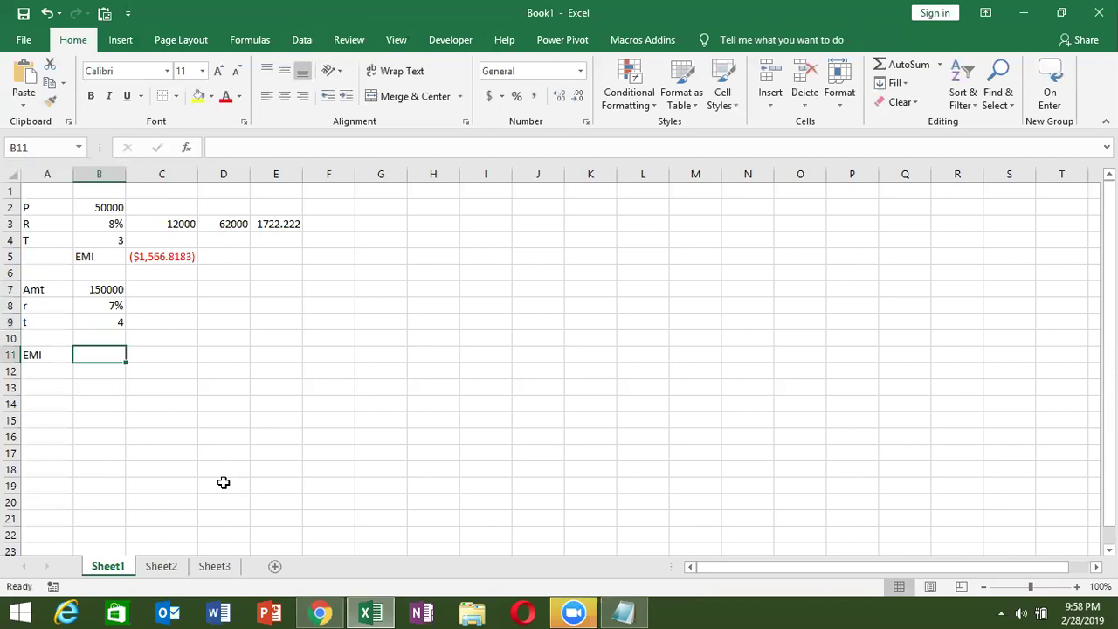
- Enter =PMT(B8/12,B9*12,,B7) in B11, giving the second loan's EMI of ($2,716.94)
left_click(92, 211)
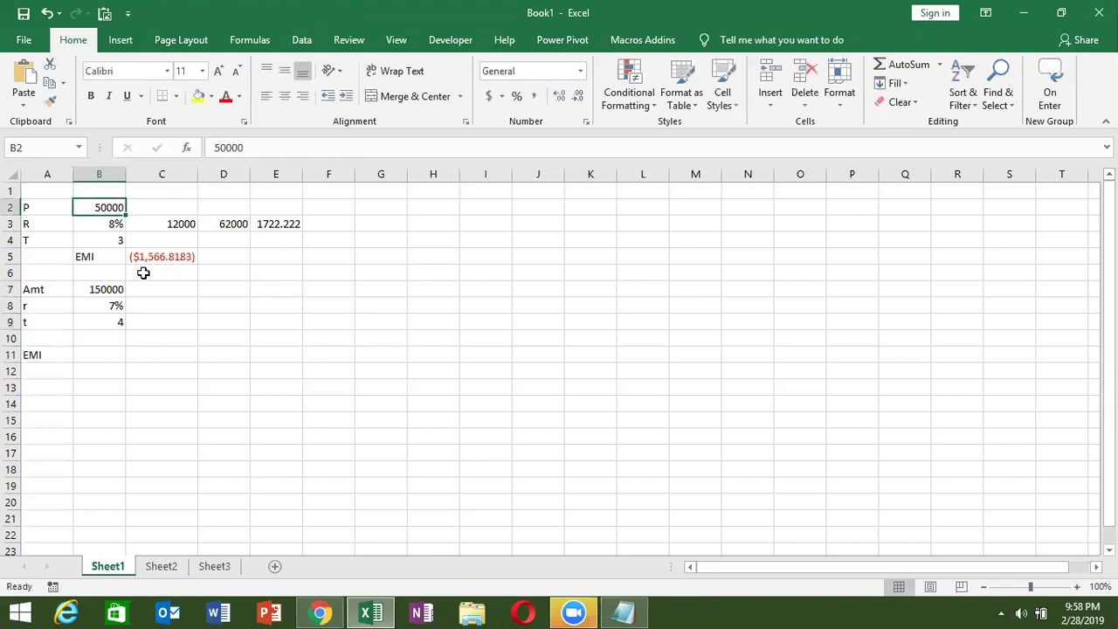
left_click(99, 290)
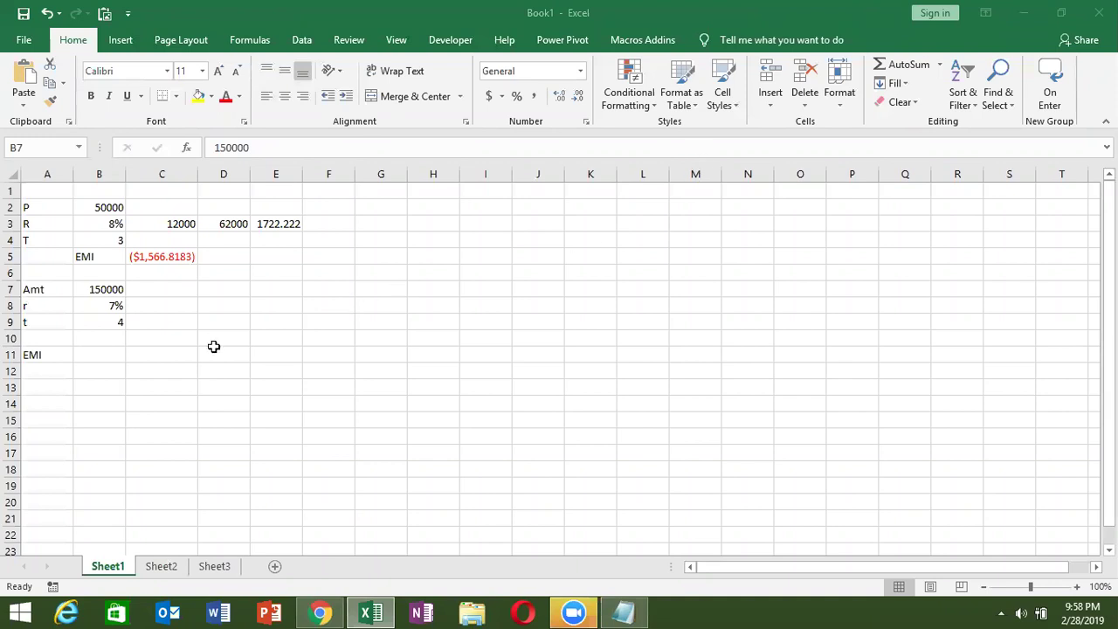
left_click(120, 339)
left_click(113, 355)
type("=")
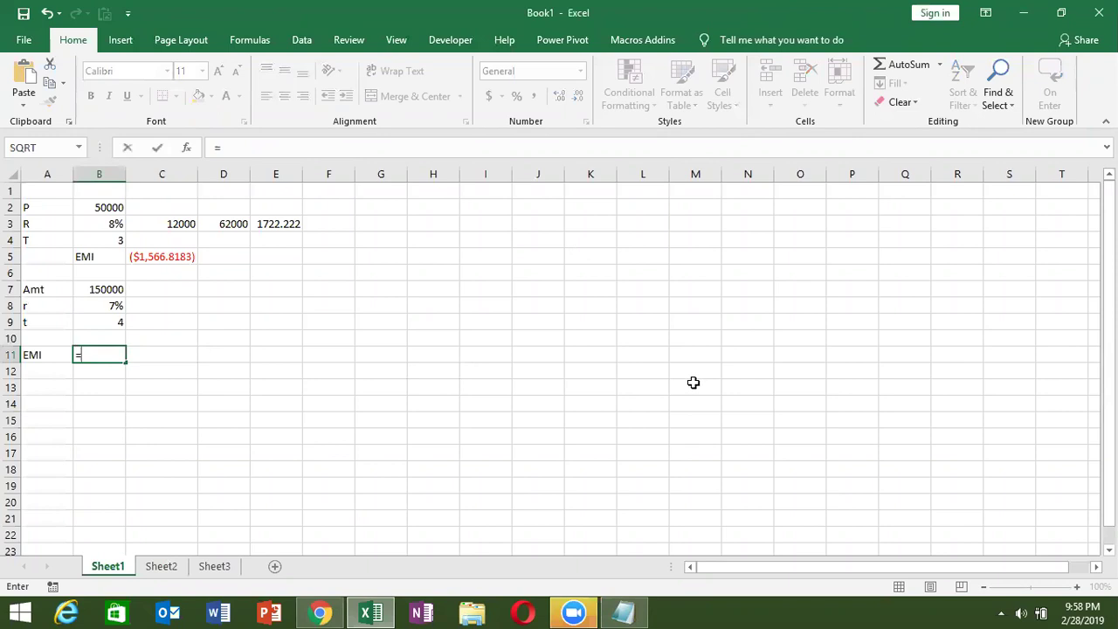
type("pmt")
key("Tab")
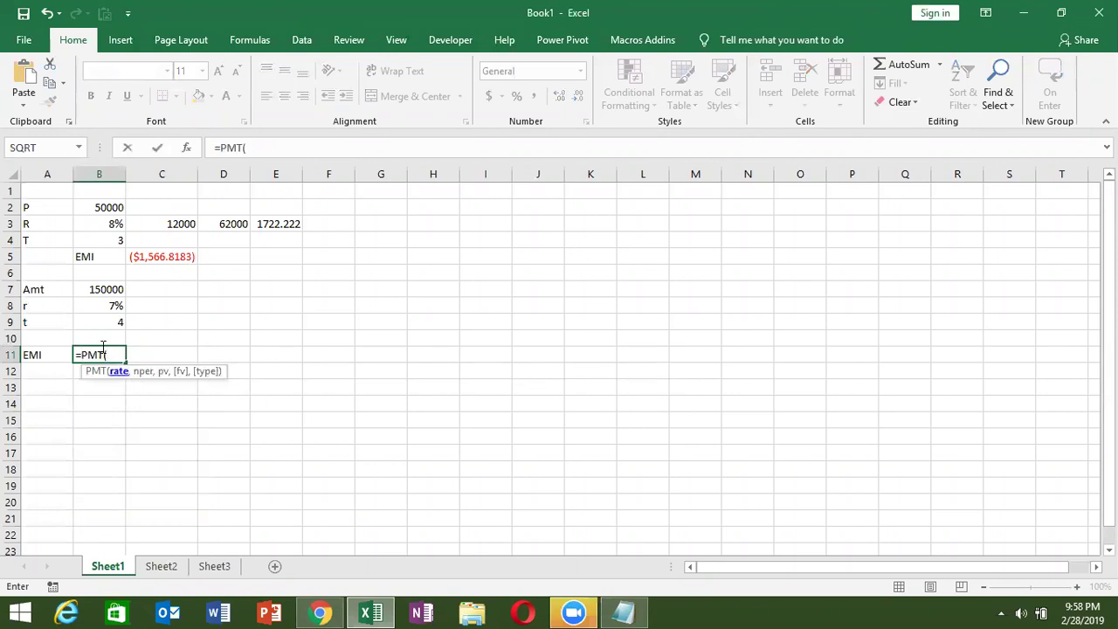
left_click(87, 302)
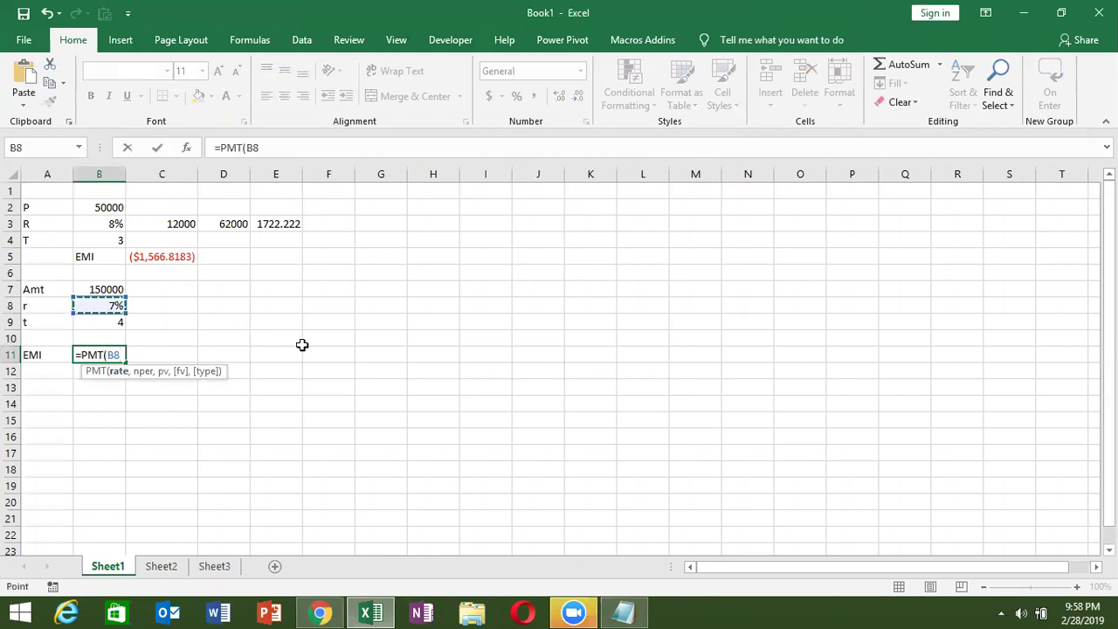
type("/12,")
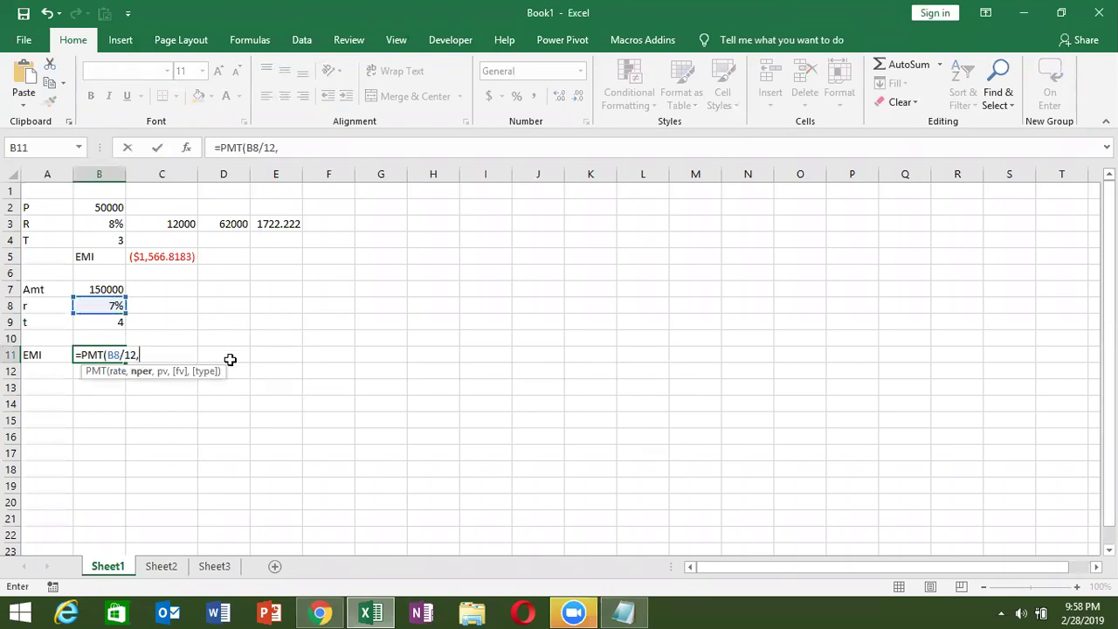
left_click(115, 319)
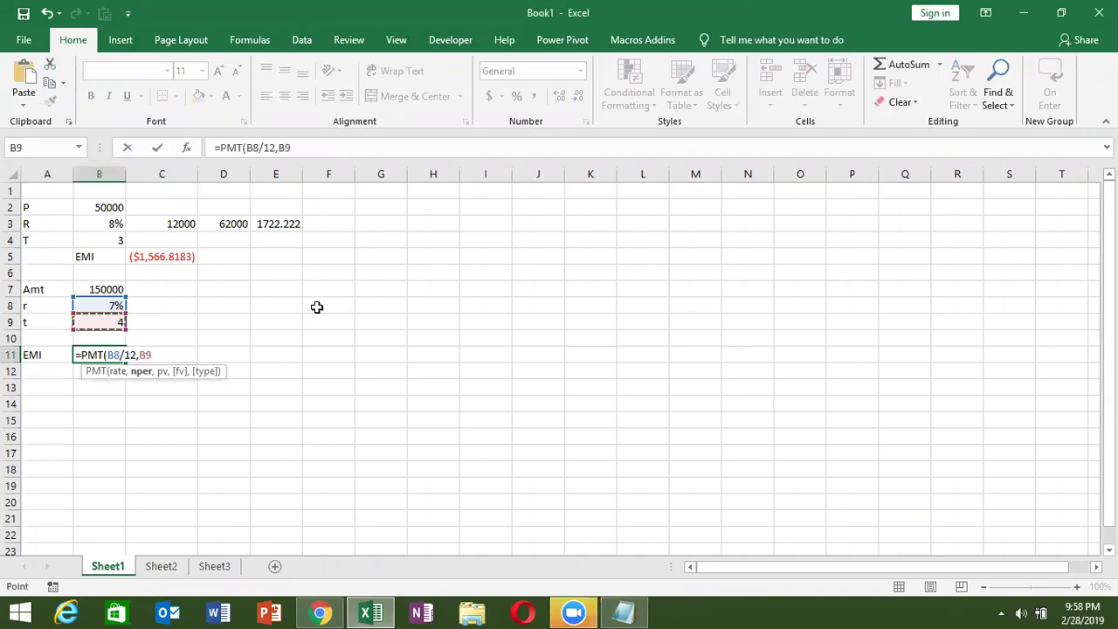
type("*12,")
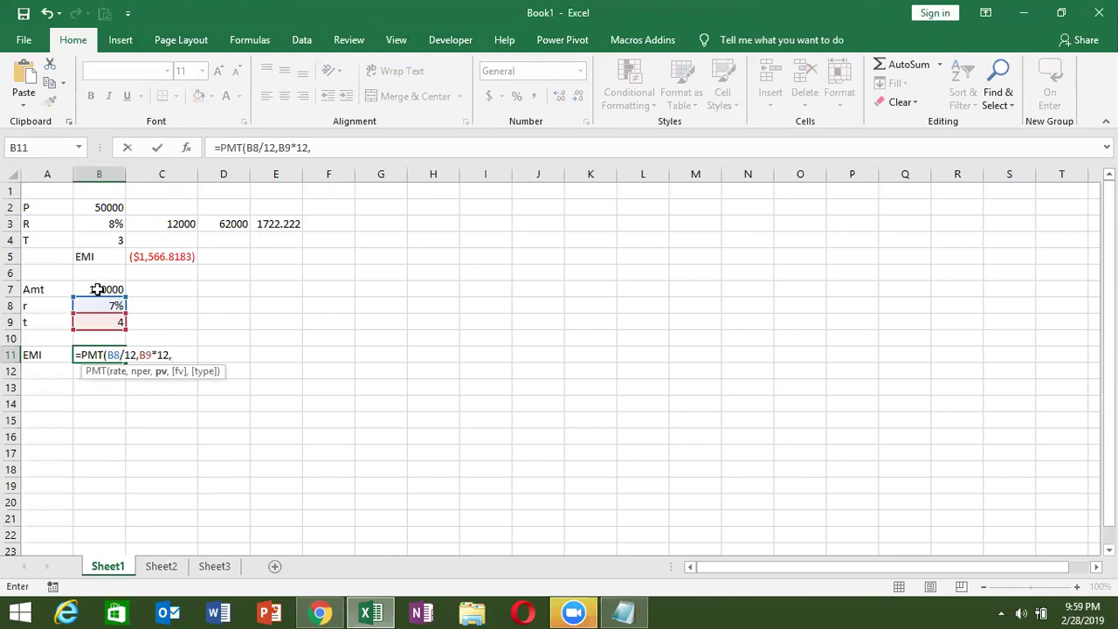
type(",")
left_click(108, 289)
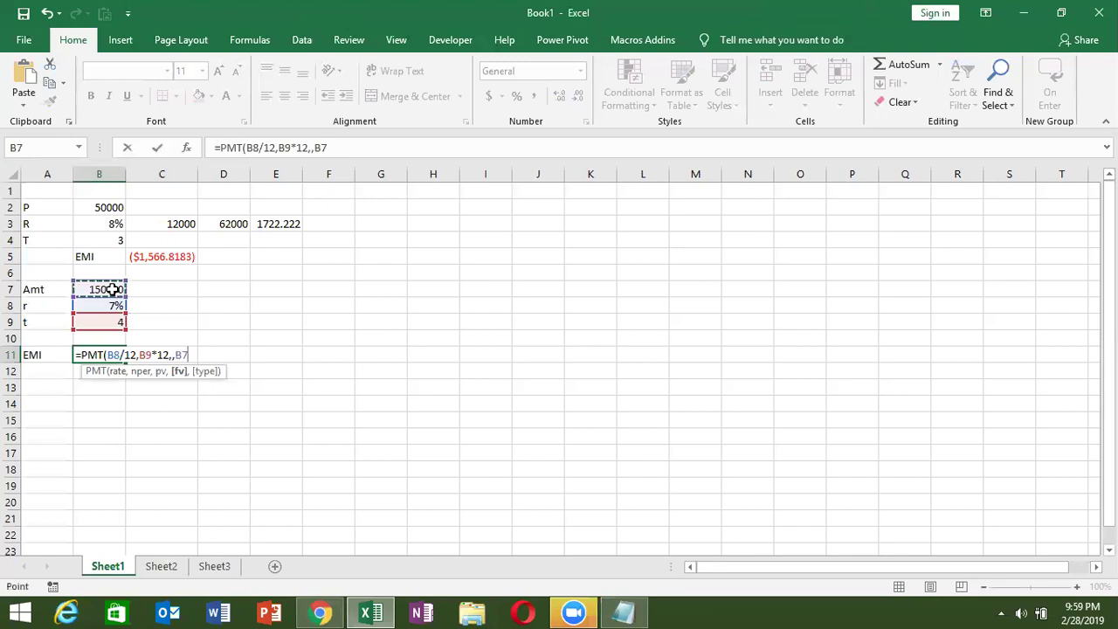
key("Return")
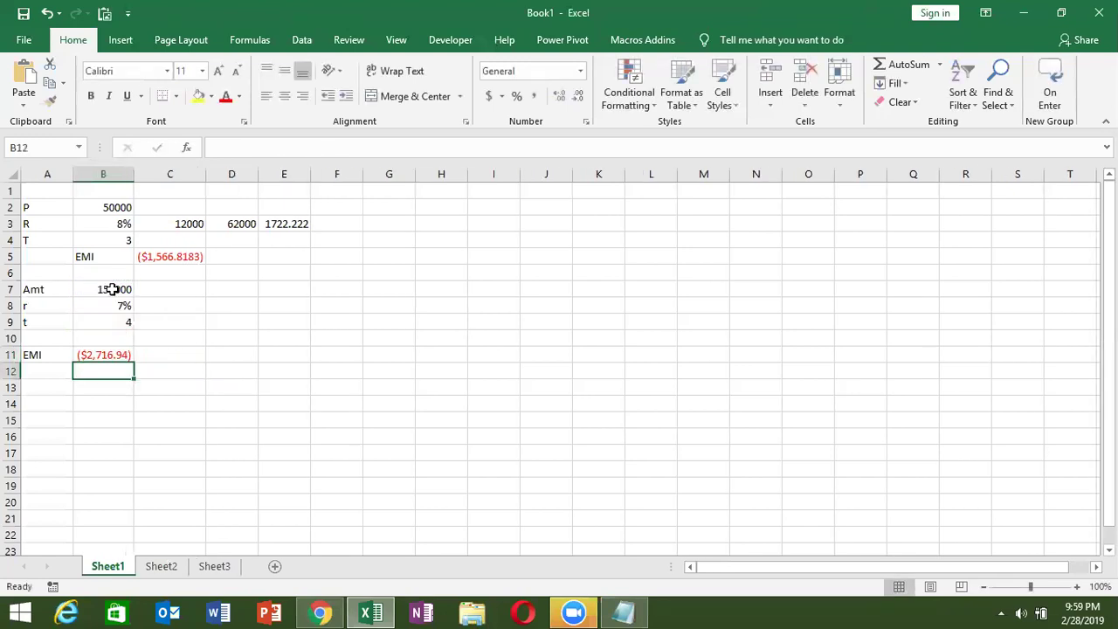
key("Up")
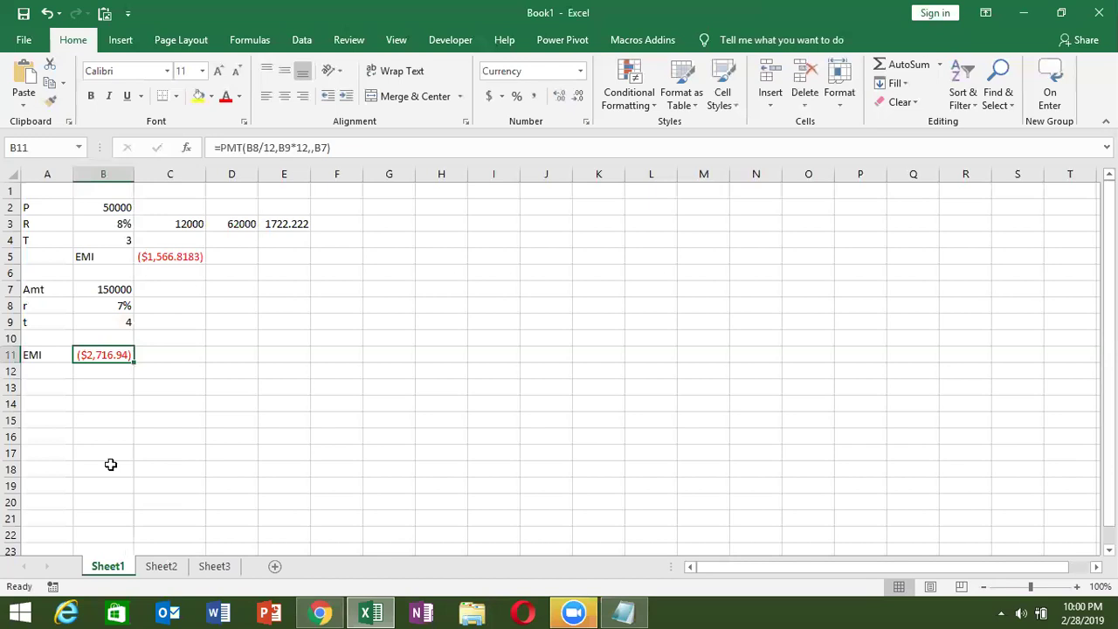
scroll(97, 437, "down", 1)
scroll(79, 404, "up", 1)
left_click_drag(53, 219, 84, 234)
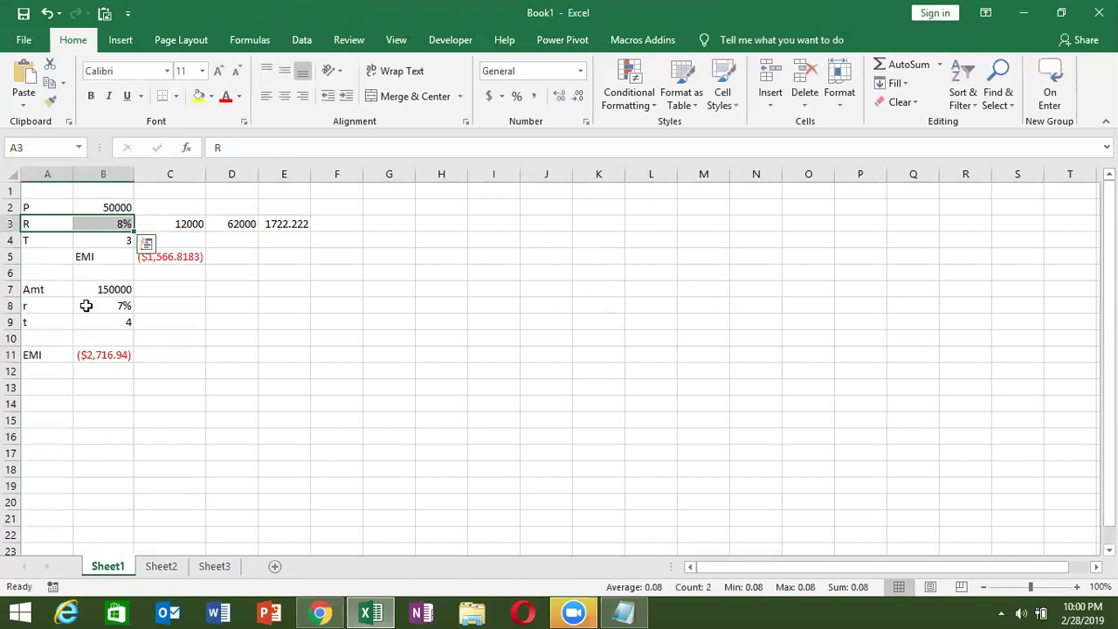
left_click(61, 388)
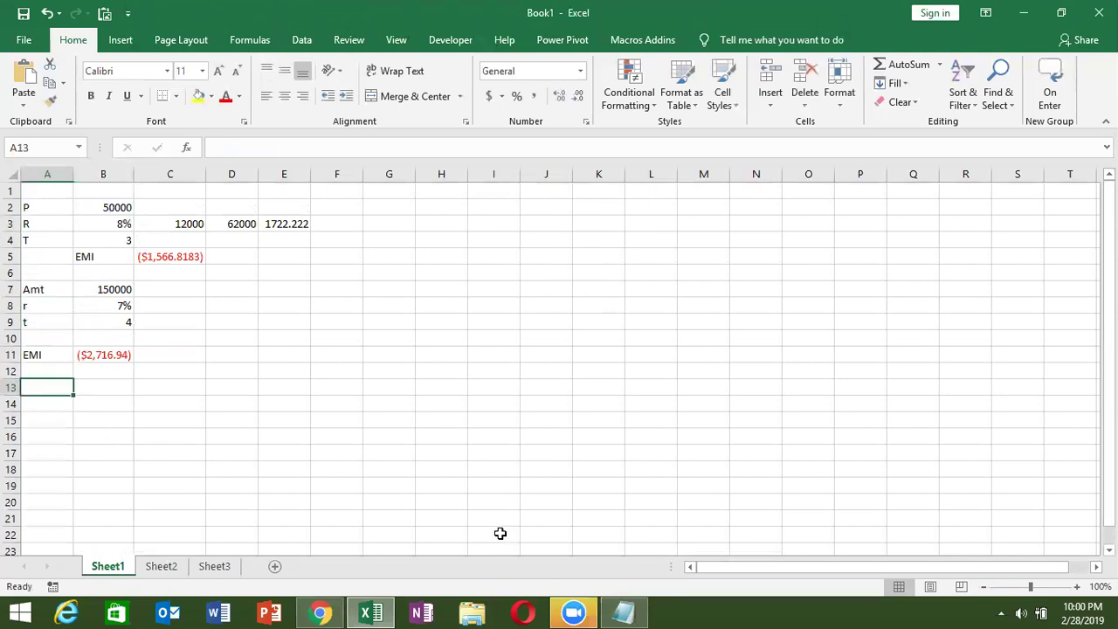
- Enter the label EMI in A14 with the value 2000 in B14
key("Down")
key("Up")
key("Down")
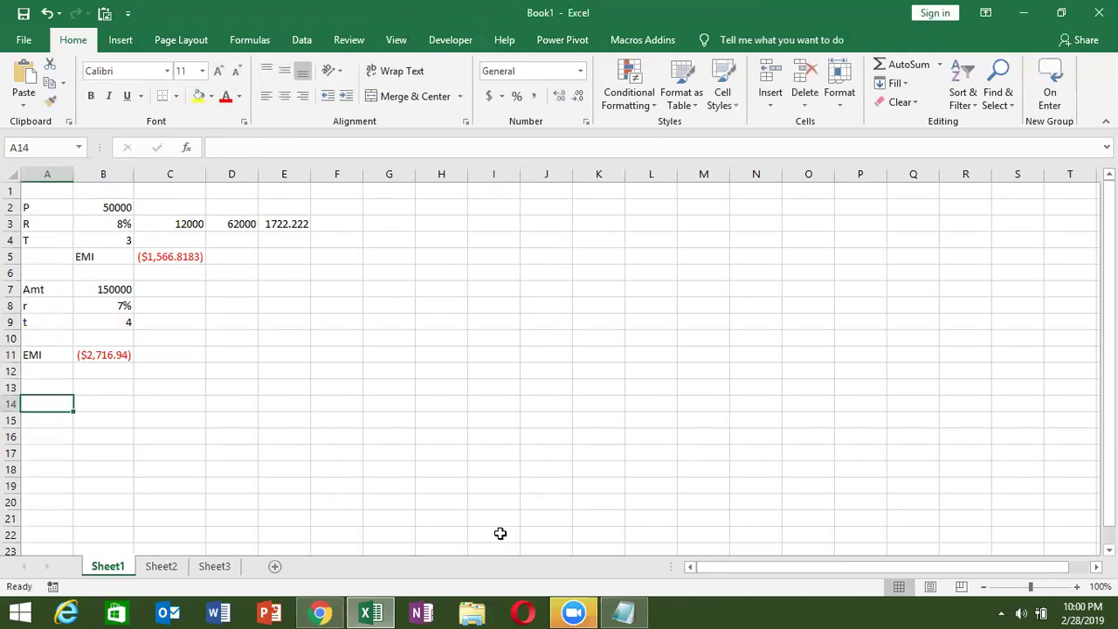
type("E")
type("MI")
key("Tab")
type("2000")
key("Return")
key("Left")
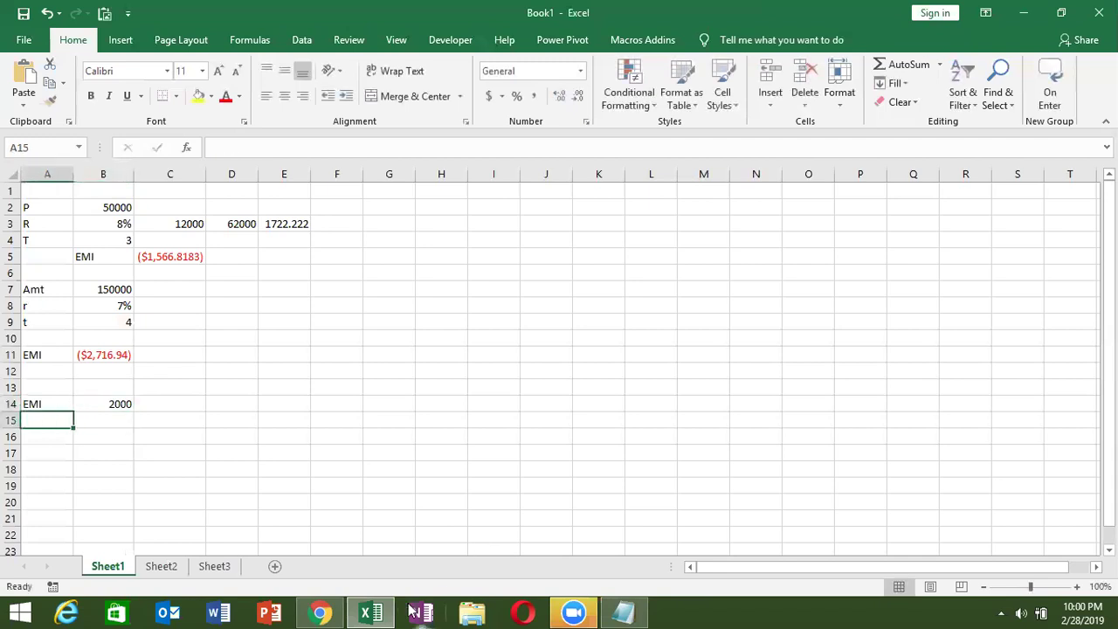
- Add T of 3 in row 15 and R of 7% in row 16
type("T")
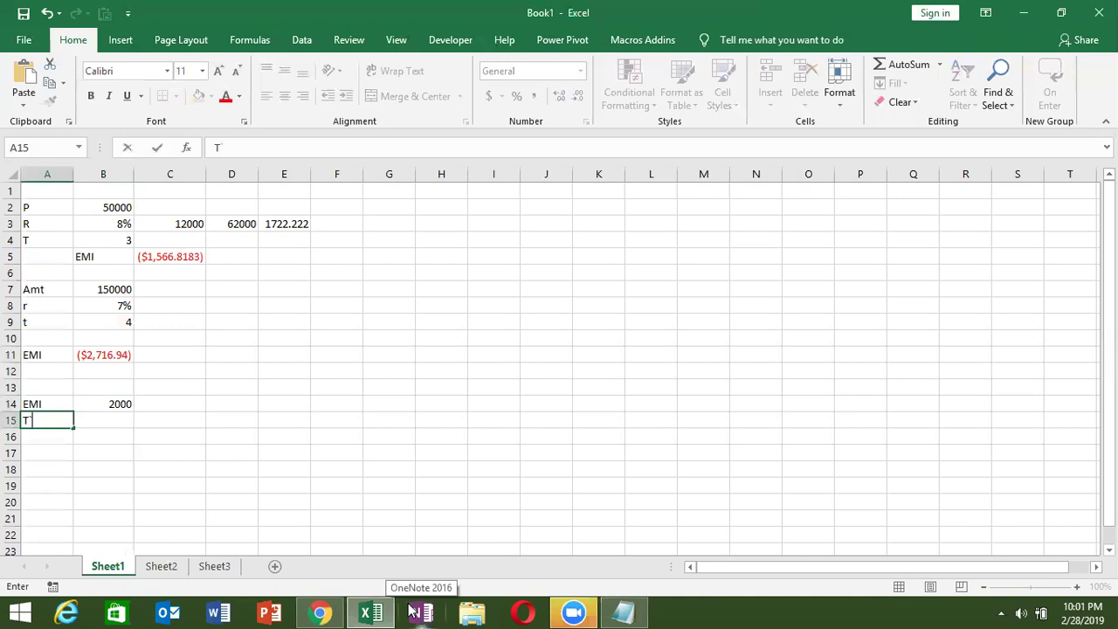
key("Tab")
type("3")
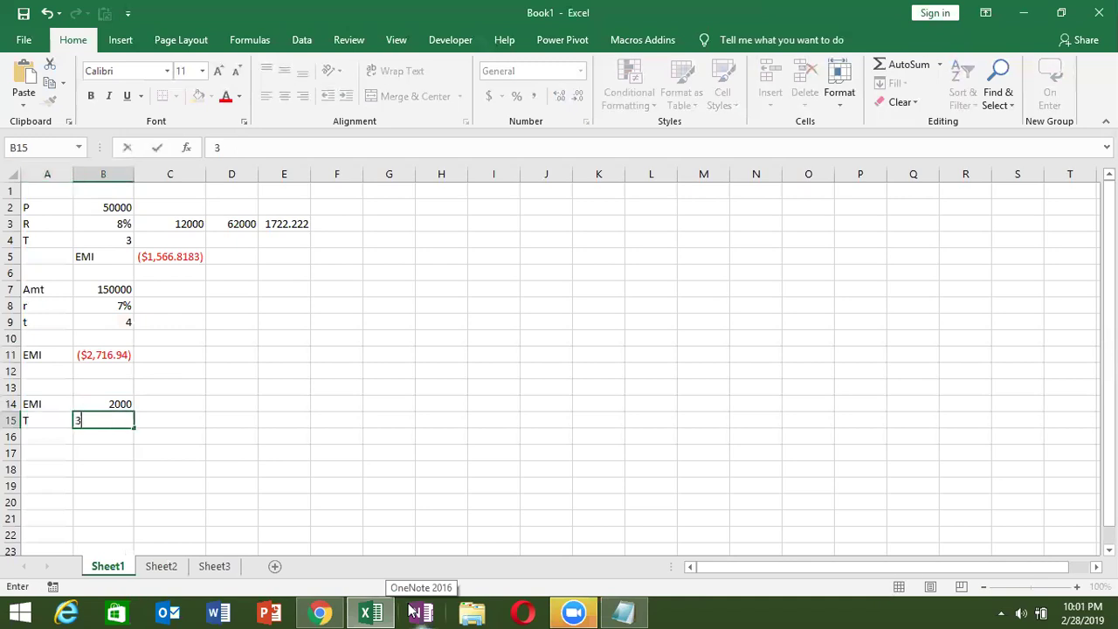
key("Return")
type("R")
key("Tab")
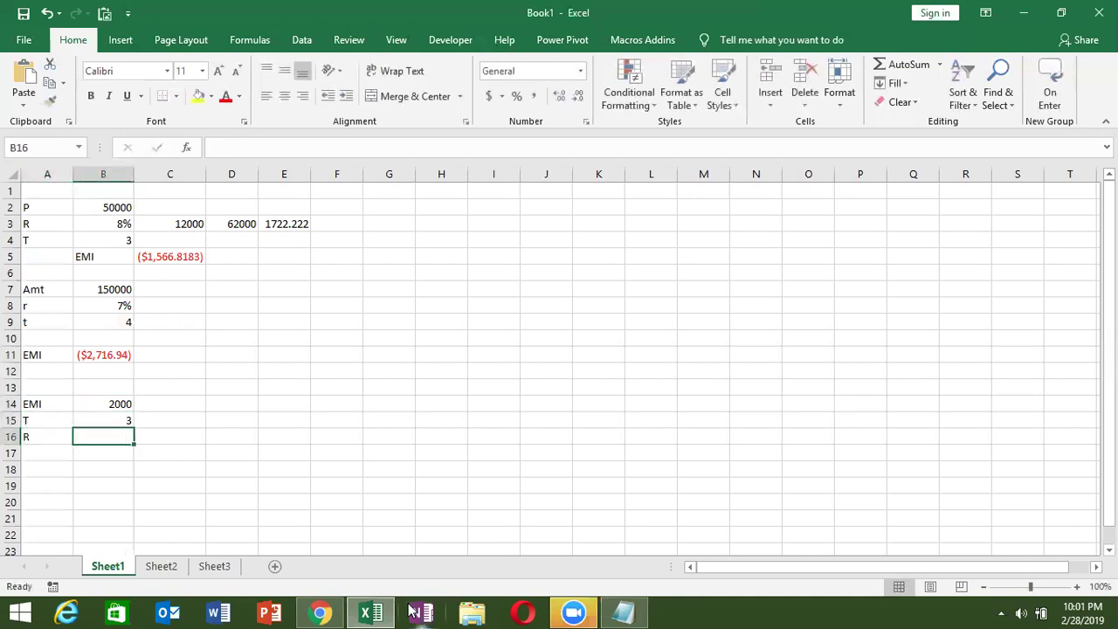
type("7%")
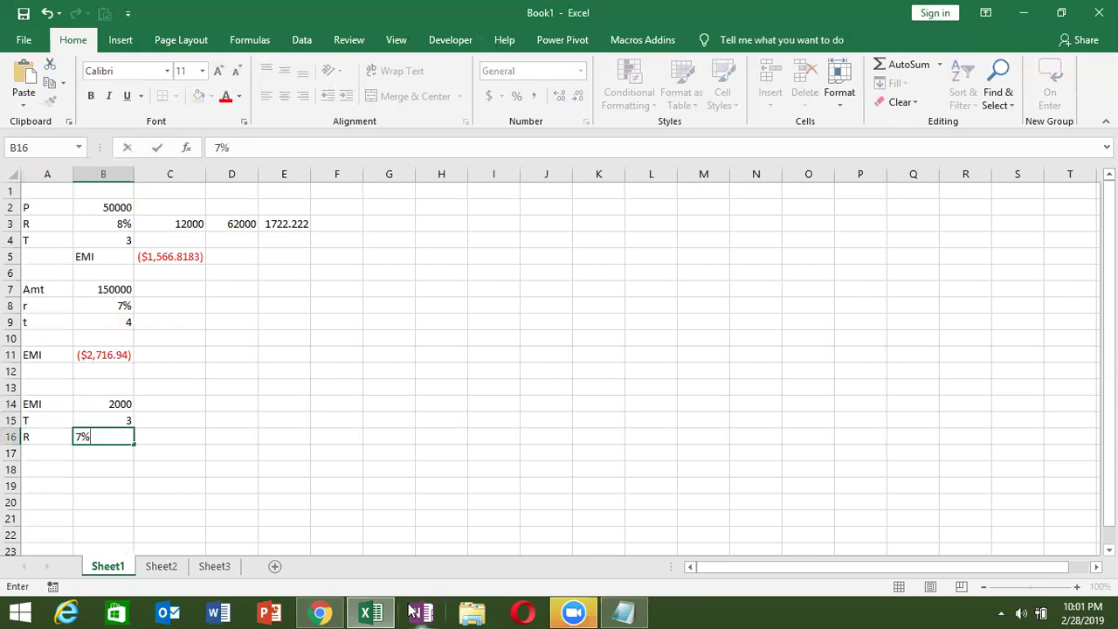
key("Return")
- Label A18 as FV and move to B18
key("Down")
key("Left")
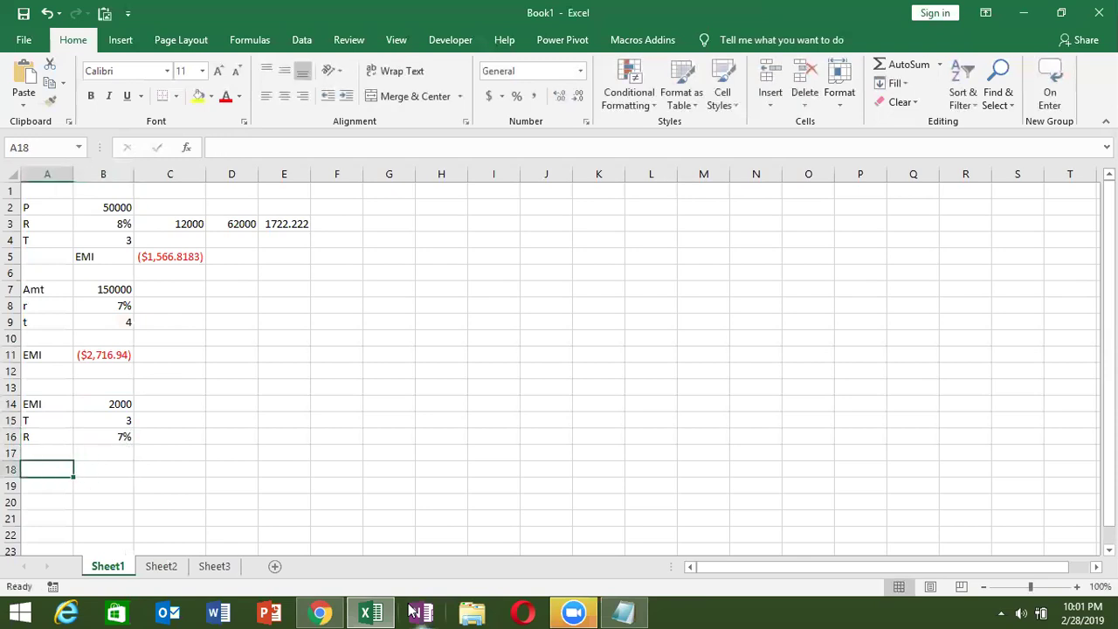
type("FV")
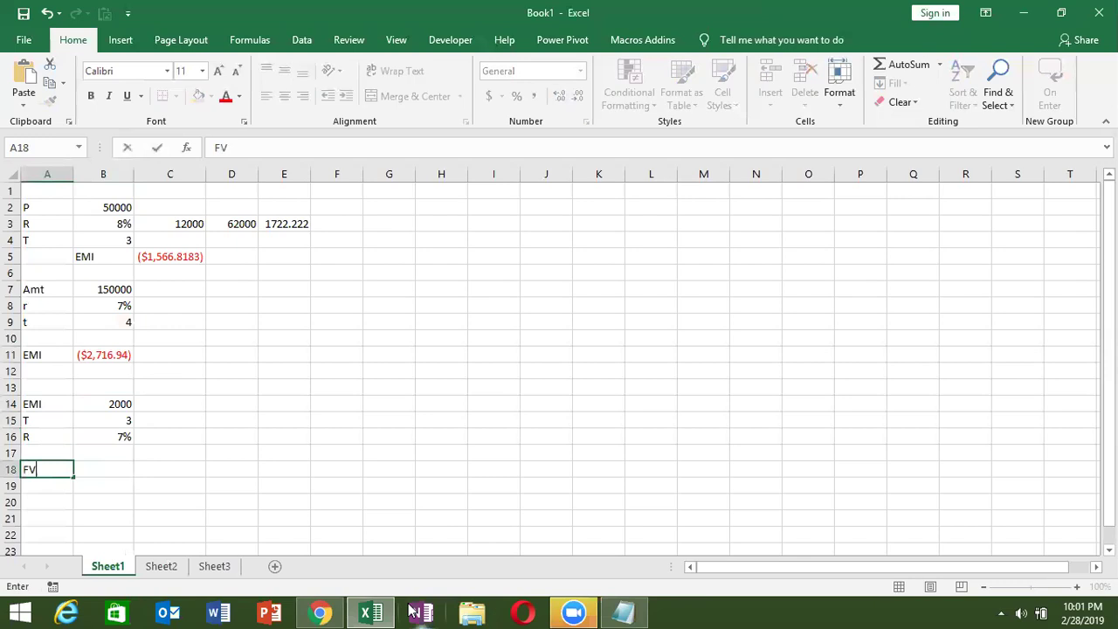
key("Right")
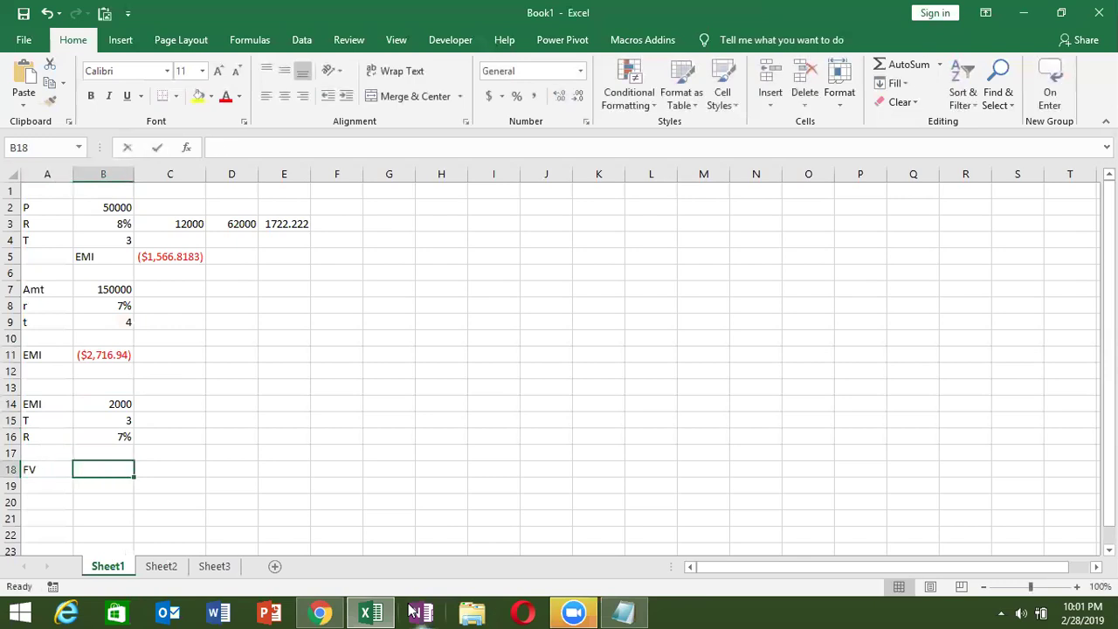
- Enter =FV(B16/12,B15*12,B14) in B18, giving a future value of ($79,860.20)
type("=fv")
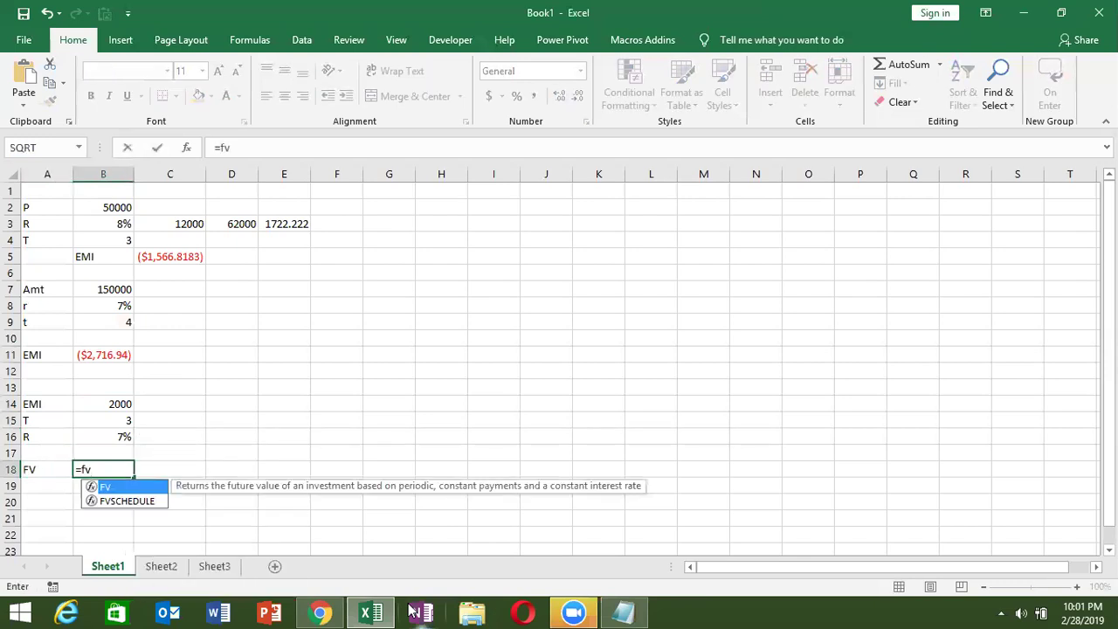
key("Tab")
key("Up")
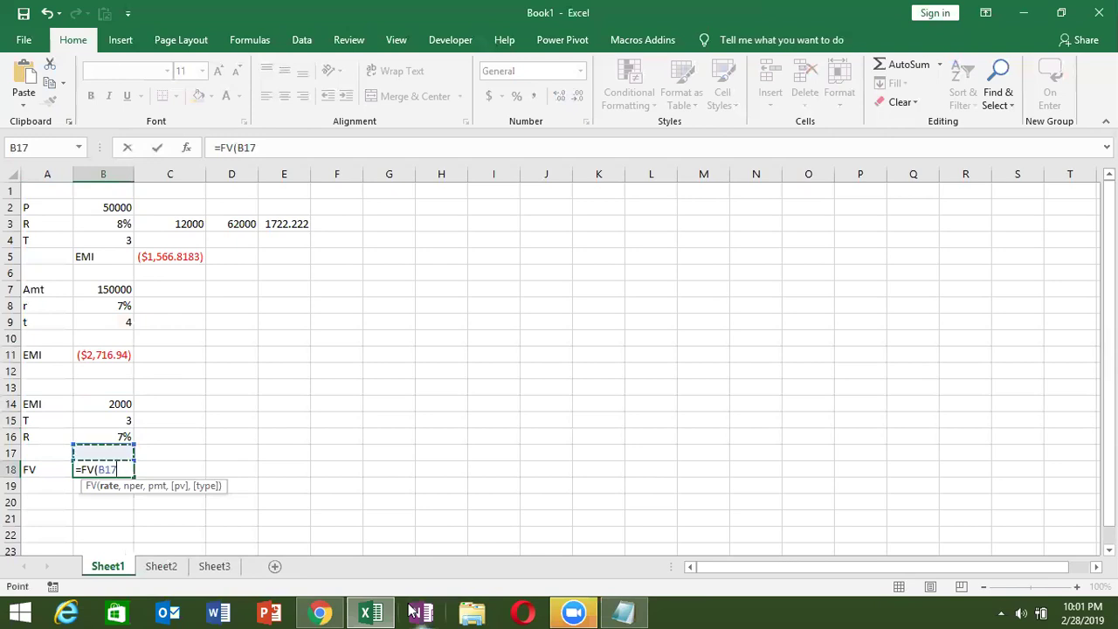
key("Up")
type("/12")
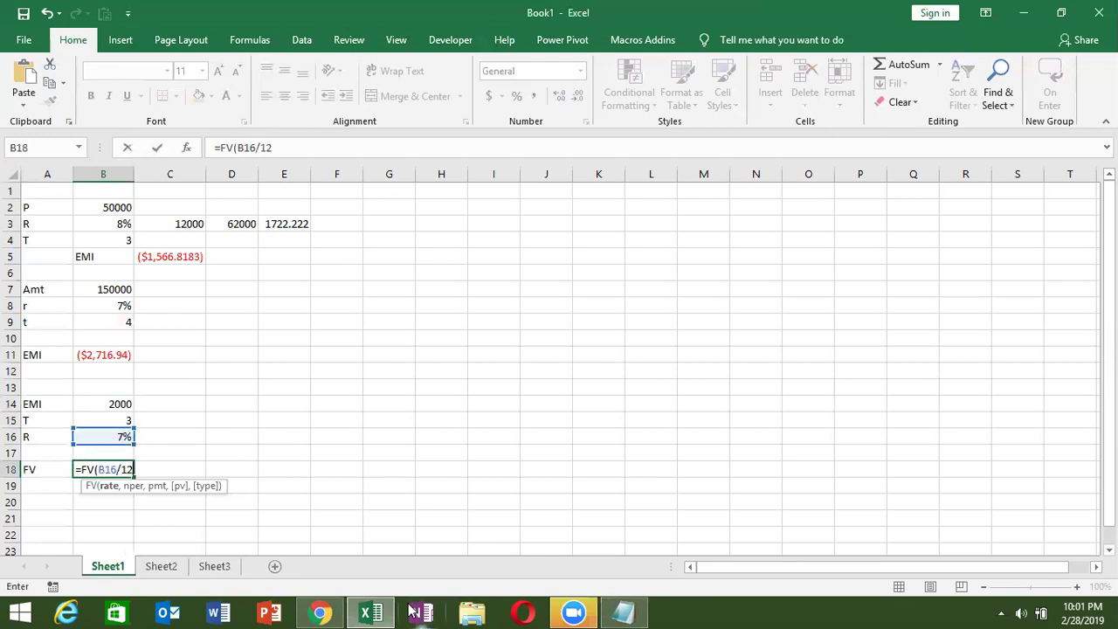
type(",")
key("Up")
key("Up")
key("Up")
type("*12,")
key("Up")
key("Up")
key("Up")
key("Up")
key("Return")
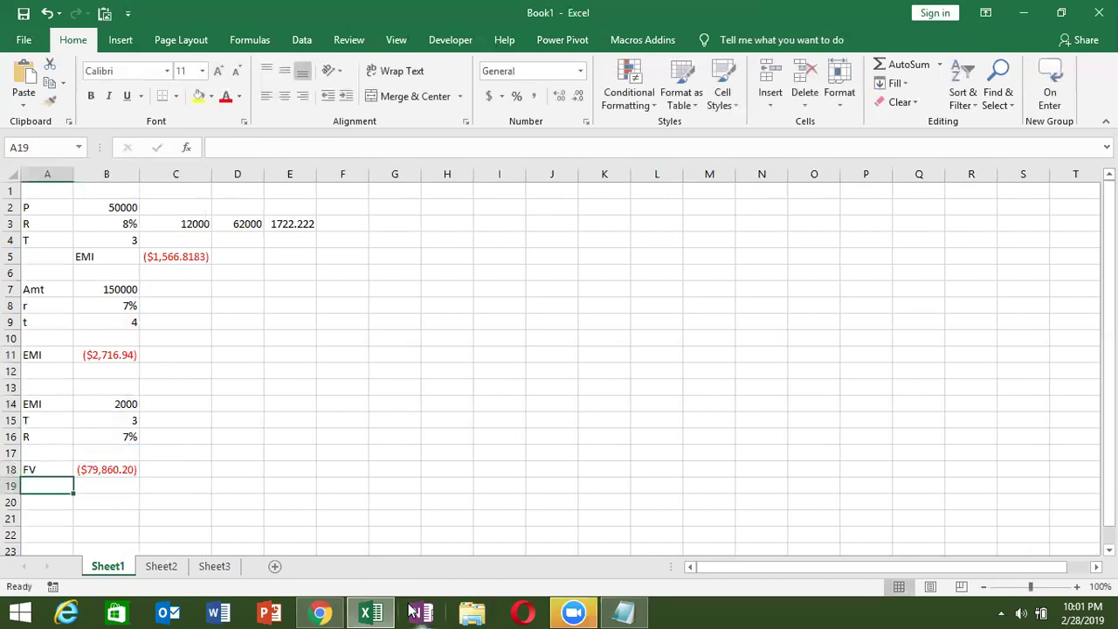
key("Up")
key("Right")
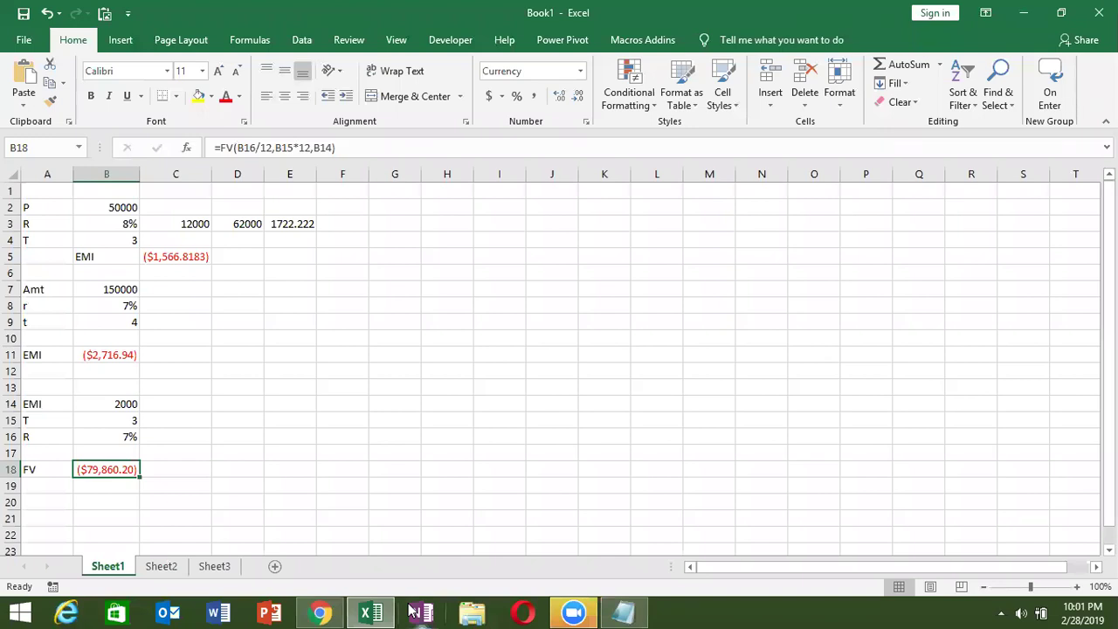
- Label C14 as P and type the principal 50000 into D14
key("Up")
key("Up")
key("Up")
key("Up")
key("Right")
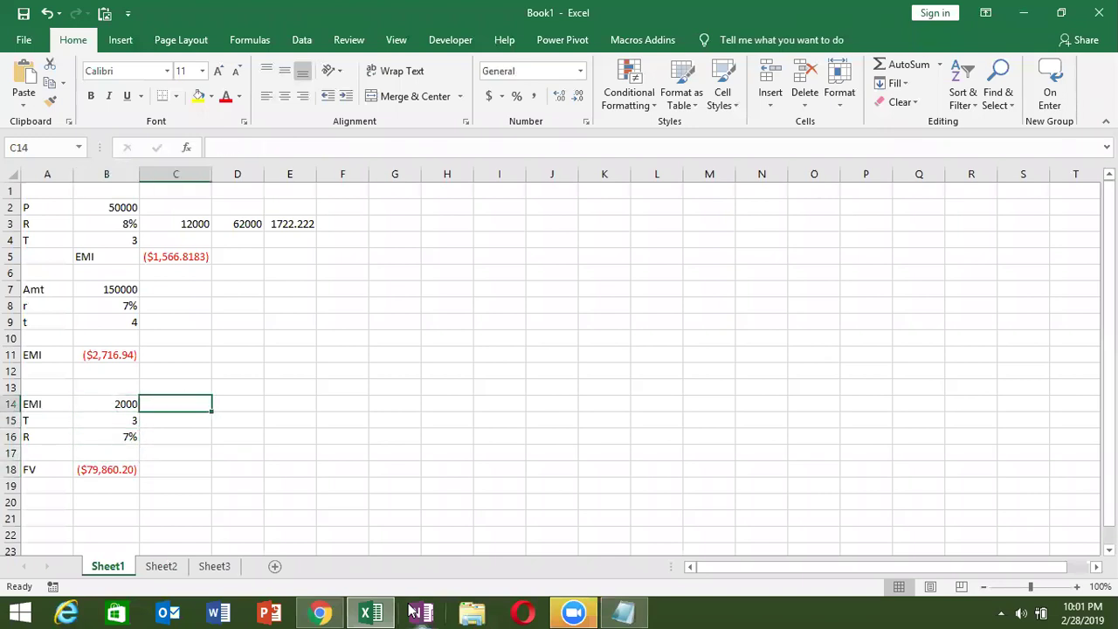
type("P")
key("Return")
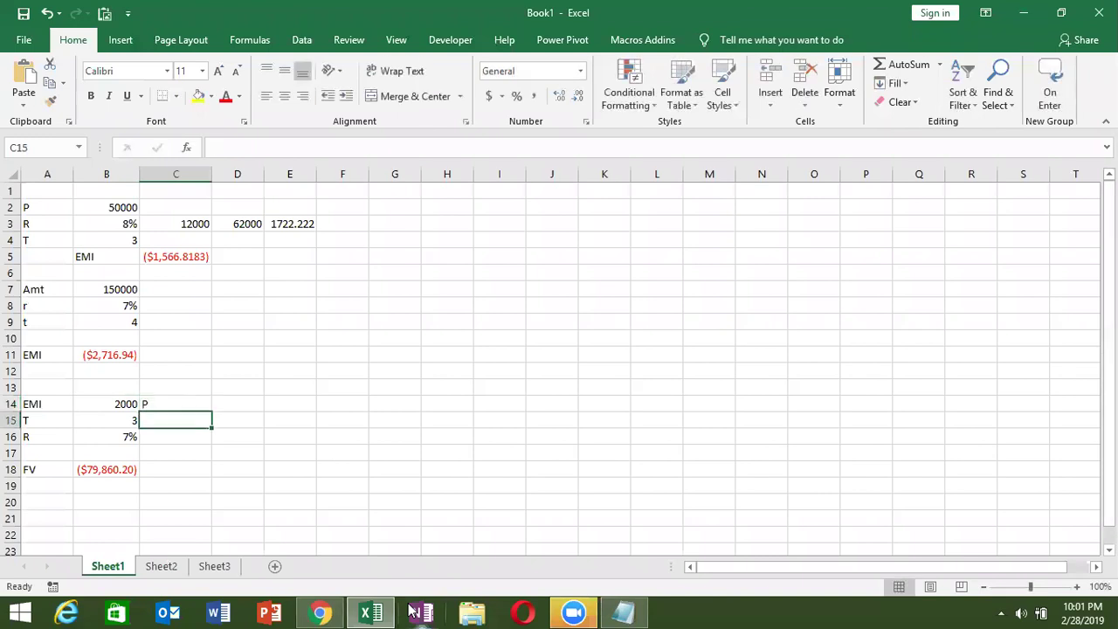
key("Up")
key("Right")
type("5000")
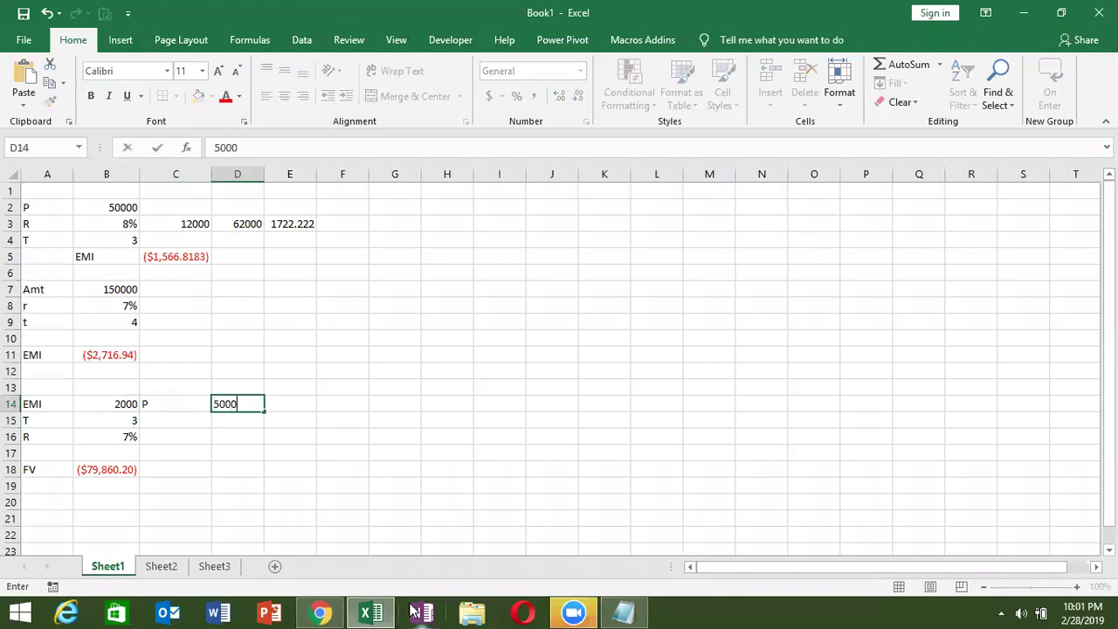
type("0")
- Commit 50000 in D14 and start an FV formula in C18 using B16/12 as the rate
key("Return")
key("Return")
key("Down")
key("Down")
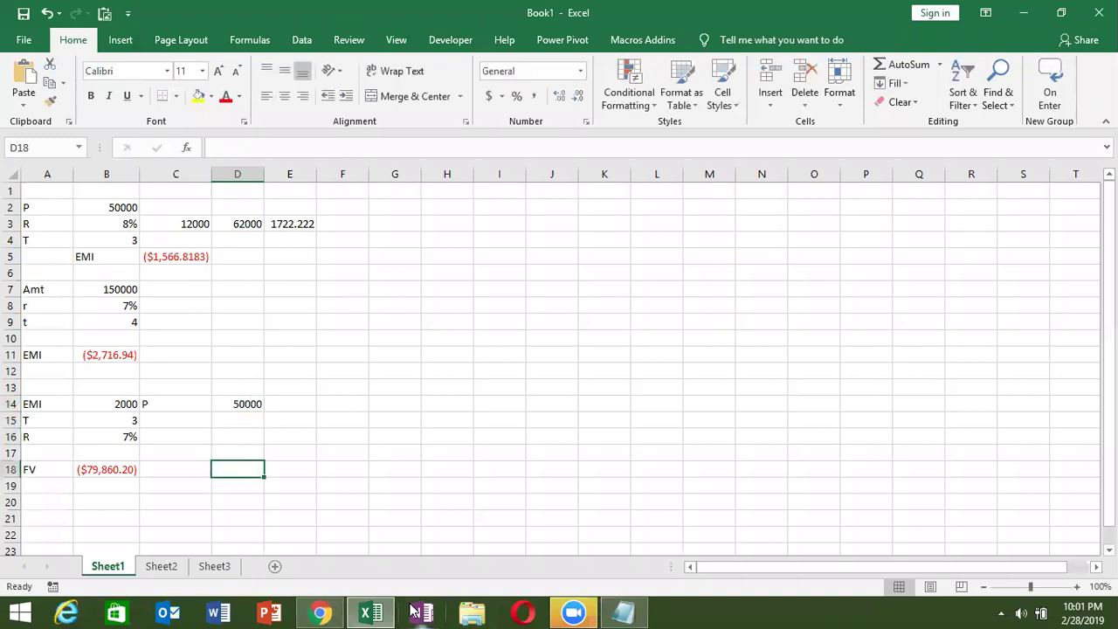
key("Left")
type("=")
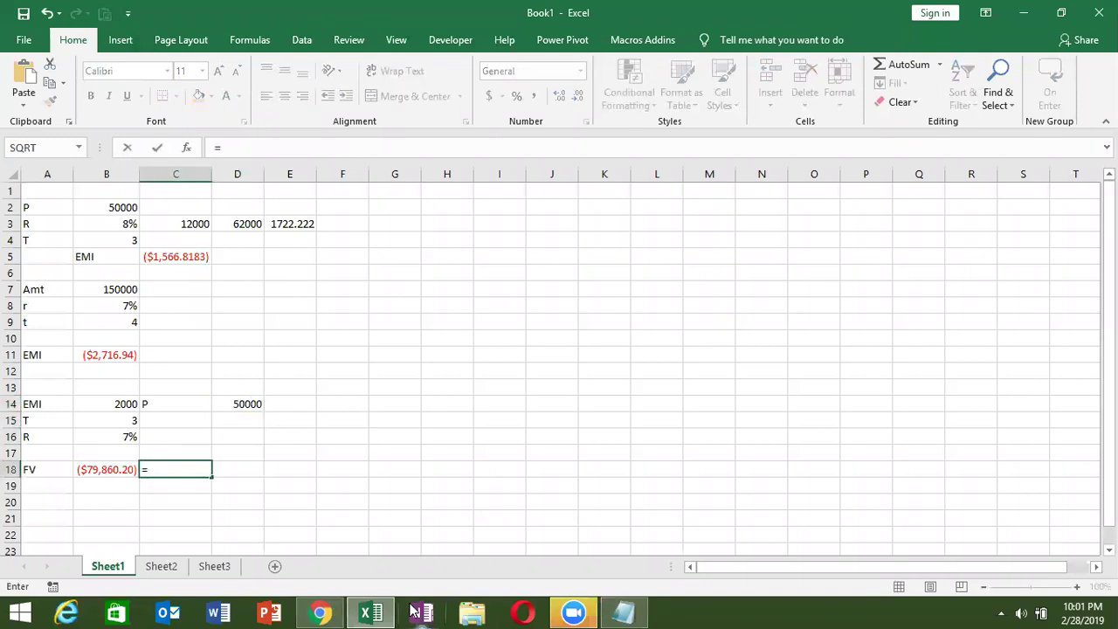
type("fv")
key("Tab")
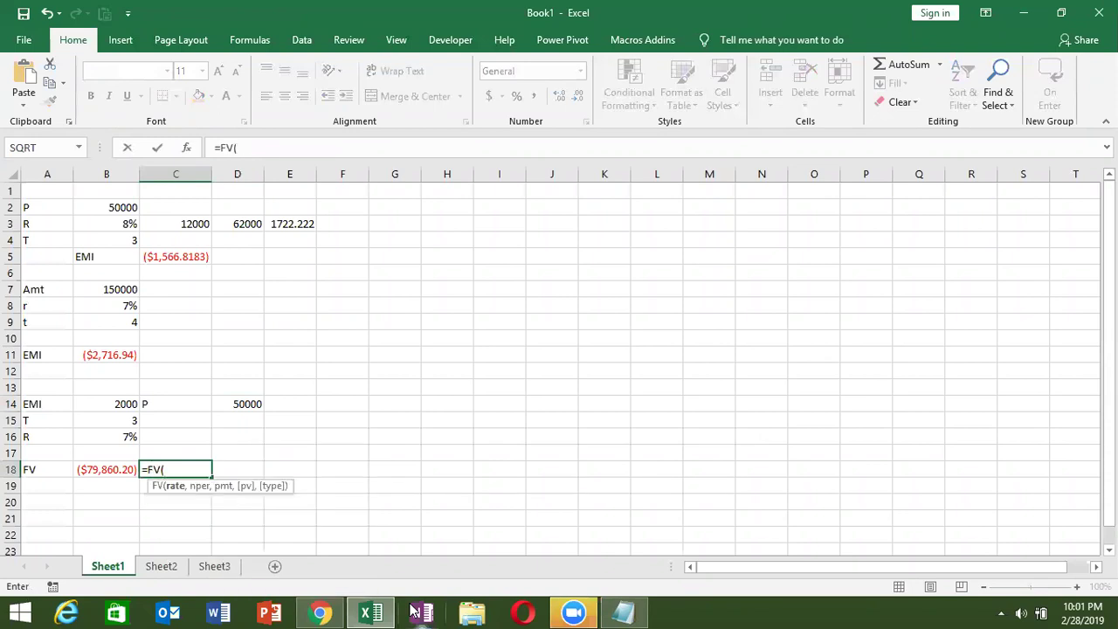
key("Up")
key("Up")
type("/12")
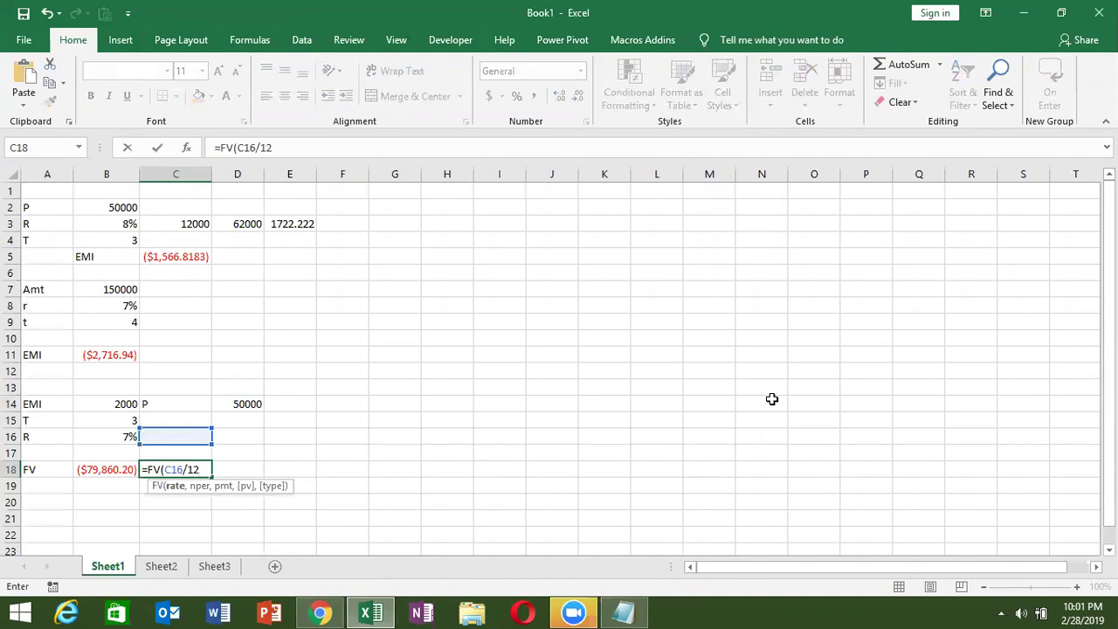
key("BackSpace")
key("BackSpace")
key("BackSpace")
key("BackSpace")
key("BackSpace")
key("BackSpace")
left_click(126, 437)
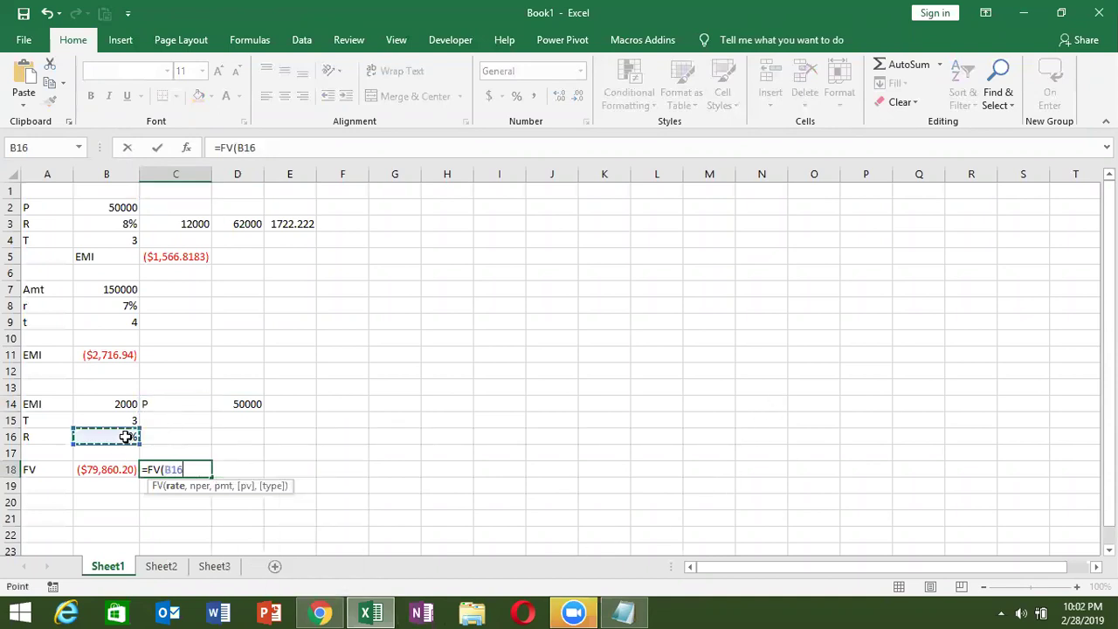
type("/12")
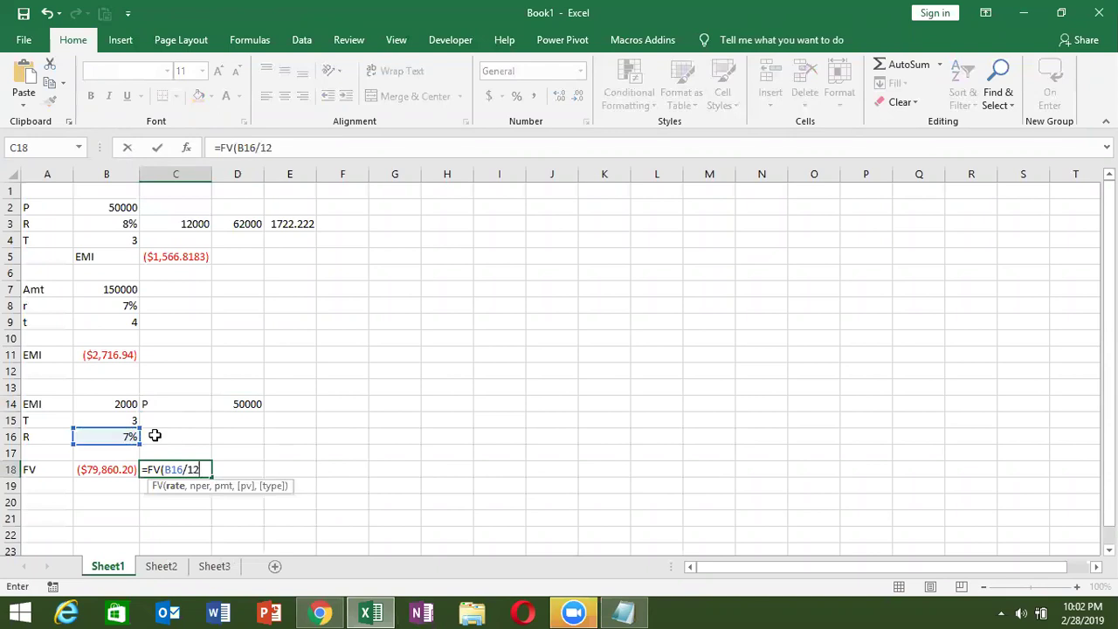
type(",")
- Finish C18 as =FV(B16/12,B15*12,,D14), giving ($61,646.28)
key("Up")
key("Up")
key("Up")
key("Left")
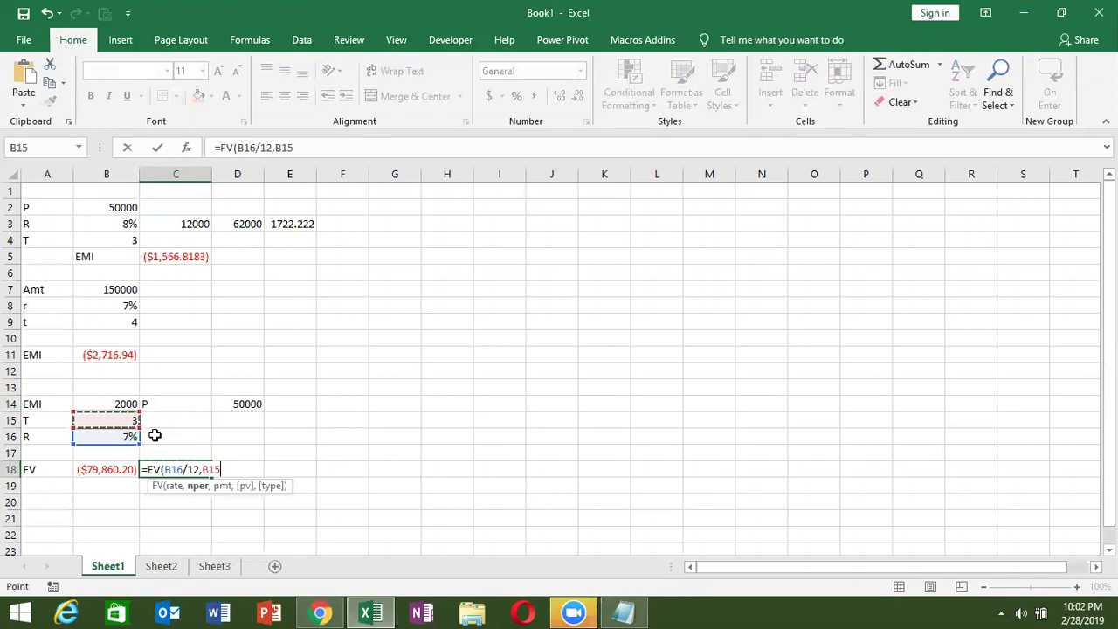
type("*12")
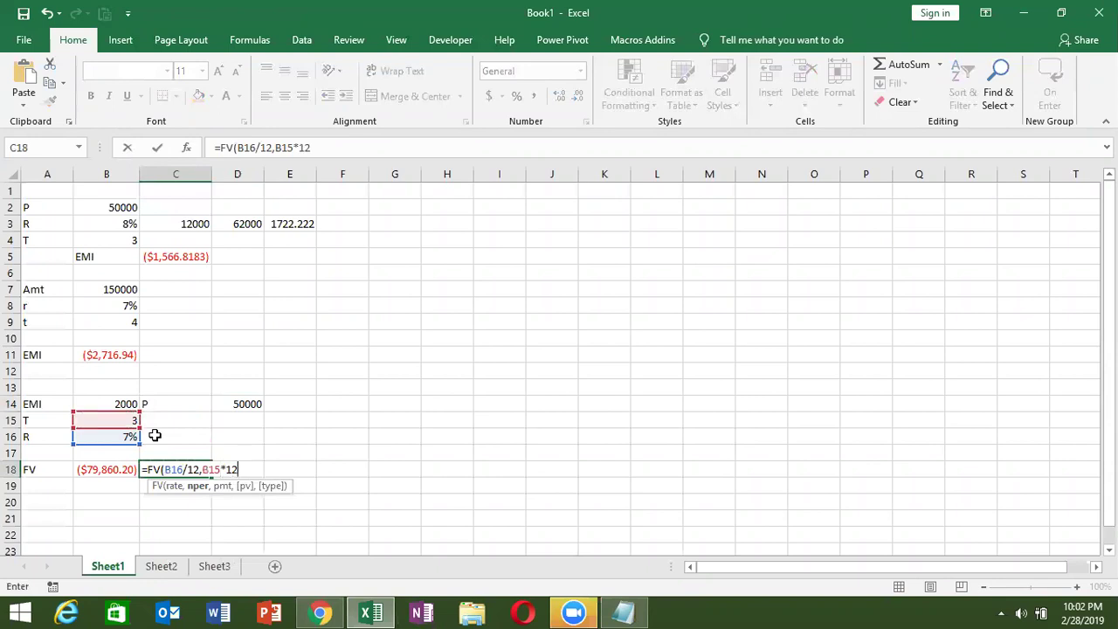
type(",")
type(",")
key("Up")
key("Up")
key("Up")
key("Up")
key("Right")
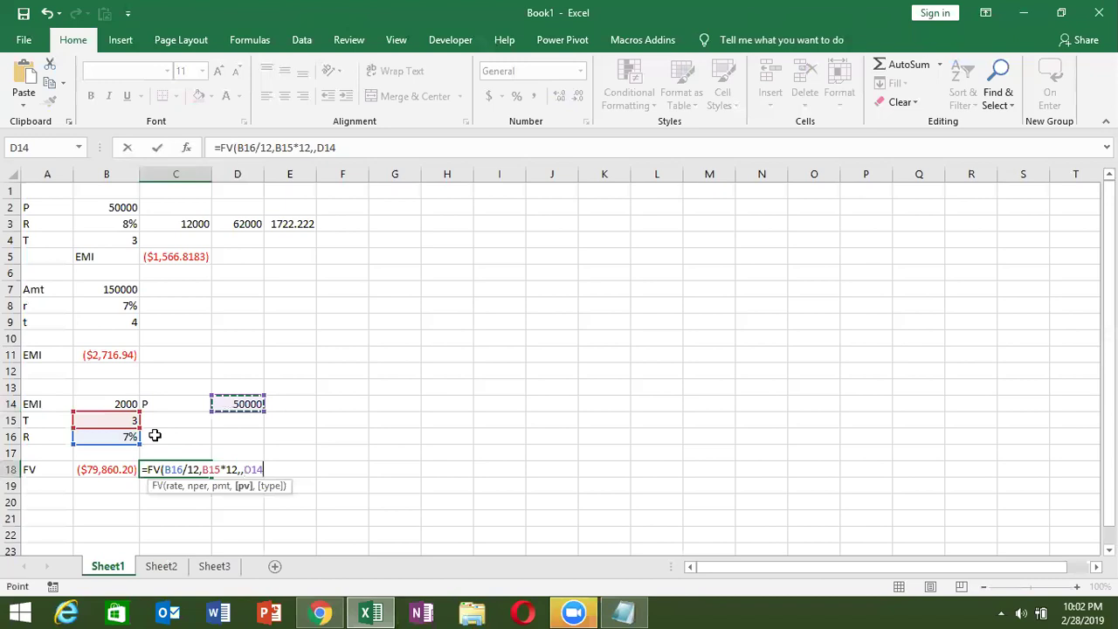
key("Return")
key("Up")
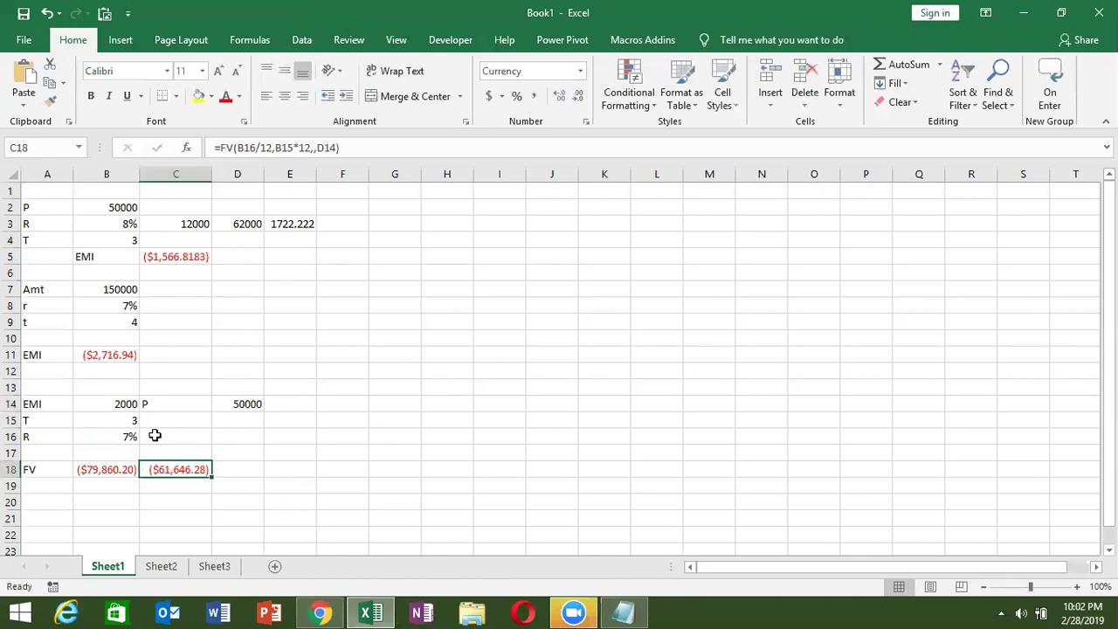
- Compare the B18 and C18 FV formulas, then move down to empty rows
key("Left")
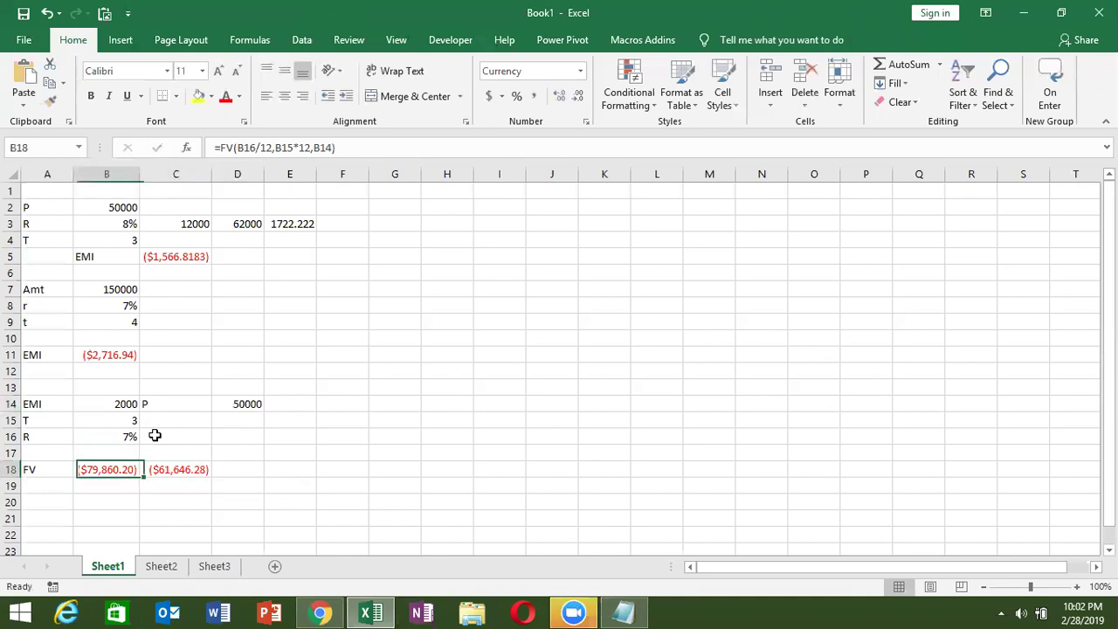
key("Right")
key("Down")
key("Down")
key("Down")
key("Down")
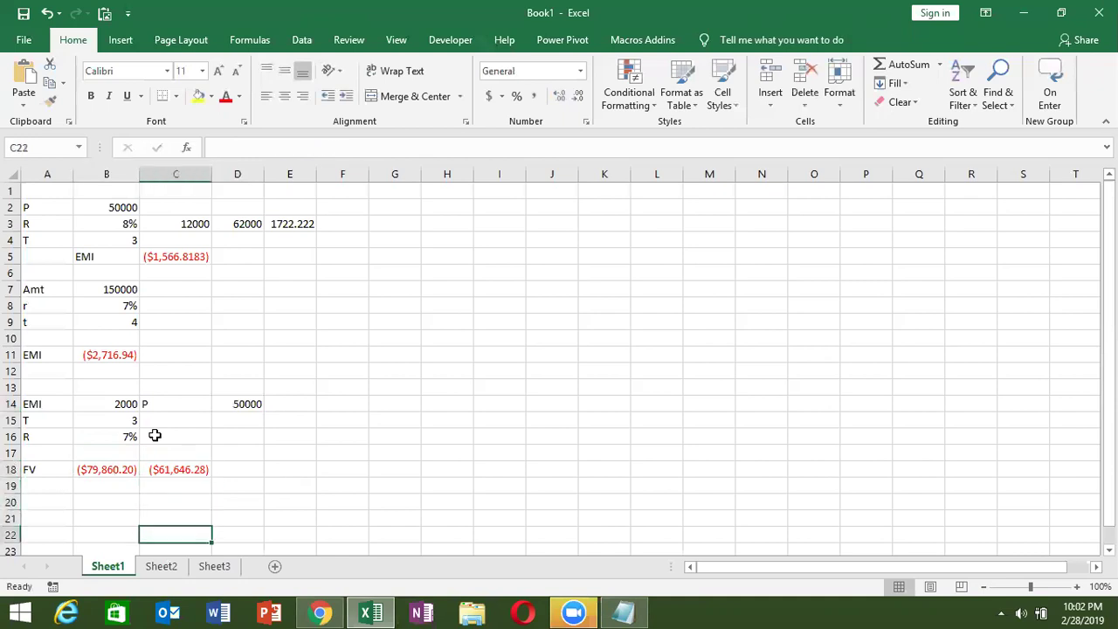
key("Down")
key("Down")
key("Down")
key("Down")
key("Down")
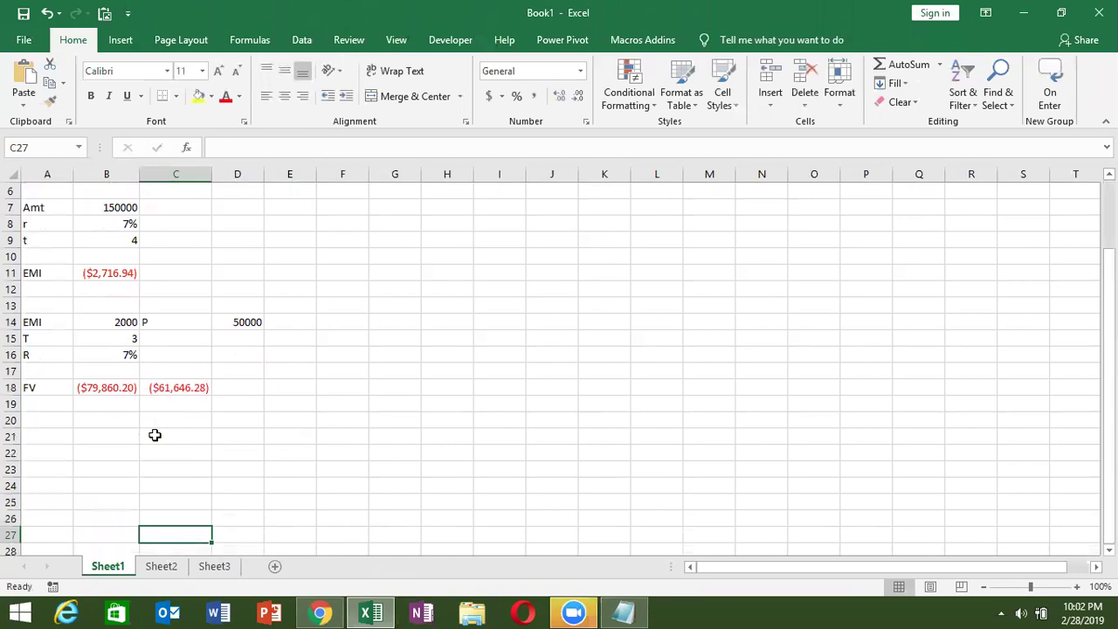
- Enter the labels FV, R, T in A21:A23 with the values 150000, 7% and 8 beside them
key("Up")
key("Up")
key("Up")
key("Up")
key("Up")
key("Up")
key("Left")
key("Left")
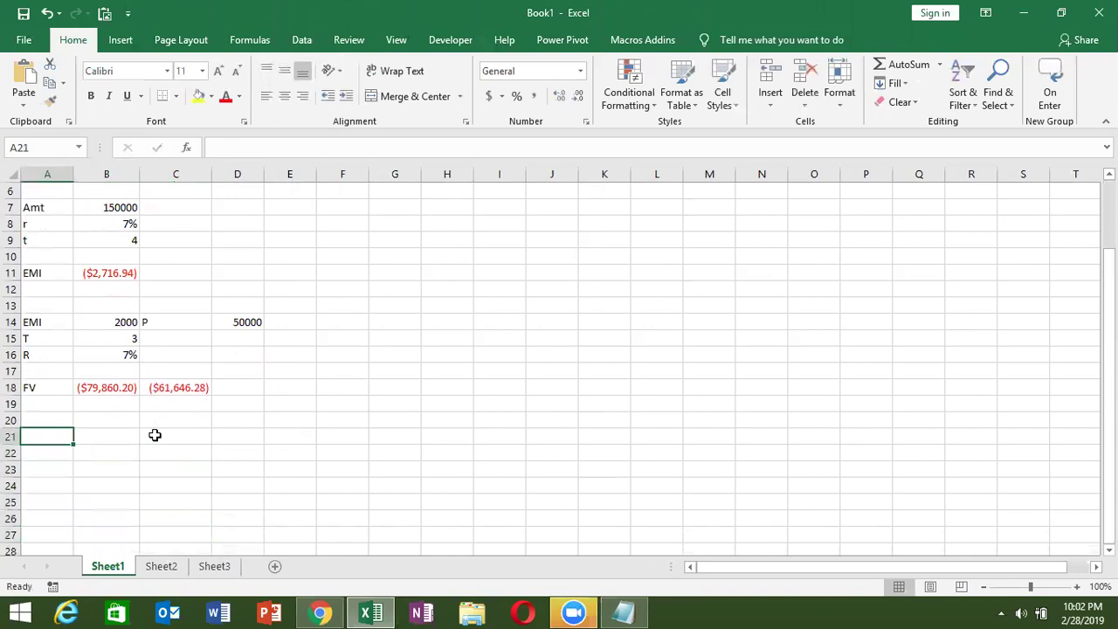
type("FV")
key("Tab")
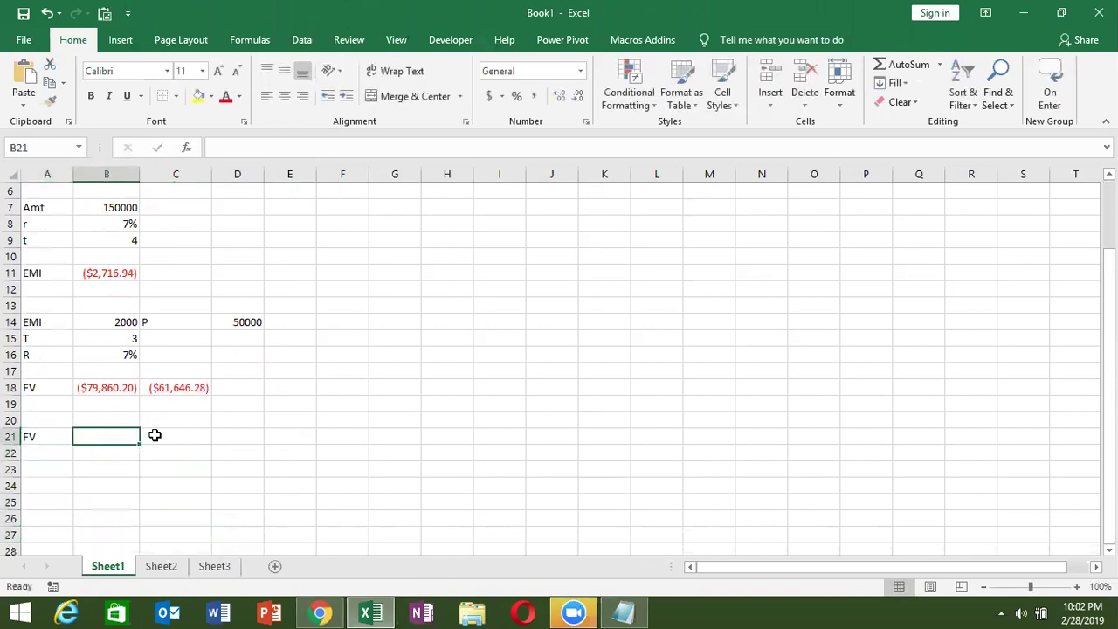
type("150000")
key("Return")
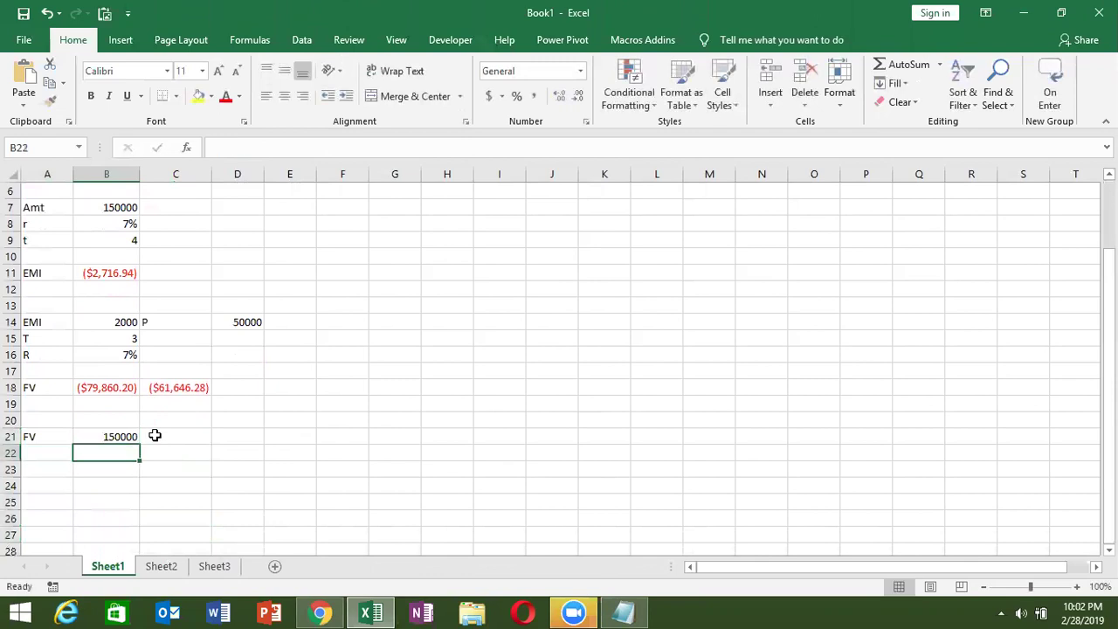
key("Left")
type("R")
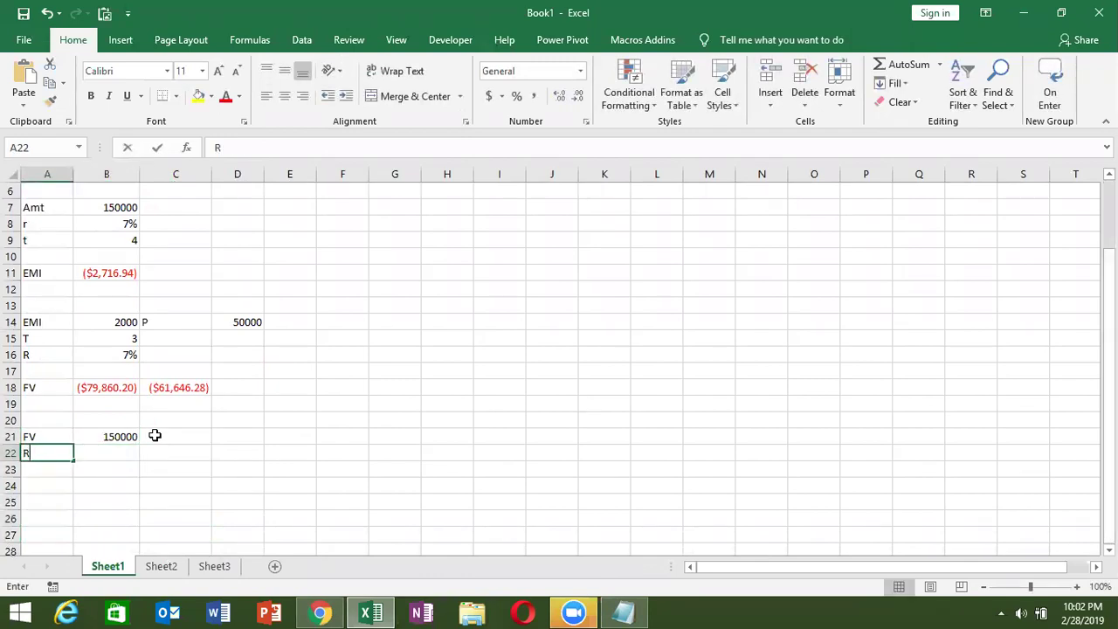
key("Tab")
type("7")
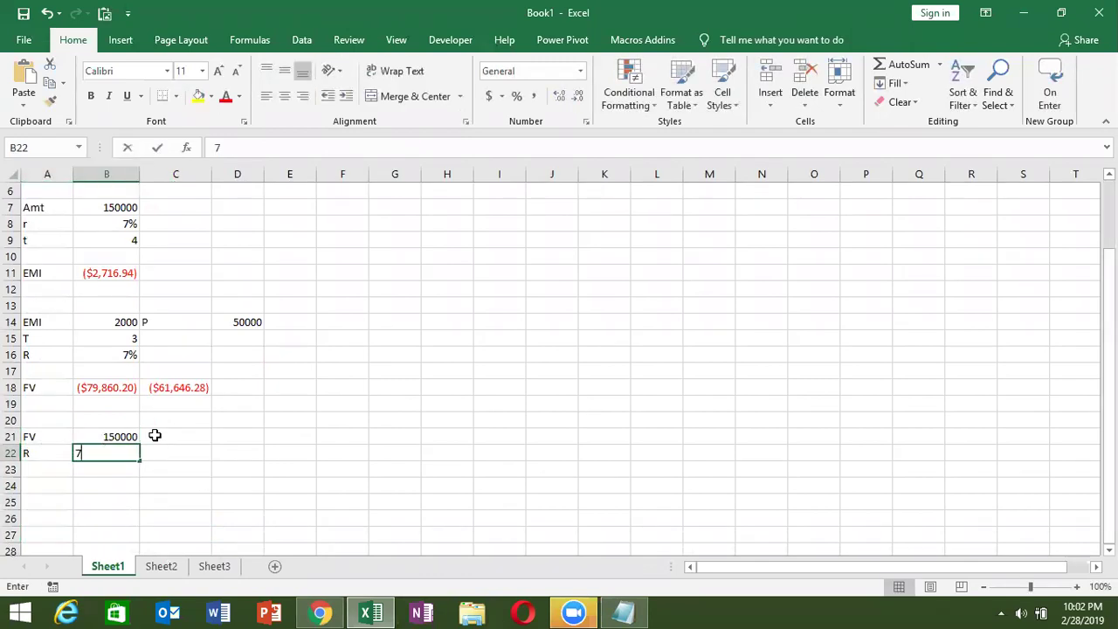
type("5")
key("BackSpace")
type("%")
key("Return")
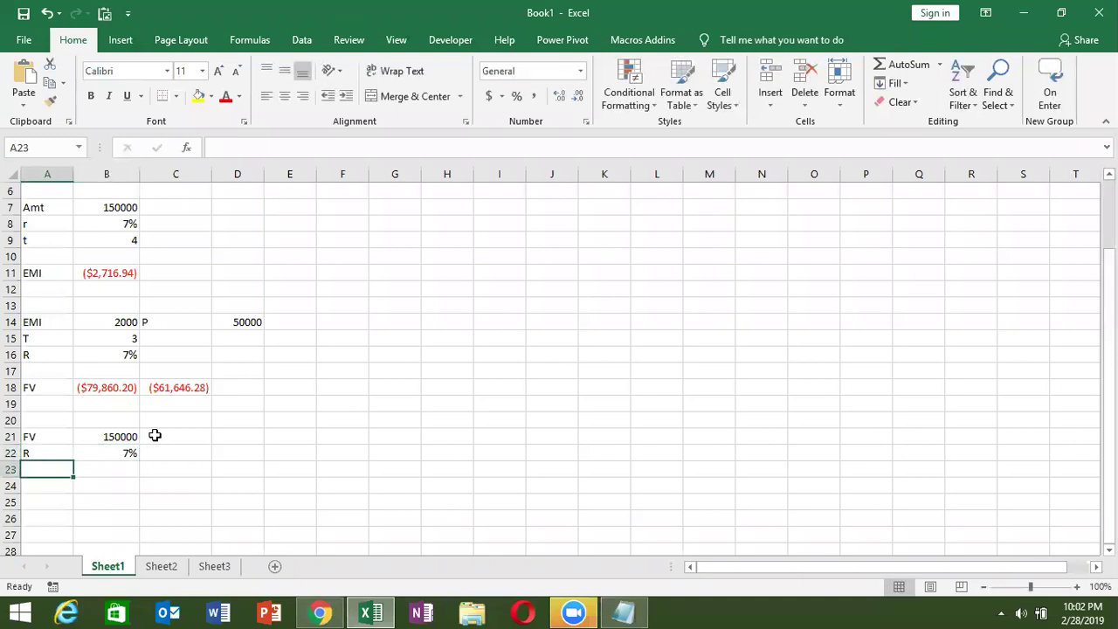
type("t")
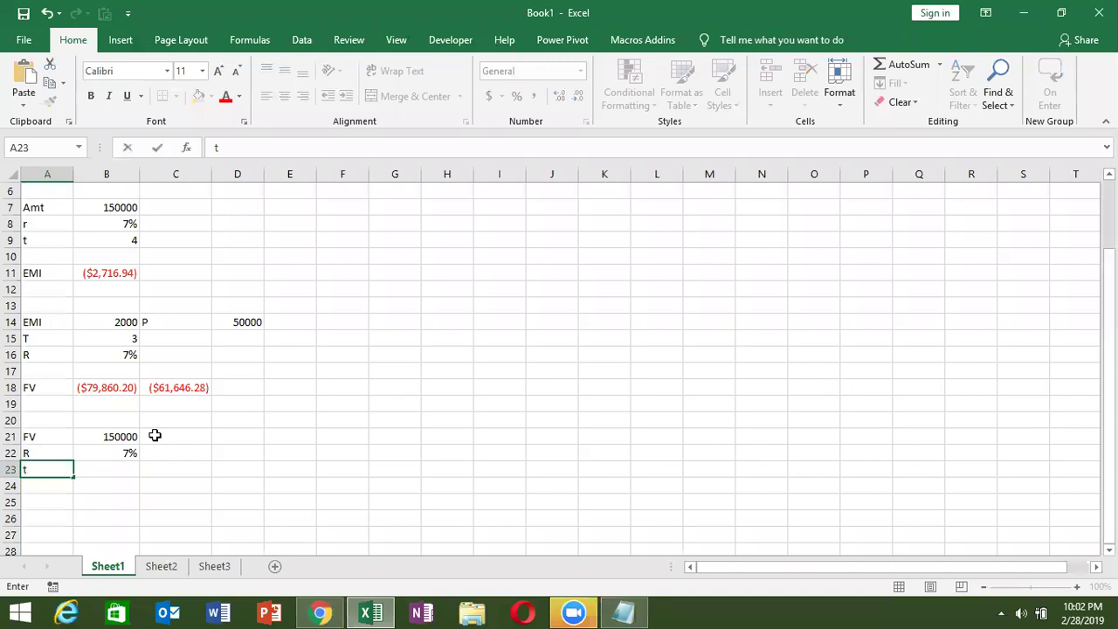
type("T")
key("Tab")
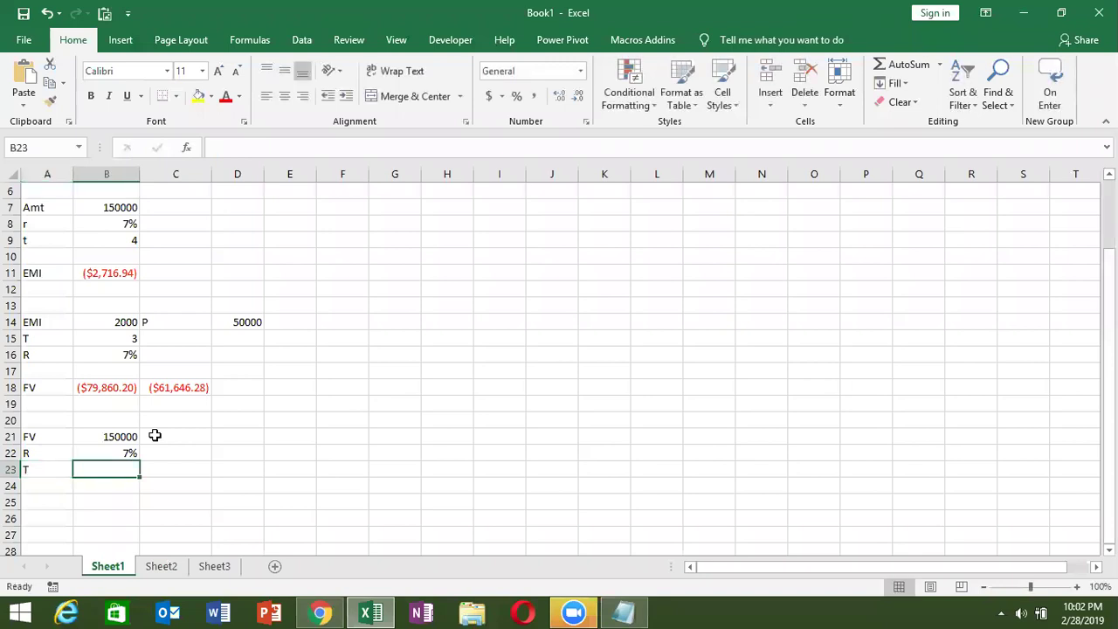
type("8")
key("Return")
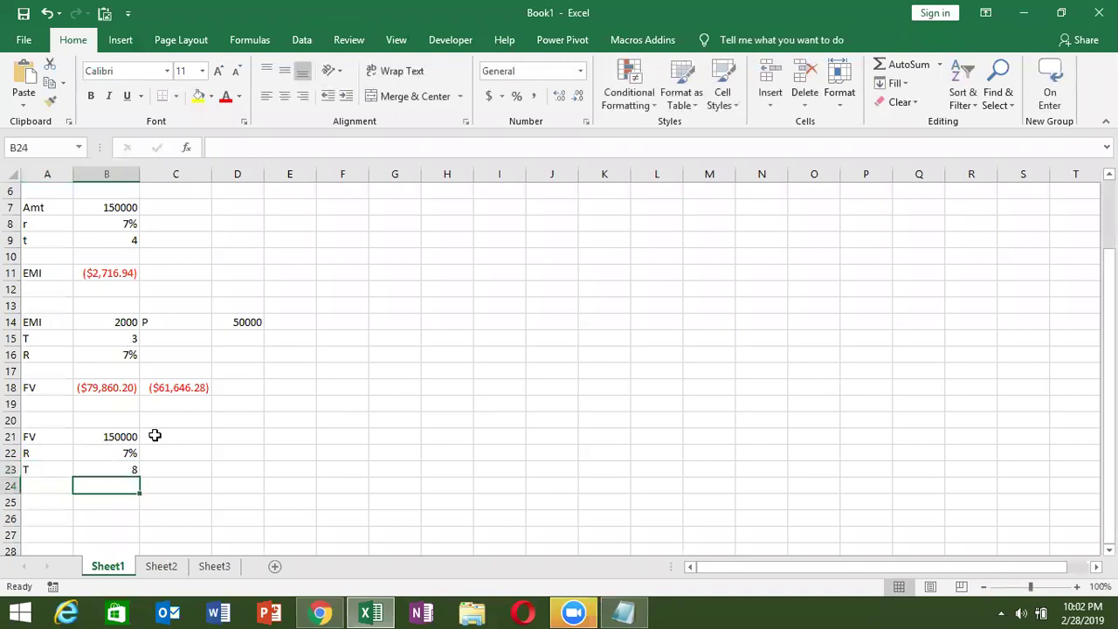
- Add a PV label in B25 below the new inputs
key("Down")
key("Down")
key("Down")
key("Up")
key("Up")
key("Up")
key("Down")
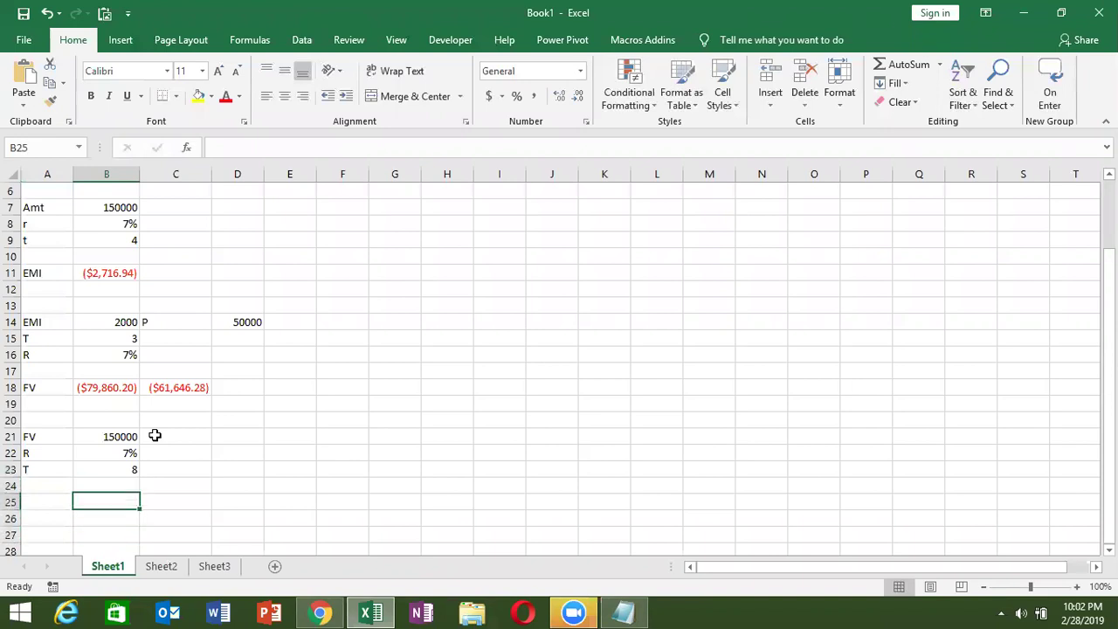
key("Down")
key("Down")
key("Down")
key("Down")
key("Up")
key("Up")
key("Up")
key("Up")
key("Right")
key("Up")
key("Up")
key("Down")
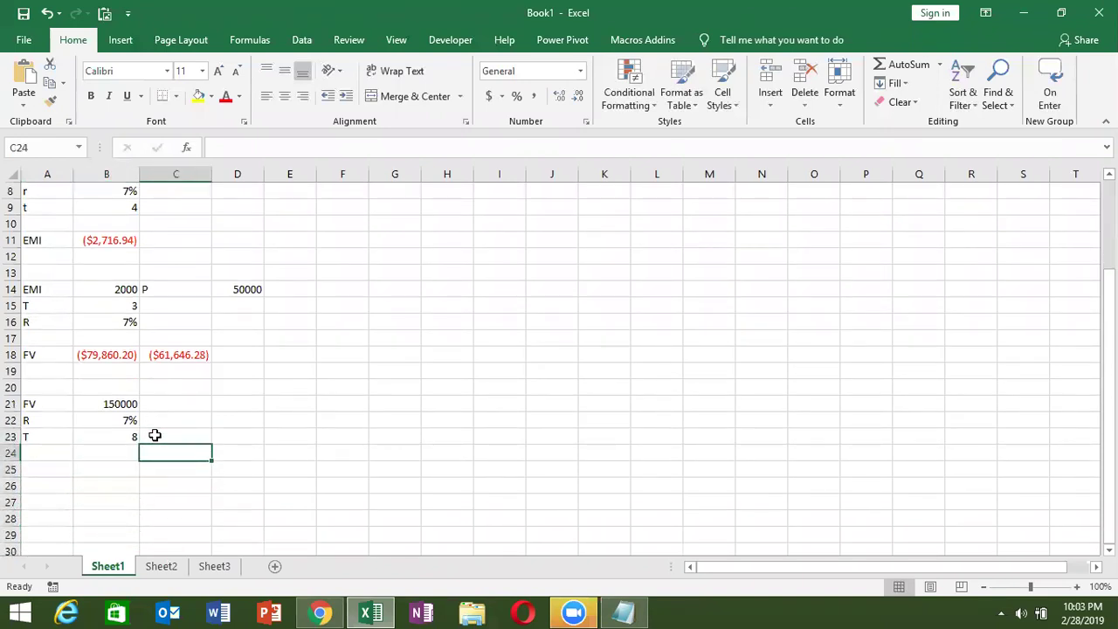
key("Down")
key("Up")
key("Left")
key("Down")
type("PV")
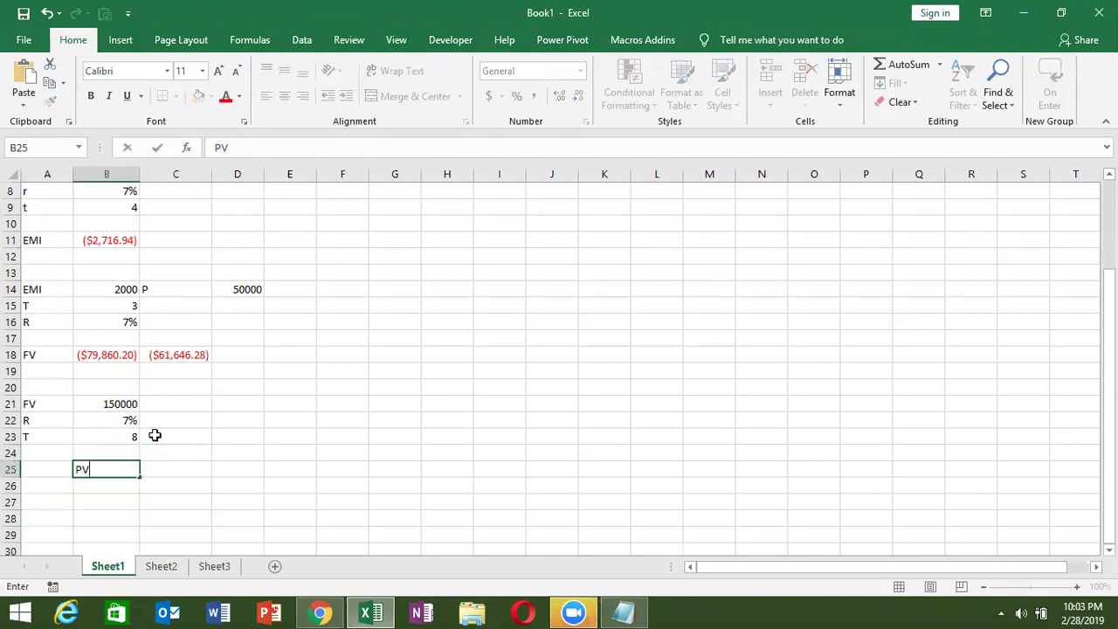
key("Tab")
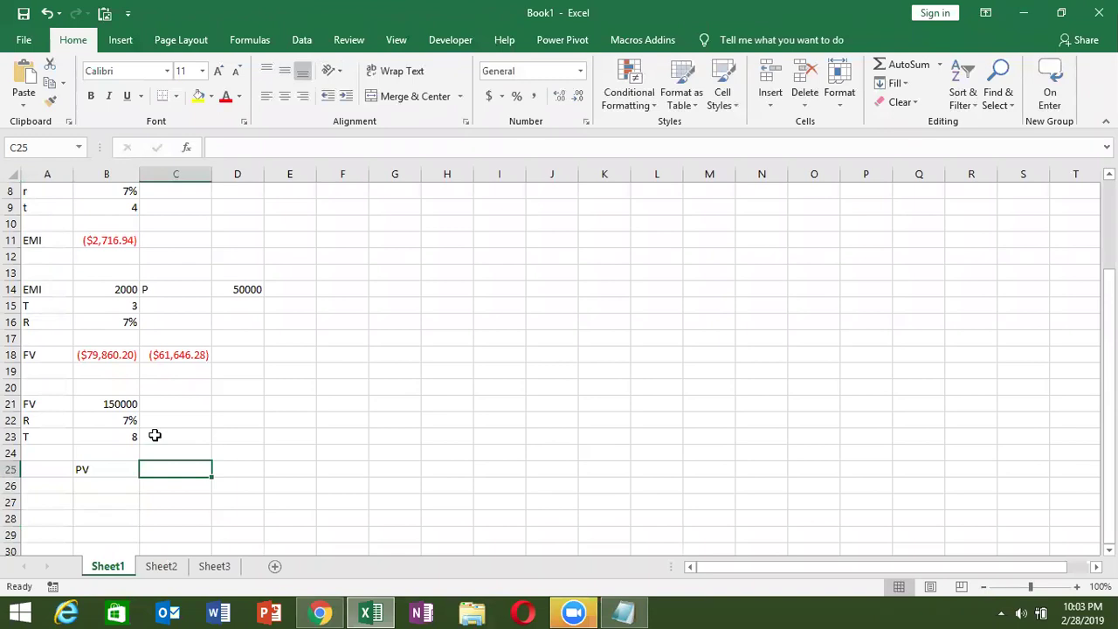
key("Left")
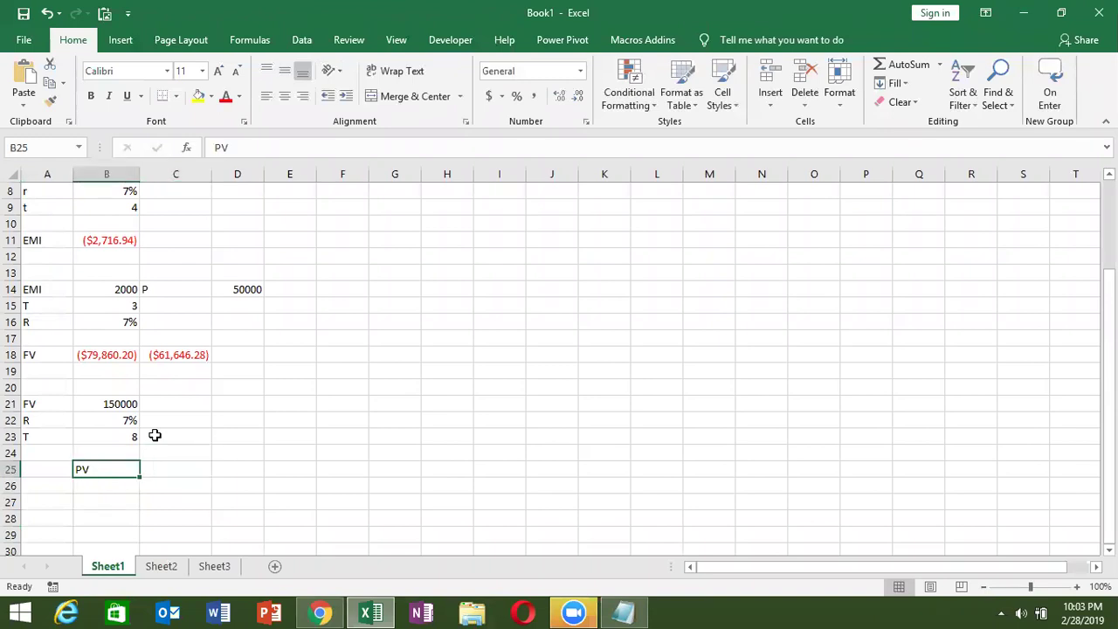
key("Right")
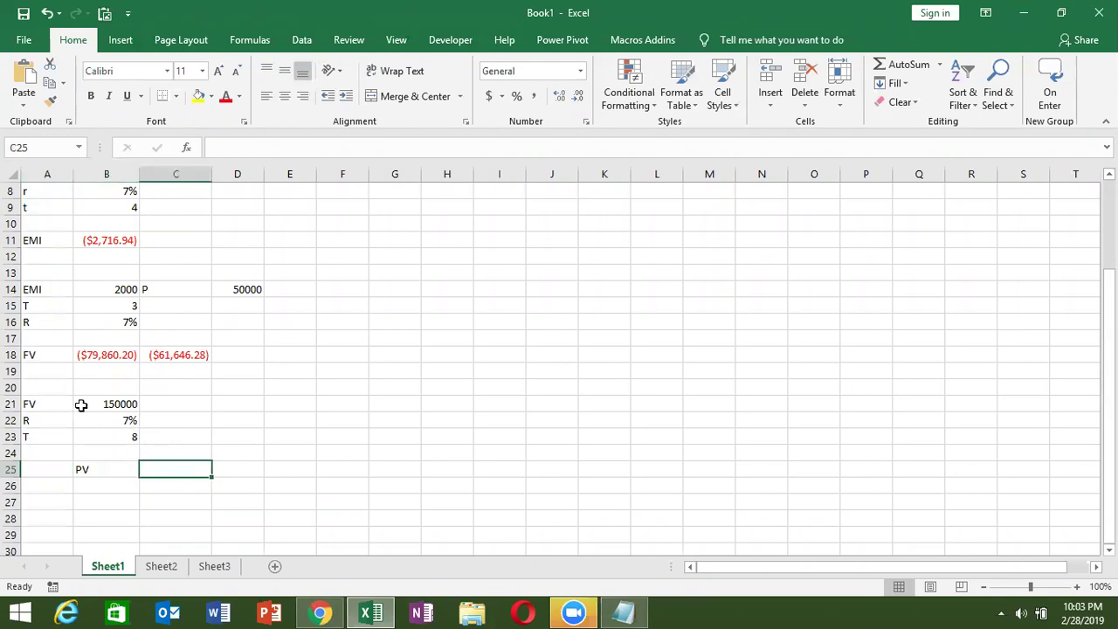
- Enter =PV(B22/12,B23*12,,B21) in C25, returning ($85,820.88)
type("=")
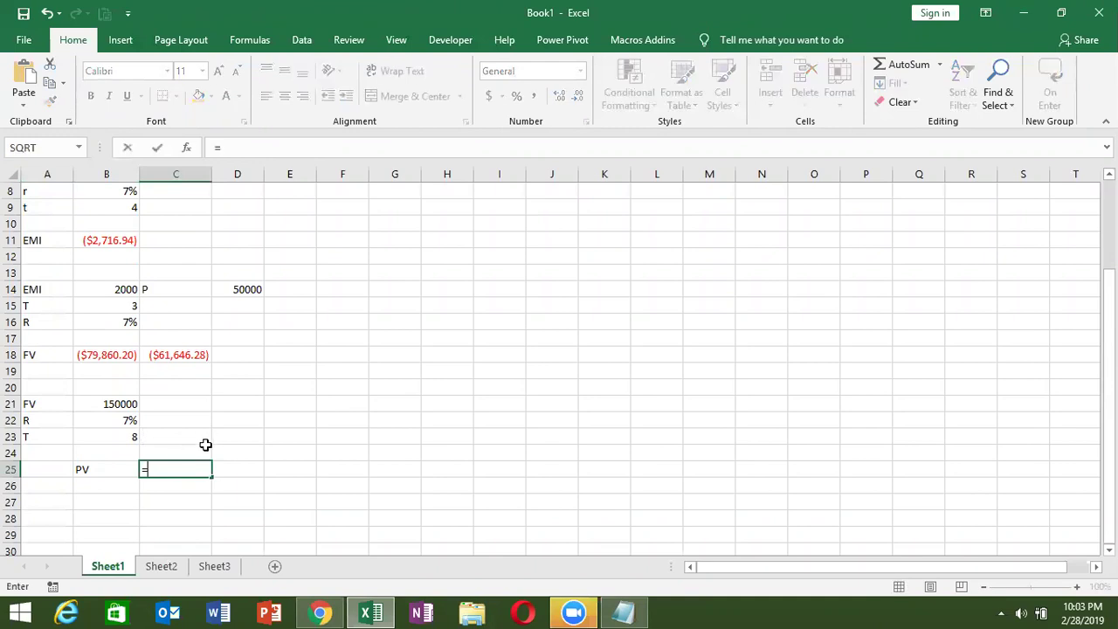
type("pv")
type("(")
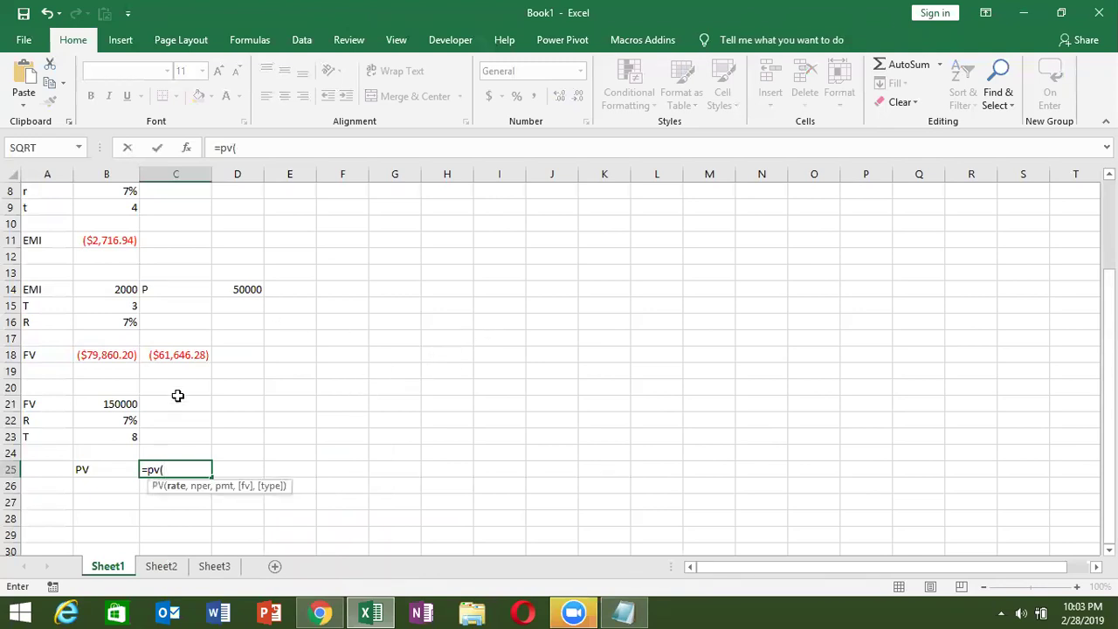
left_click(123, 441)
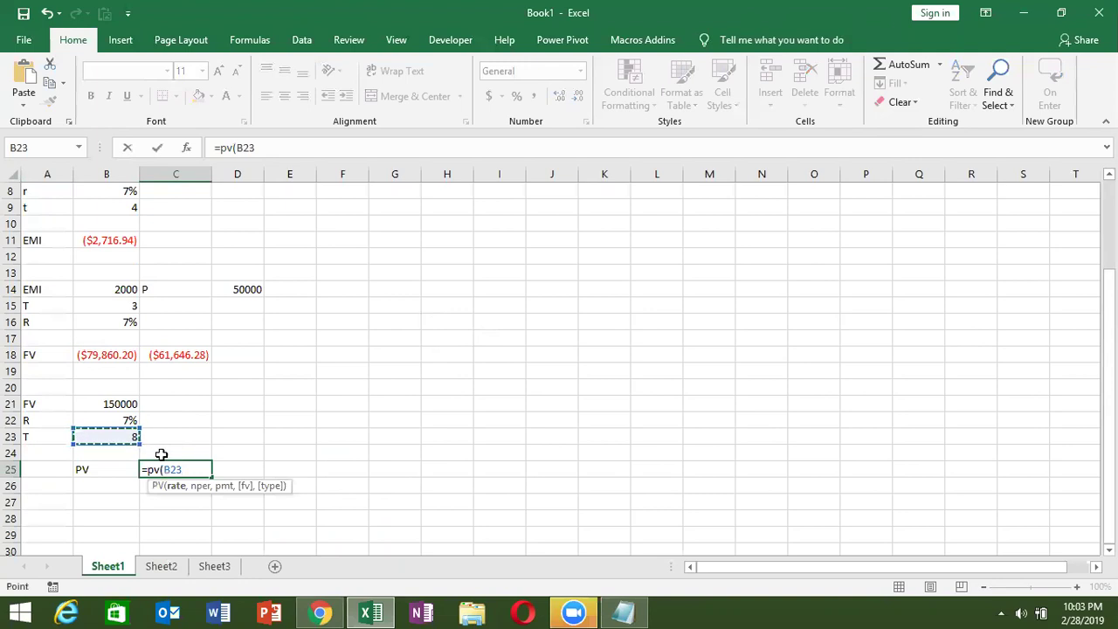
left_click(106, 418)
type("*12,")
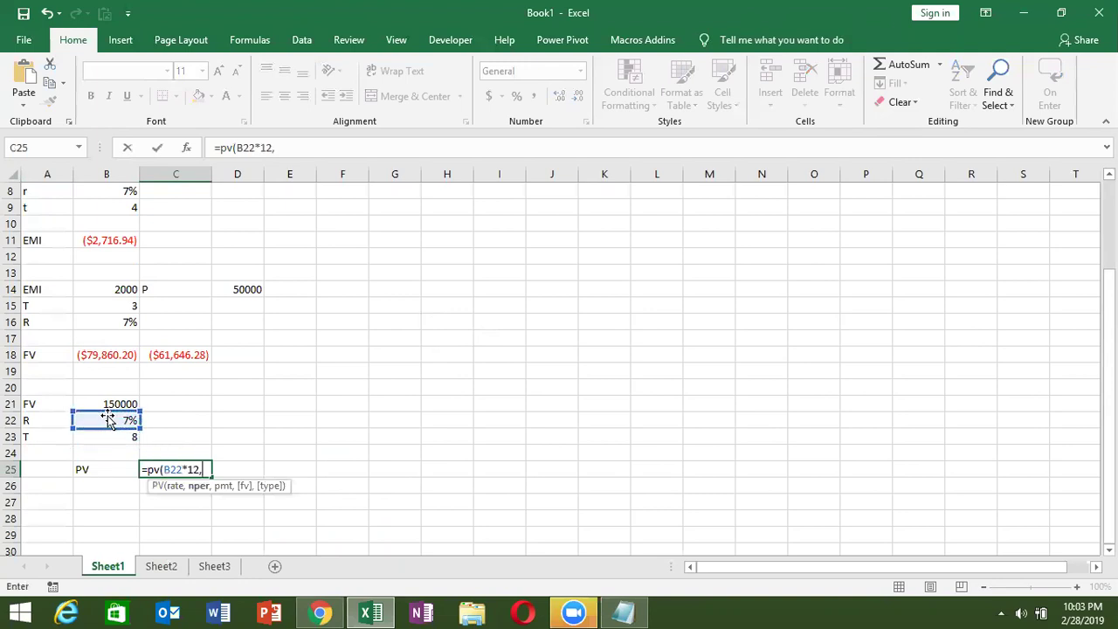
left_click(127, 437)
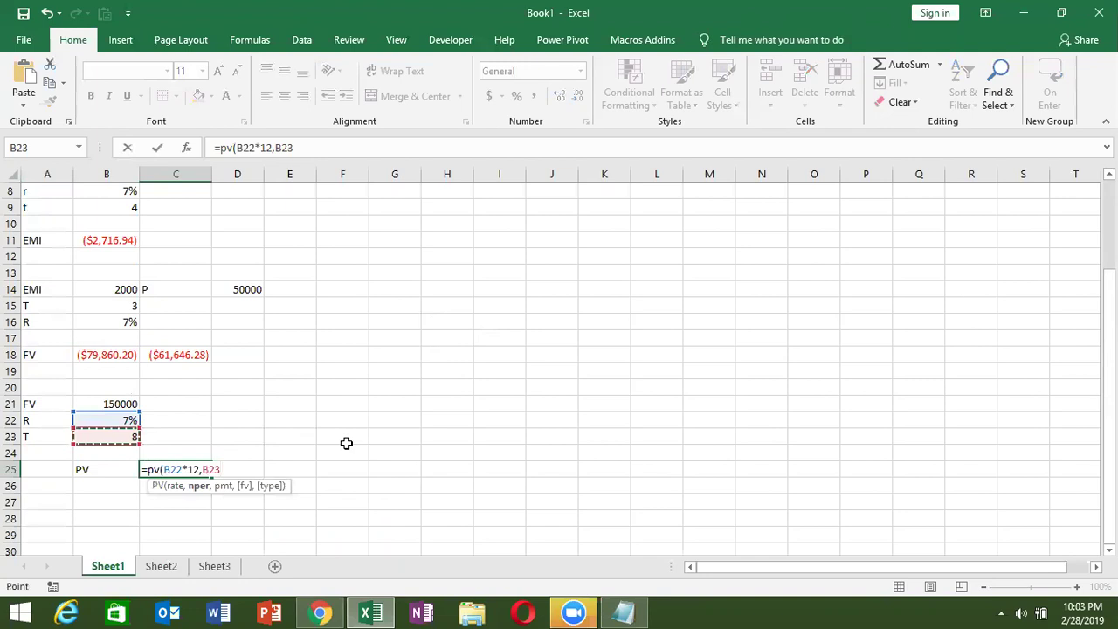
key("BackSpace")
key("BackSpace")
key("BackSpace")
key("BackSpace")
key("BackSpace")
key("BackSpace")
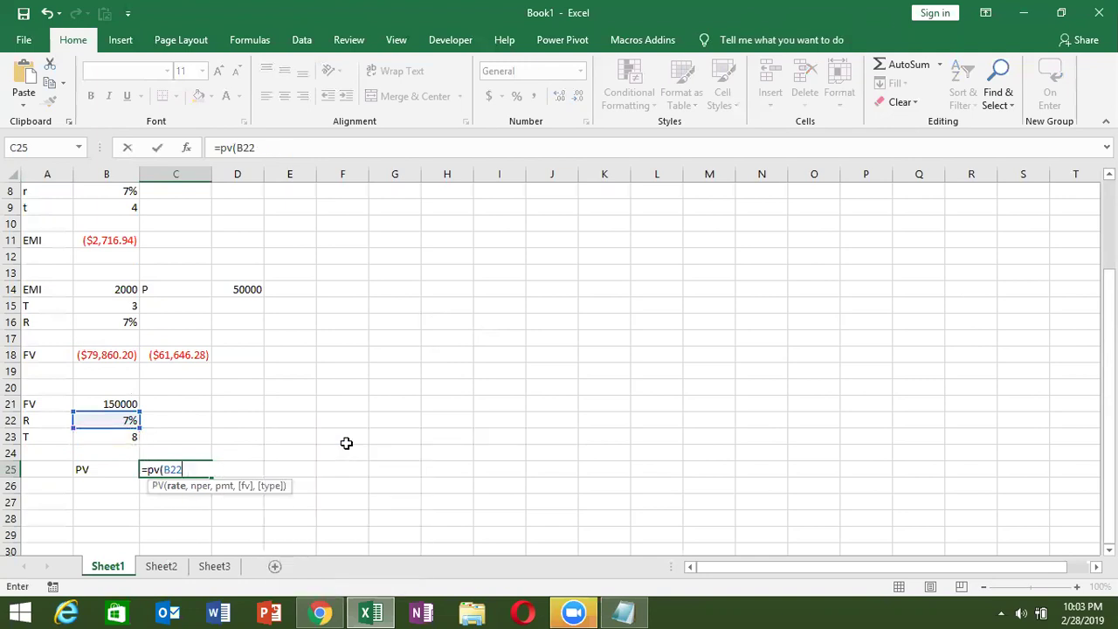
type("/12,")
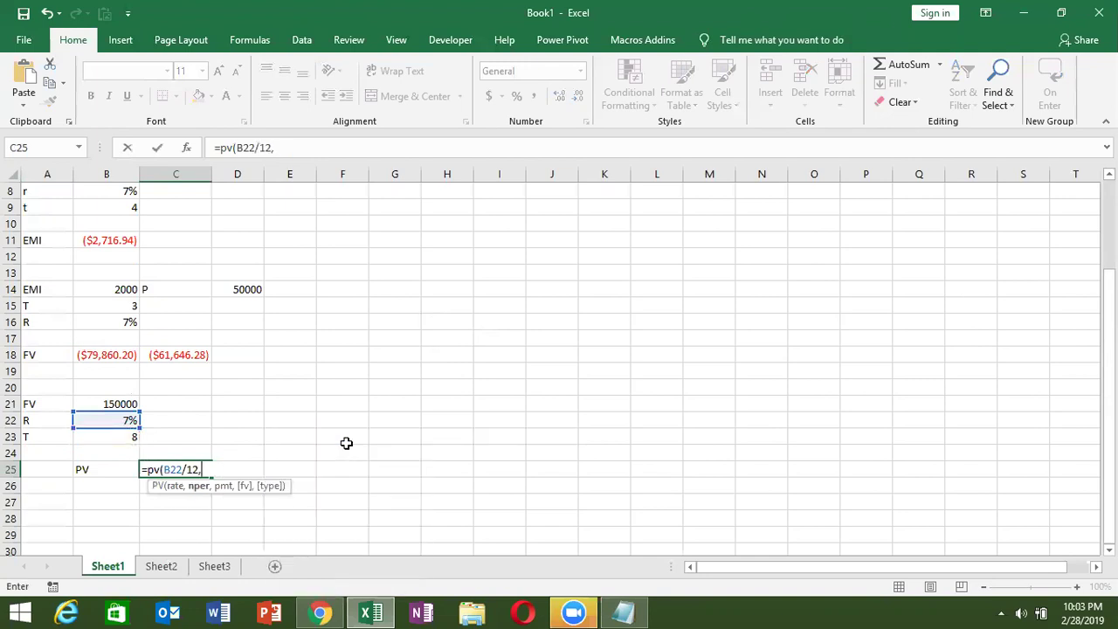
left_click(125, 437)
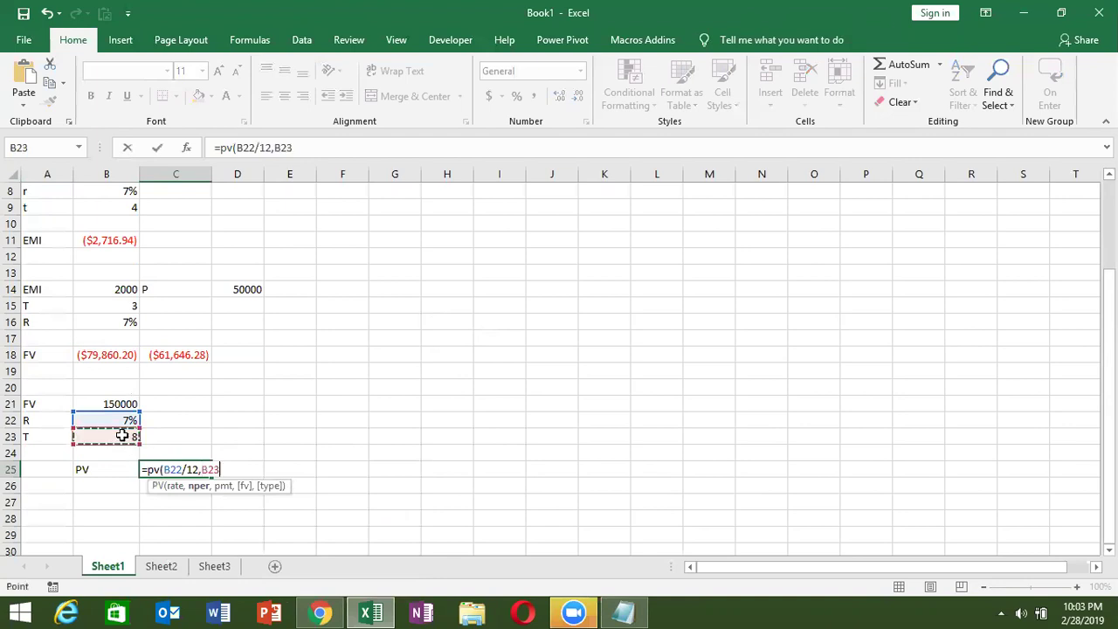
type("*12")
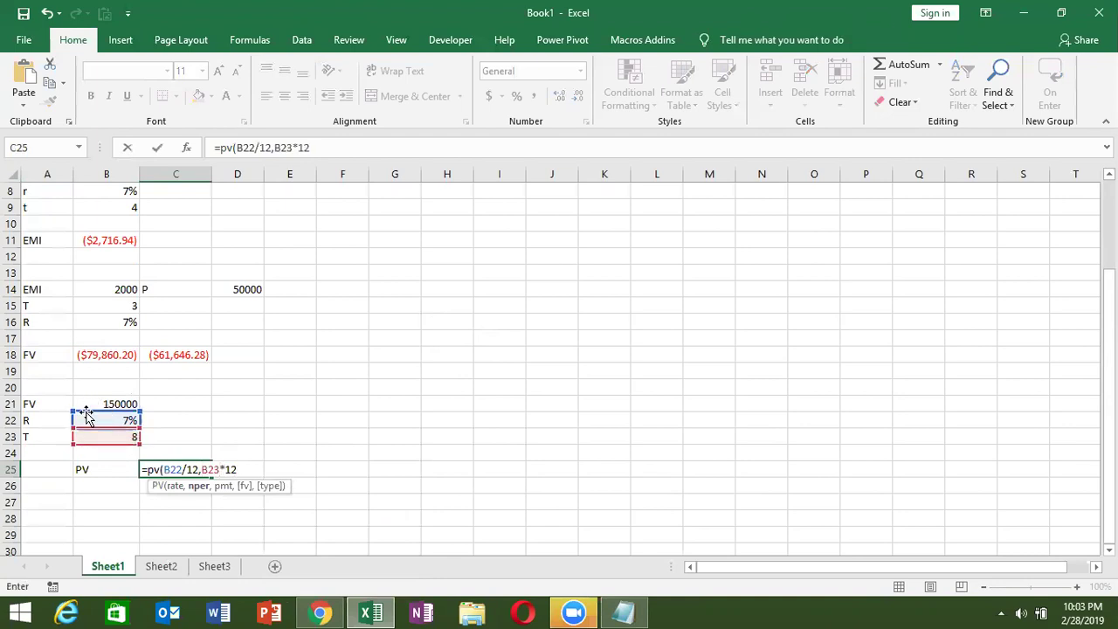
type(",,")
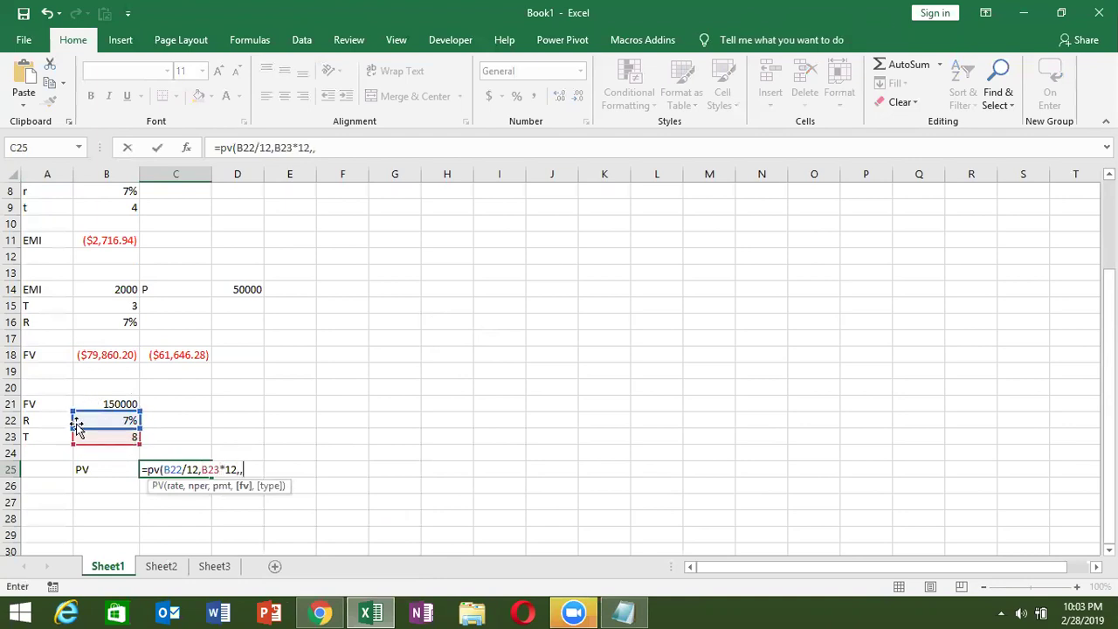
left_click(109, 402)
key("Return")
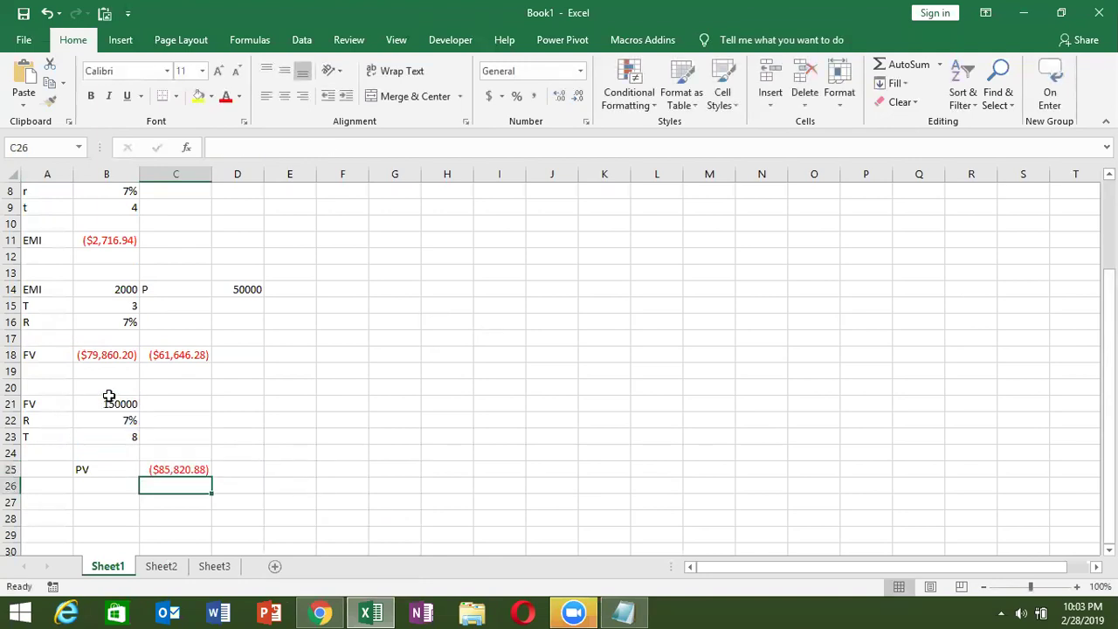
key("Up")
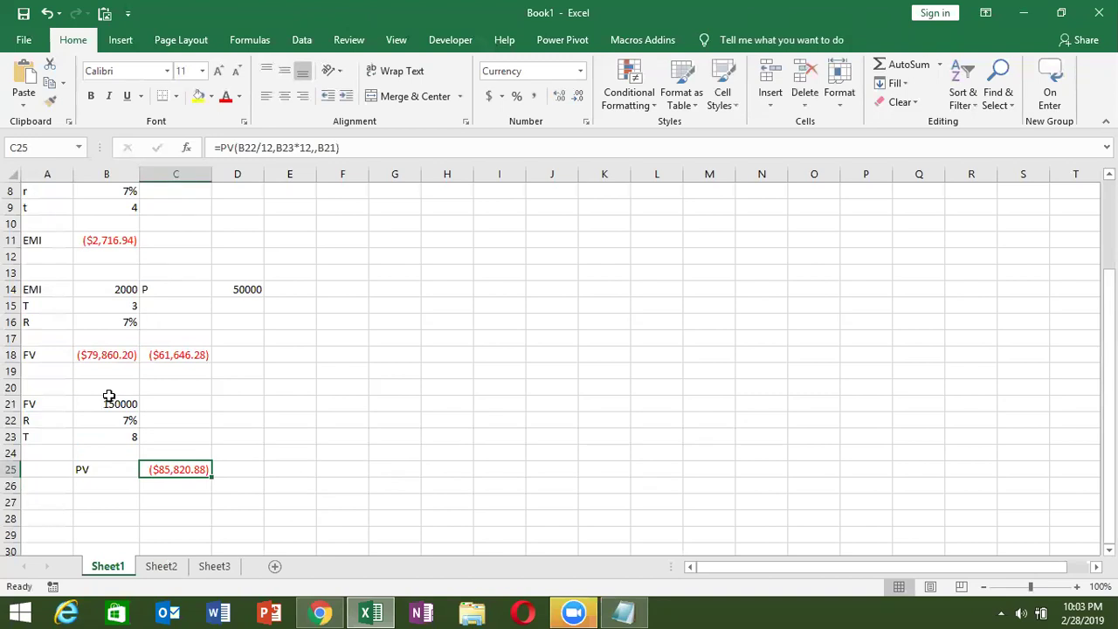
- Enter P 25000 and FV 50000 across D20:G20
left_click(230, 390)
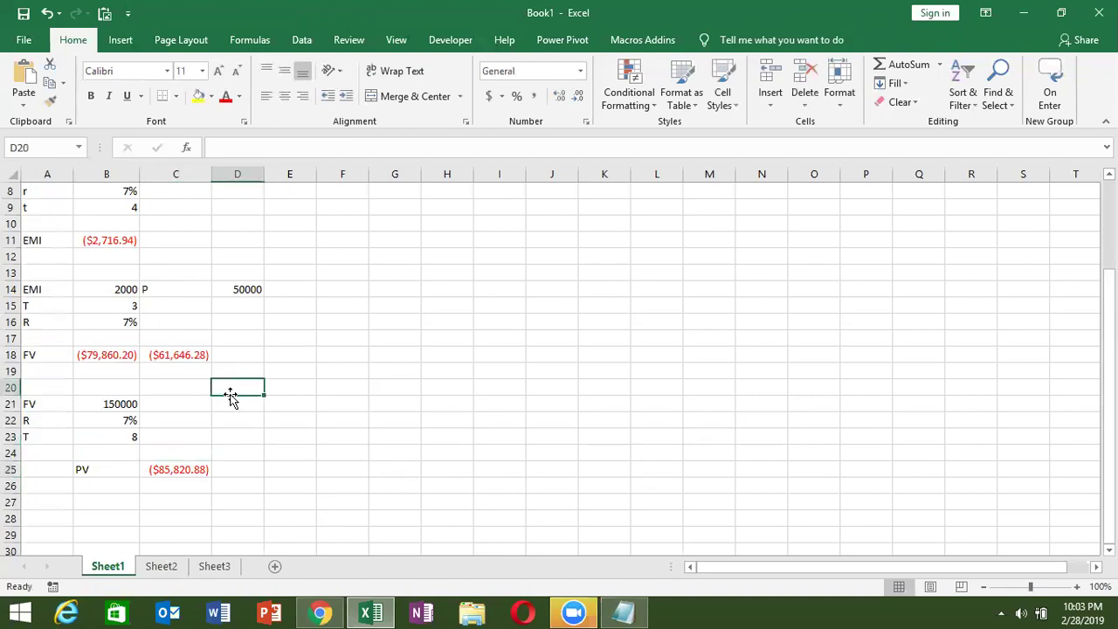
type("P")
key("Tab")
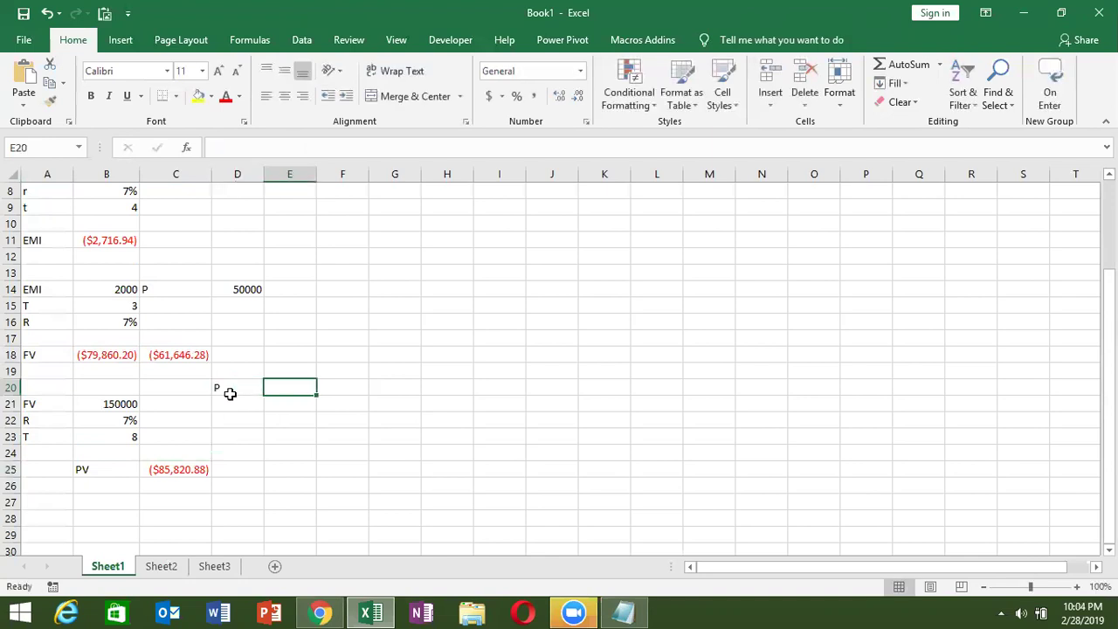
type("25000")
key("Tab")
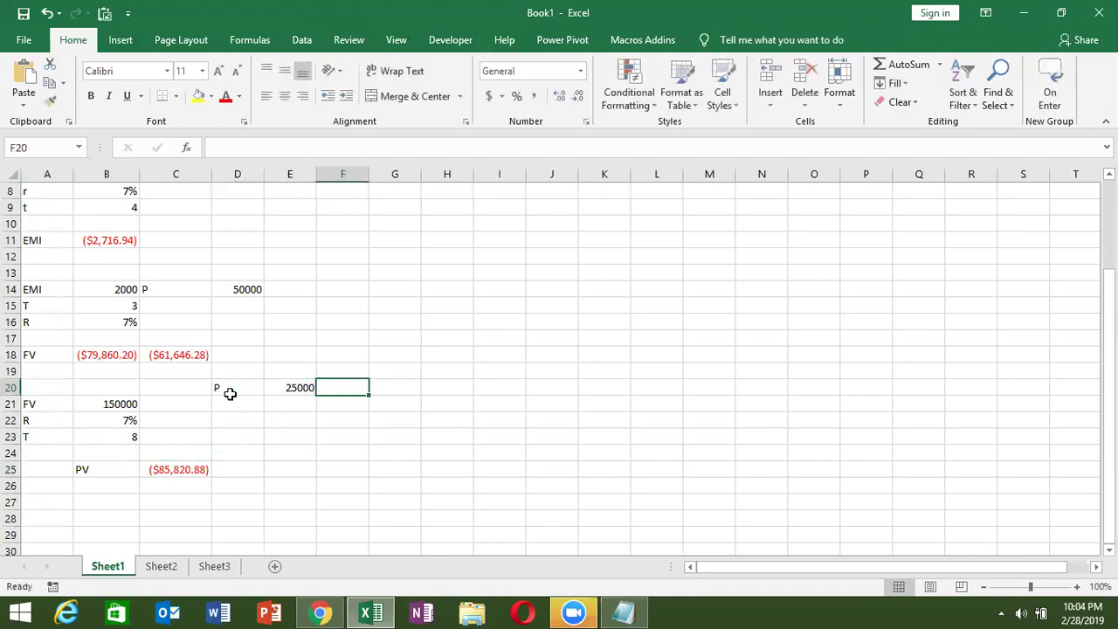
type("FV")
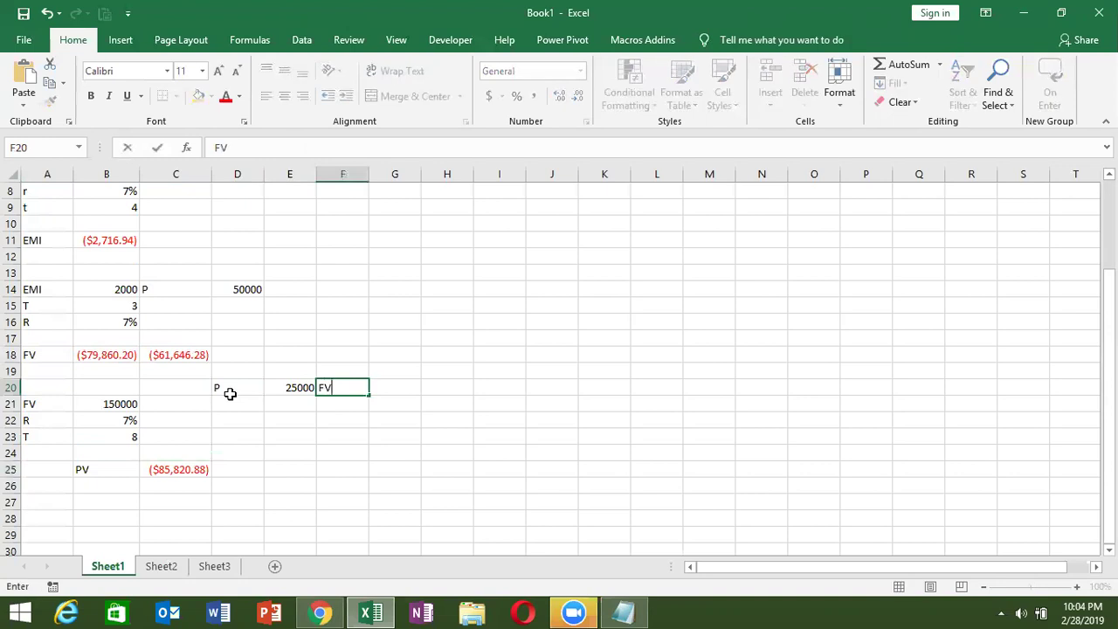
key("Tab")
type("5000")
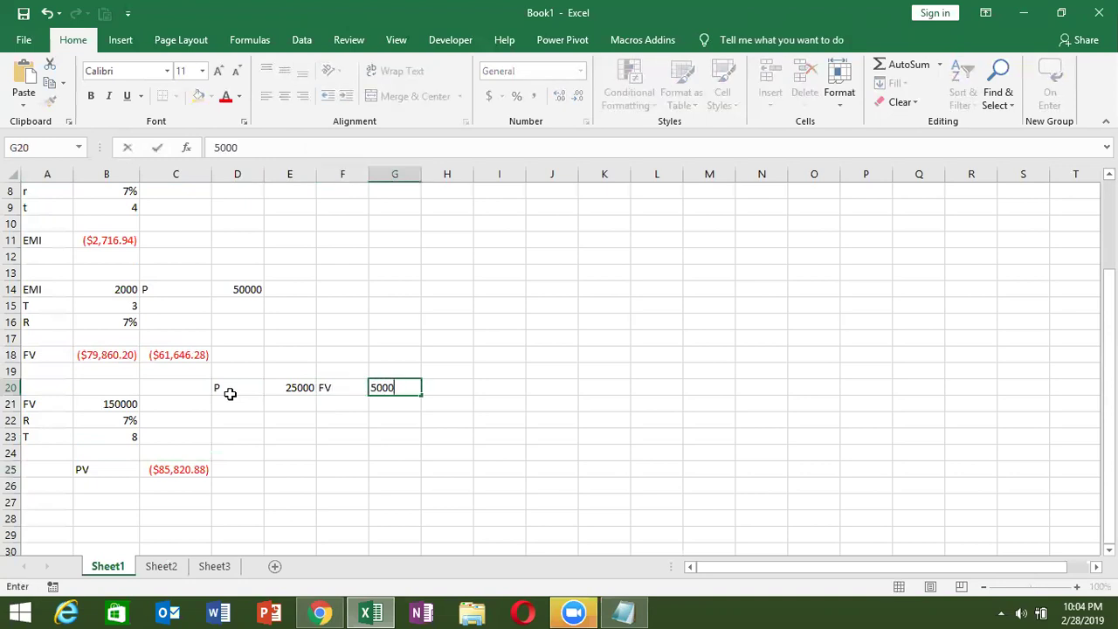
type("0")
key("Return")
- Add r 7% in D21:E21 and begin an NPER formula in E22
key("Left")
key("Left")
key("Left")
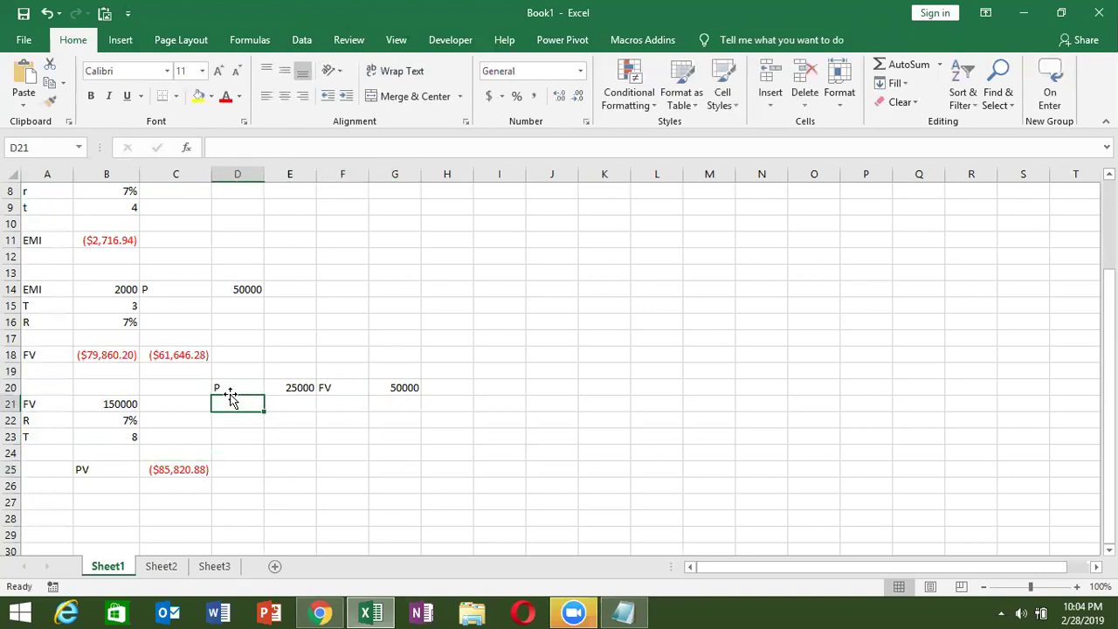
type("r")
key("Right")
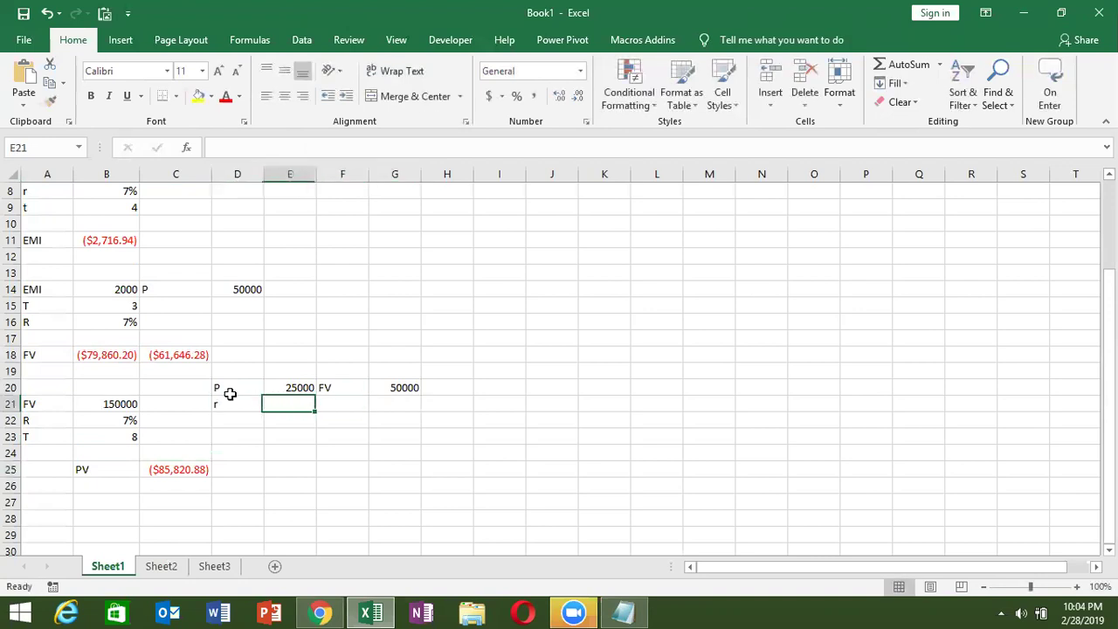
type("7%")
key("Return")
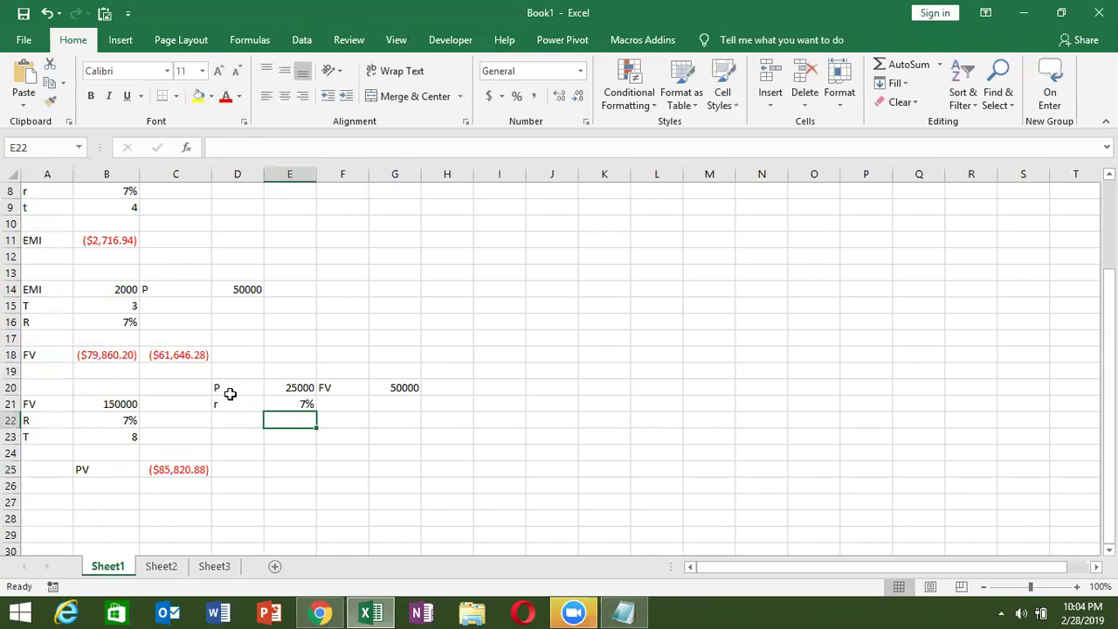
type("=np")
key("Tab")
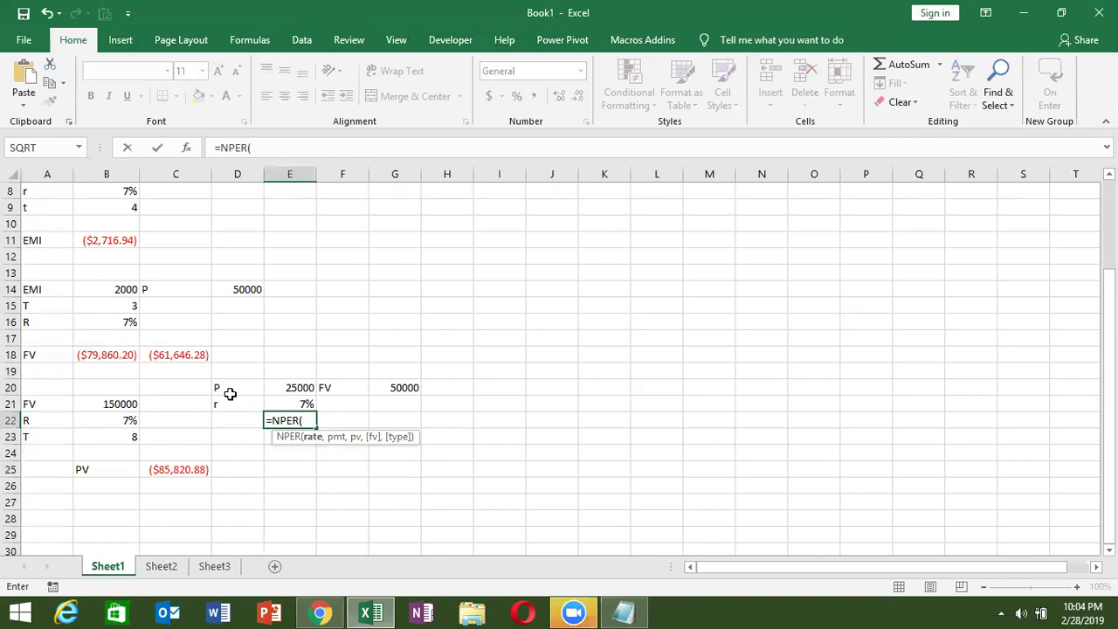
- Complete =NPER(E21/12,,E20,G20) in E22, which returns #NUM!
left_click(289, 402)
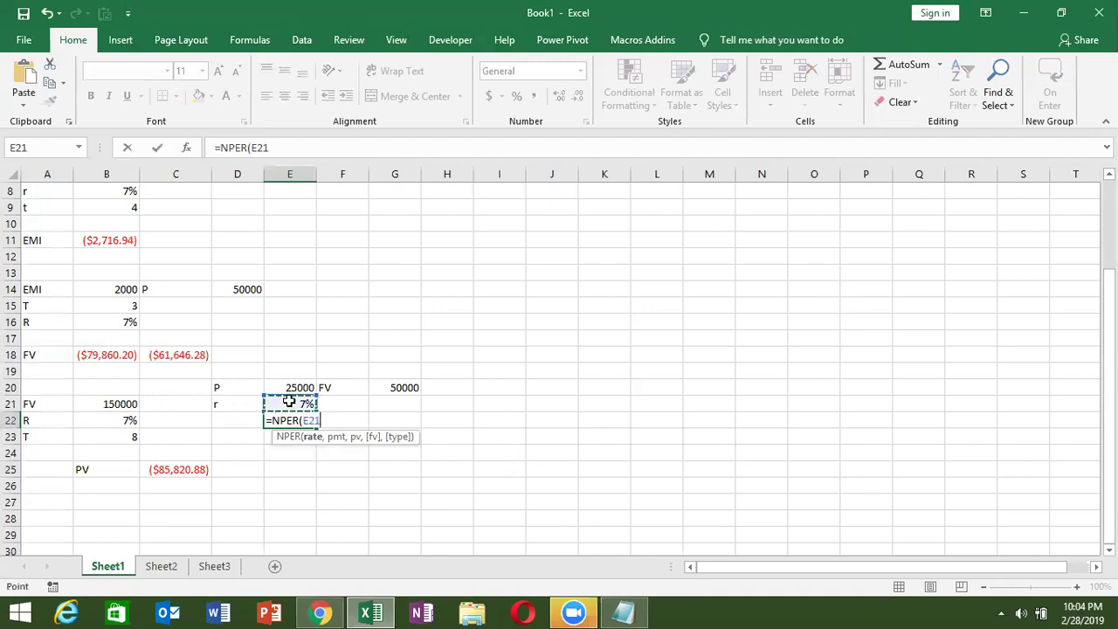
type("/12")
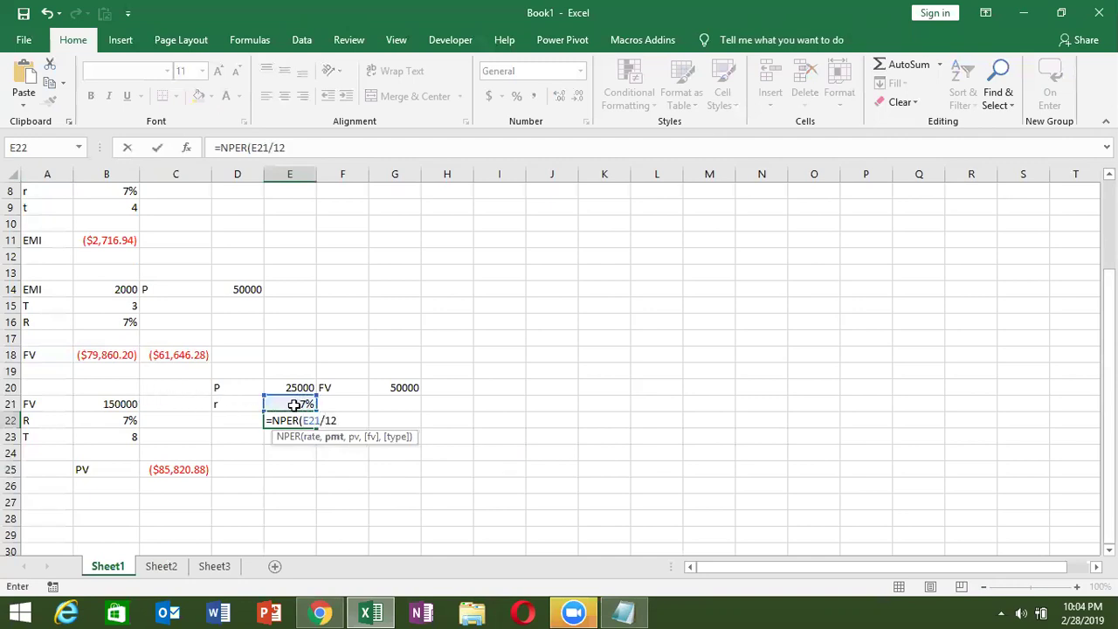
type(",,")
left_click(284, 389)
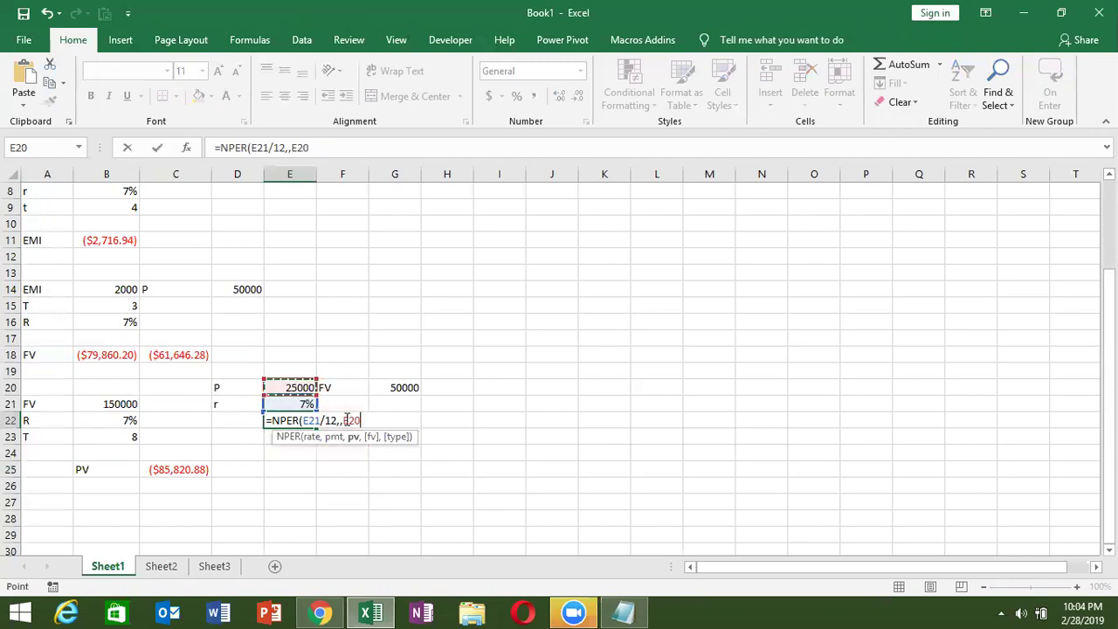
type(",")
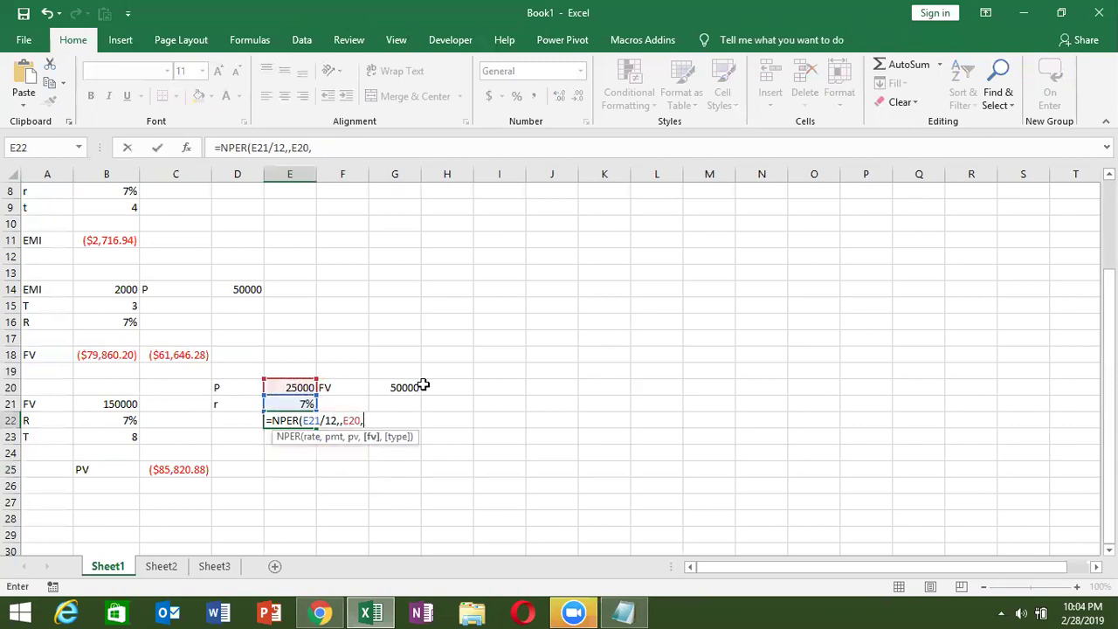
left_click(405, 387)
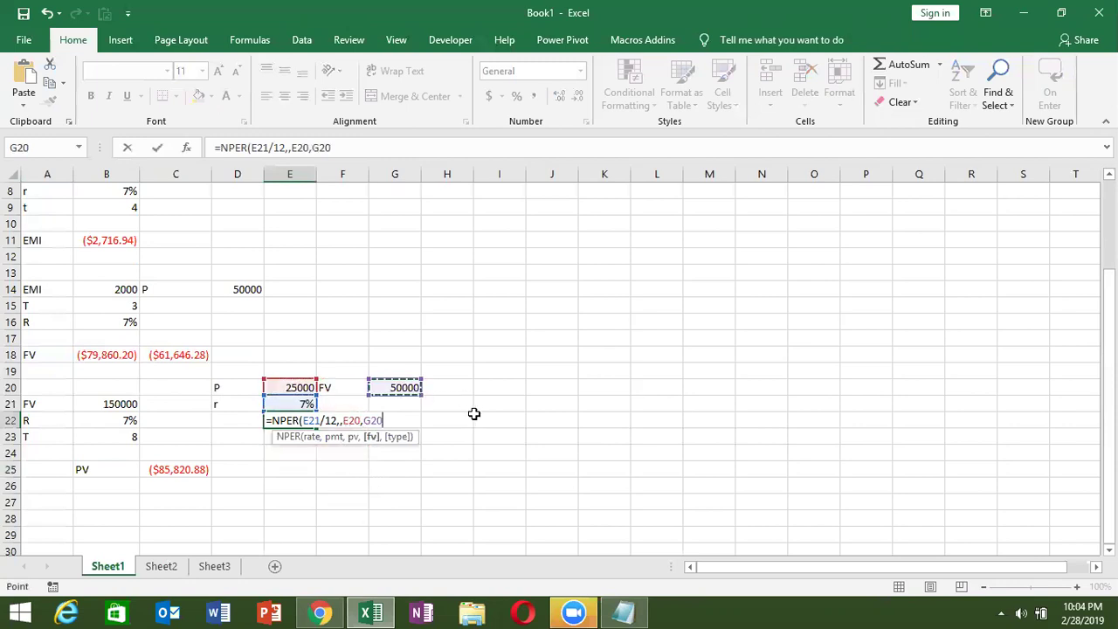
type(")")
key("Return")
key("Up")
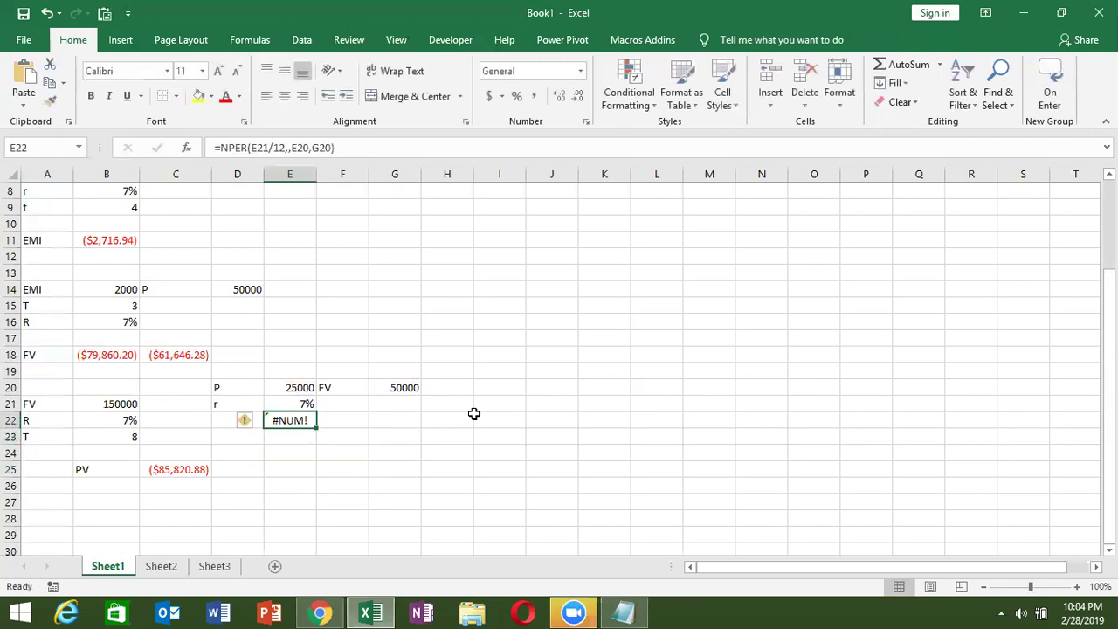
- Compare the earlier formulas in B18 and C18 with the P and FV values in E20 and G20
left_click(98, 357)
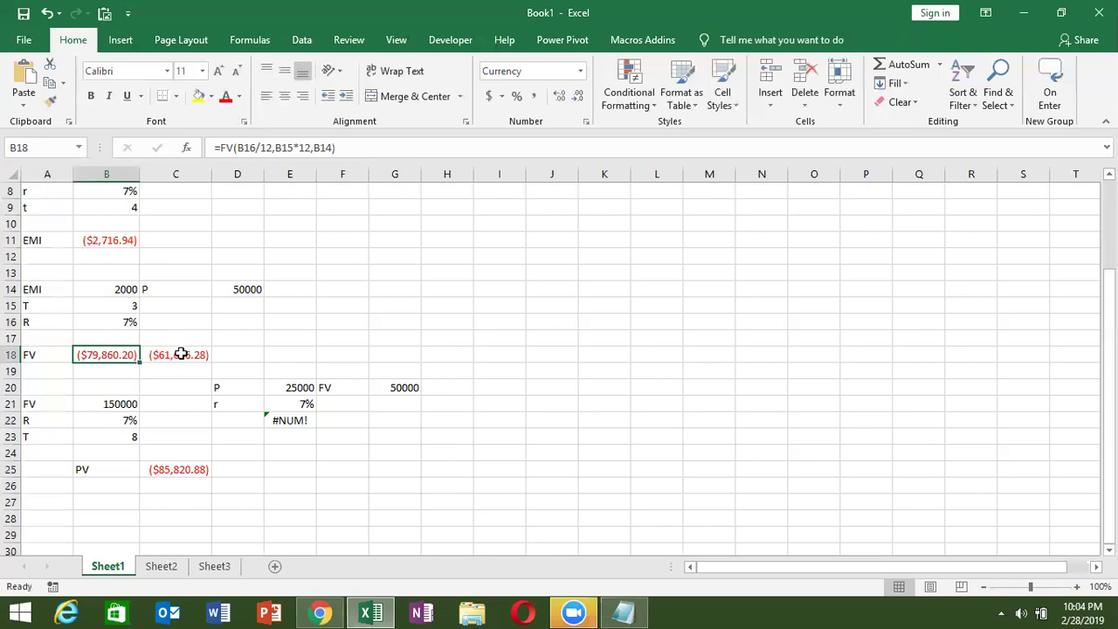
left_click(180, 357)
scroll(178, 354, "up", 2)
scroll(245, 354, "down", 2)
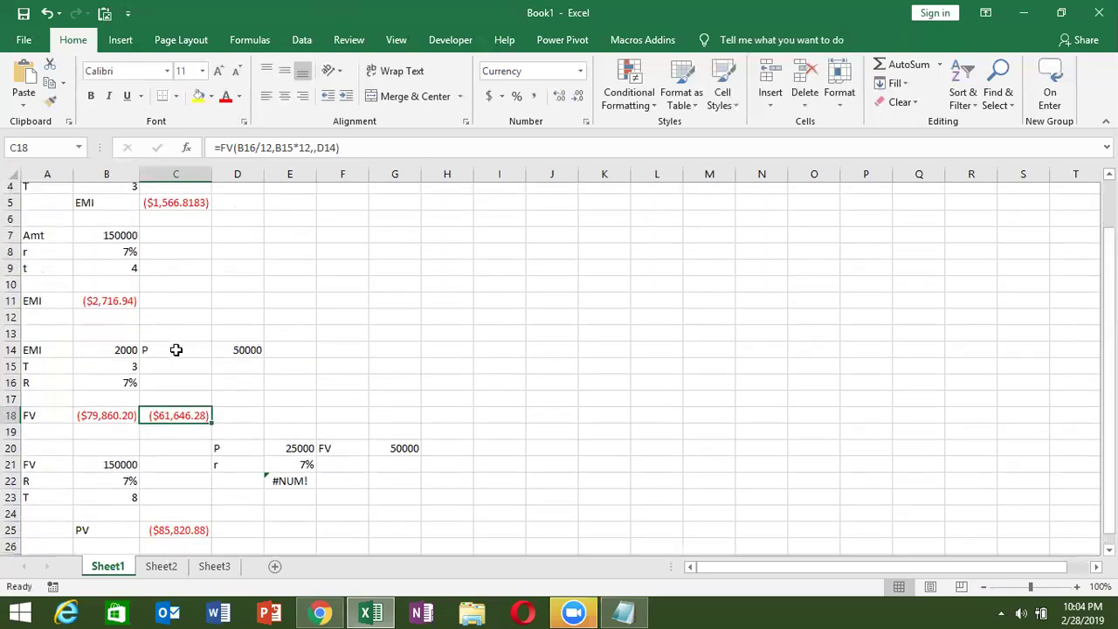
left_click(293, 389)
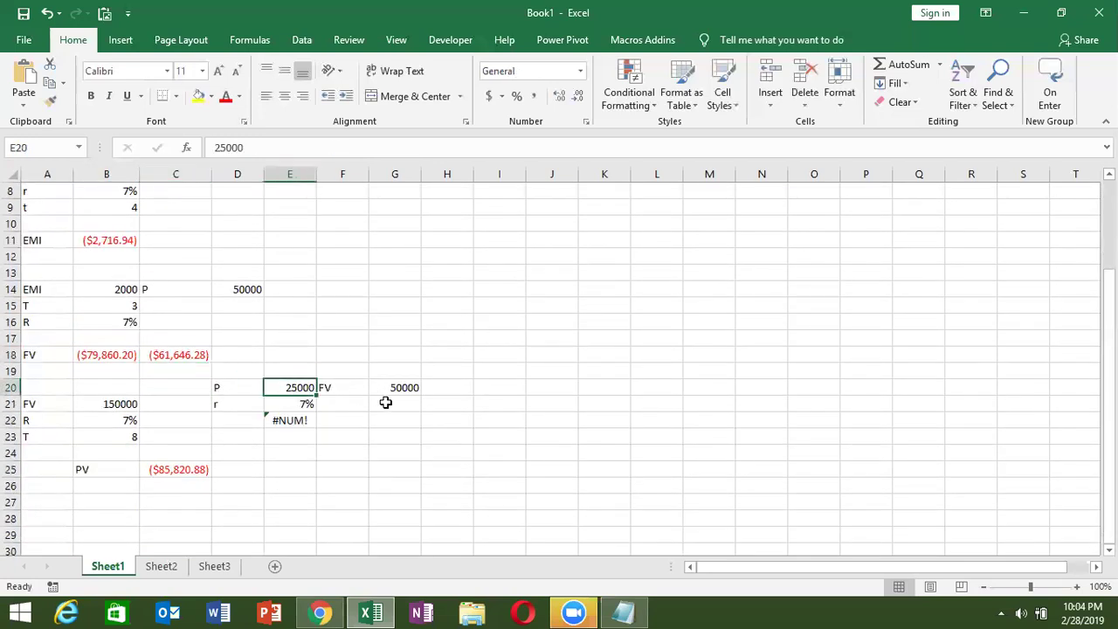
left_click(401, 387)
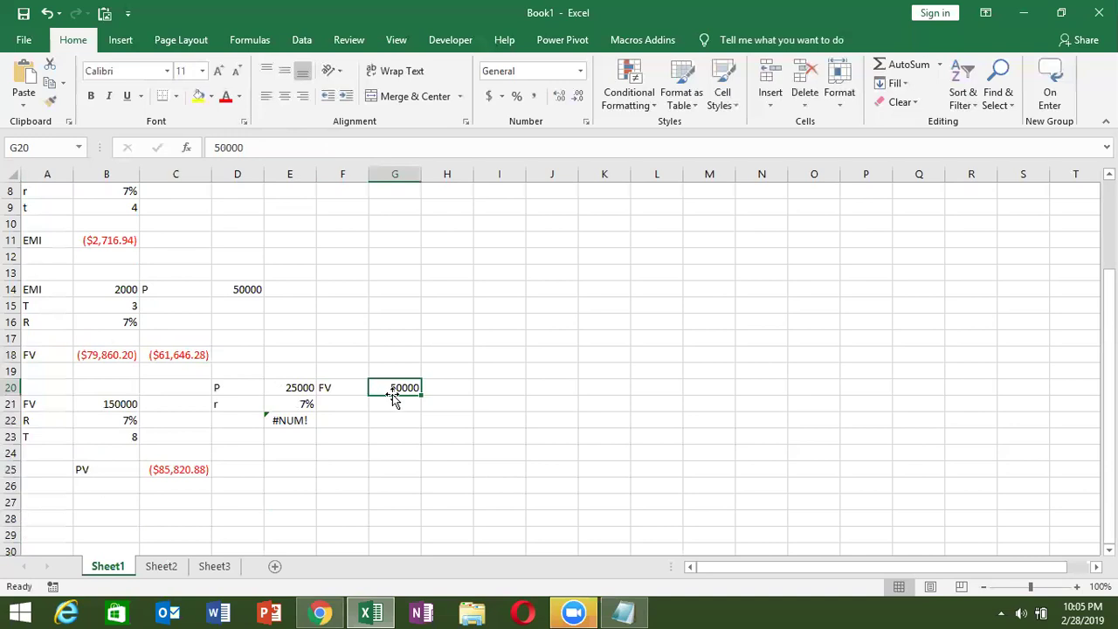
double_click(395, 388)
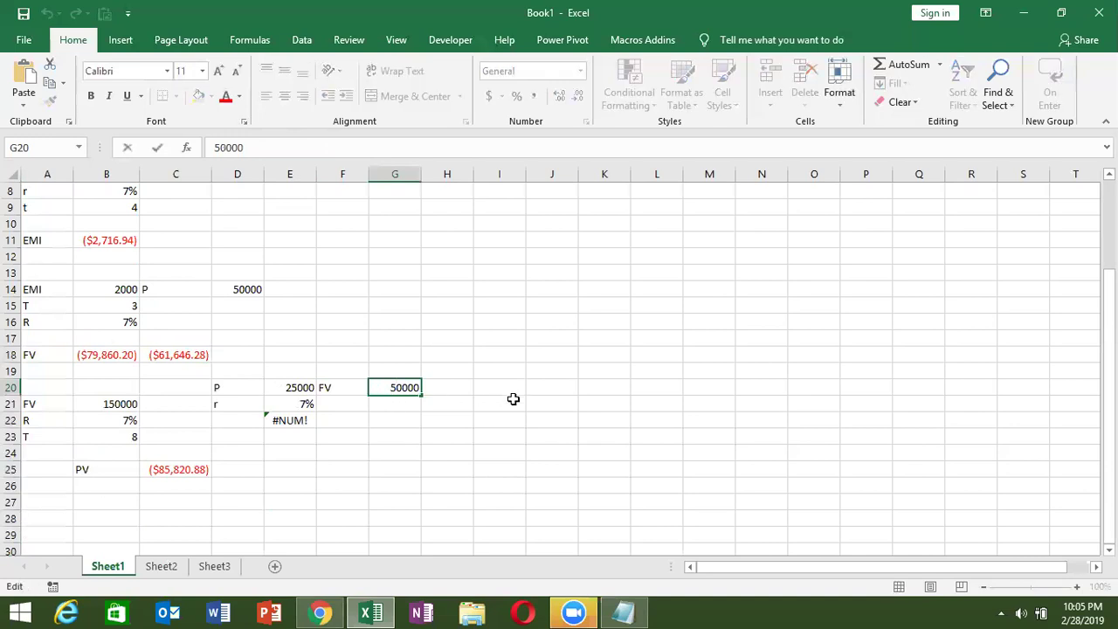
- Change the future value in G20 to -50000 so NPER returns a period count
type("-")
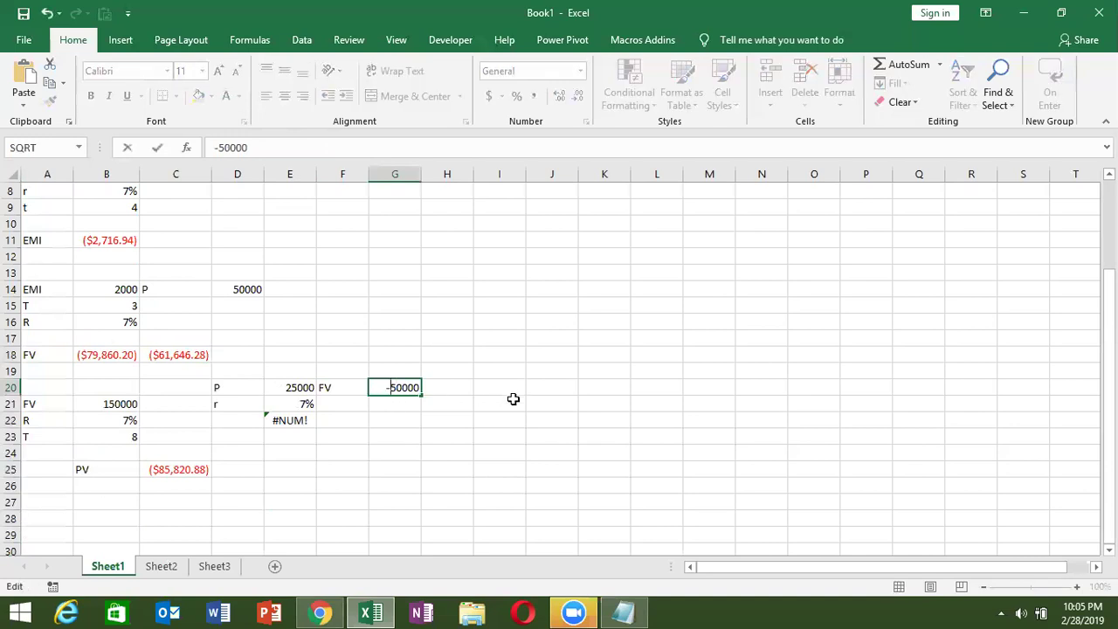
key("Return")
key("Down")
key("Left")
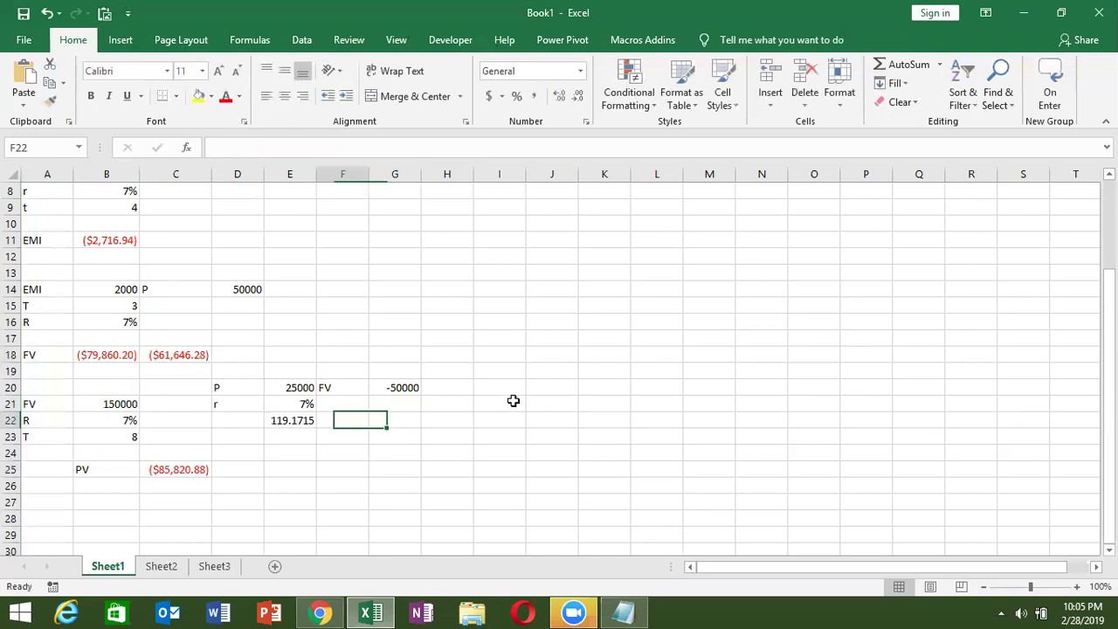
key("Left")
- Convert the months to years in E23 with =E22/12
key("Down")
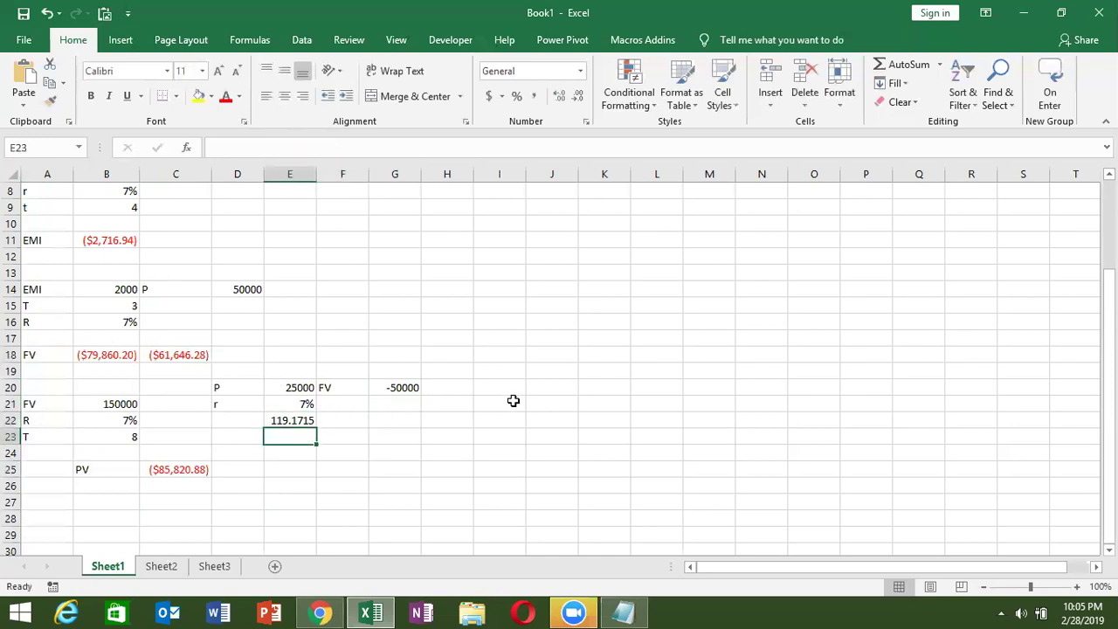
type("=")
key("Up")
type("/12")
key("Return")
key("Up")
key("Up")
key("Down")
key("Up")
key("Up")
key("Up")
- Change the rate in E21 to 8%, giving 104.3183 months and 8.693189 years
key("Down")
type("8")
key("Return")
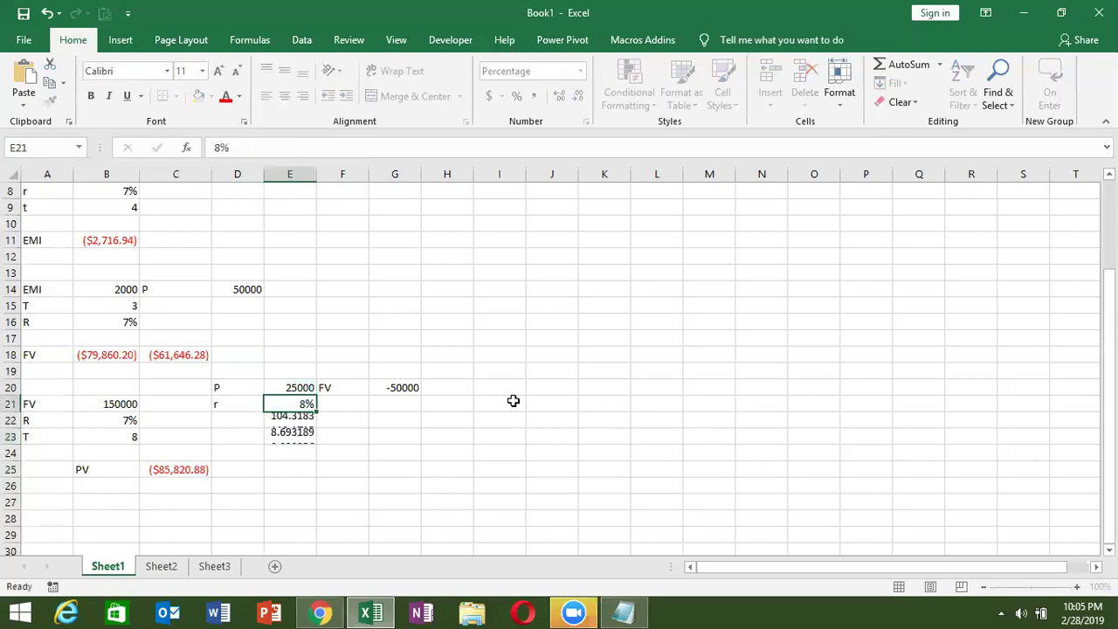
key("Up")
key("Up")
key("Down")
key("Down")
key("Down")
key("Up")
key("Up")
key("Up")
key("Up")
key("Up")
key("Up")
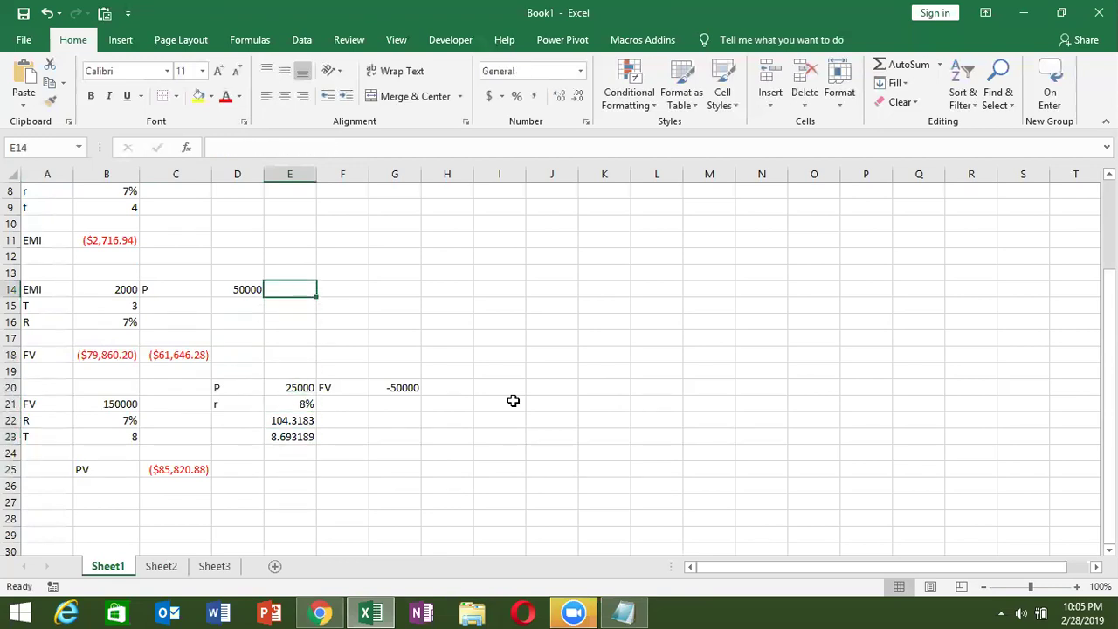
key("Up")
key("Up")
key("Up")
key("Up")
key("Up")
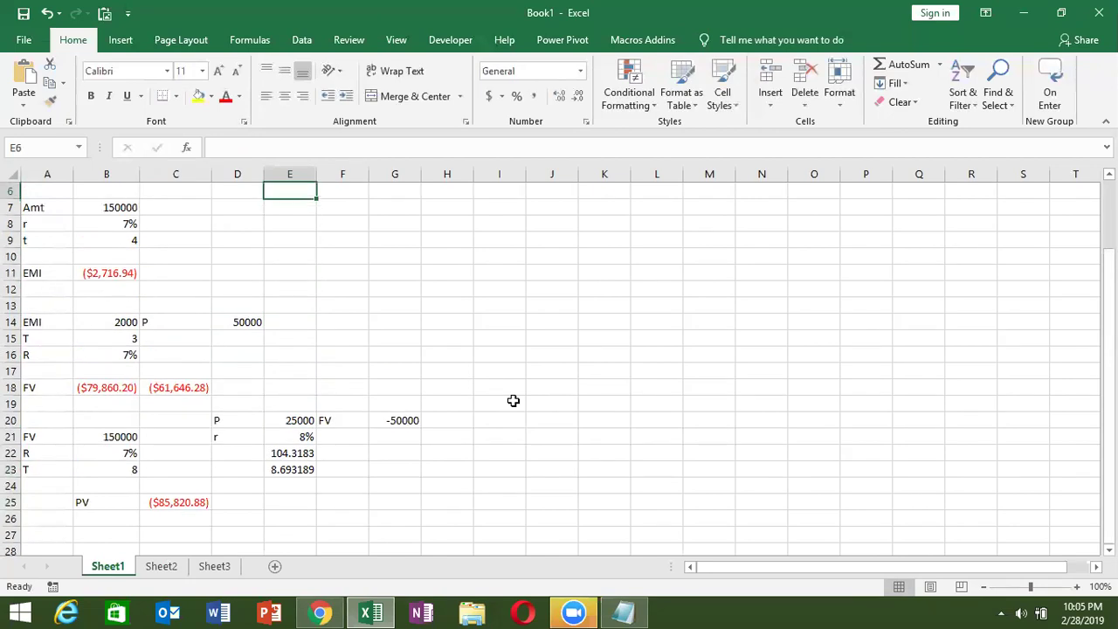
left_click(331, 470)
scroll(296, 534, "up", 2)
scroll(294, 531, "down", 3)
scroll(295, 521, "down", 1)
scroll(297, 524, "up", 1)
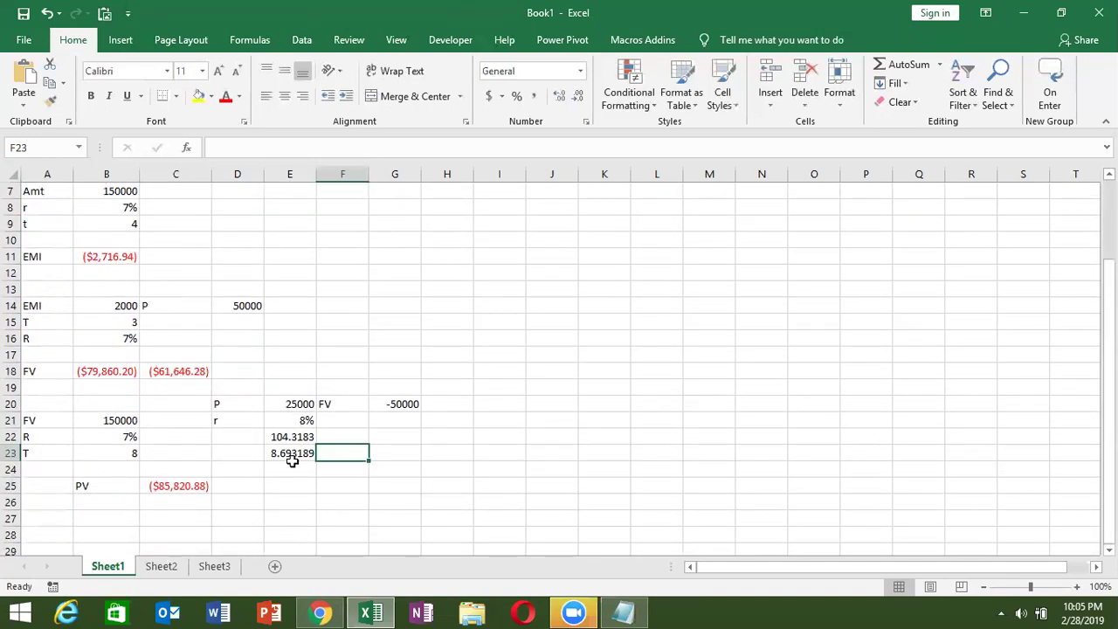
left_click_drag(232, 503, 247, 568)
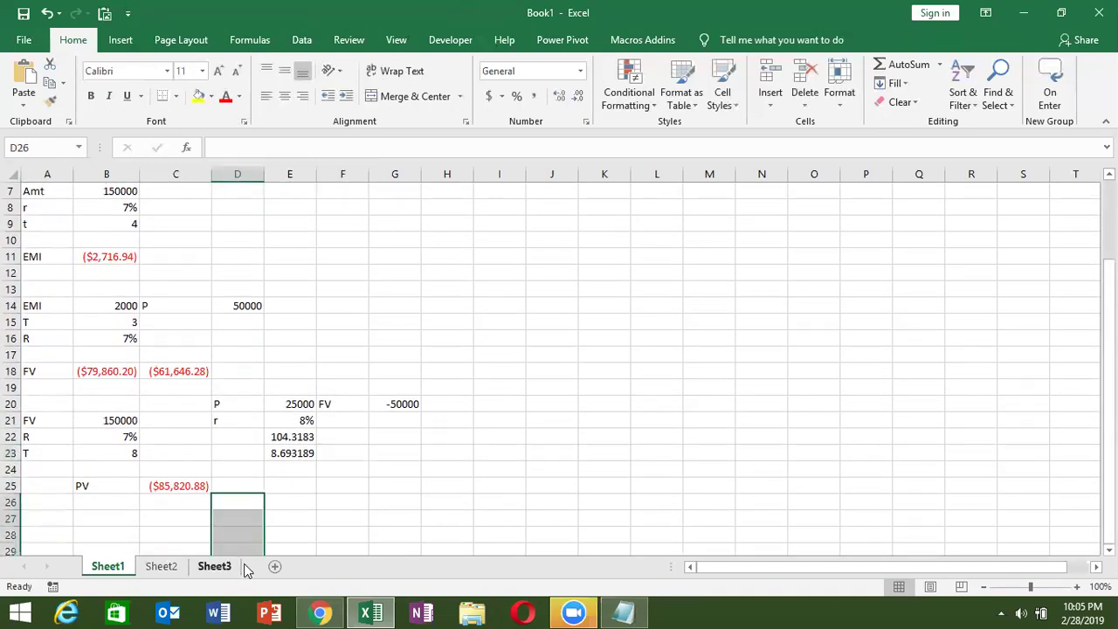
left_click(288, 453)
scroll(268, 503, "up", 2)
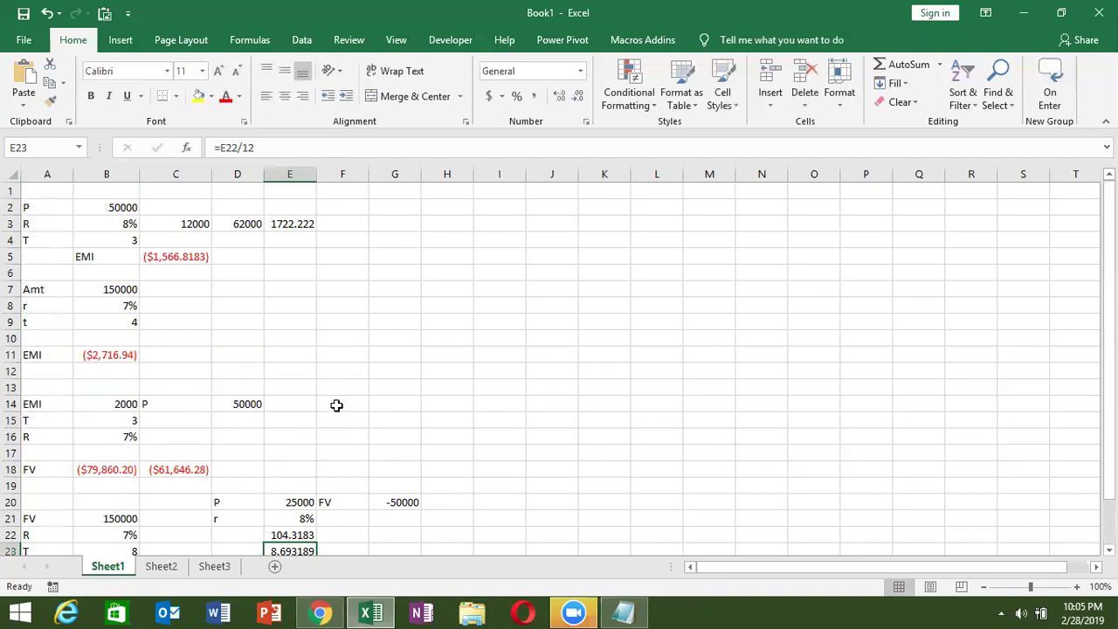
left_click(145, 256)
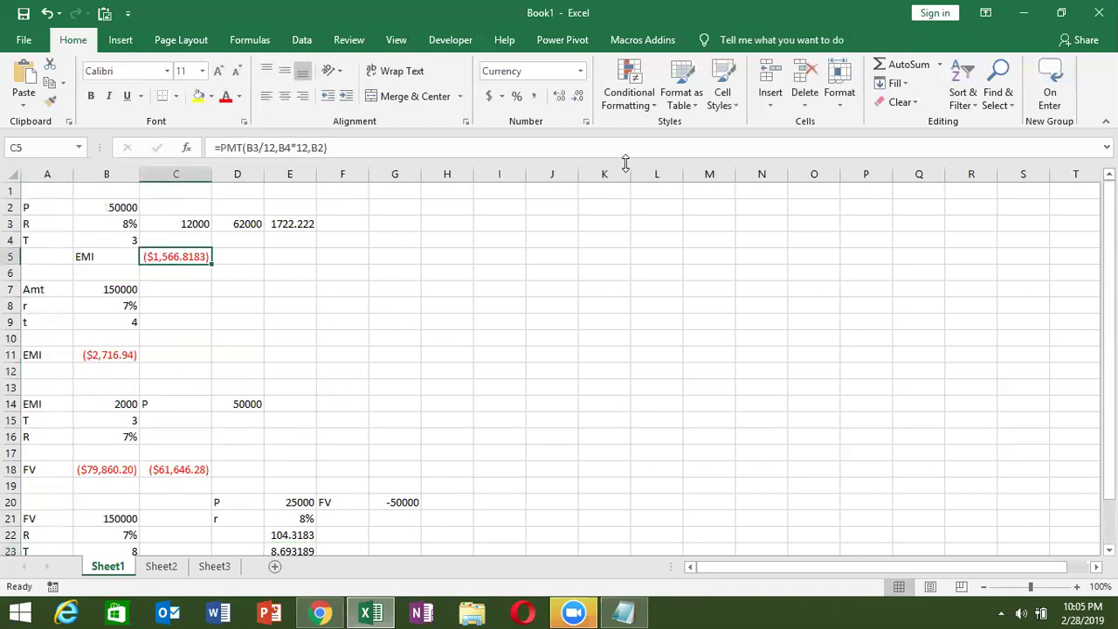
key("Up")
key("Up")
key("Left")
key("Down")
key("Down")
key("Up")
key("Up")
key("Up")
key("Up")
key("Down")
key("Down")
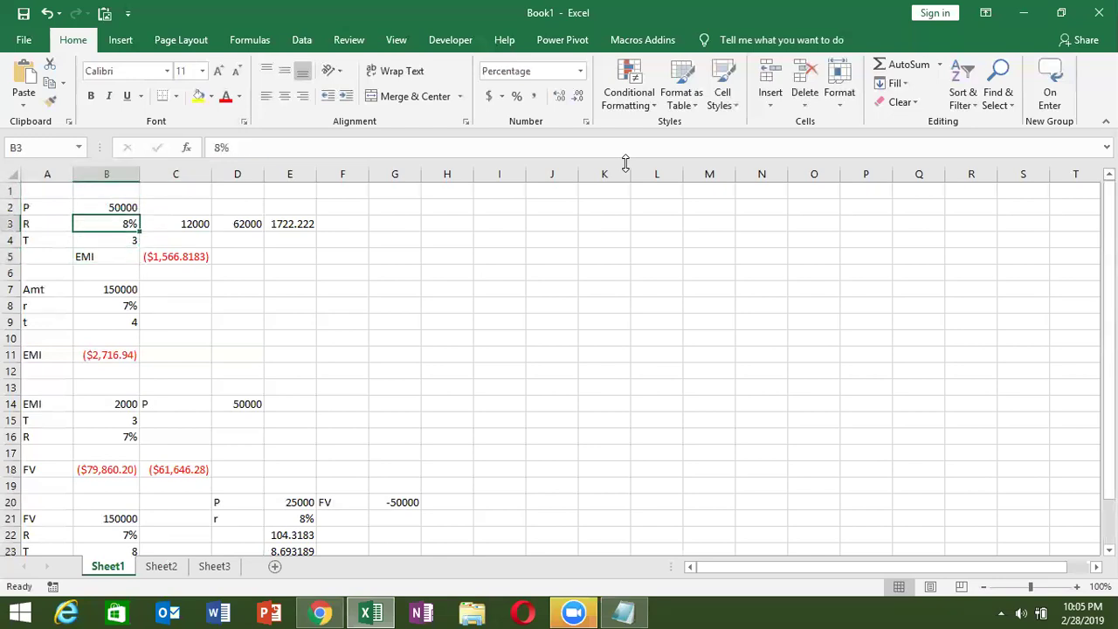
key("Down")
key("Right")
key("Down")
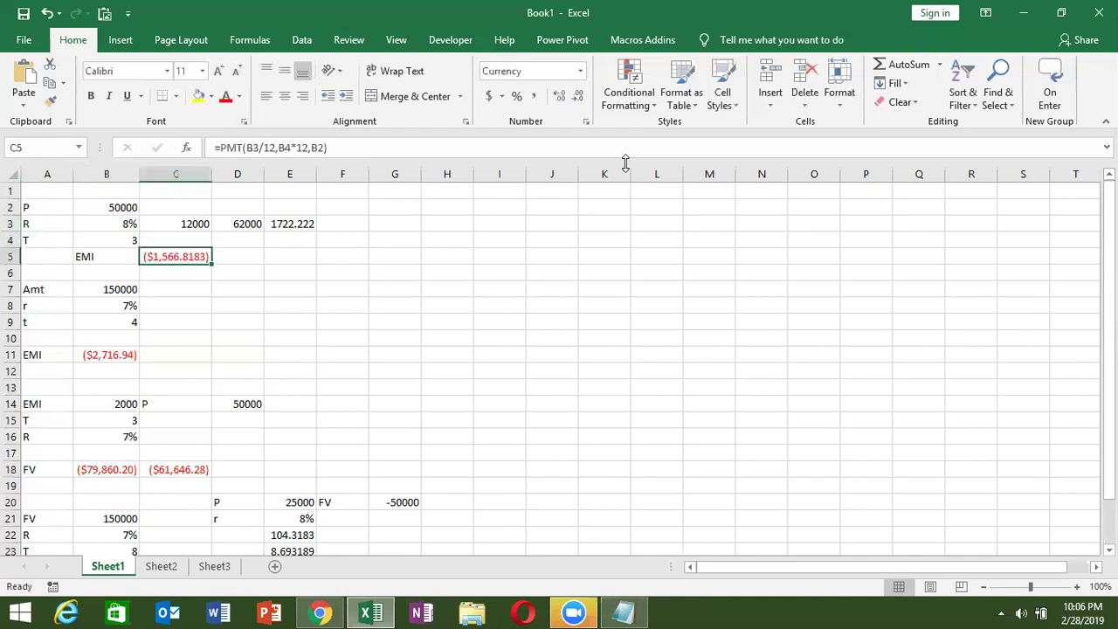
key("Up")
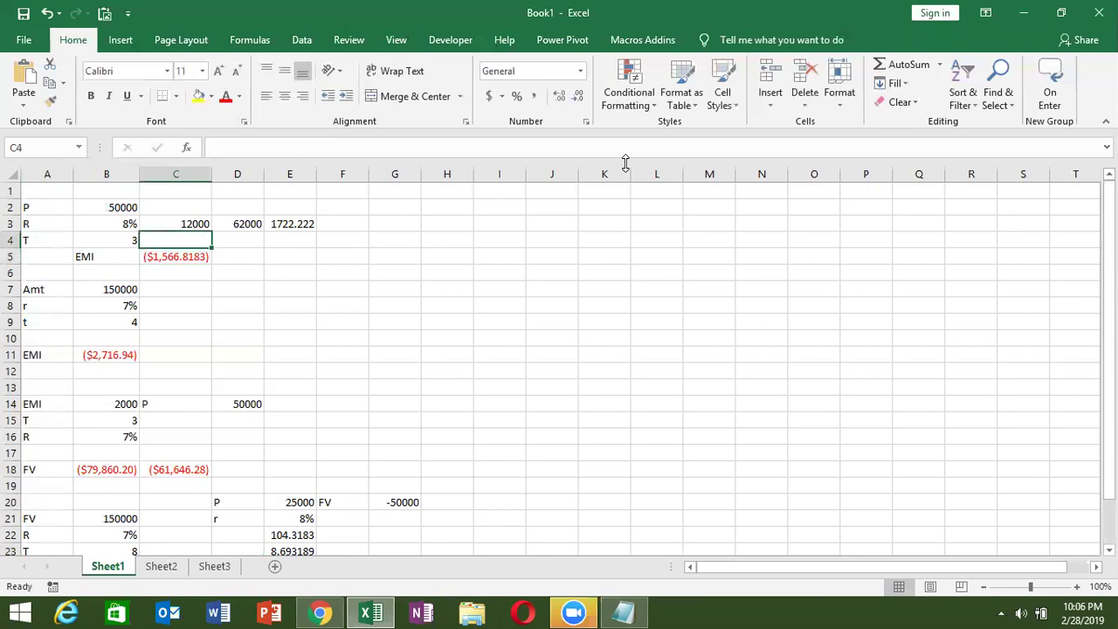
key("Left")
key("Right")
key("Right")
key("Right")
key("Down")
- Enter 24 in E5 and =C5*E5 in F5, giving a total repayment of ($37,603.64)
type("24")
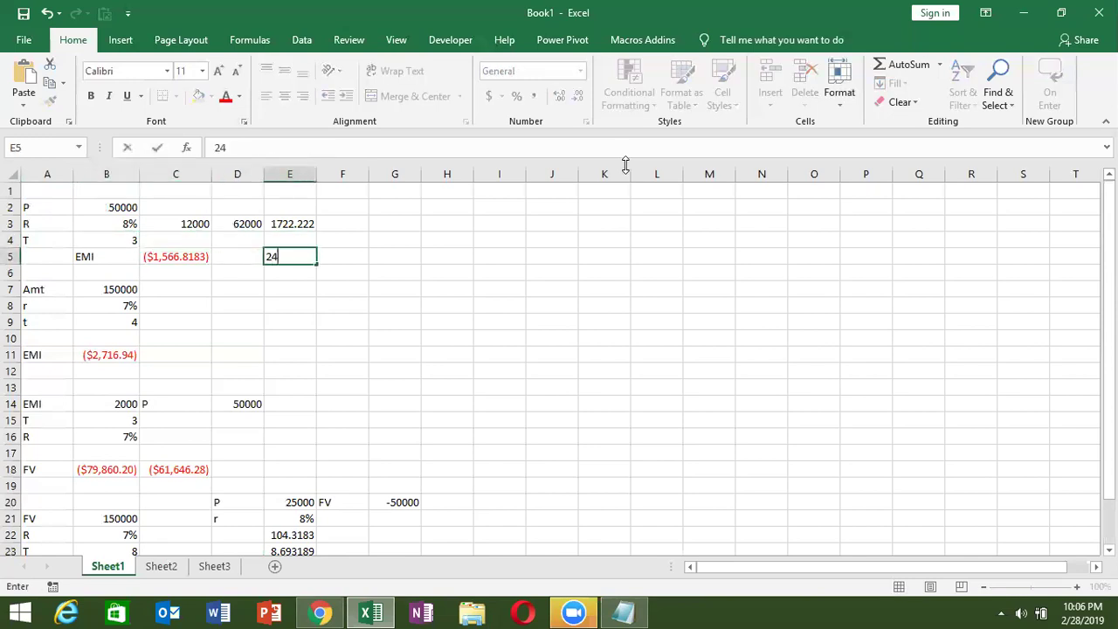
key("Tab")
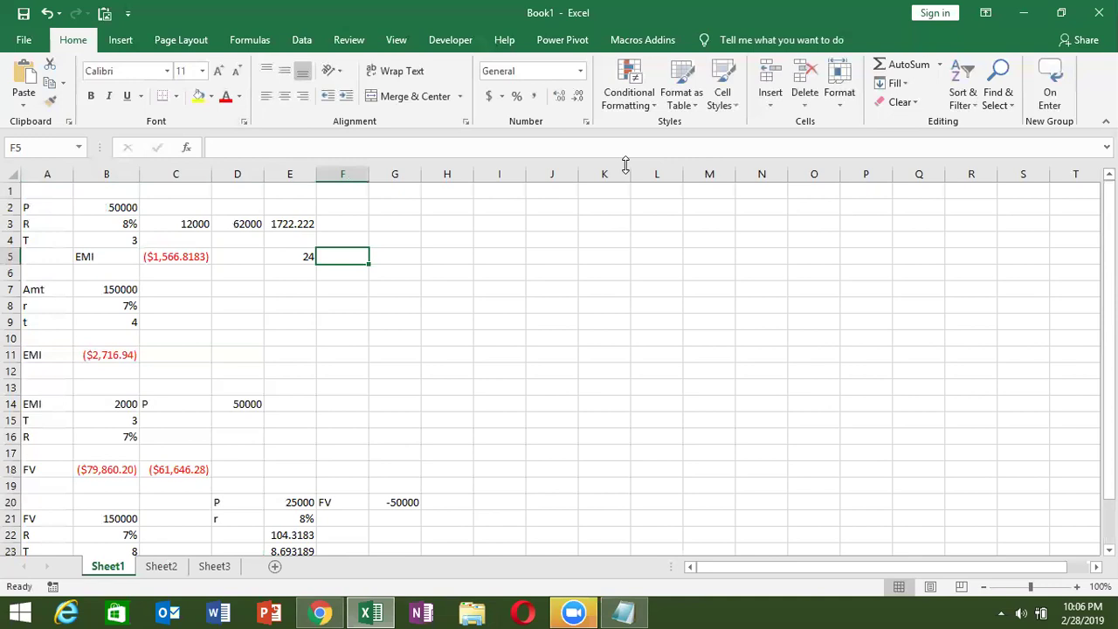
type("=")
key("Left")
key("Left")
key("Left")
type("*")
key("Left")
key("Return")
key("Up")
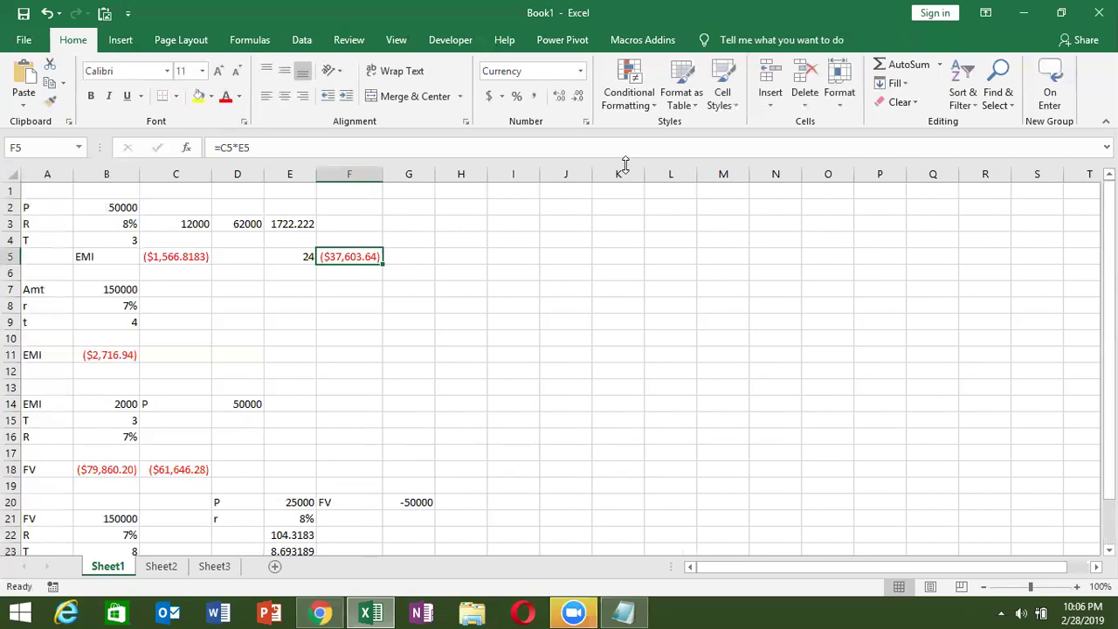
left_click(161, 566)
left_click(220, 212)
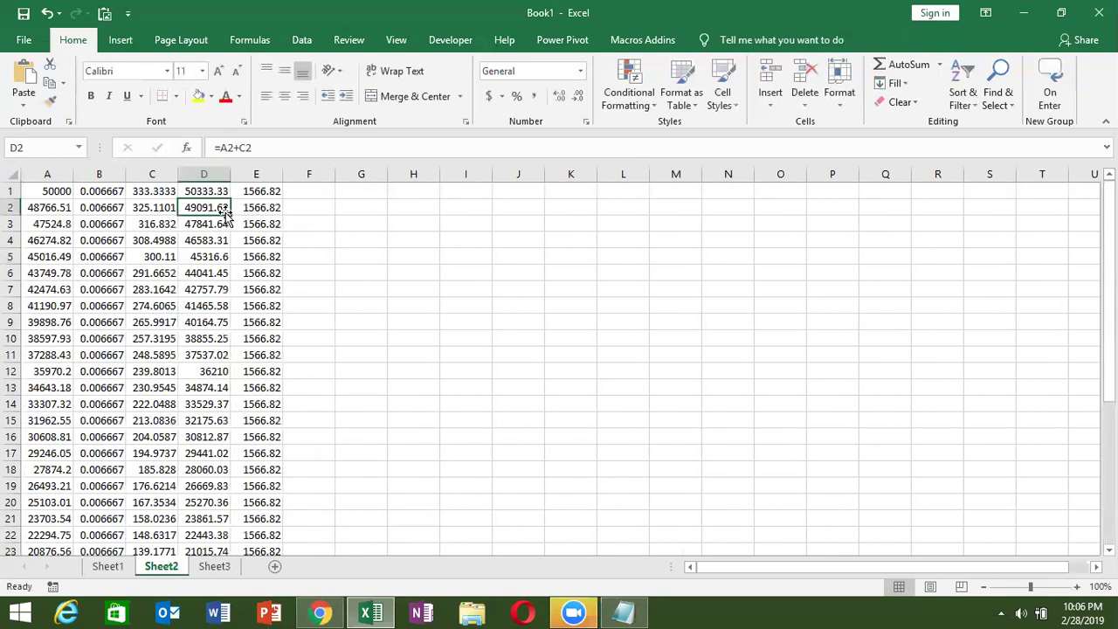
key("Up")
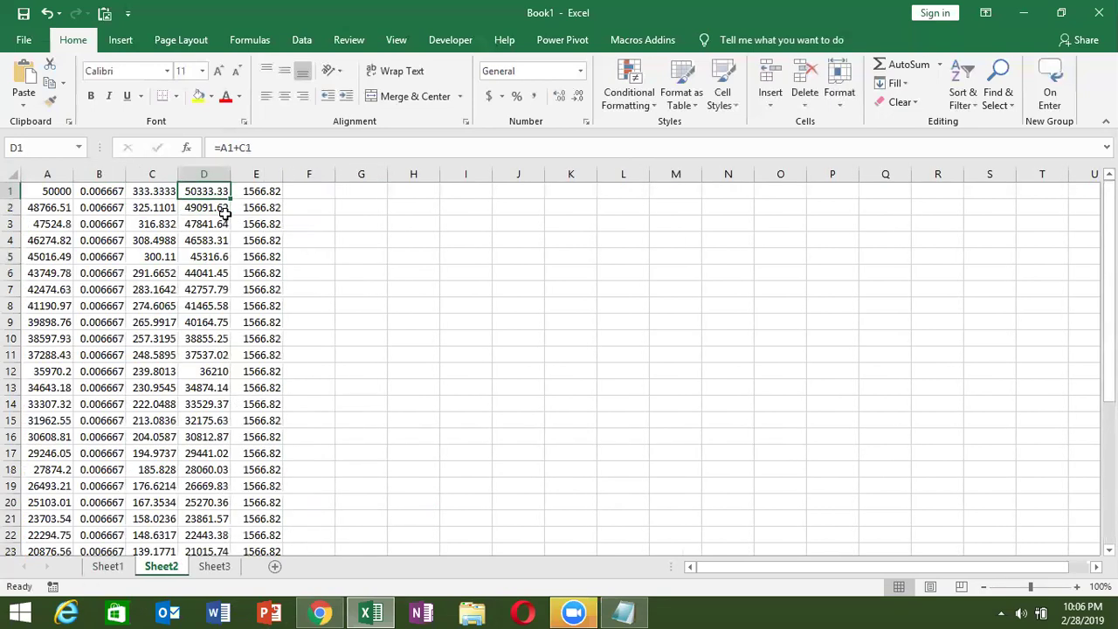
key("Left")
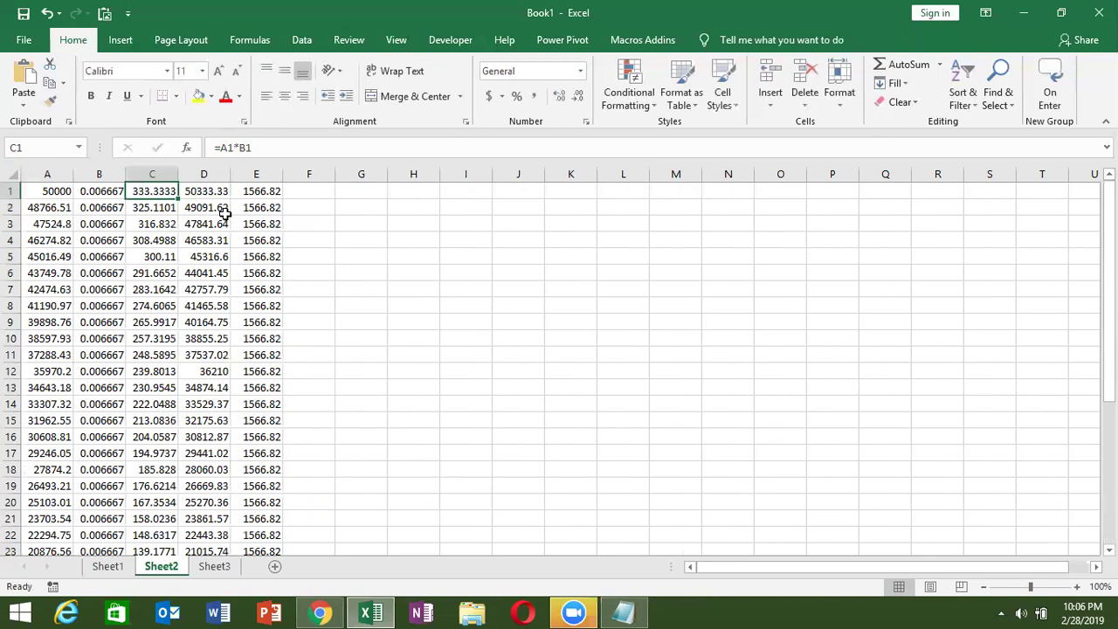
key("shift+Down")
key("shift+Down")
key("shift+Down")
key("shift+Down")
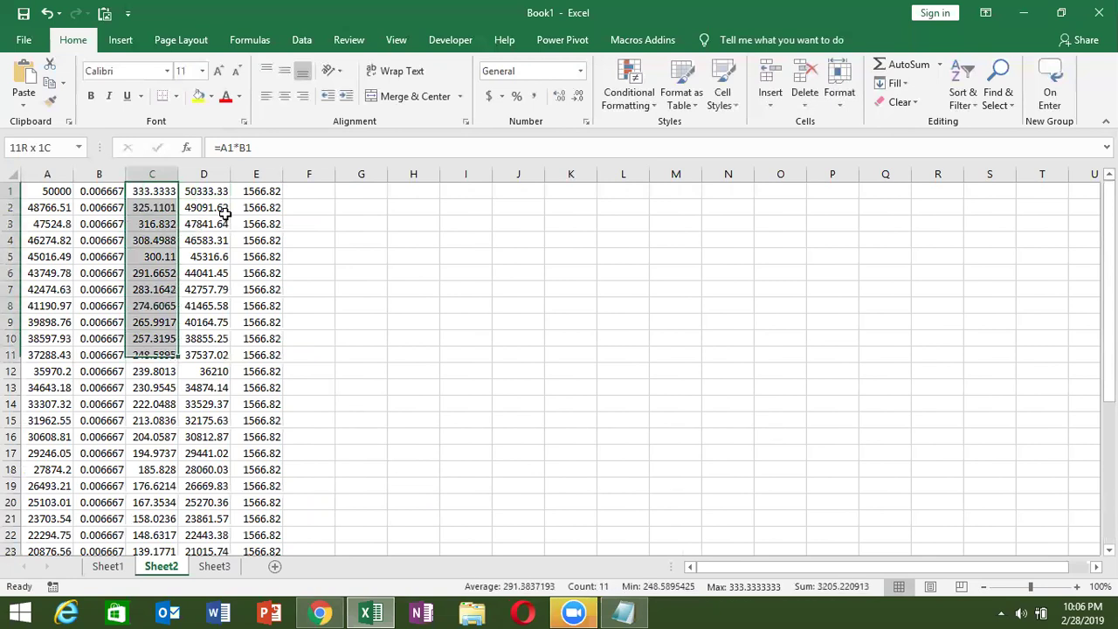
key("shift+Down")
key("shift+Down")
key("shift+Down")
key("shift+Down")
key("shift+Down")
key("shift+Down")
key("shift+Down")
key("shift+Down")
key("shift+Down")
key("shift+Down")
key("shift+Down")
key("shift+Down")
key("shift+Down")
key("shift+Down")
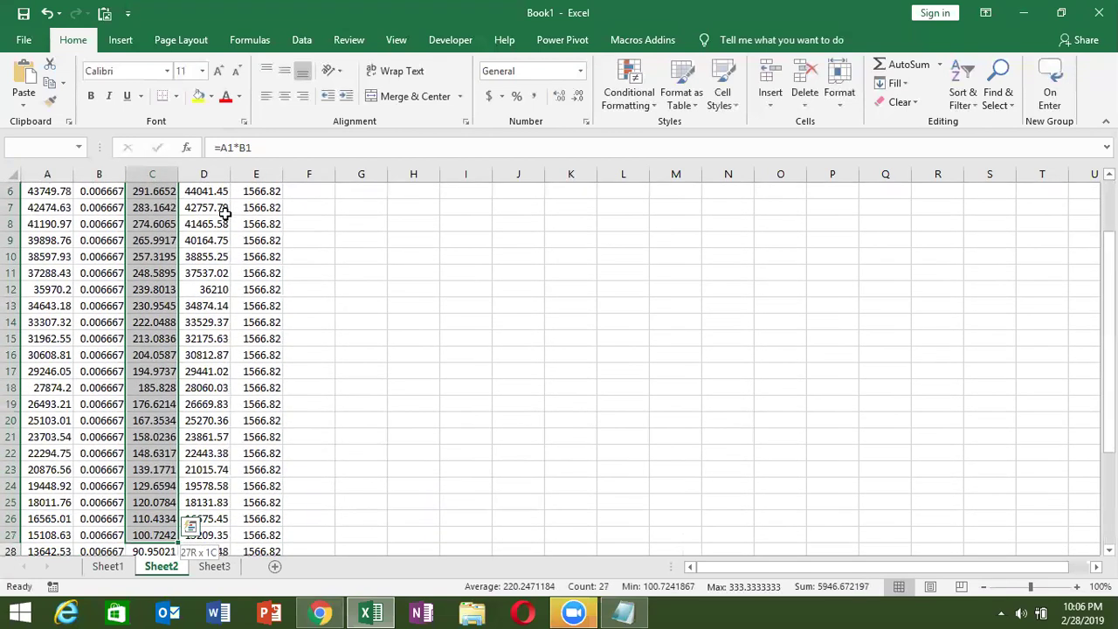
key("shift+Up")
key("shift+Up")
key("shift+Up")
key("shift+Up")
key("shift+Down")
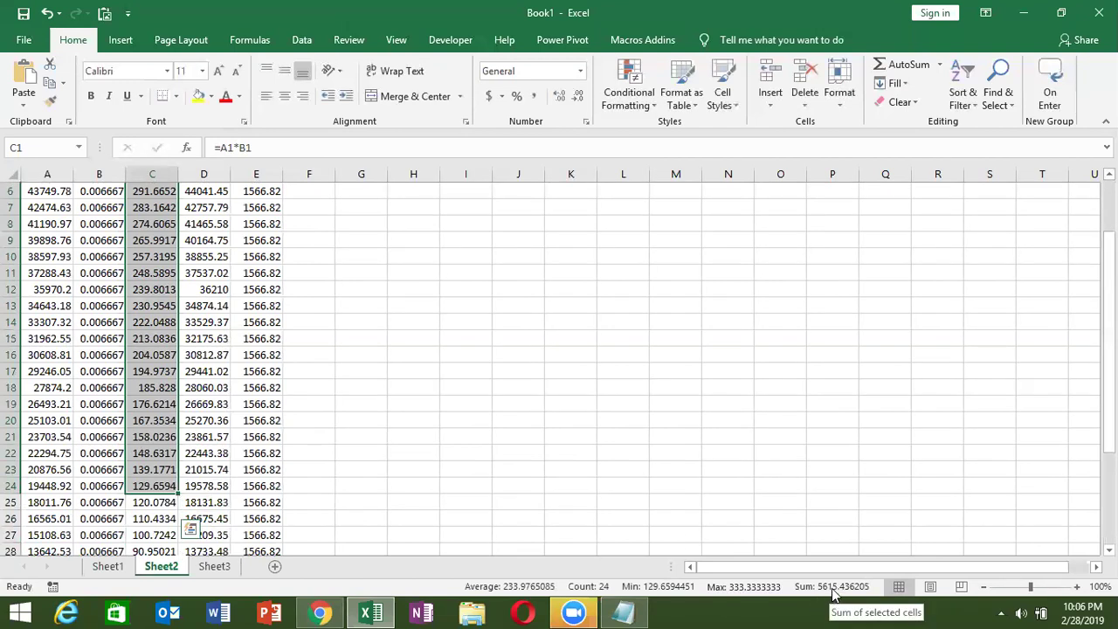
scroll(736, 544, "up", 1)
scroll(737, 545, "up", 2)
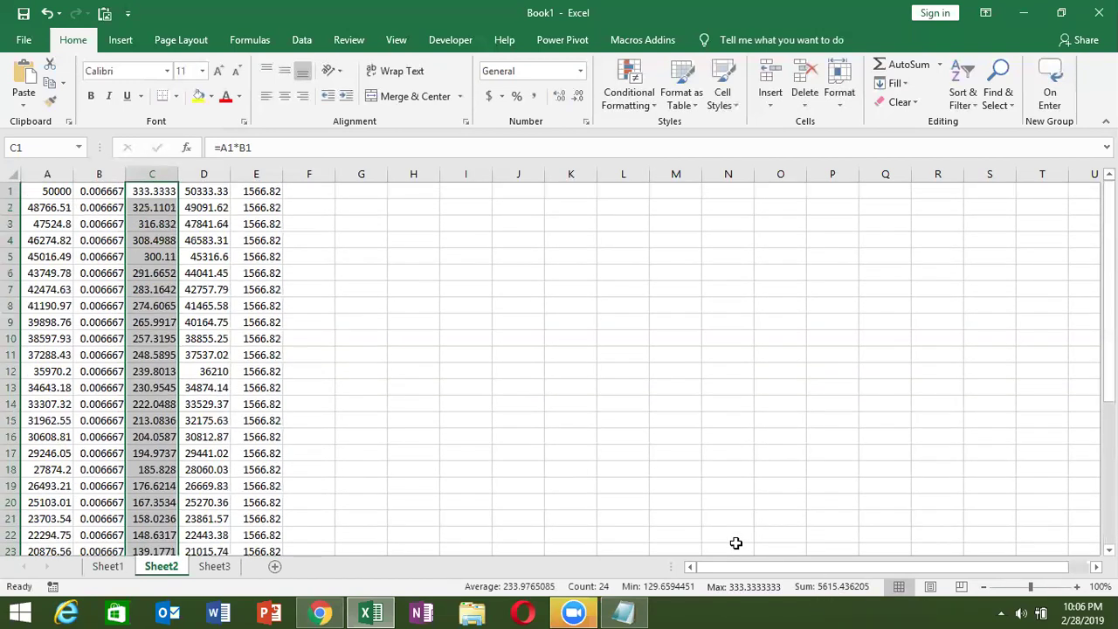
left_click(121, 568)
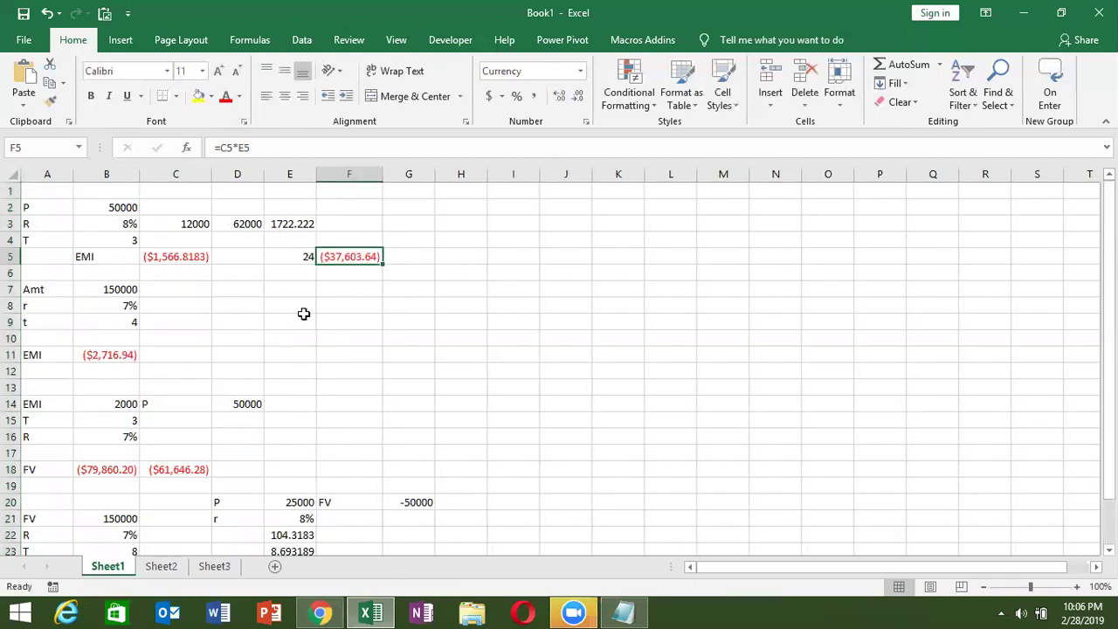
- Enter =F5-5600 in F6, giving ($43,203.64), and recheck the formula
left_click(340, 273)
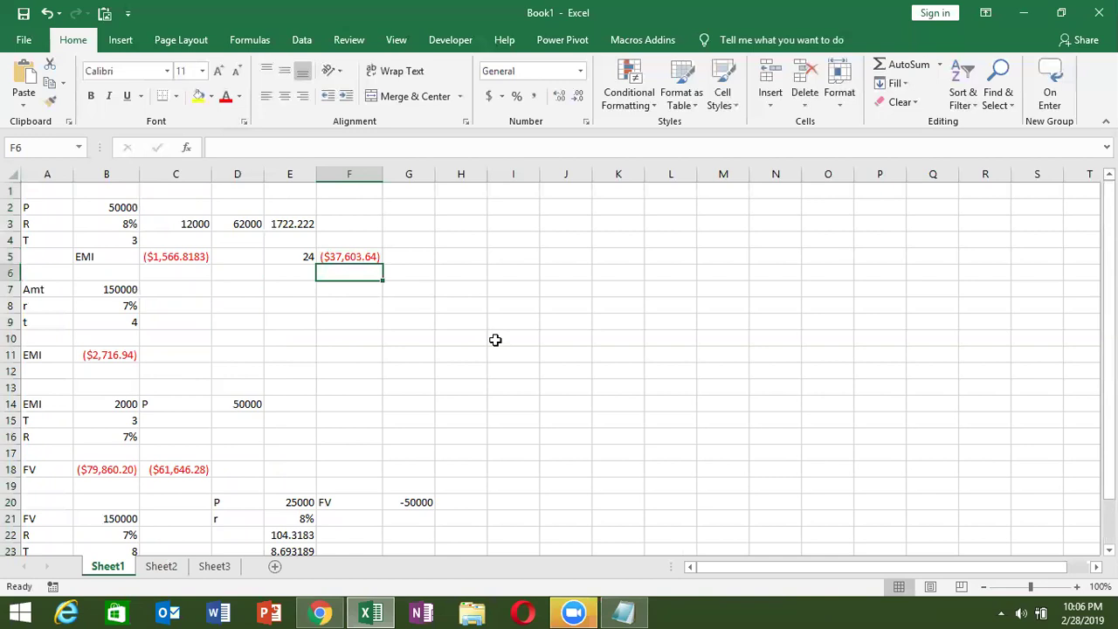
type("=")
key("Up")
key("F4")
key("F4")
key("F4")
key("F4")
type("-5600")
key("Return")
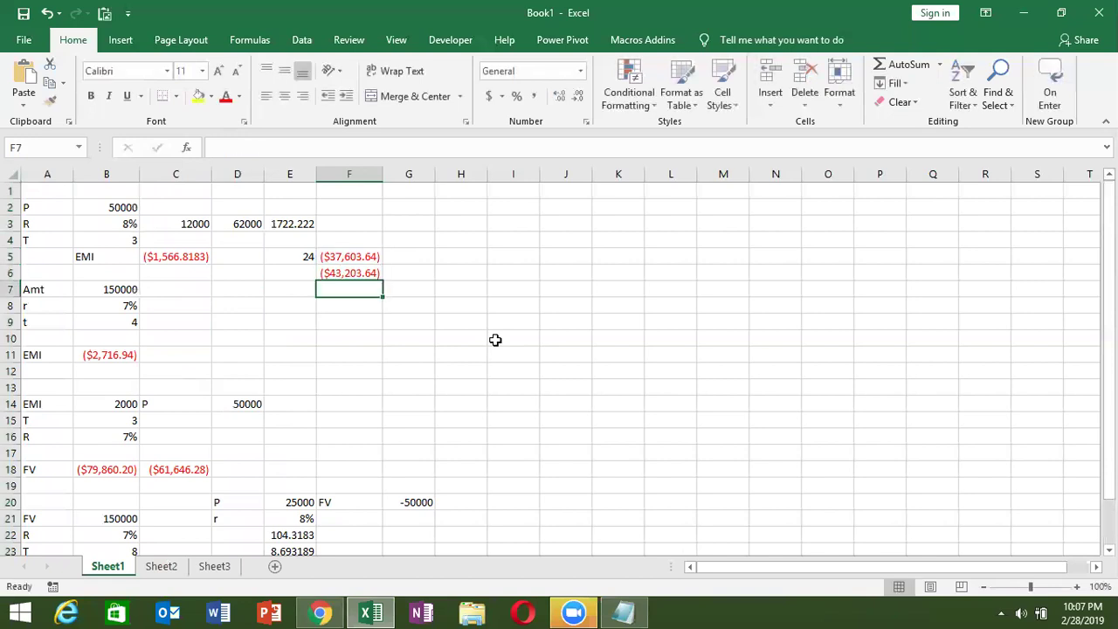
key("Up")
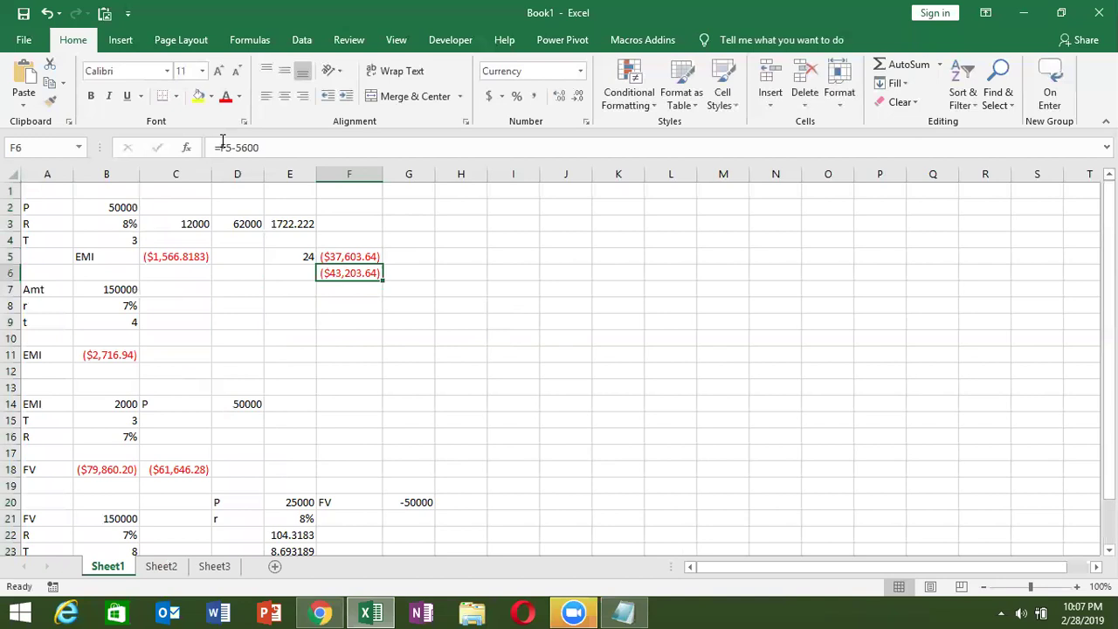
double_click(247, 149)
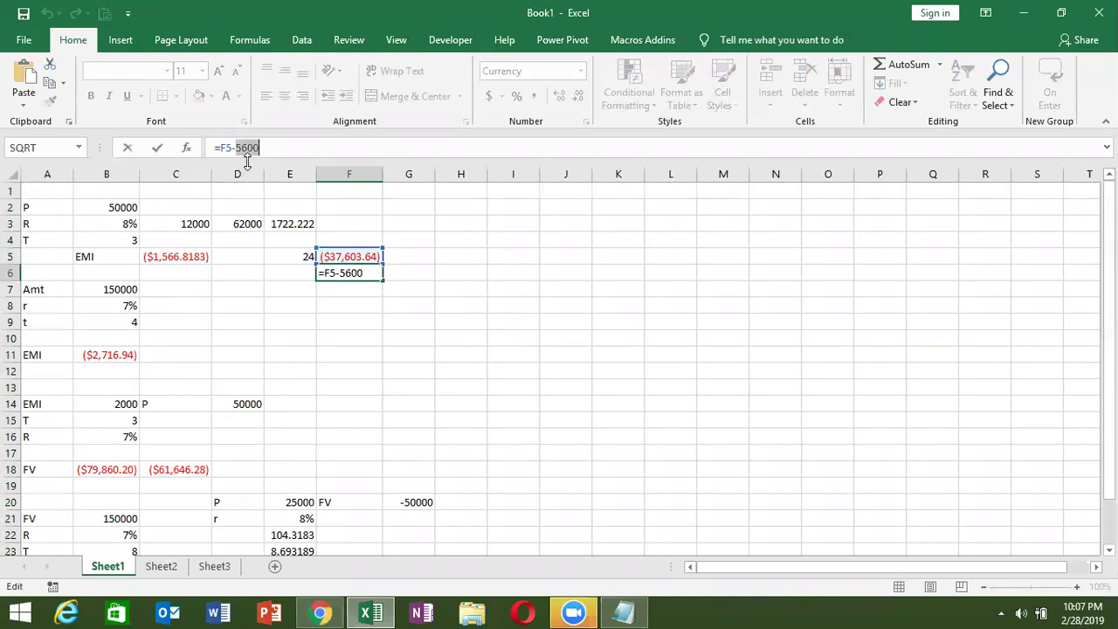
key("ctrl+Return")
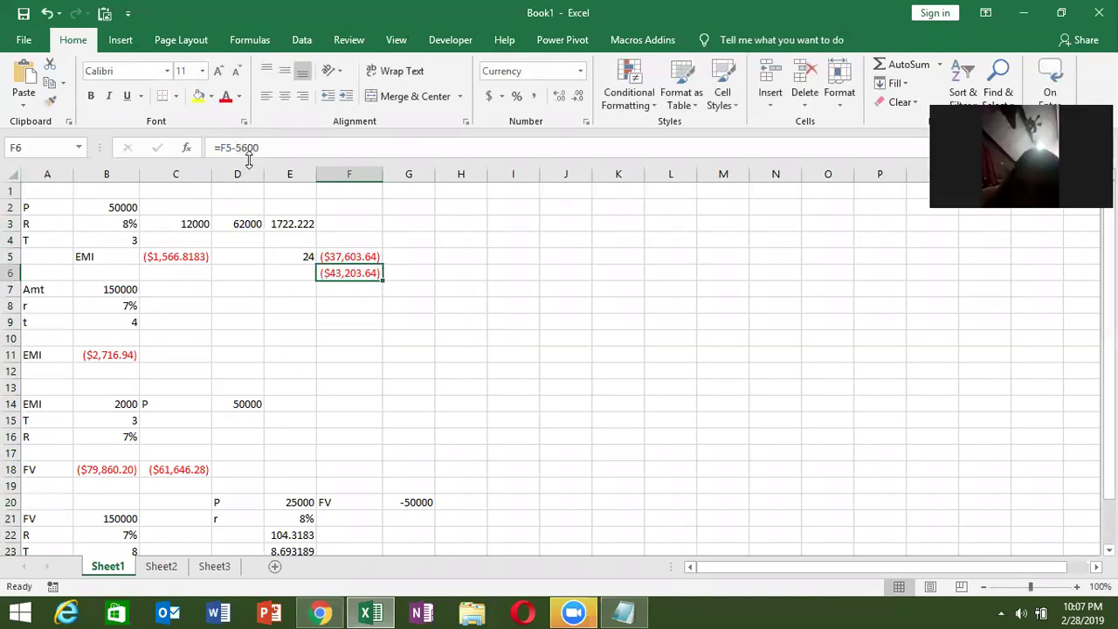
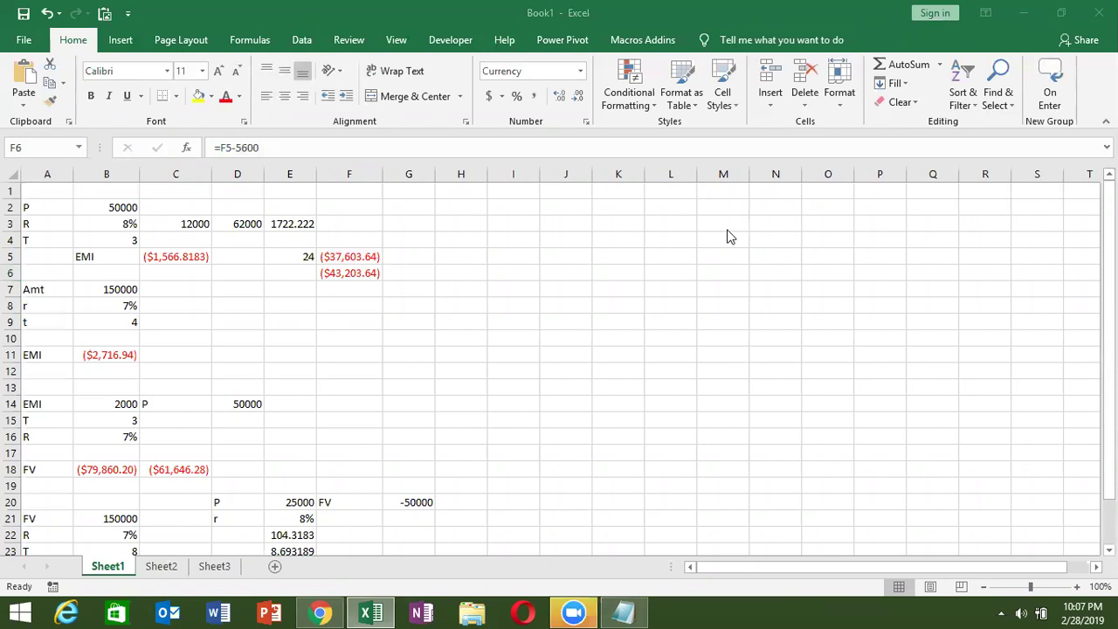
- Wrap F5 in ABS so F6 reads =ABS(F5)-5600, returning $32,003.64
left_click(346, 268)
left_click_drag(270, 225, 301, 255)
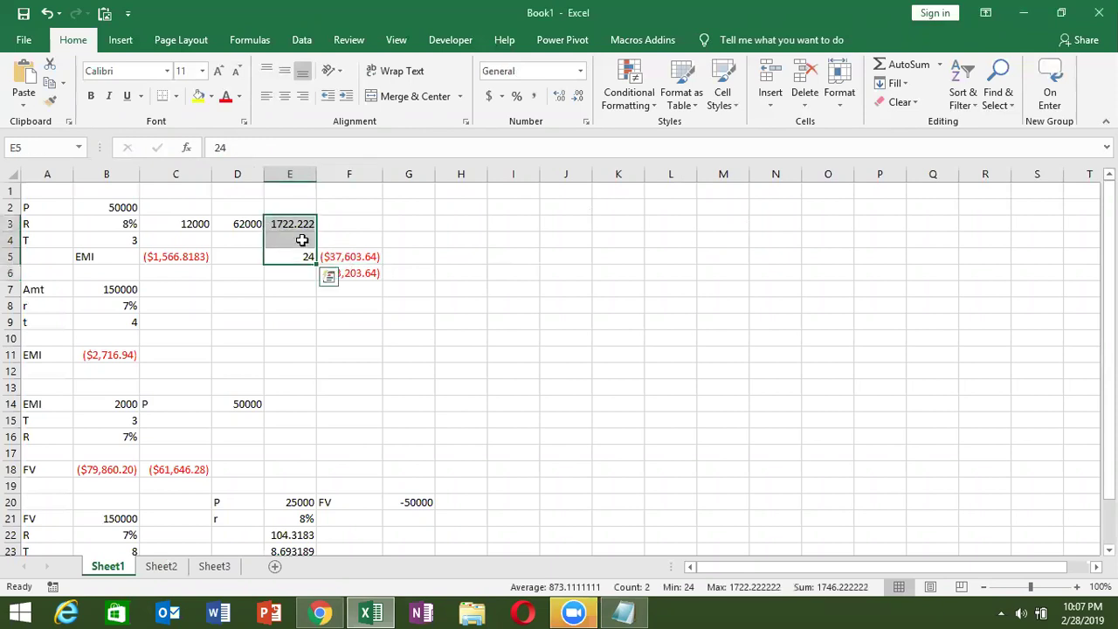
left_click(374, 262)
left_click(354, 271)
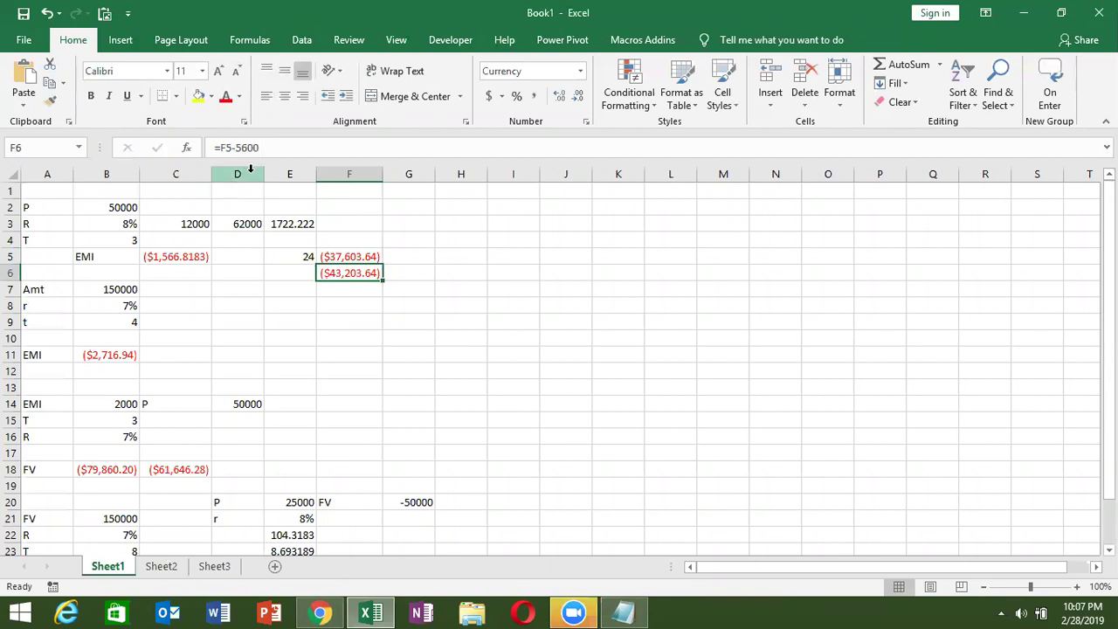
left_click(241, 148)
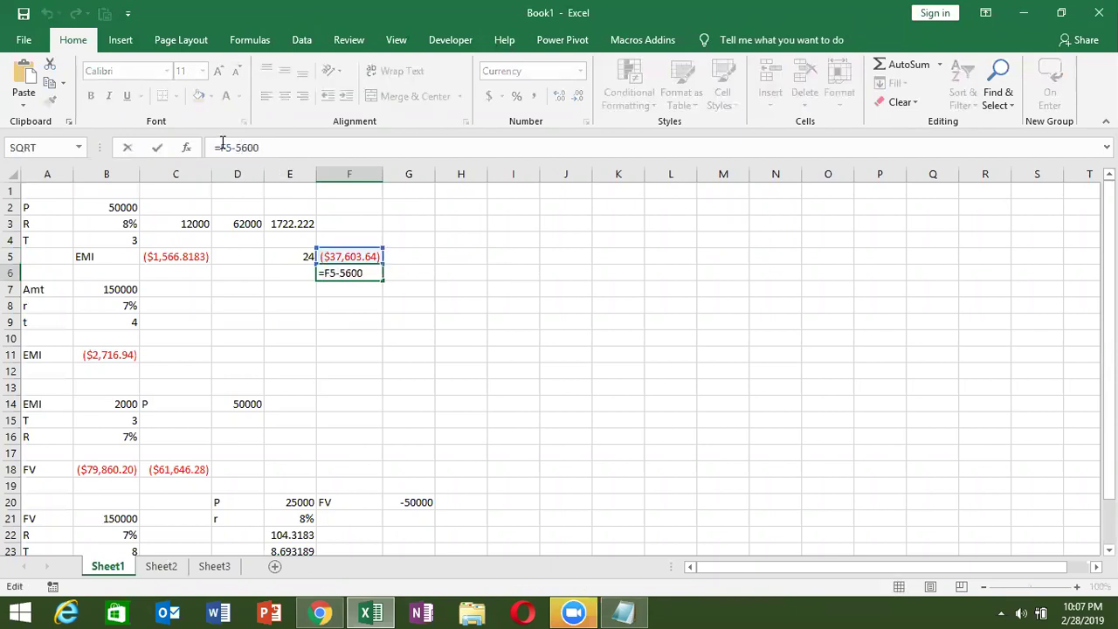
type("ab")
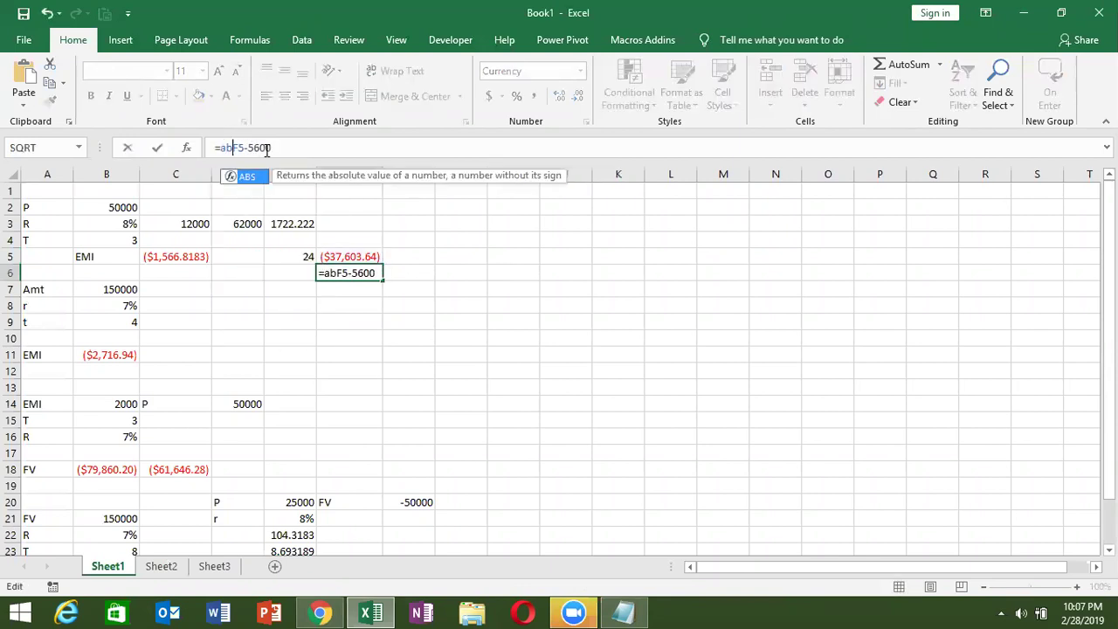
key("Tab")
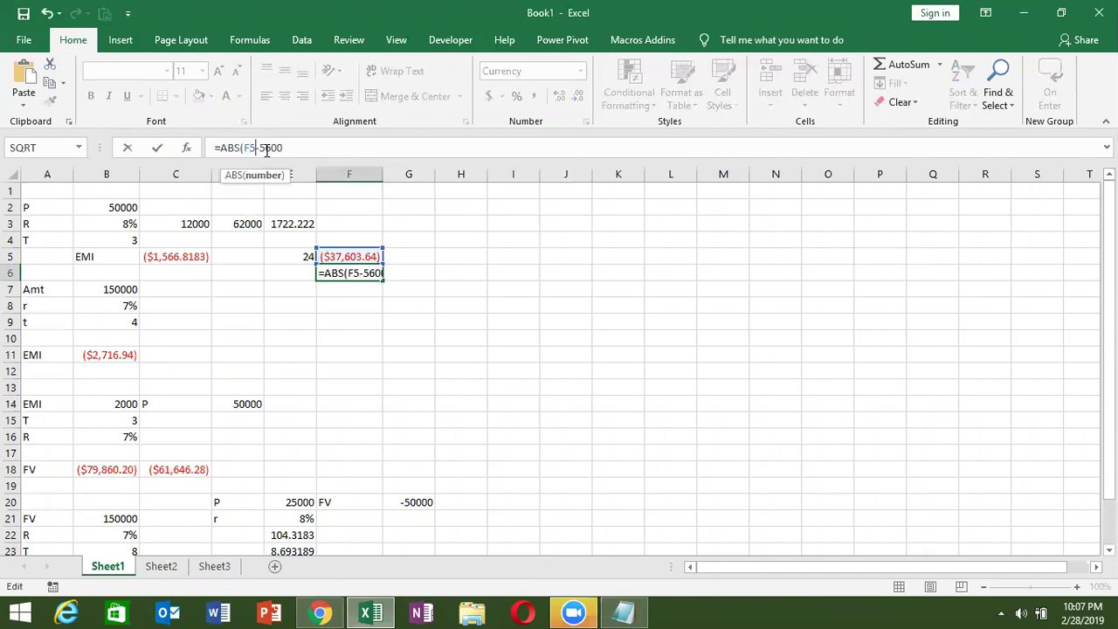
type(")")
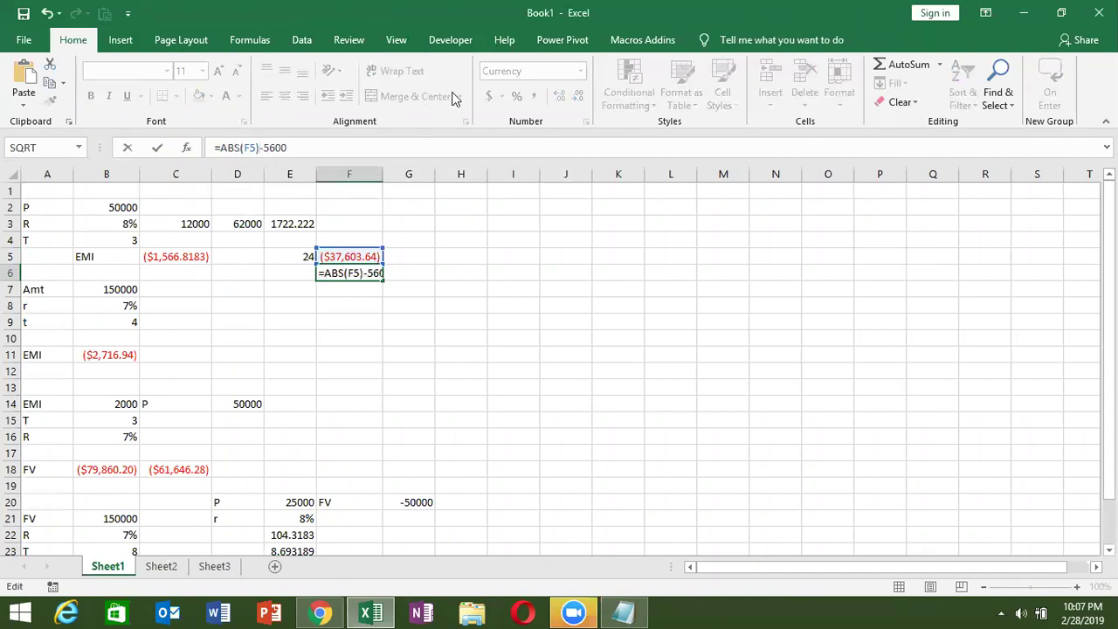
key("Return")
key("Up")
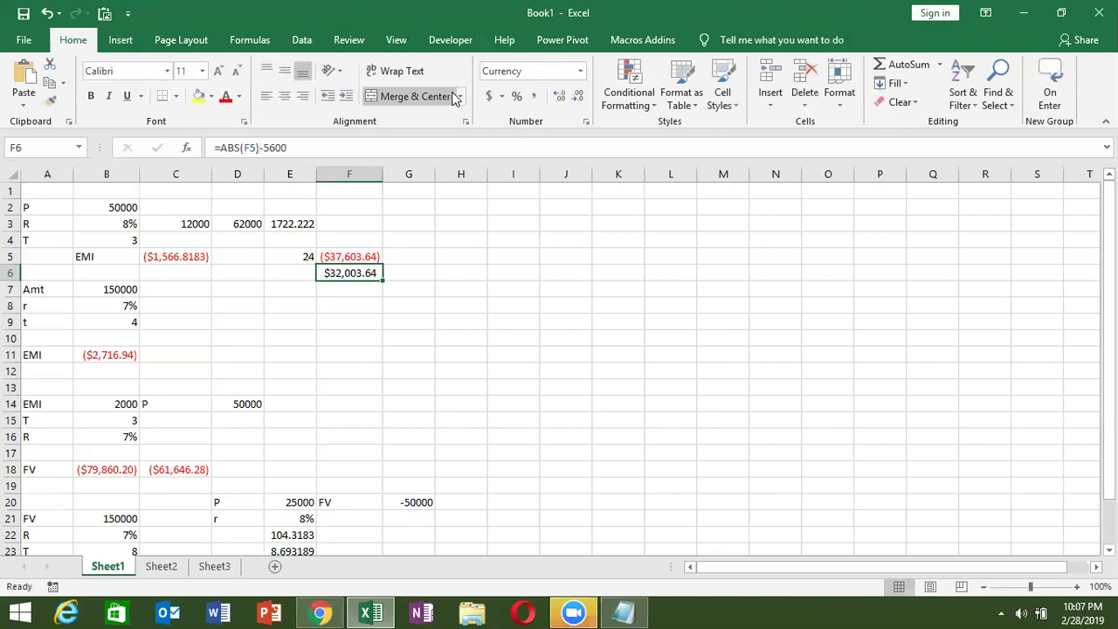
key("Up")
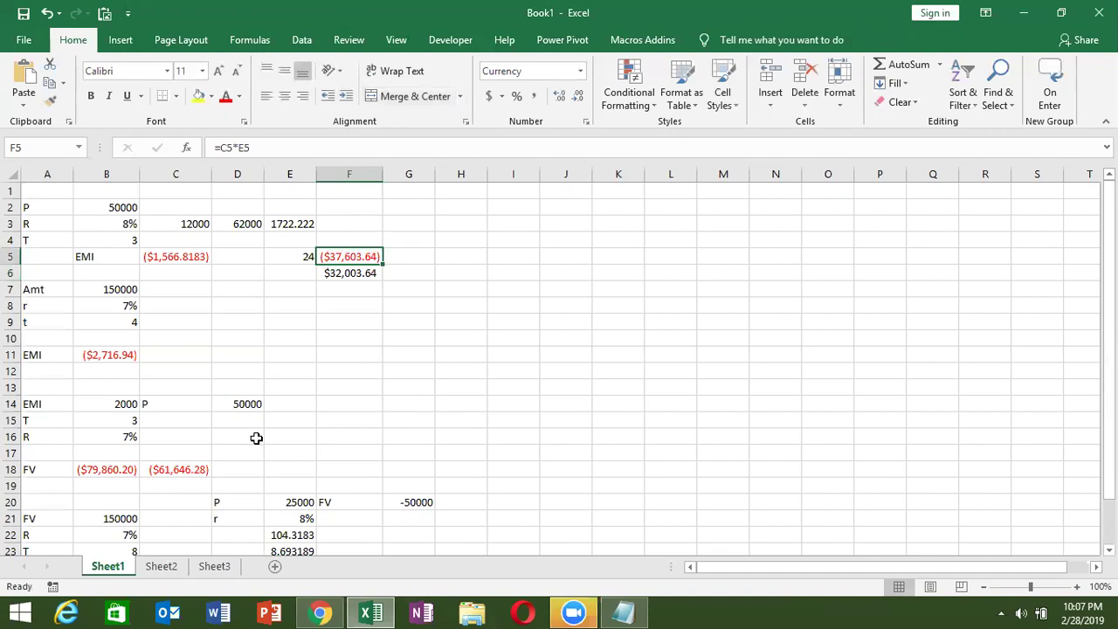
- Insert a blank row 7 on Sheet1 with Shift+Space and Ctrl+Shift+Plus, pushing the Amt block down
left_click(148, 568)
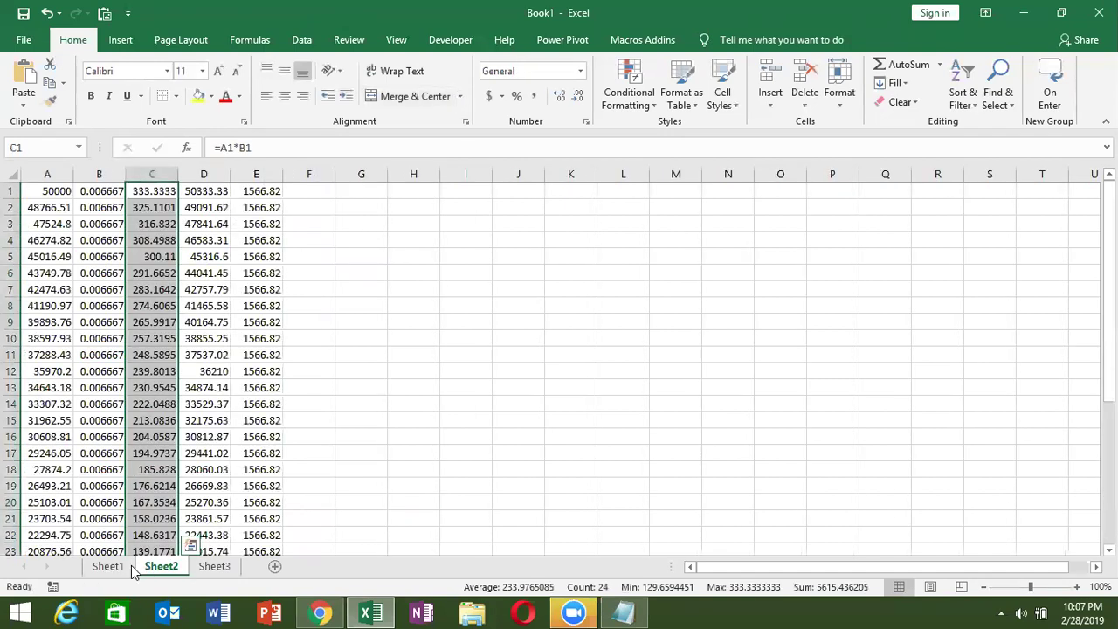
left_click(129, 566)
key("Down")
key("Down")
key("Left")
key("Left")
key("shift+space")
key("ctrl+shift+plus")
key("Up")
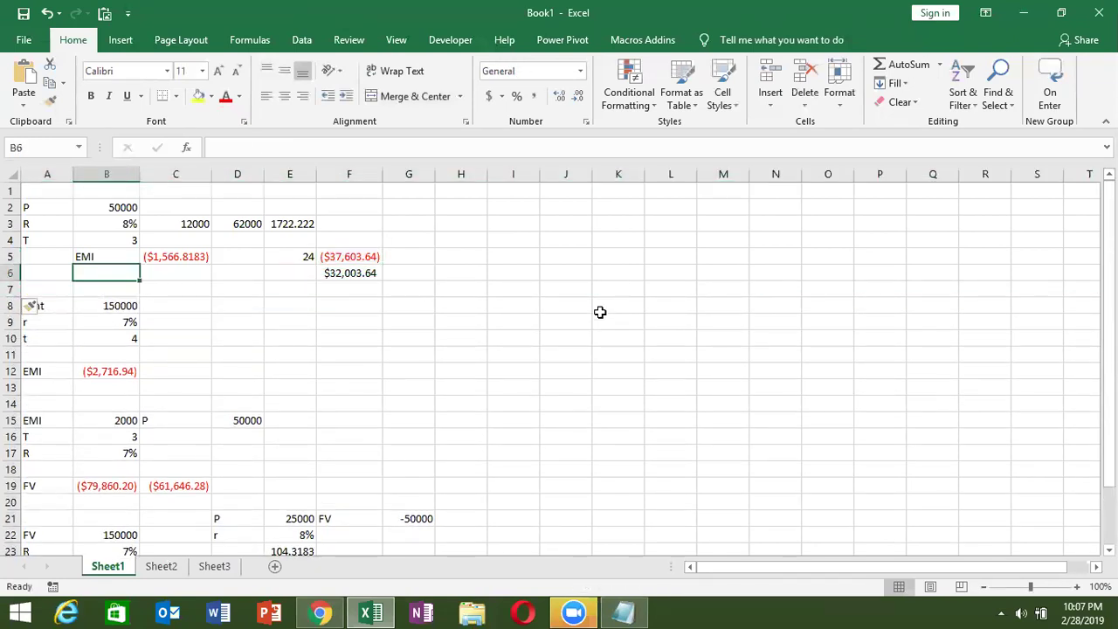
key("Right")
key("Down")
key("Up")
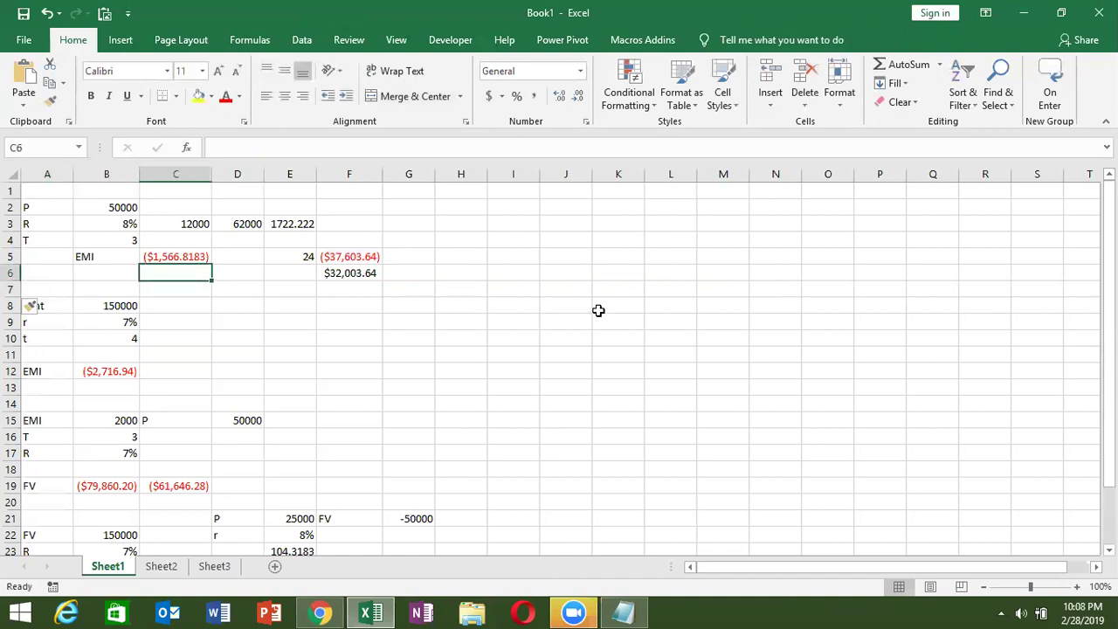
- Enter =PPMT(B3/12,1,B4*12,B2) in C6 for the month-1 principal
type("=")
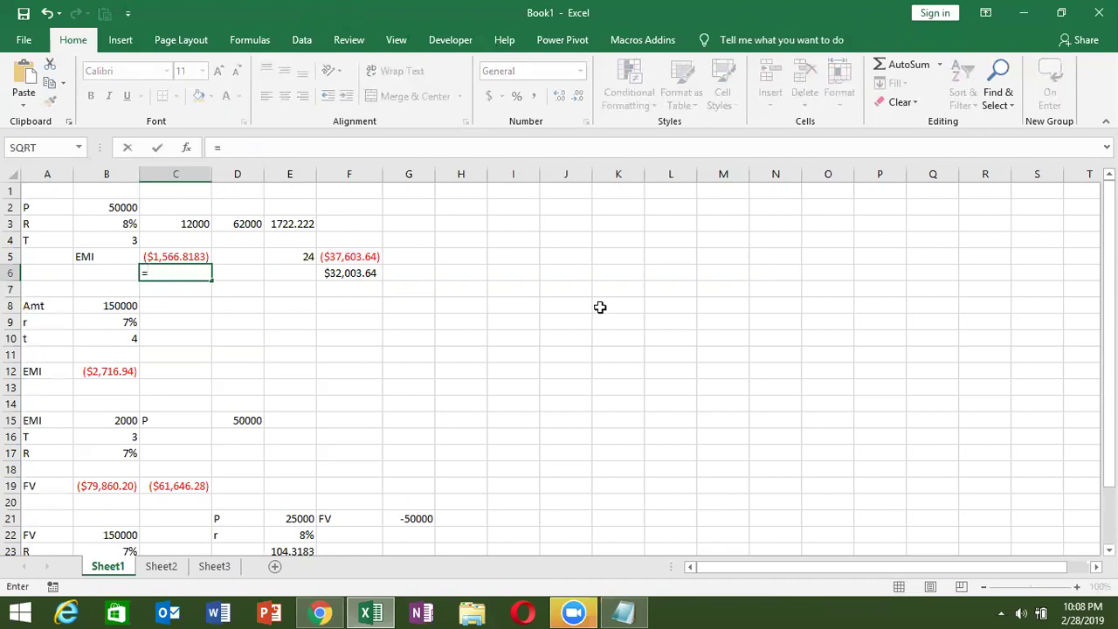
type("pp")
key("Tab")
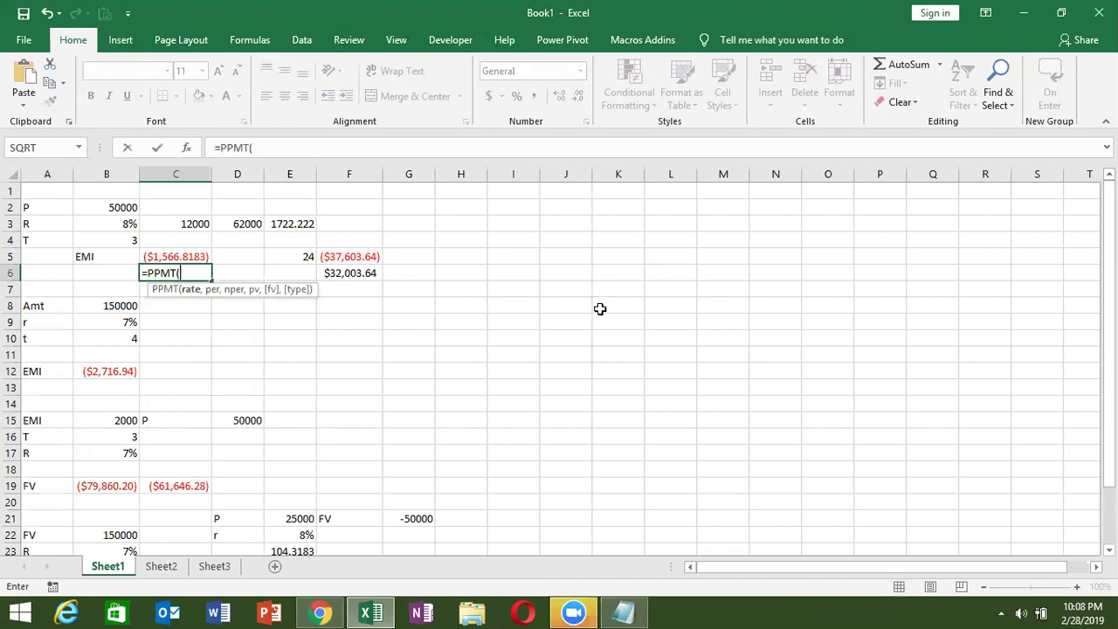
left_click(100, 219)
type("/")
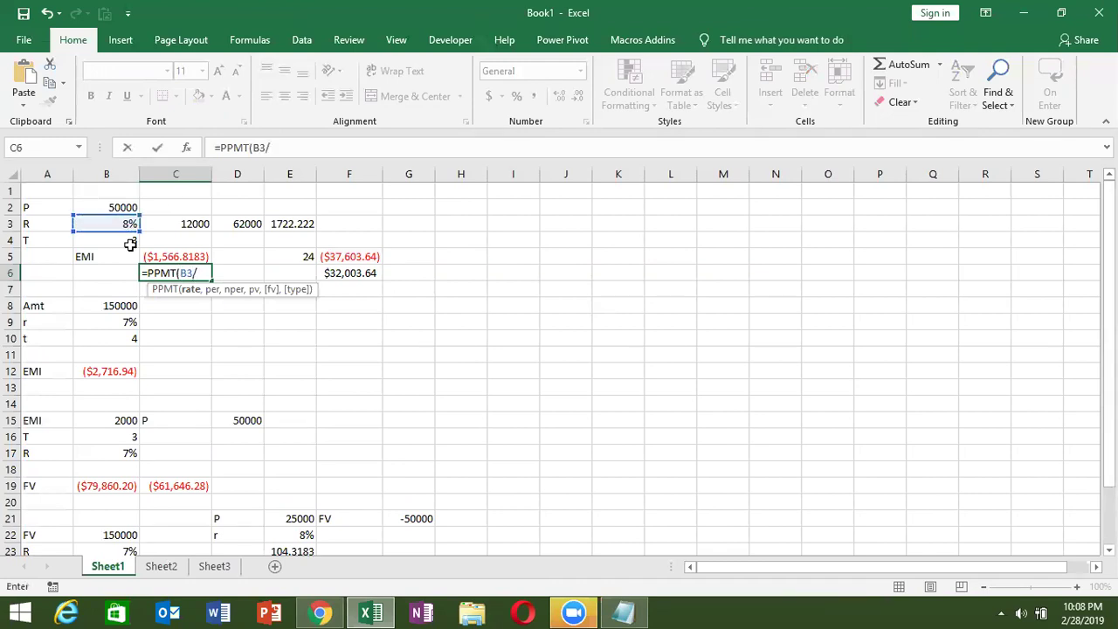
type("12,")
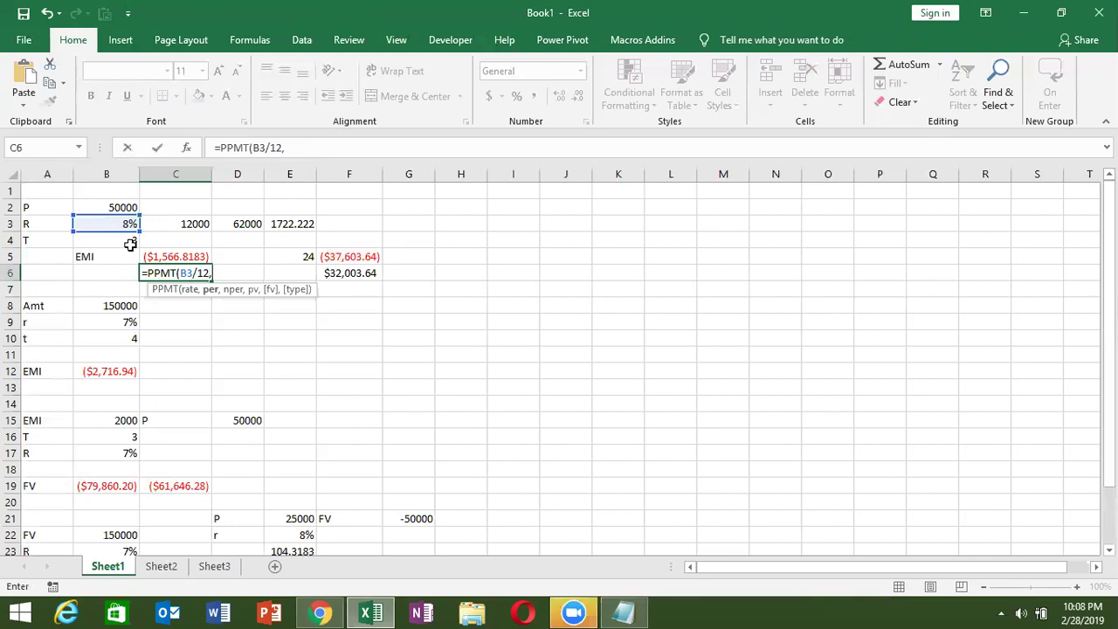
type("1,")
left_click(132, 243)
type("*12")
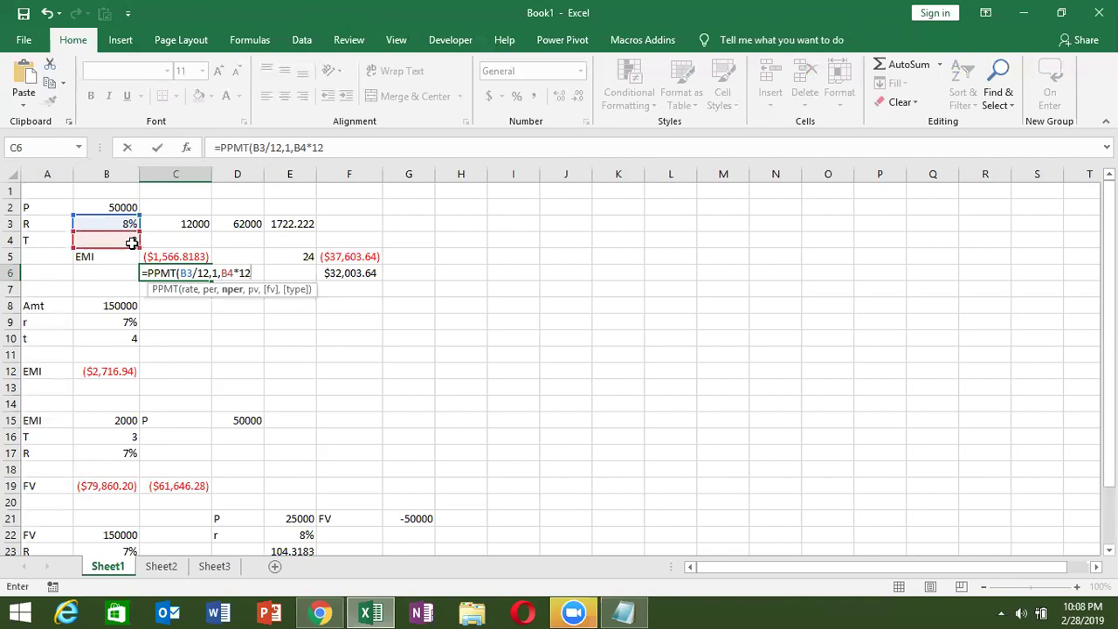
type(",")
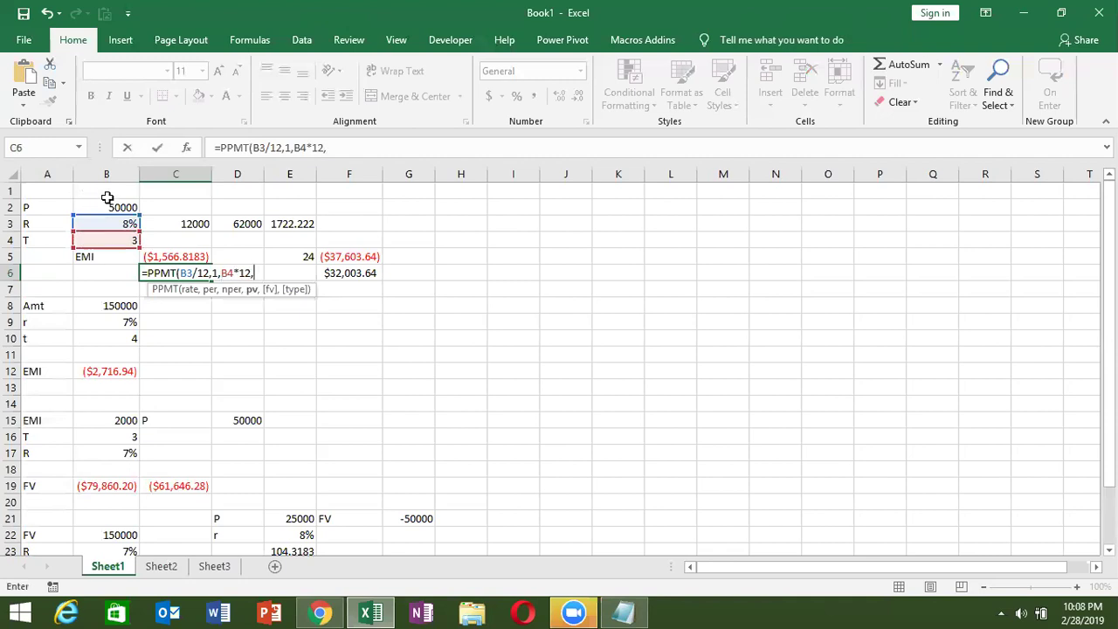
left_click(109, 203)
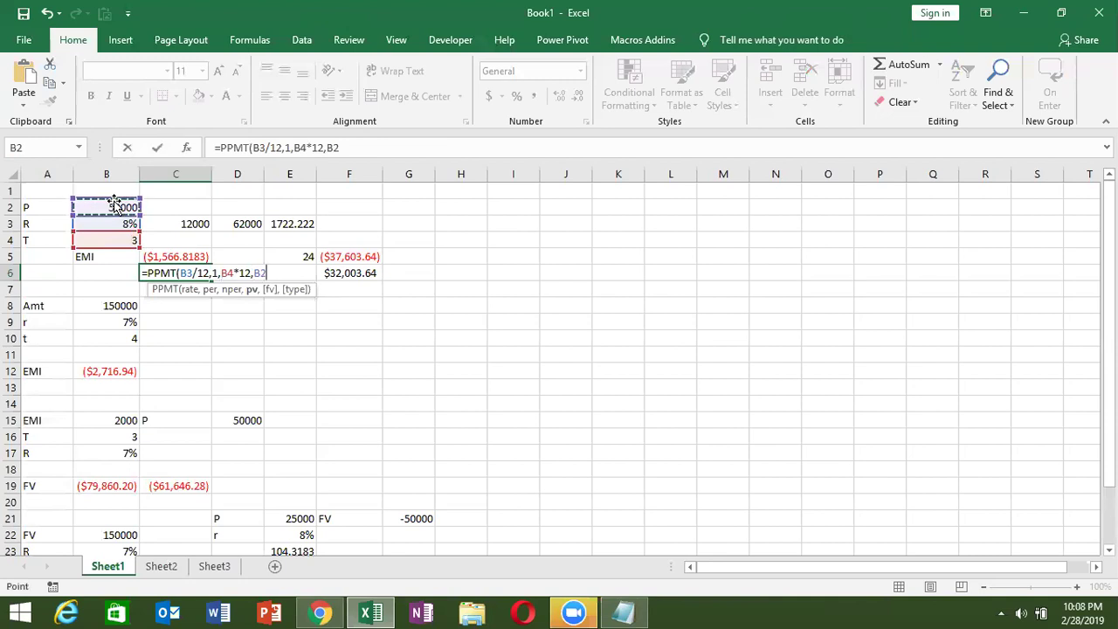
key("Return")
key("Up")
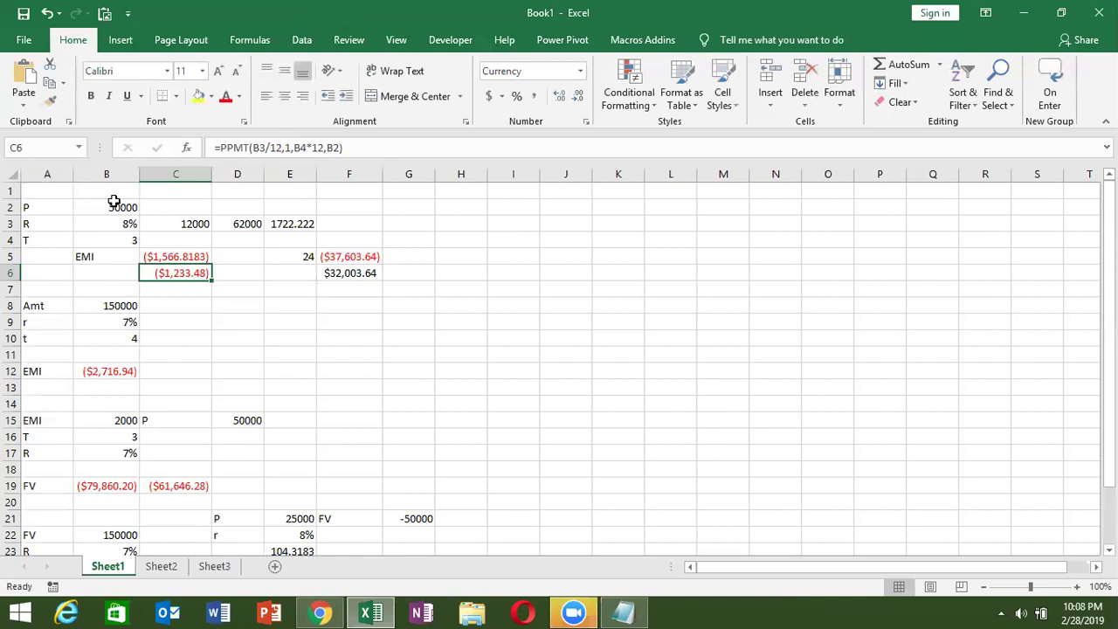
- Change the PPMT period argument in C6 to 2, giving ($1,241.71)
left_click(290, 148)
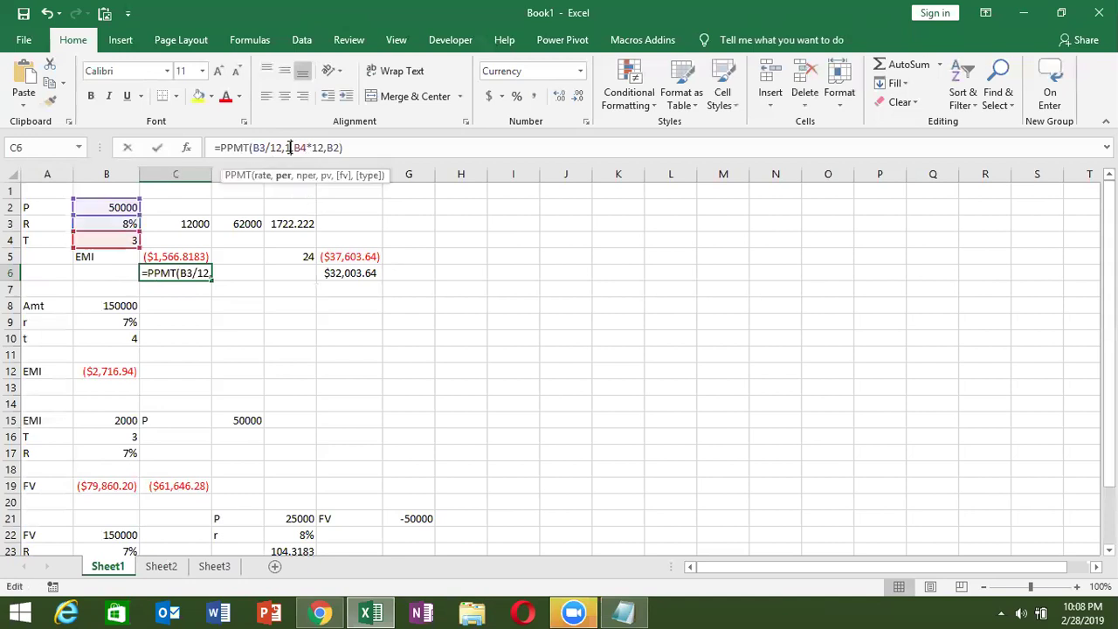
type("1,")
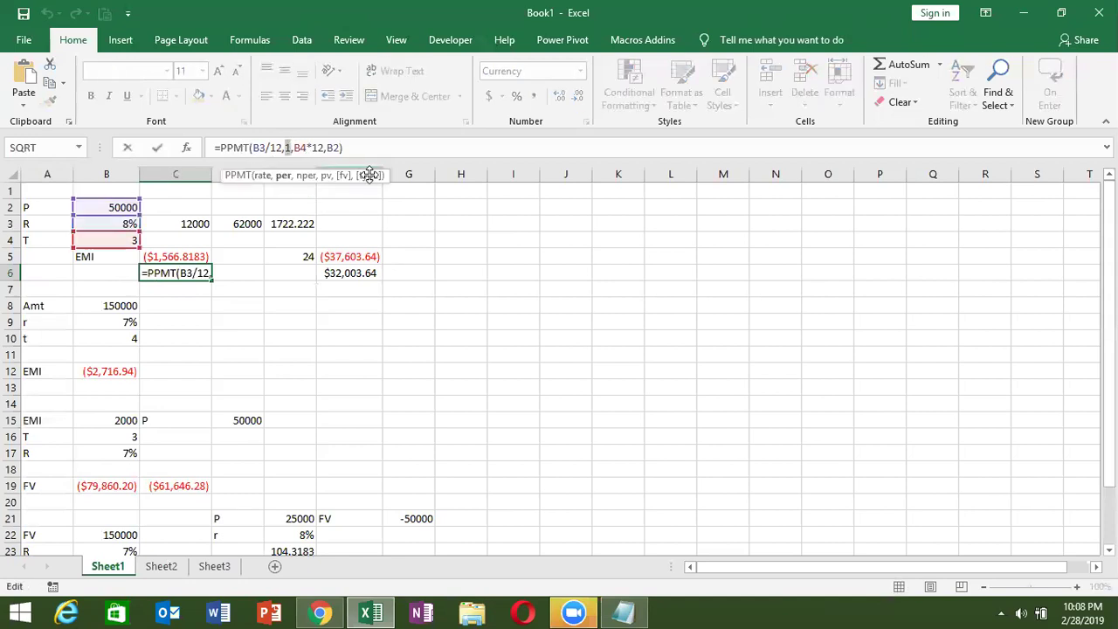
key("Return")
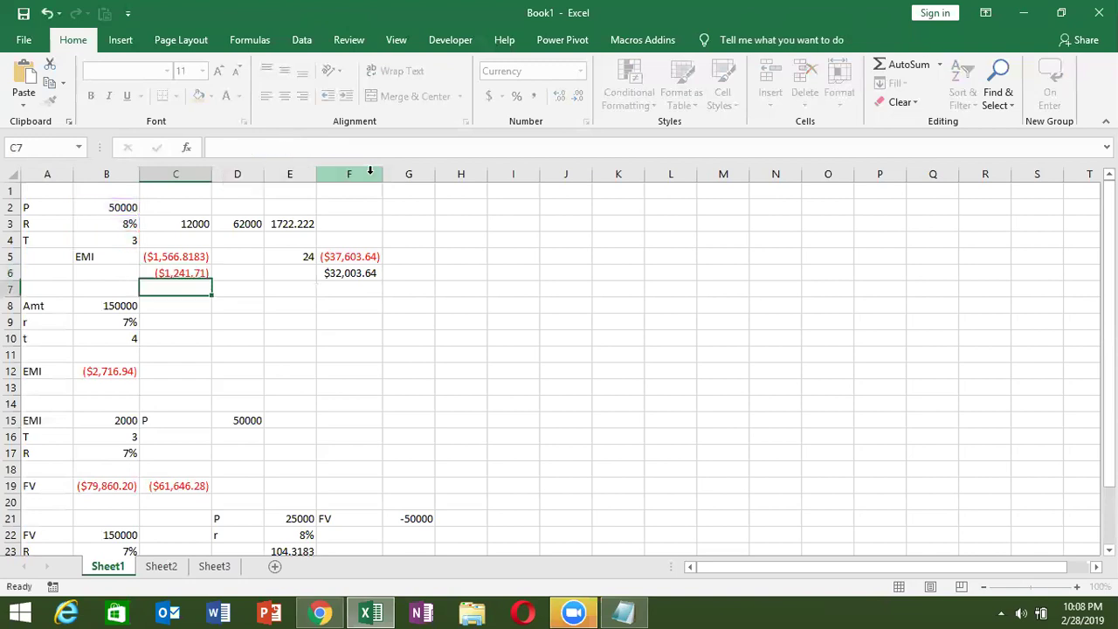
key("Up")
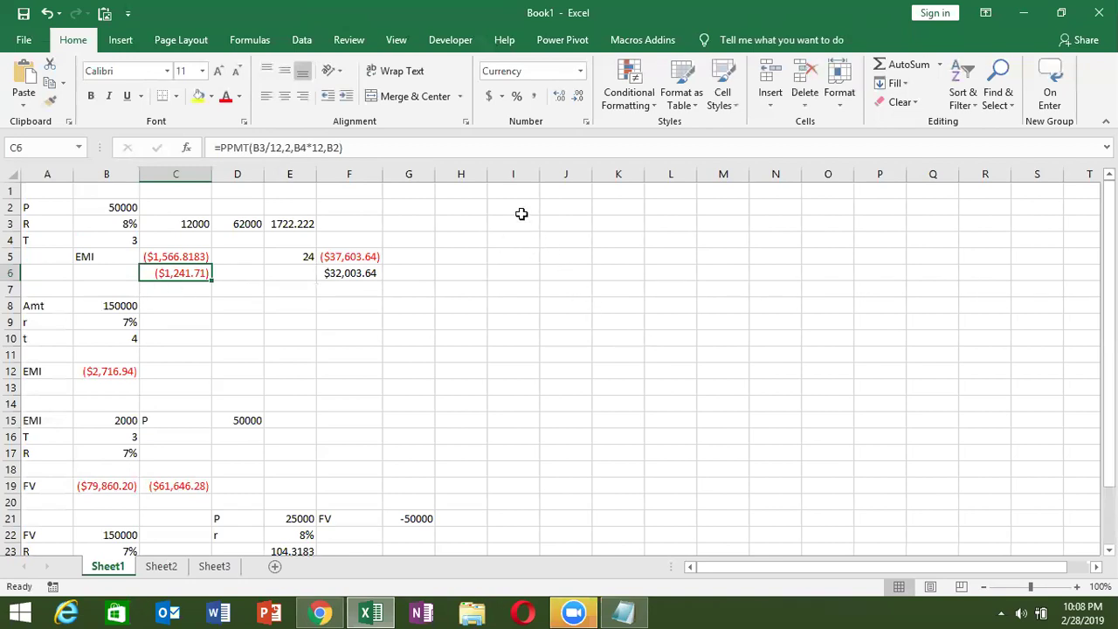
left_click_drag(517, 210, 514, 439)
left_click(477, 454)
left_click(485, 437)
left_click(166, 567)
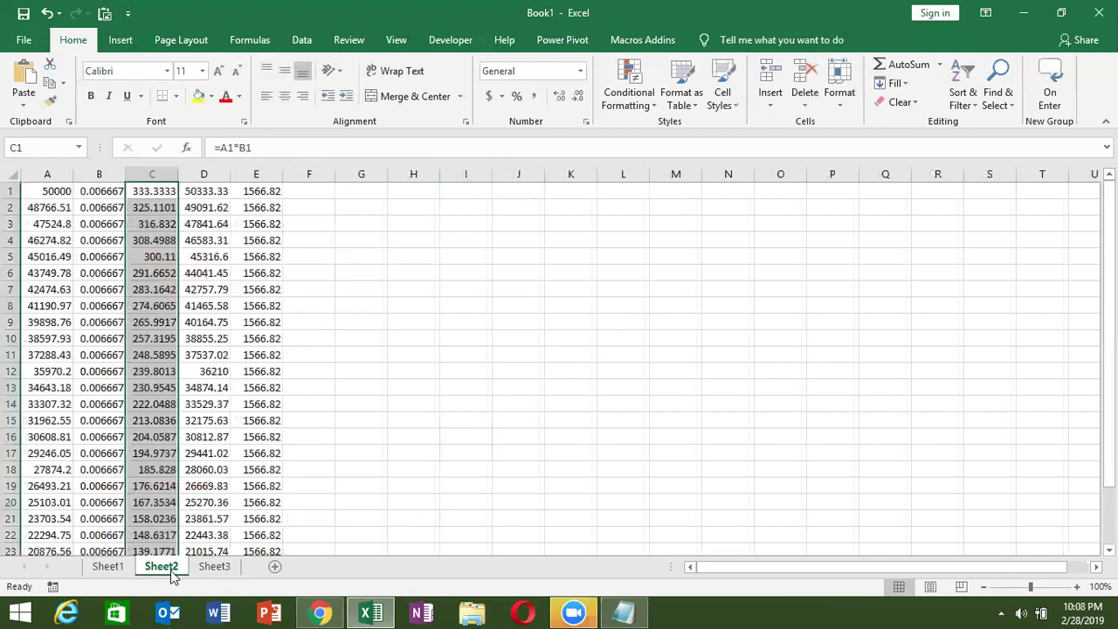
left_click(108, 568)
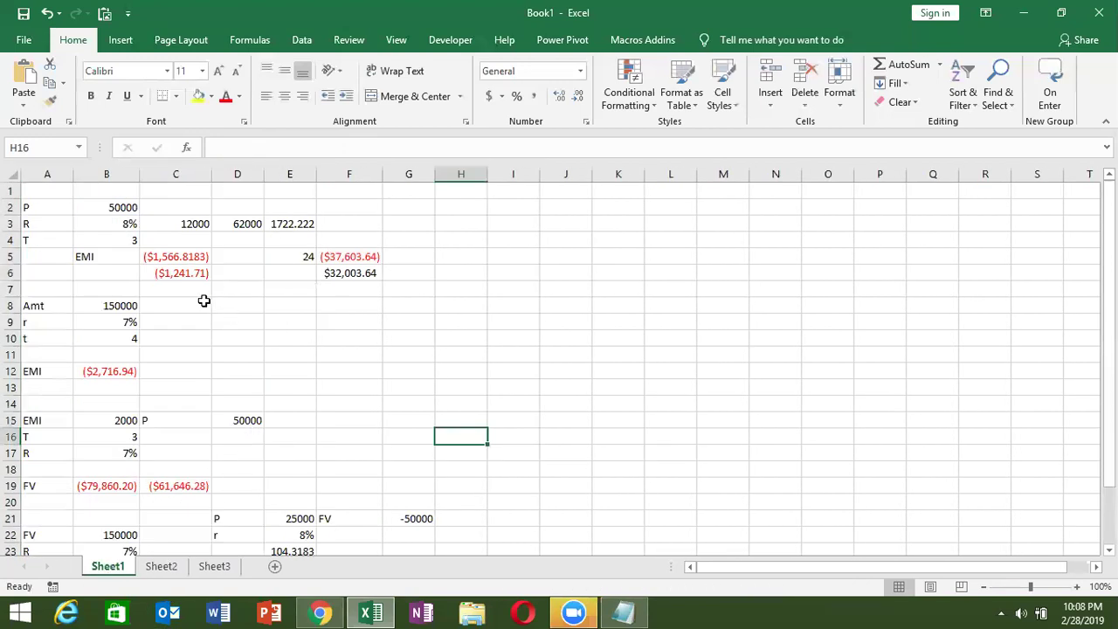
left_click(187, 271)
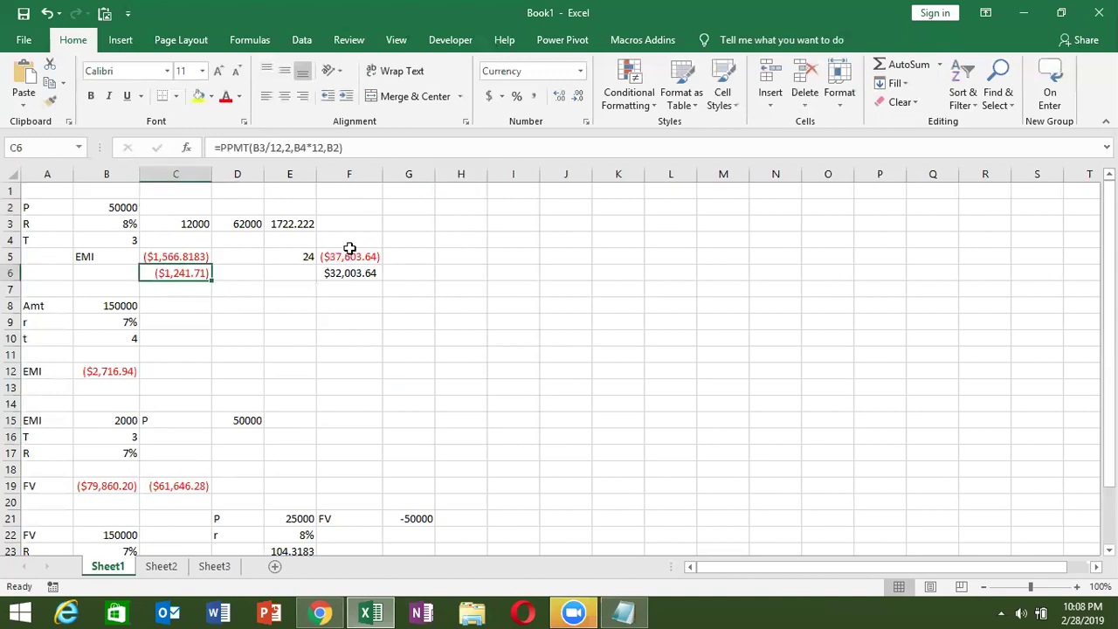
- Change C6 to =SUM(PPMT(B3/12,{1,2,3,4,5},B4*12,B2)), accepting Excel's correction, for ($6,250.21)
left_click(223, 147)
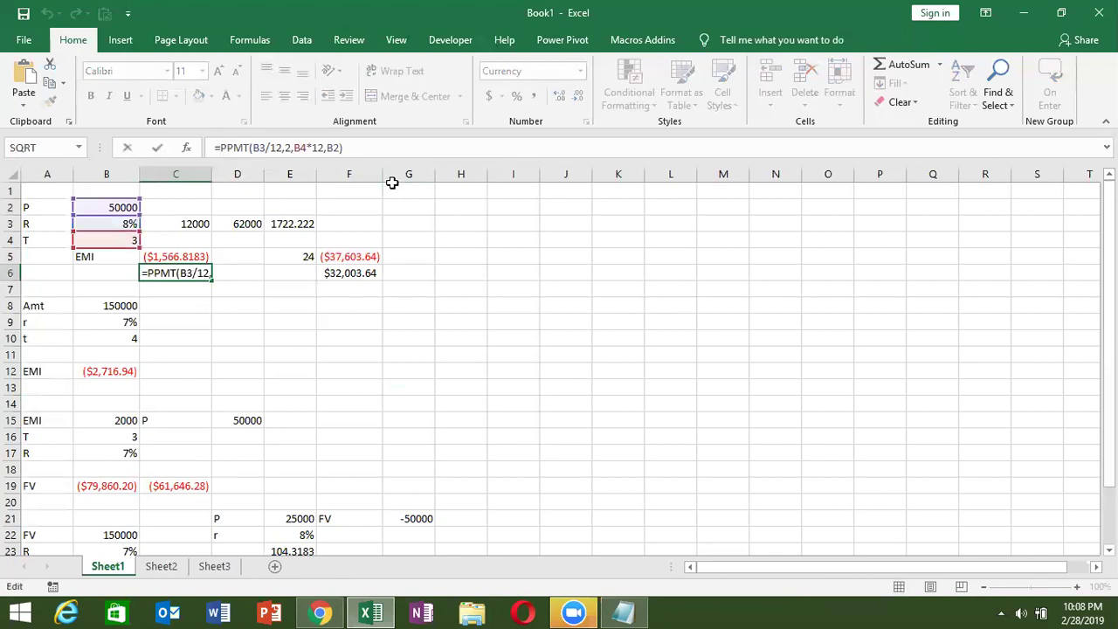
type("SUM(")
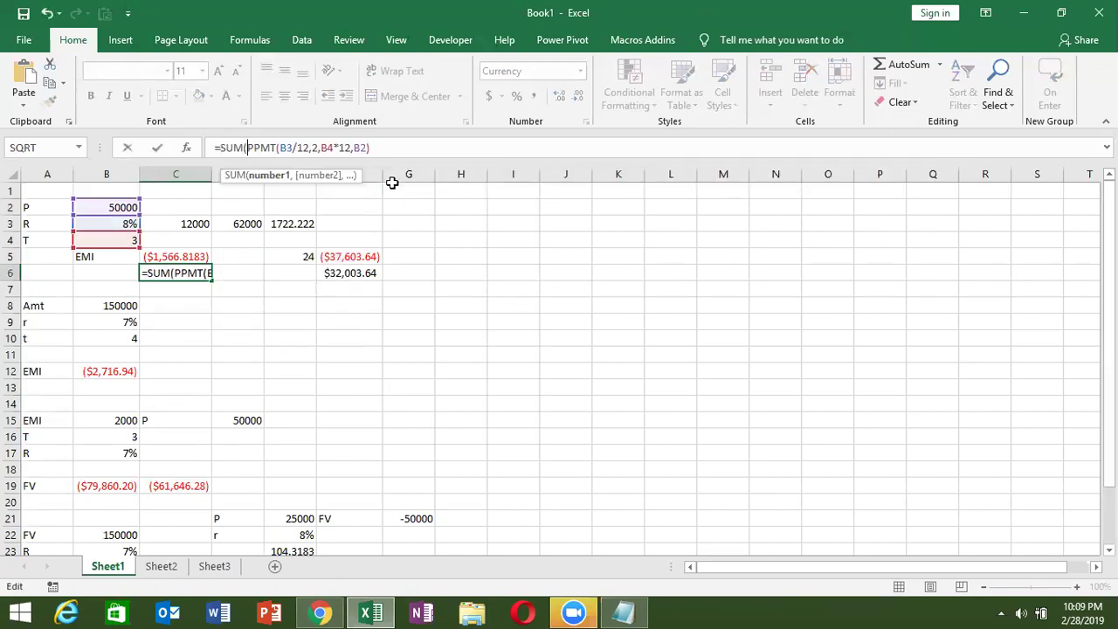
key("Right")
key("Right")
key("Right")
key("Right")
key("Right")
key("Right")
key("Right")
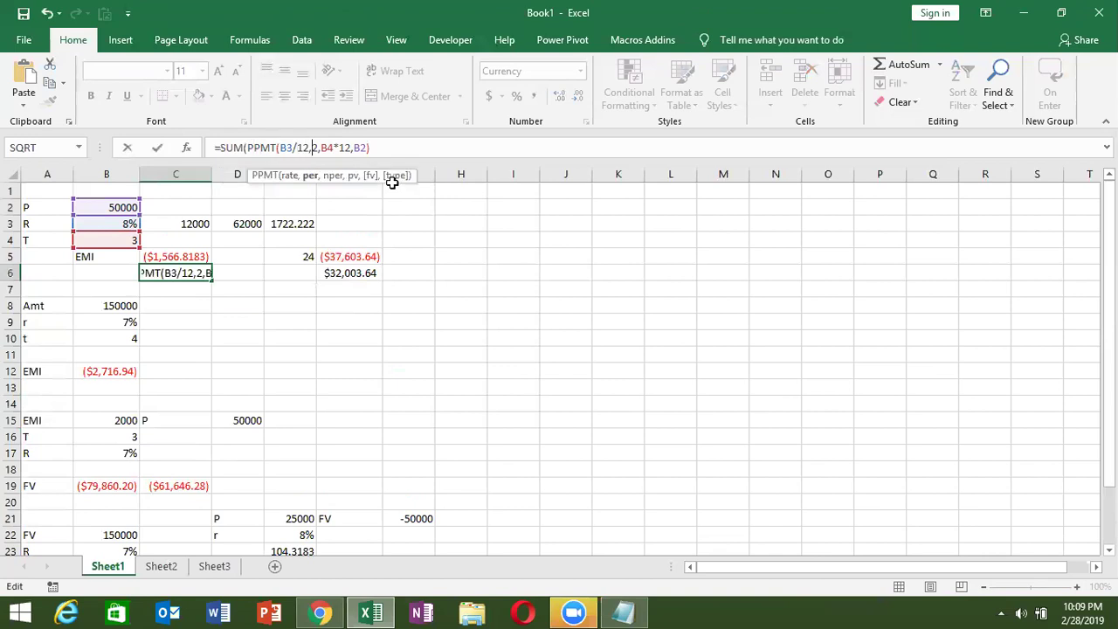
key("Delete")
type("(")
type("1")
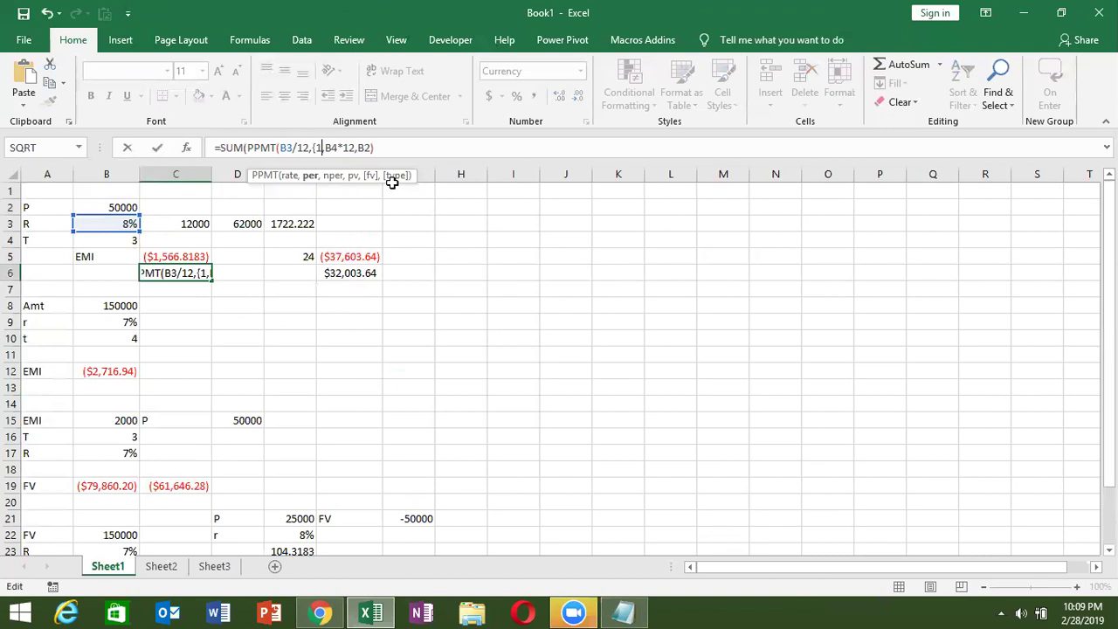
type(",2,3,4,5},")
key("Return")
key("Return")
key("Up")
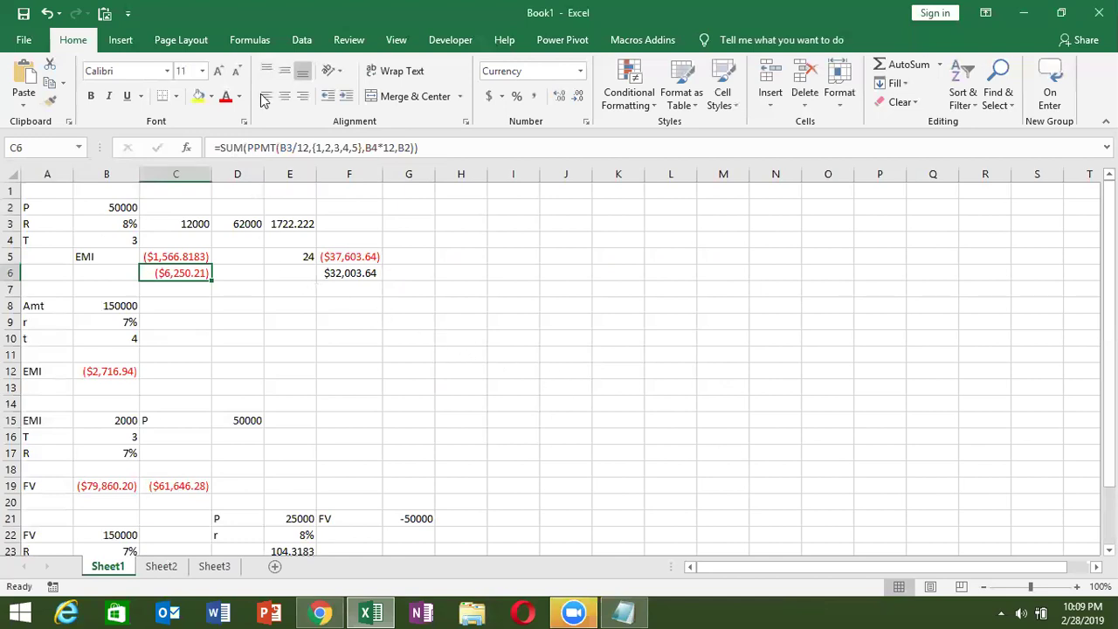
left_click(251, 41)
left_click(770, 102)
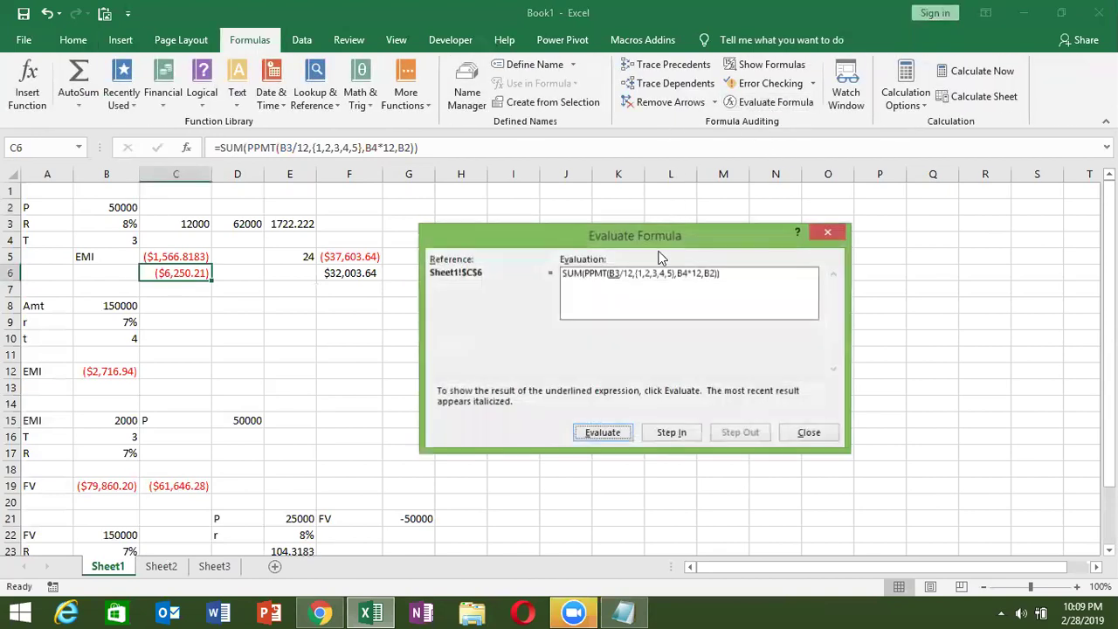
left_click(616, 433)
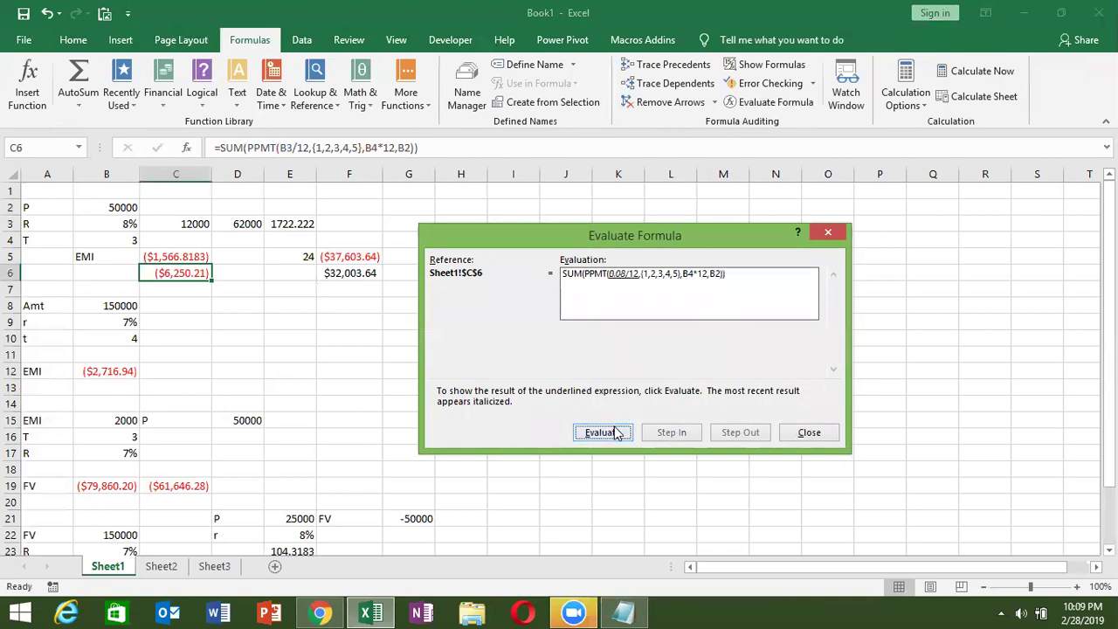
left_click(616, 434)
left_click(617, 434)
left_click(618, 434)
left_click(618, 435)
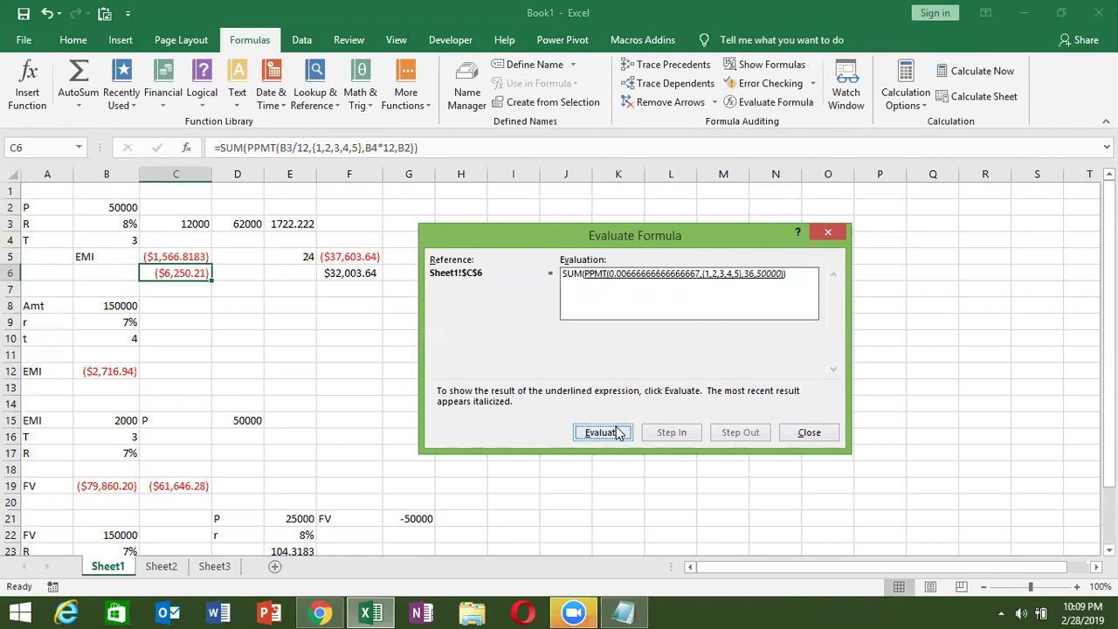
left_click(618, 435)
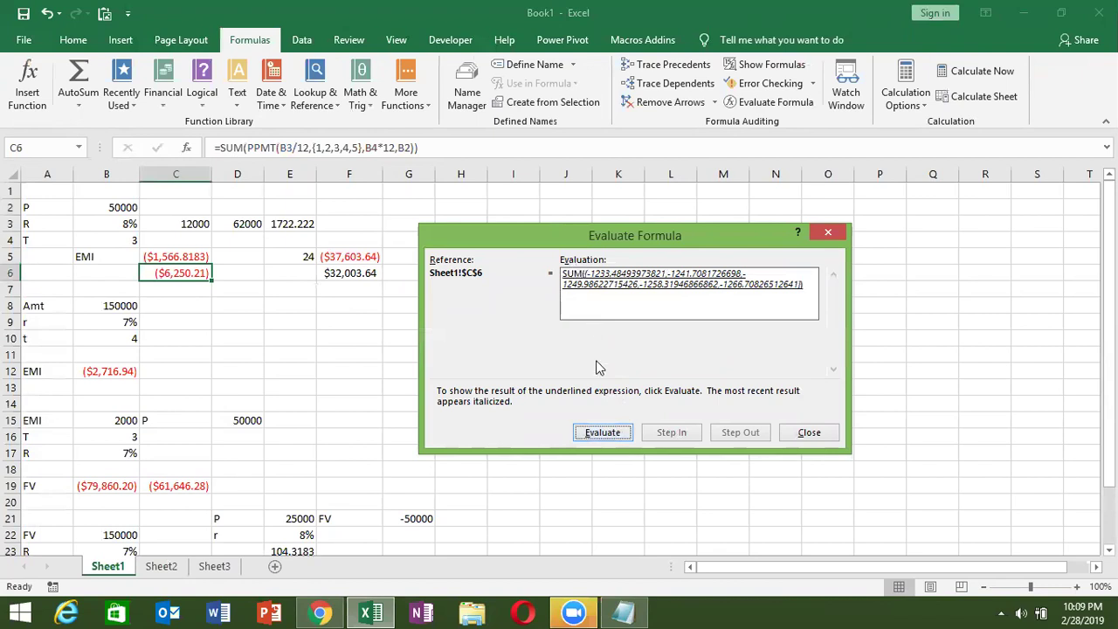
left_click(618, 434)
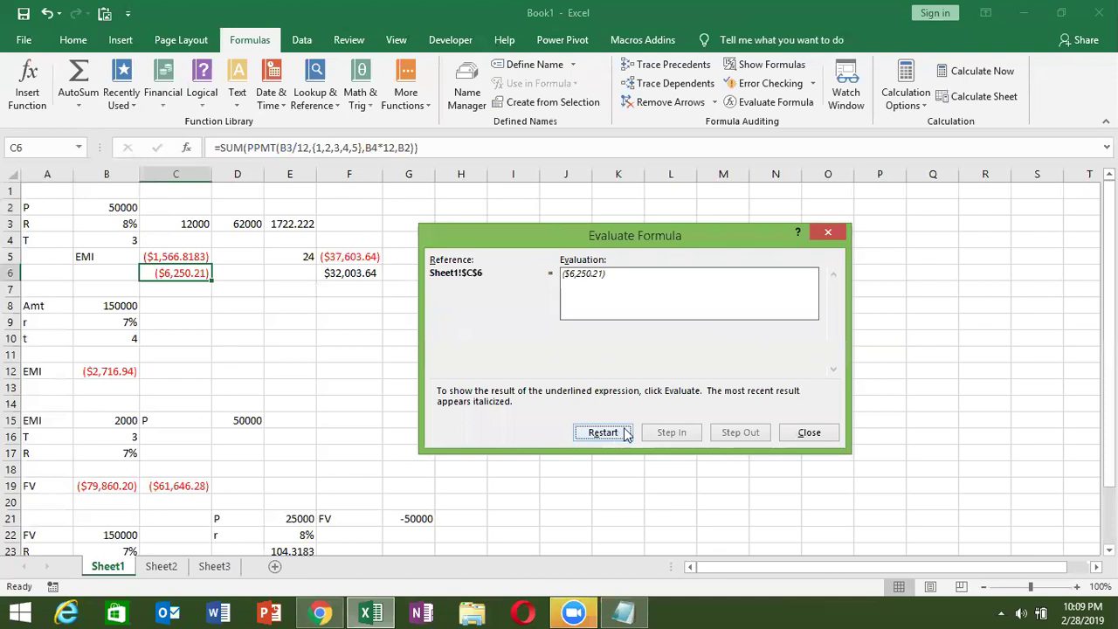
left_click(809, 433)
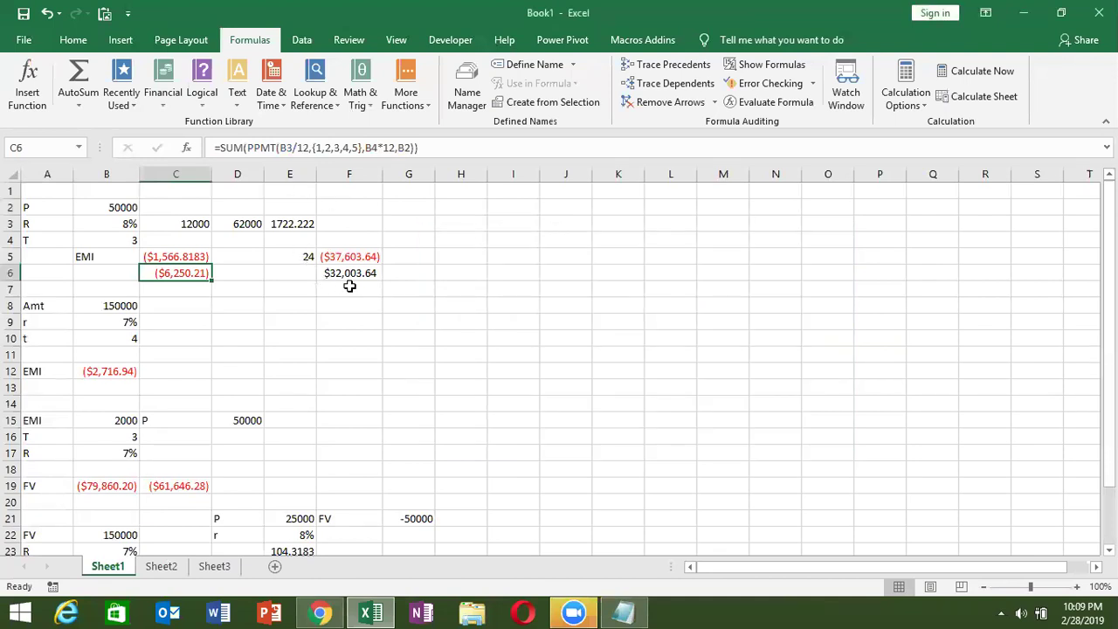
- Delete the {1,2,3,4,5} constant after B3/12 in C6 and type ROW(1:5) instead
left_click(311, 149)
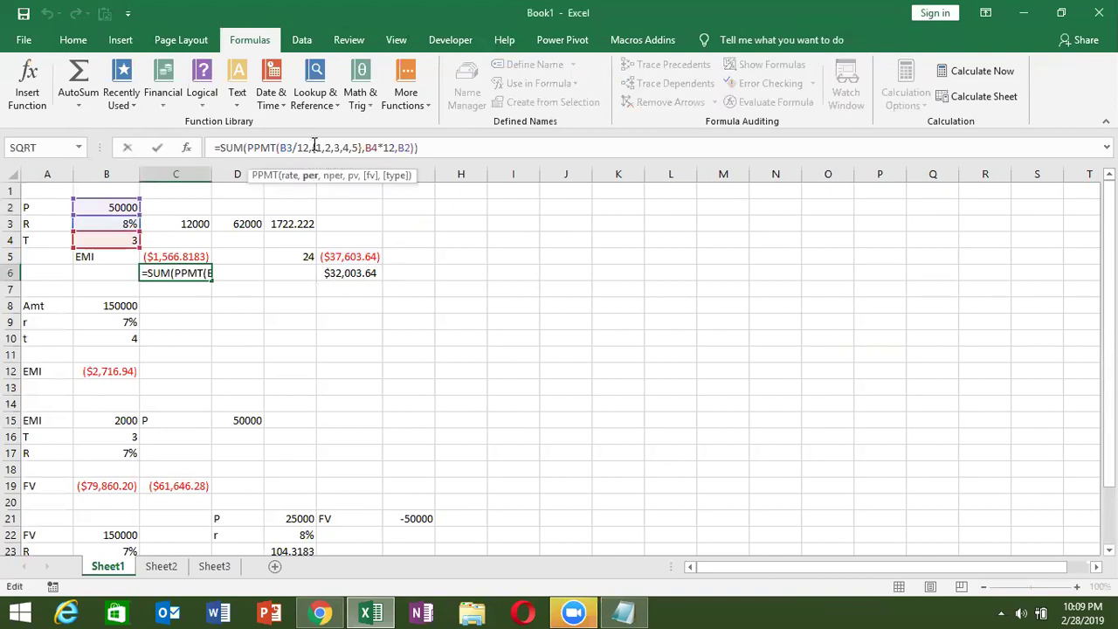
key("Delete")
key("Delete")
key("Delete")
key("Delete")
key("Delete")
key("Delete")
key("Delete")
key("Delete")
key("Delete")
key("Delete")
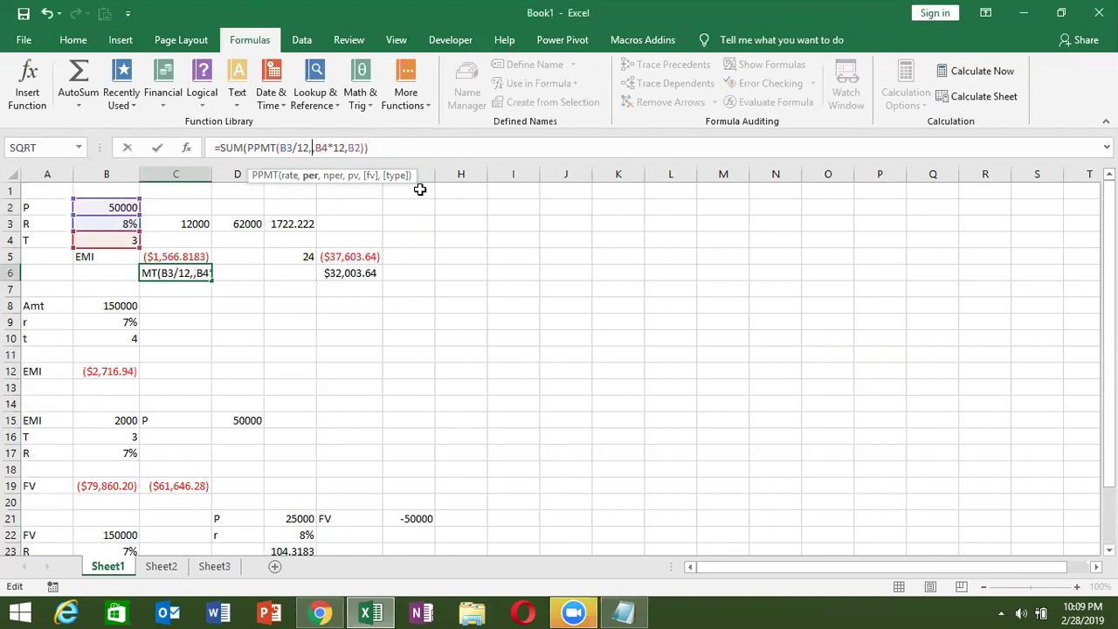
type("ROW(")
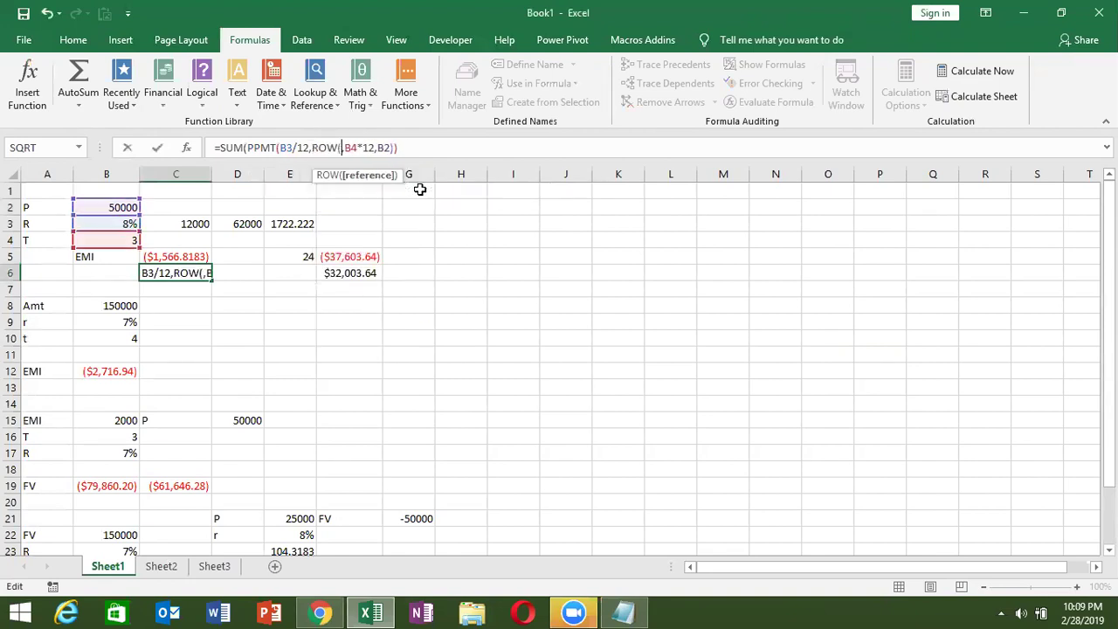
type("1:")
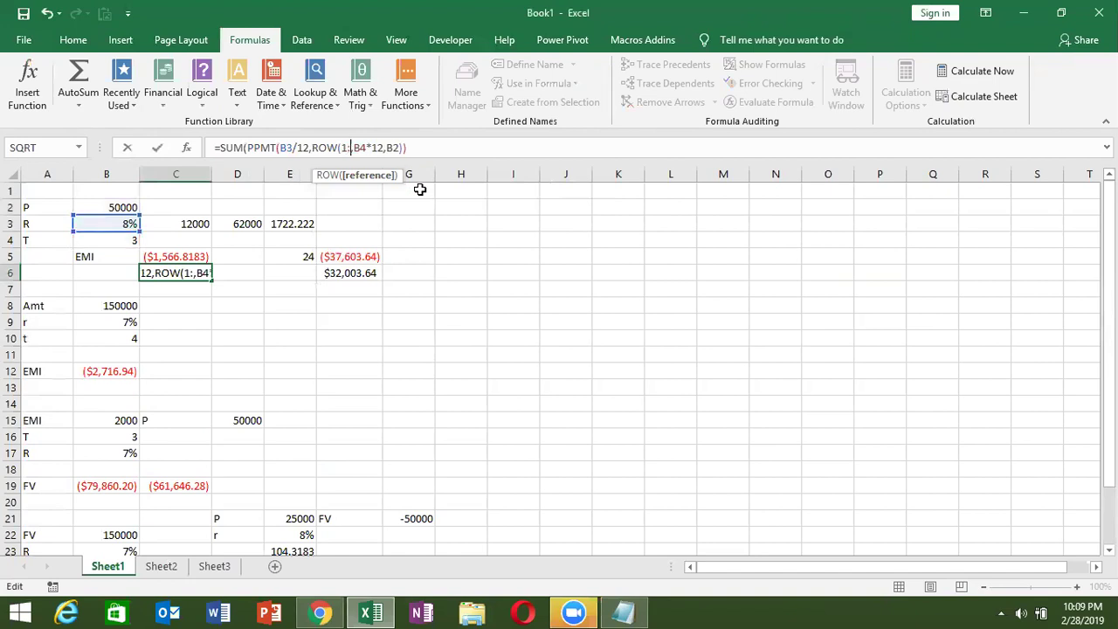
type("5")
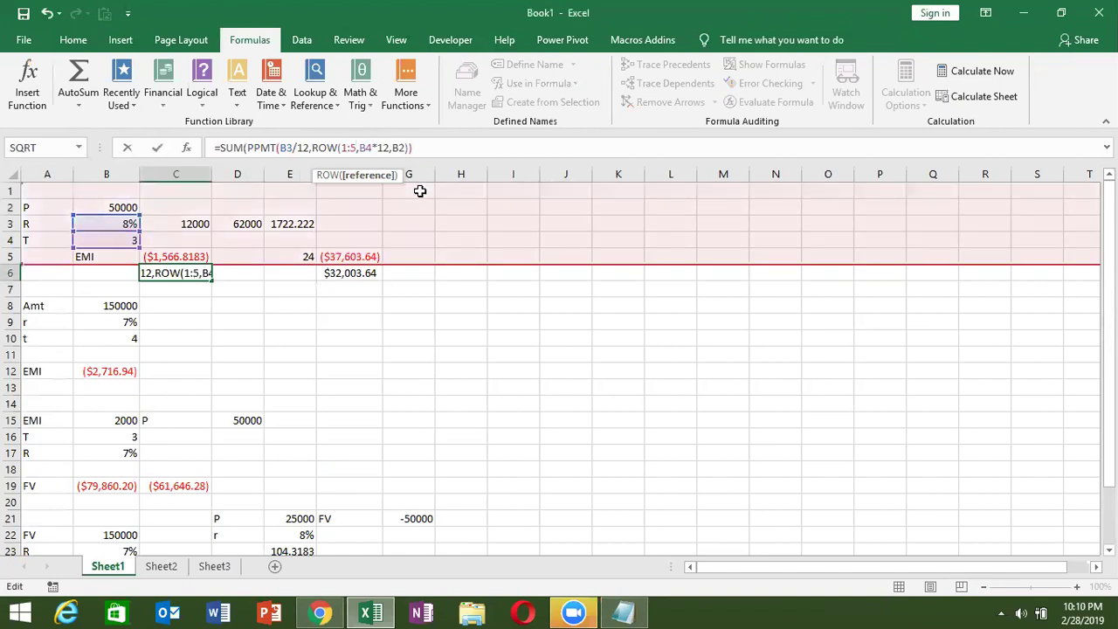
type(")")
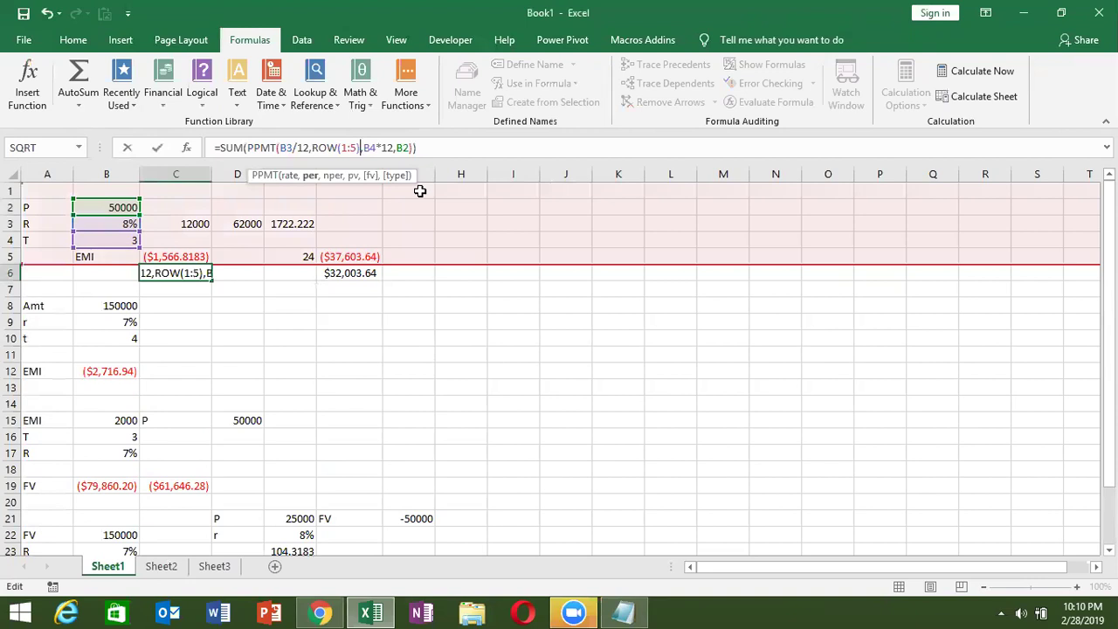
- Enter C6 as an array formula and step through Evaluate Formula to the ($6,250.21) result
key("ctrl+shift+Return")
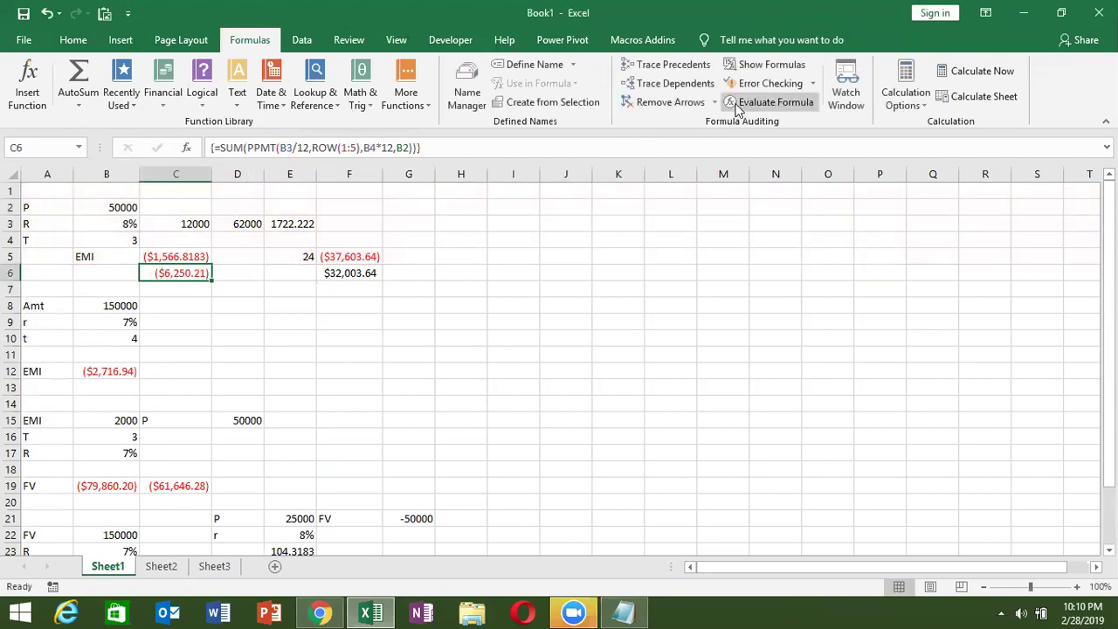
left_click(769, 101)
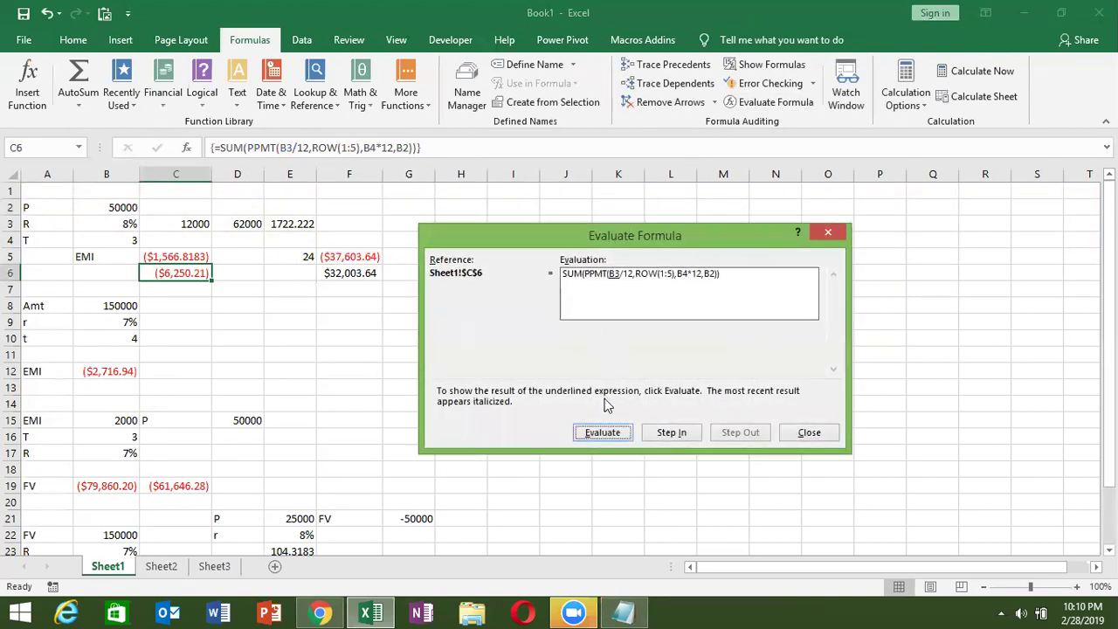
left_click(603, 432)
left_click(603, 433)
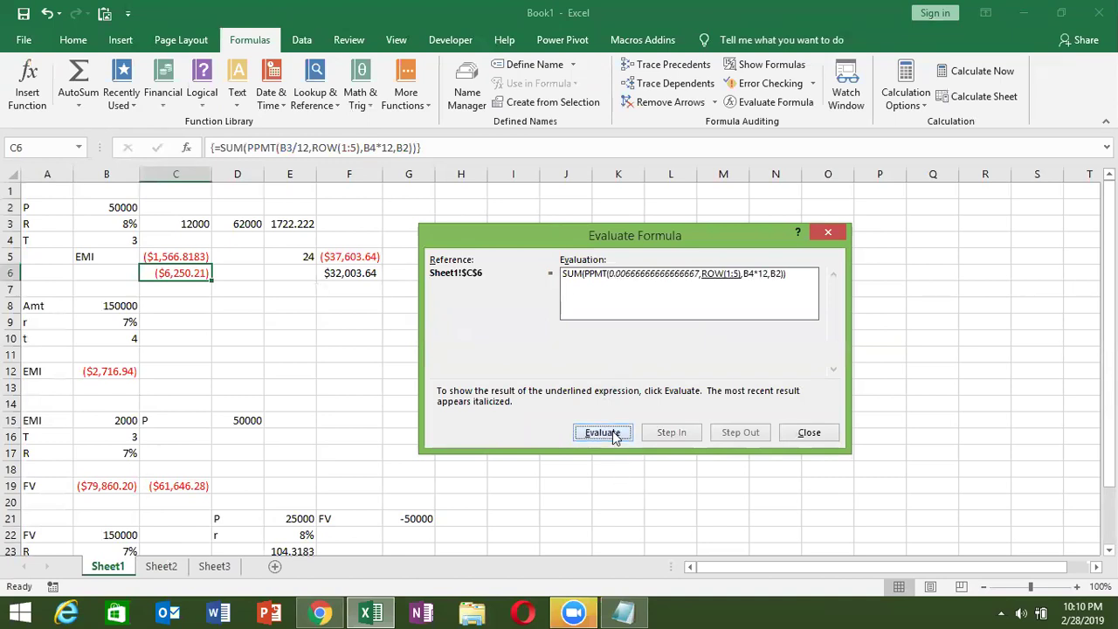
left_click(616, 431)
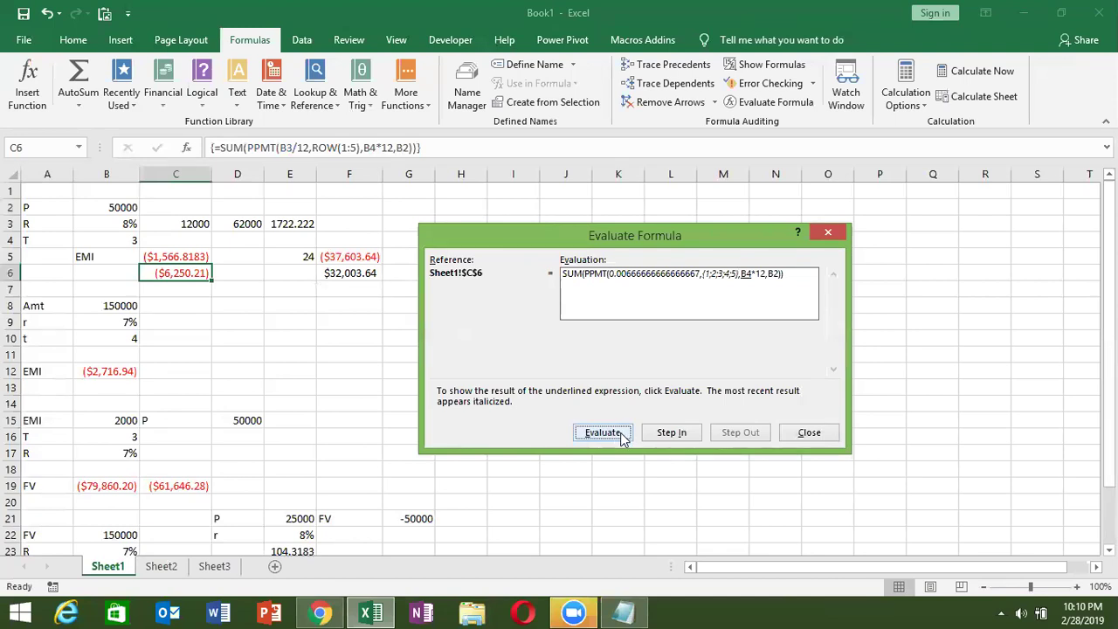
left_click(620, 433)
left_click(620, 434)
left_click(621, 433)
left_click(620, 433)
left_click(620, 433)
left_click(620, 433)
left_click(795, 431)
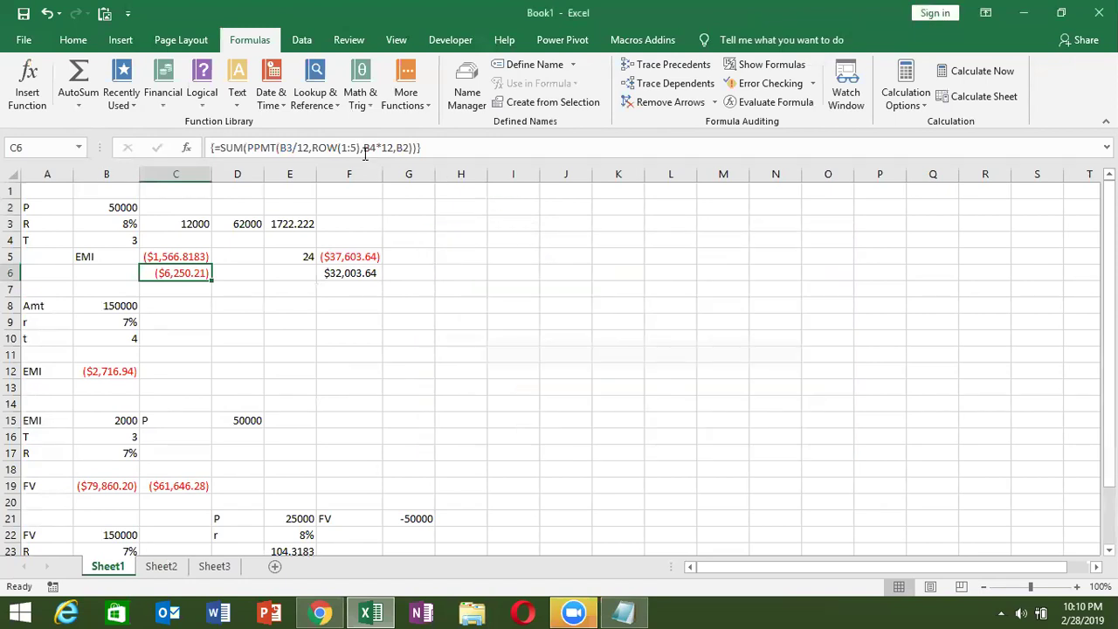
- Change C6 to ROW(1:24) as an array formula, giving ($31,988.20)
left_click(359, 147)
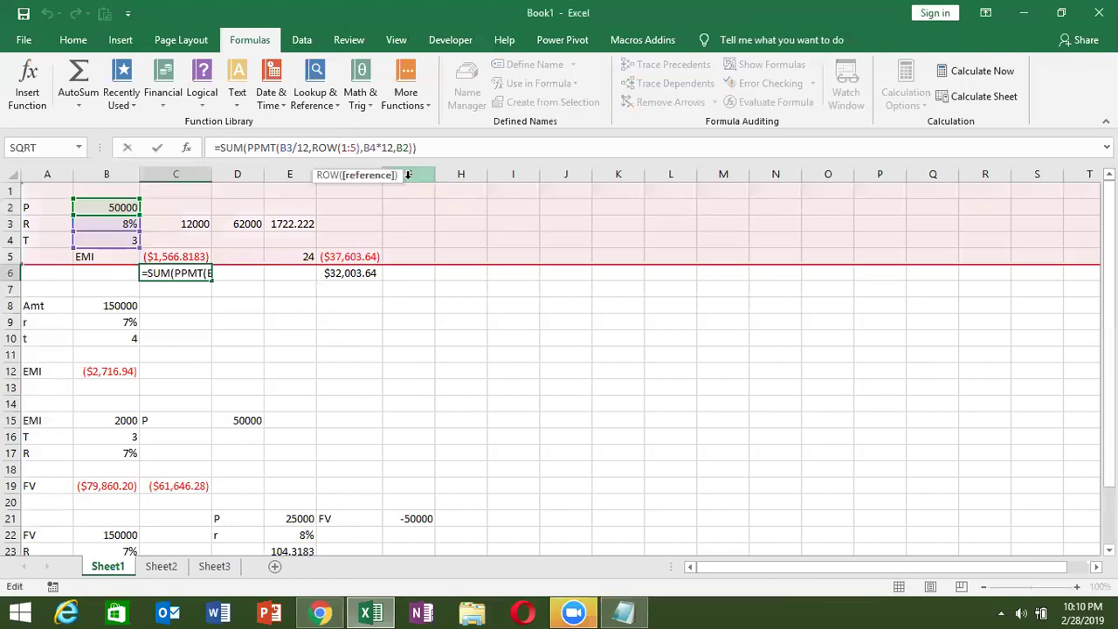
key("BackSpace")
type("24")
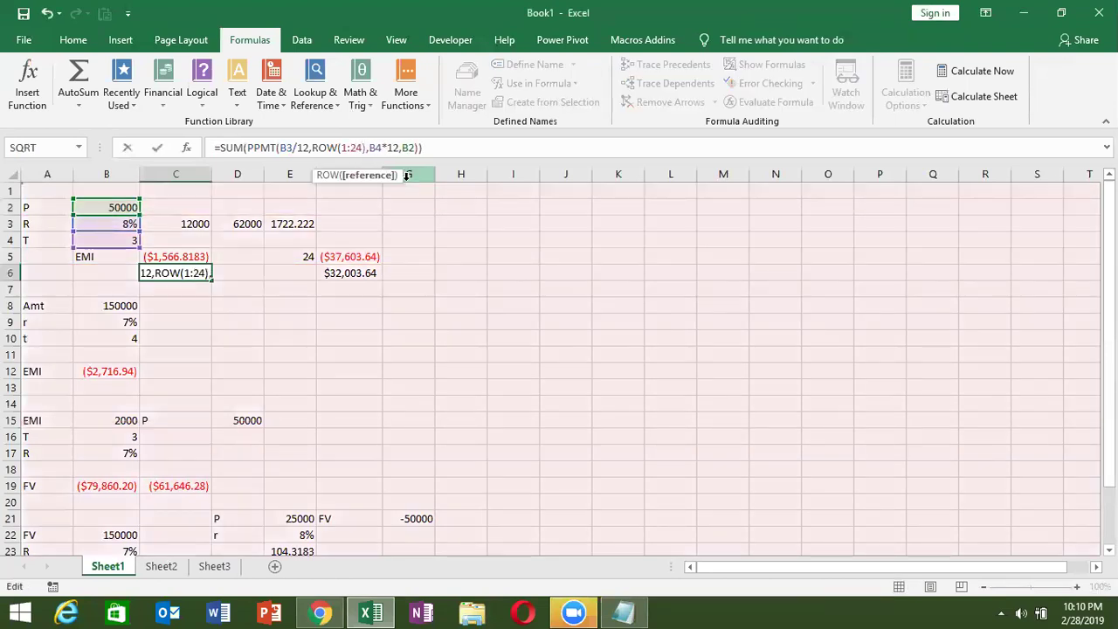
key("ctrl+shift+Return")
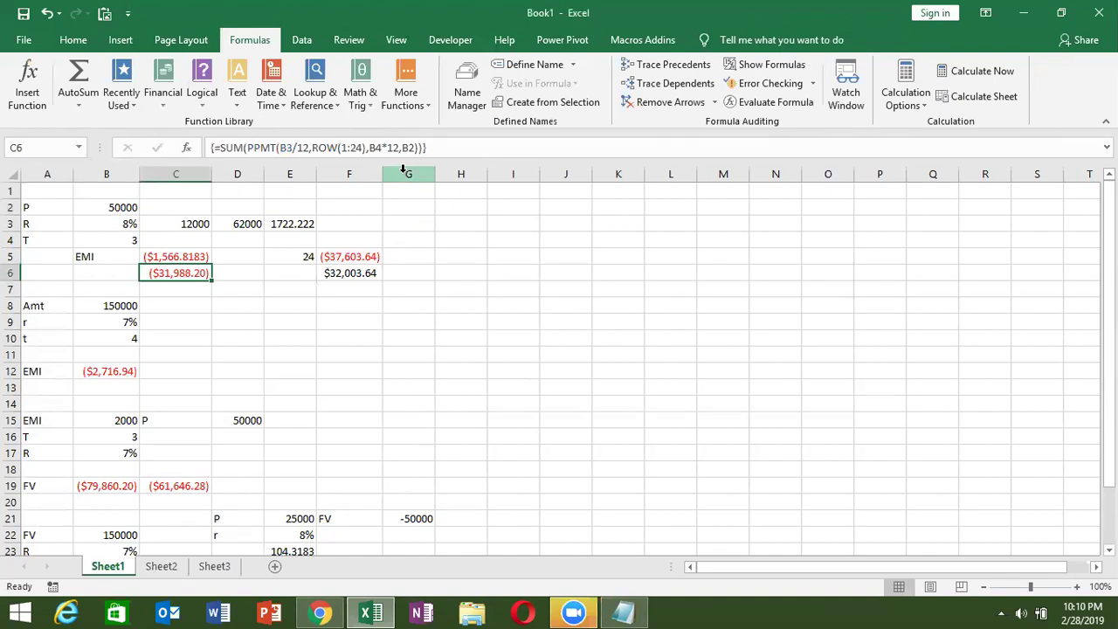
- Set the period count in E5 to 10, then 20, making F6 $25,736.37
key("Right")
key("Right")
key("Up")
type("10")
key("Return")
key("Up")
type("20")
key("Return")
key("Up")
key("Left")
key("Left")
key("Down")
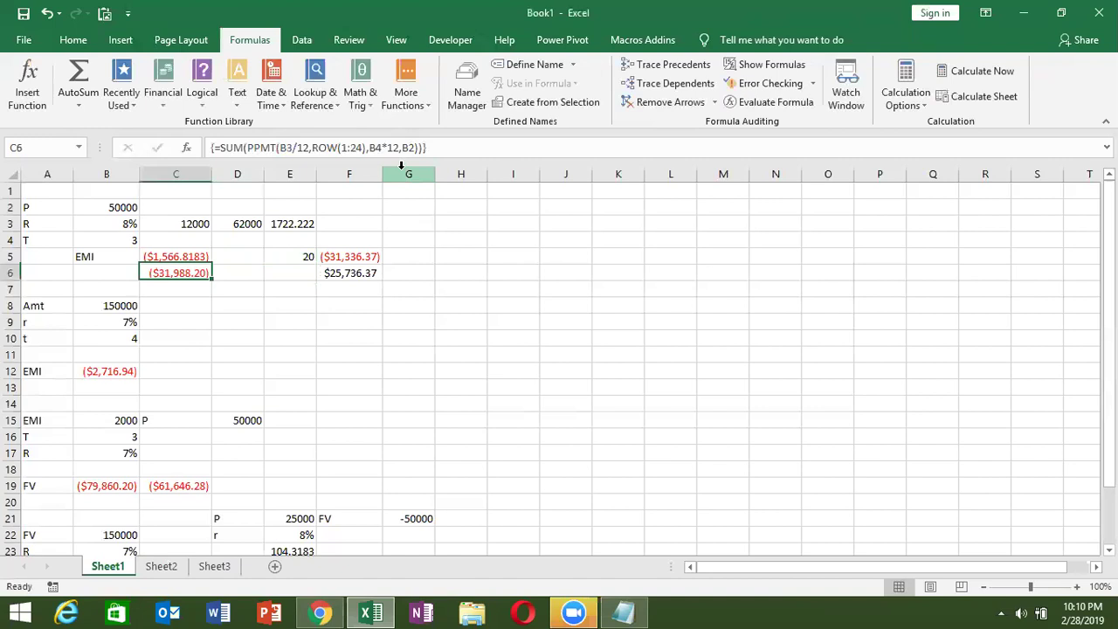
- Replace the fixed 24 in C6's ROW argument with "1:"&E5, dismissing the resulting error
left_click(343, 148)
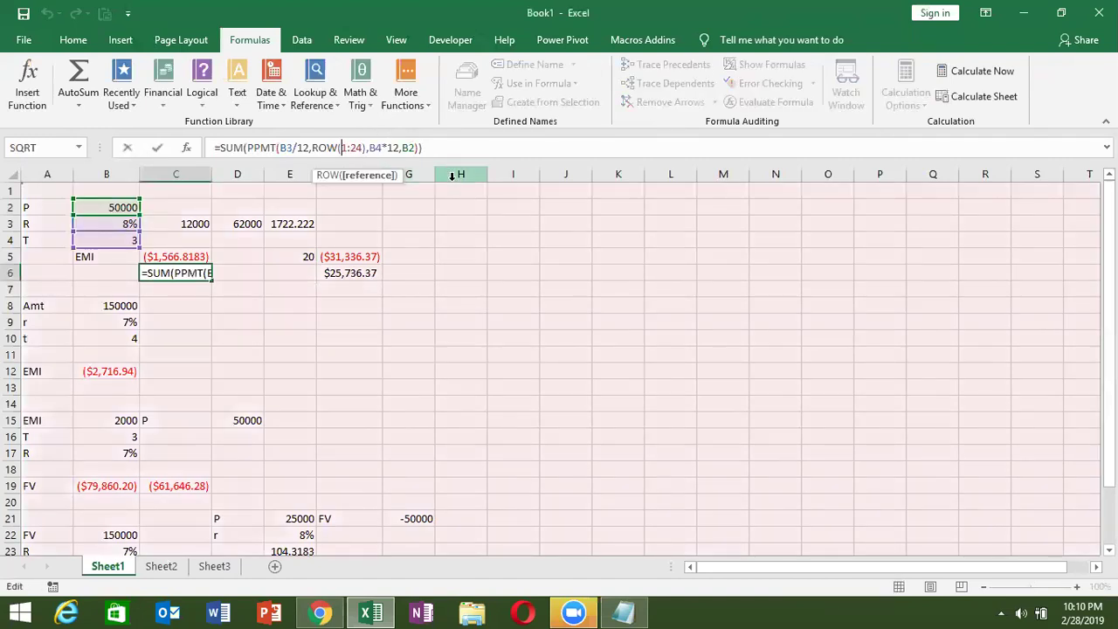
type("\"1:")
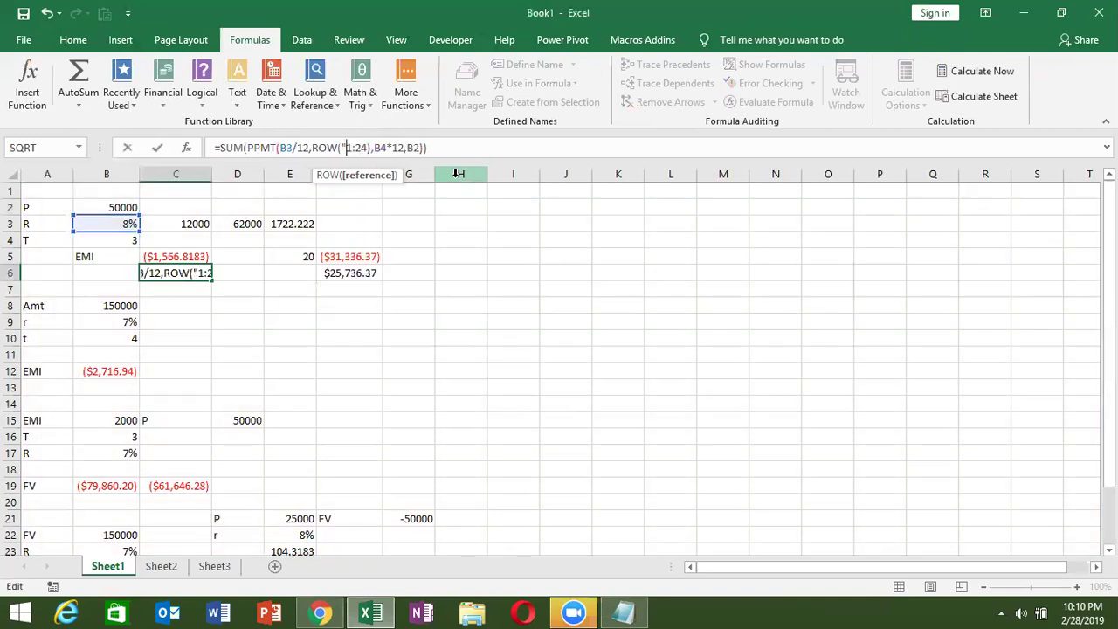
type("\"&")
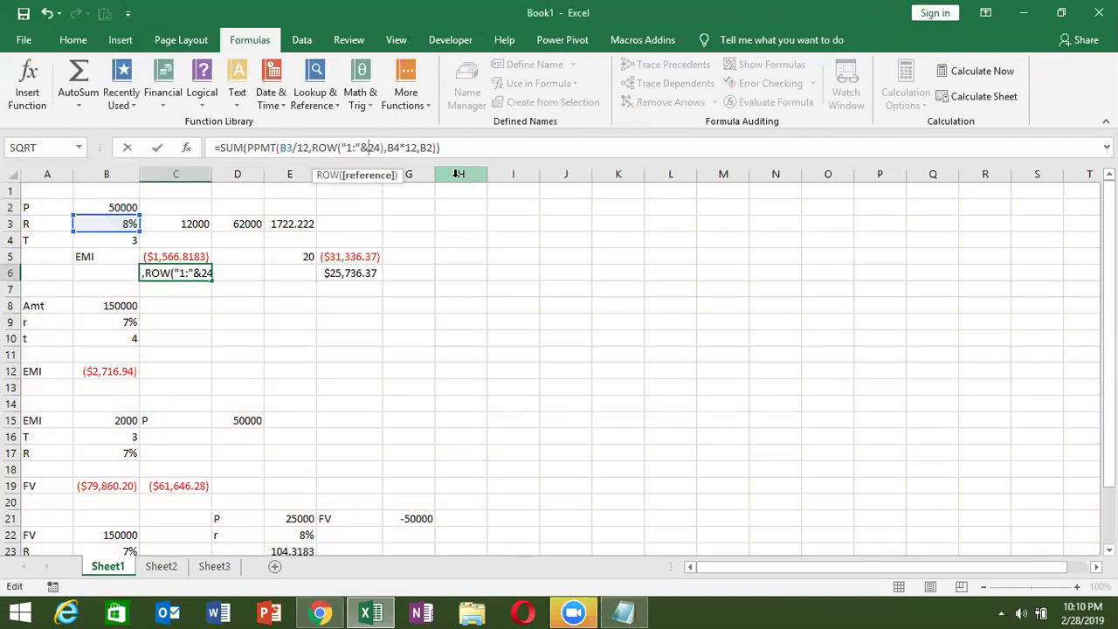
key("Delete")
key("Delete")
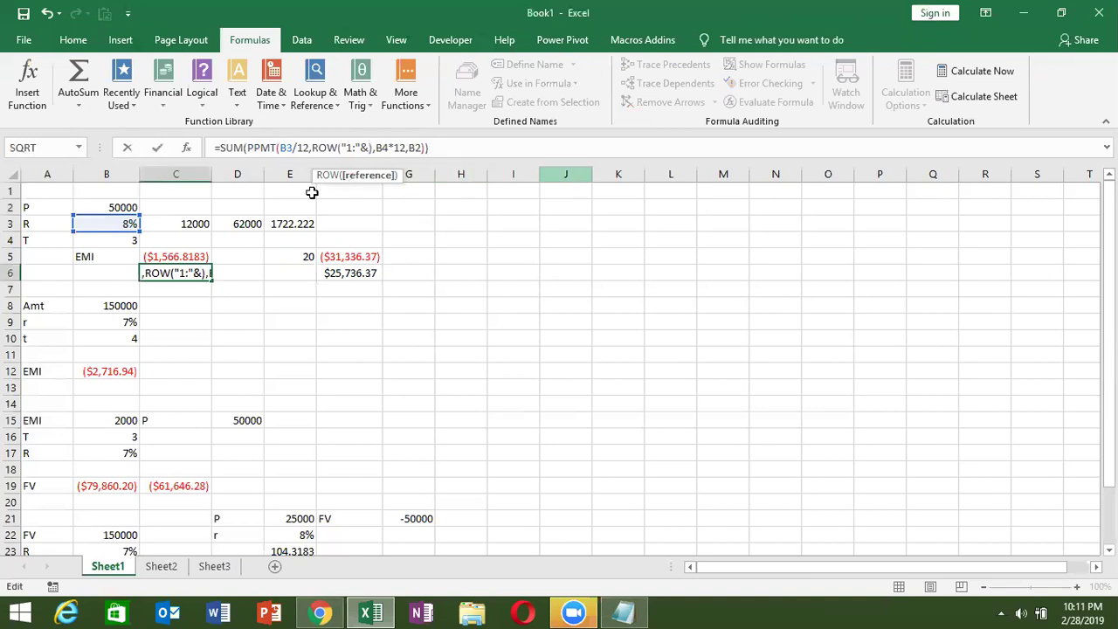
left_click(309, 255)
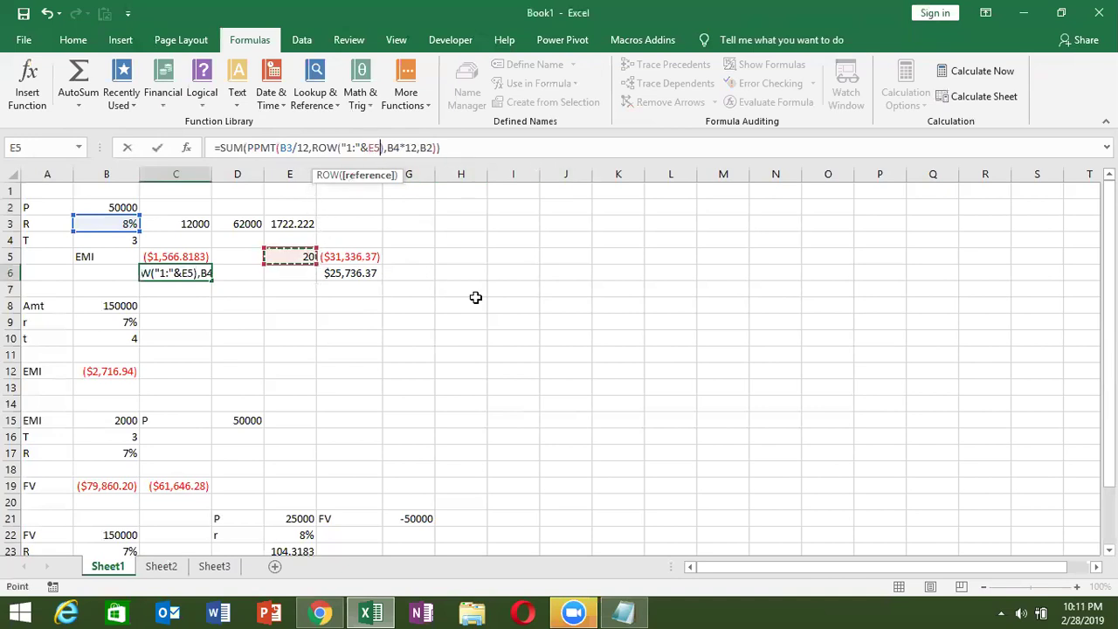
key("ctrl+shift+Return")
key("Return")
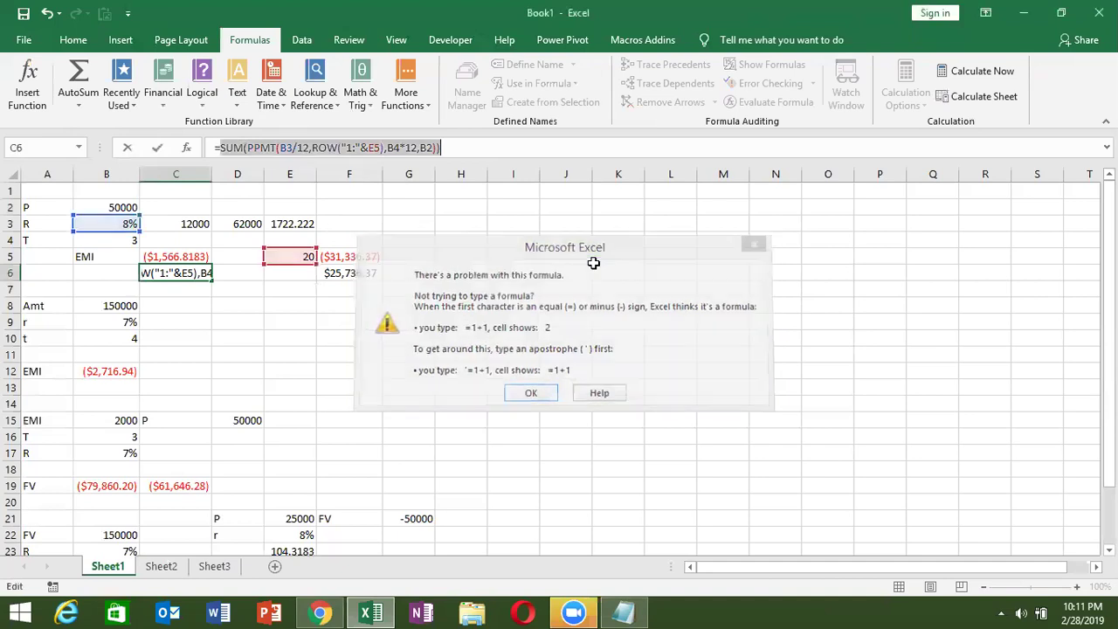
- Wrap "1:"&E5 in INDIRECT and array-enter C6, giving ($26,296.42)
left_click(342, 148)
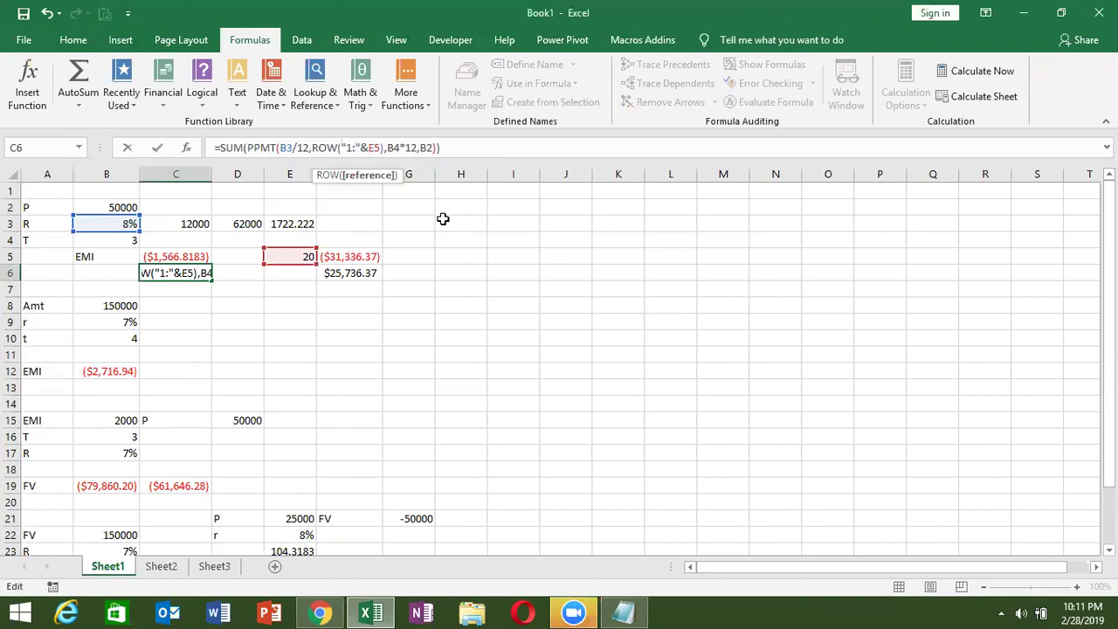
key("Right")
key("shift+Right")
key("shift+Right")
key("shift+Right")
key("shift+Right")
key("shift+Right")
key("shift+Right")
key("shift+Right")
key("shift+Right")
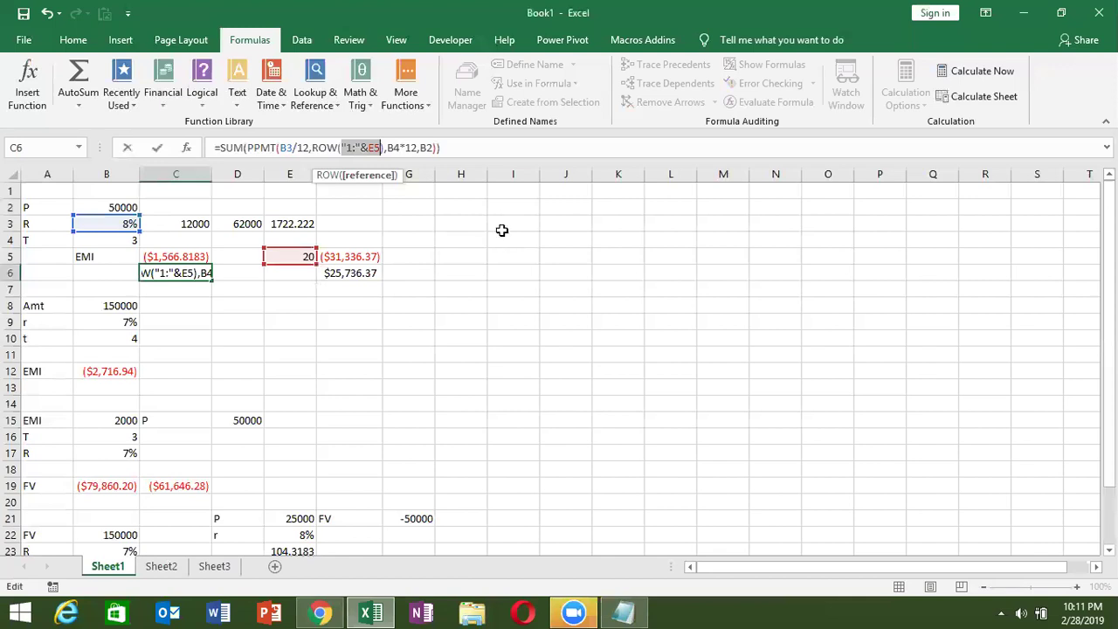
key("Left")
key("Left")
key("Left")
key("Left")
key("Left")
key("Left")
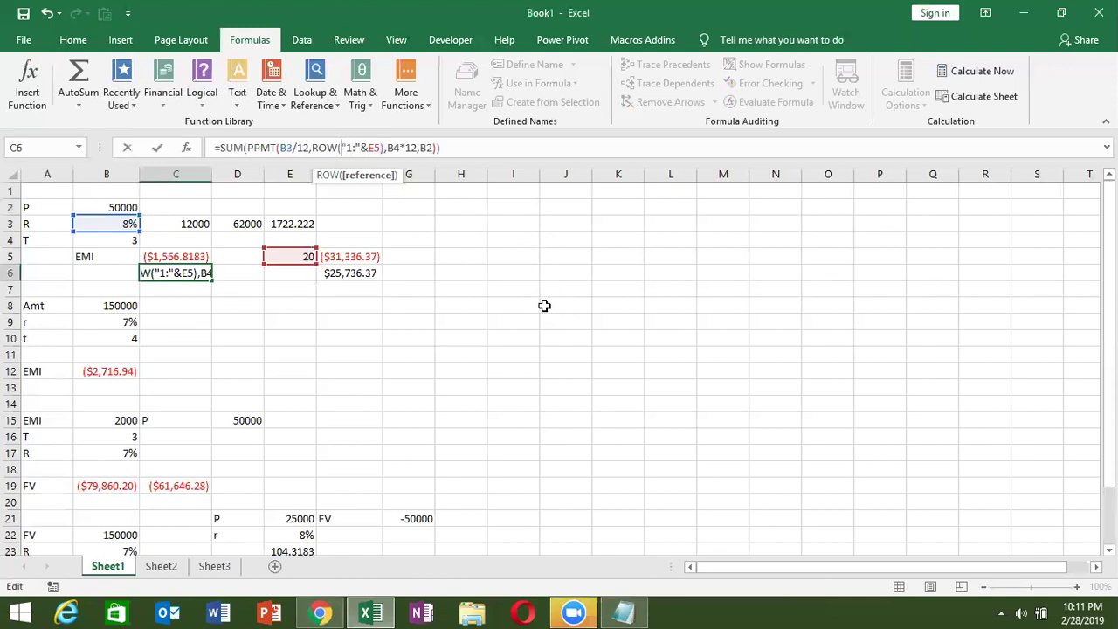
type("in")
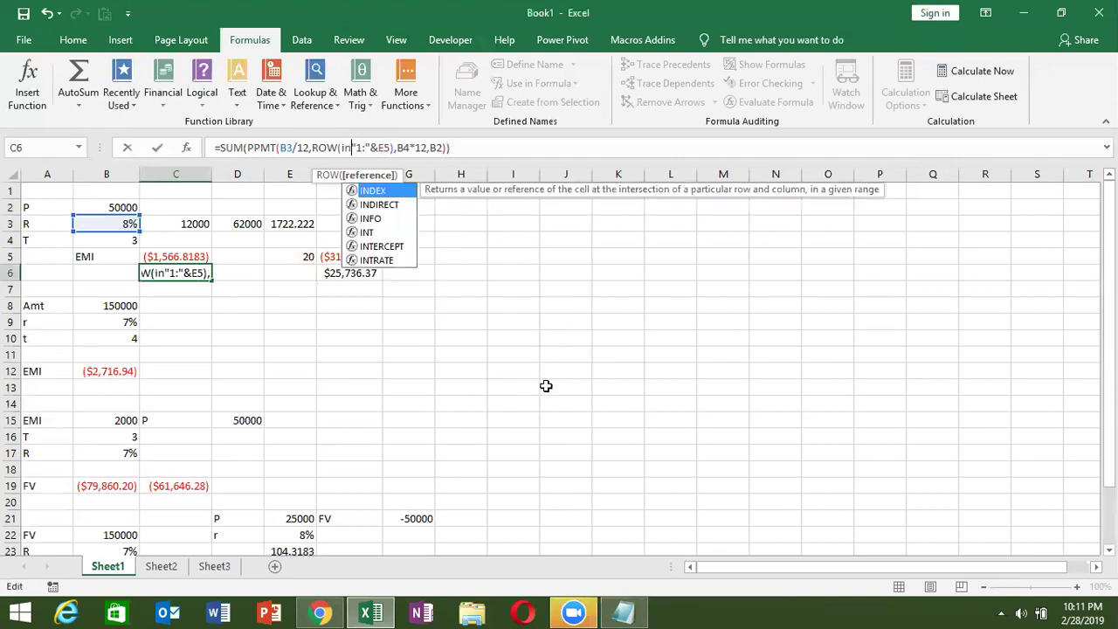
type("d")
key("Down")
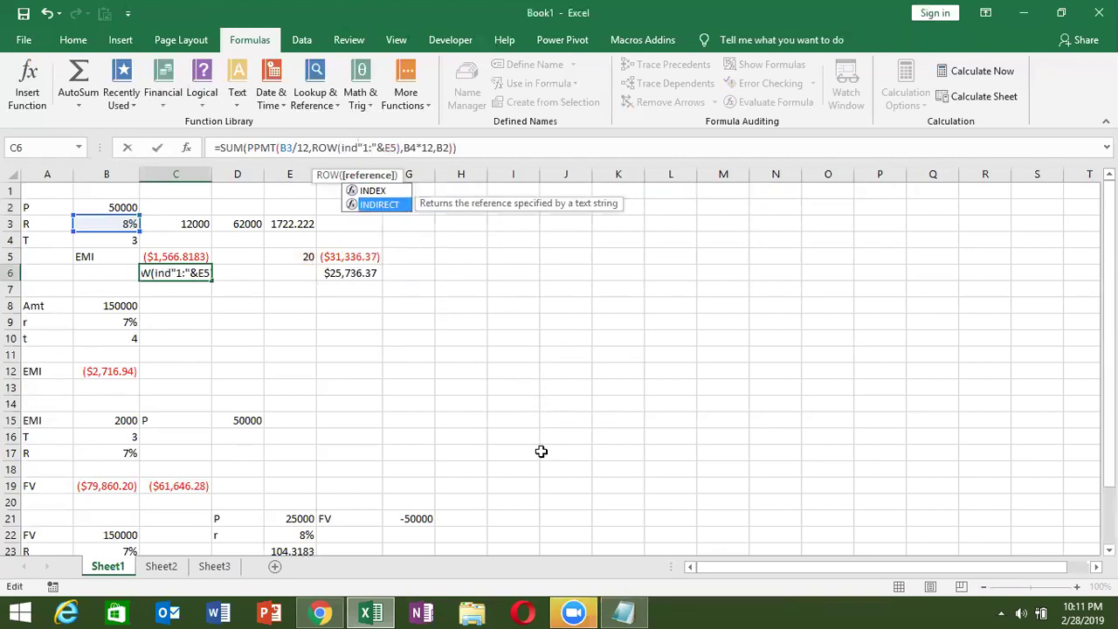
key("Tab")
key("Right")
key("Right")
key("Right")
key("Right")
key("Right")
type(")")
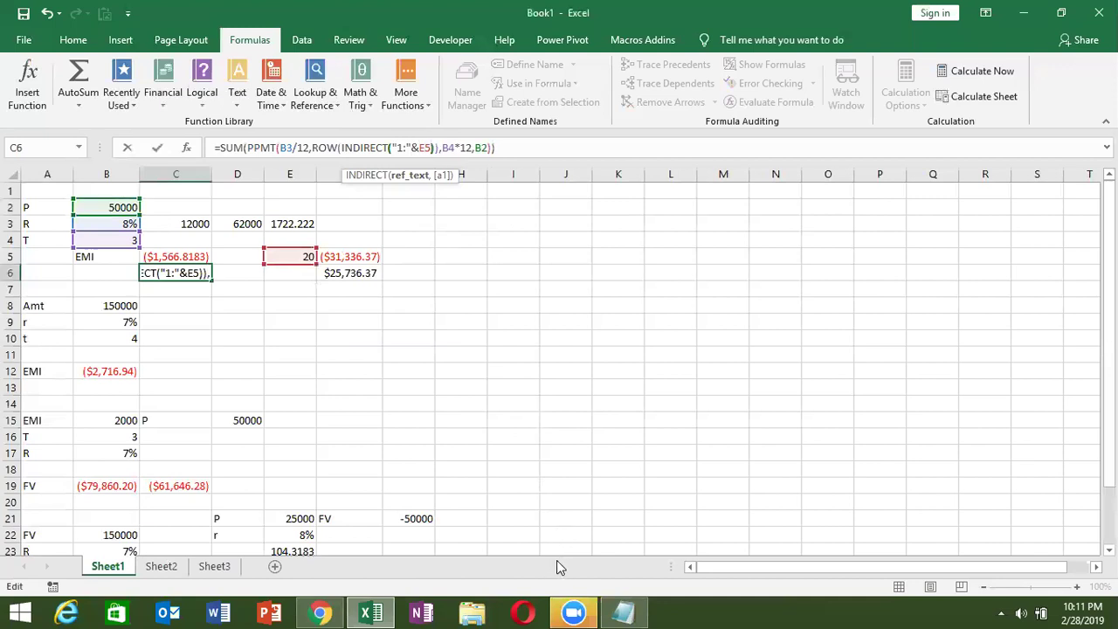
key("ctrl+shift+Return")
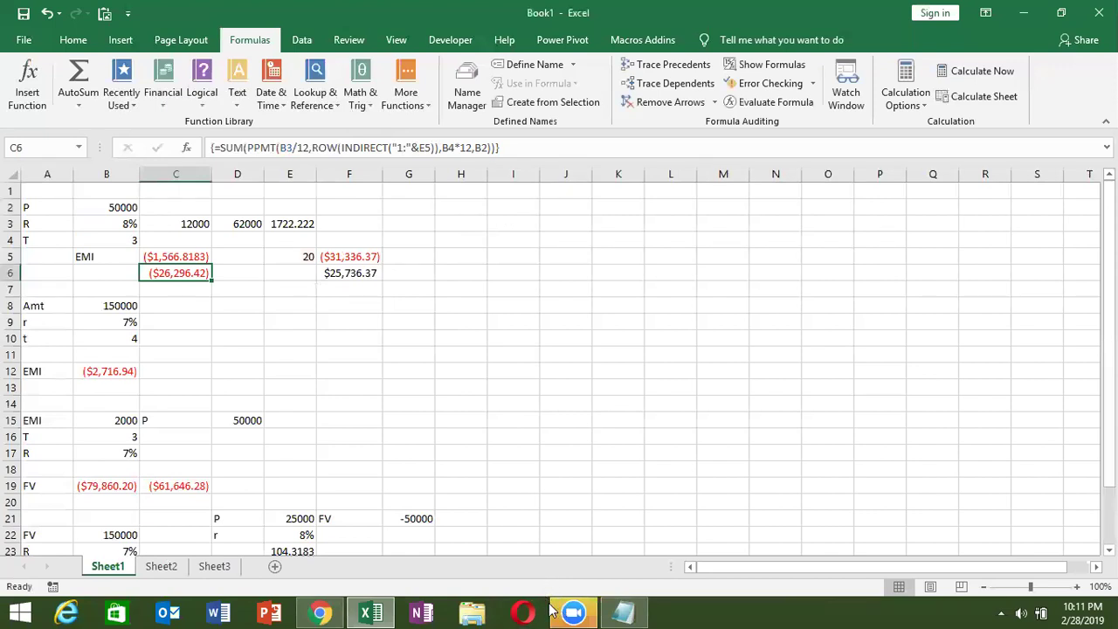
- Compare the C5 and C6 formulas, view Sheet2, then add a blank Sheet4
mouse_move(551, 610)
left_click(157, 256)
left_click(159, 271)
left_click(152, 568)
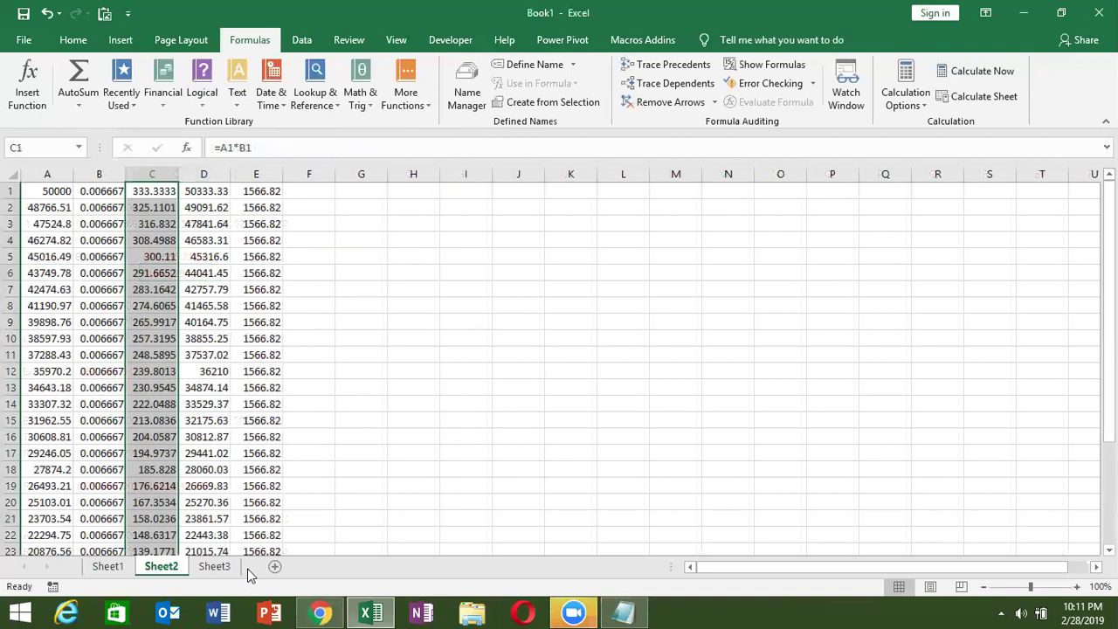
left_click(275, 567)
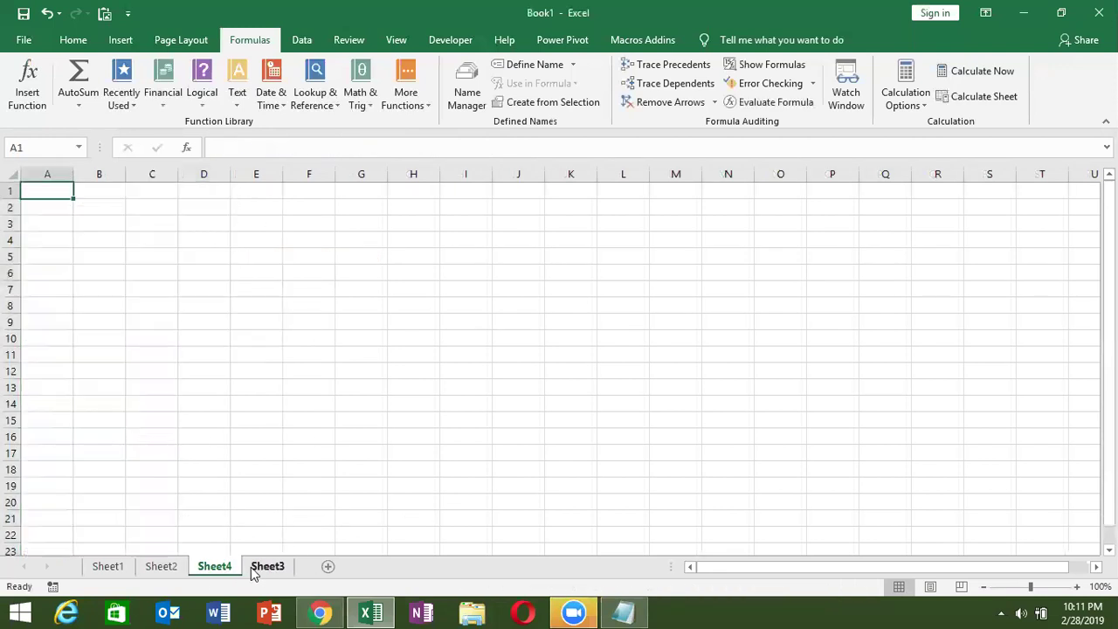
- From the Sheet4 tab's Insert dialog, add the Loan Amortization template from Spreadsheet Solutions
right_click(211, 567)
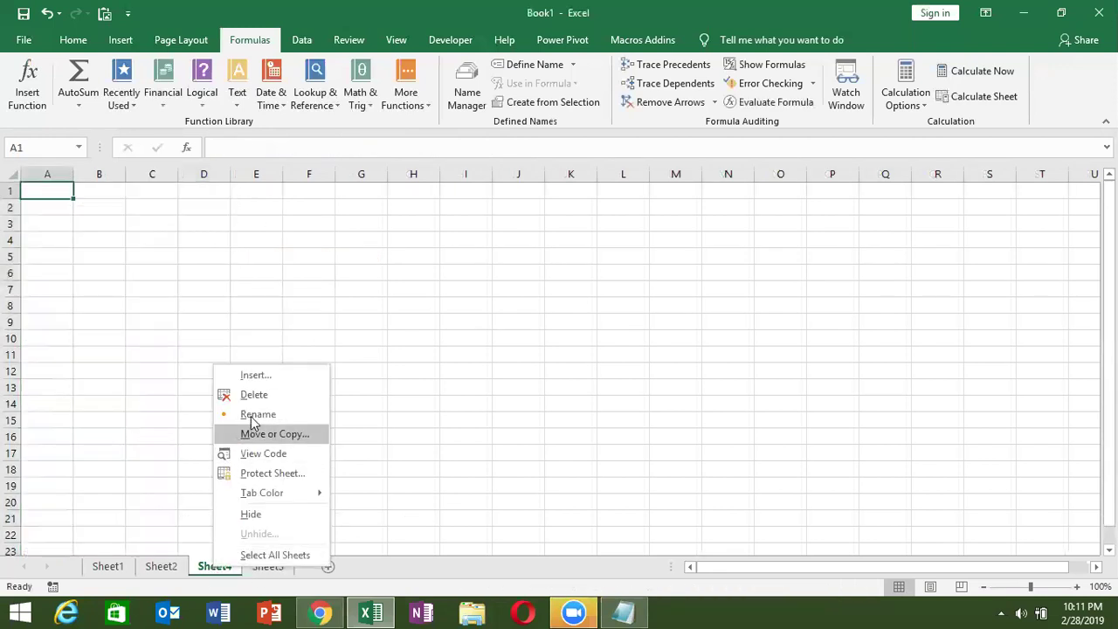
left_click(262, 376)
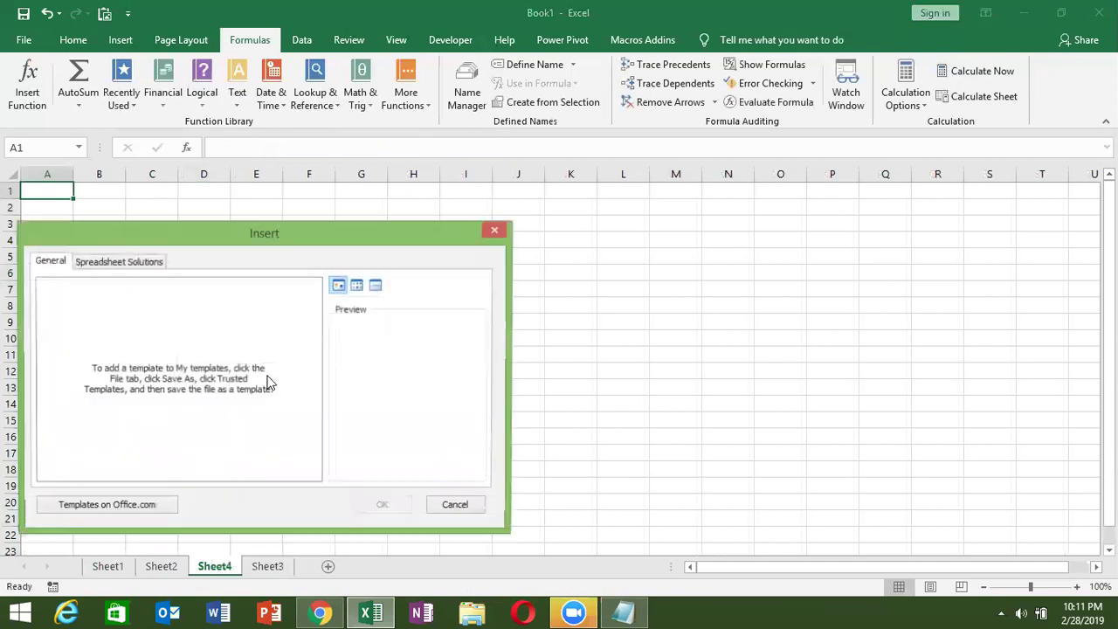
left_click(123, 261)
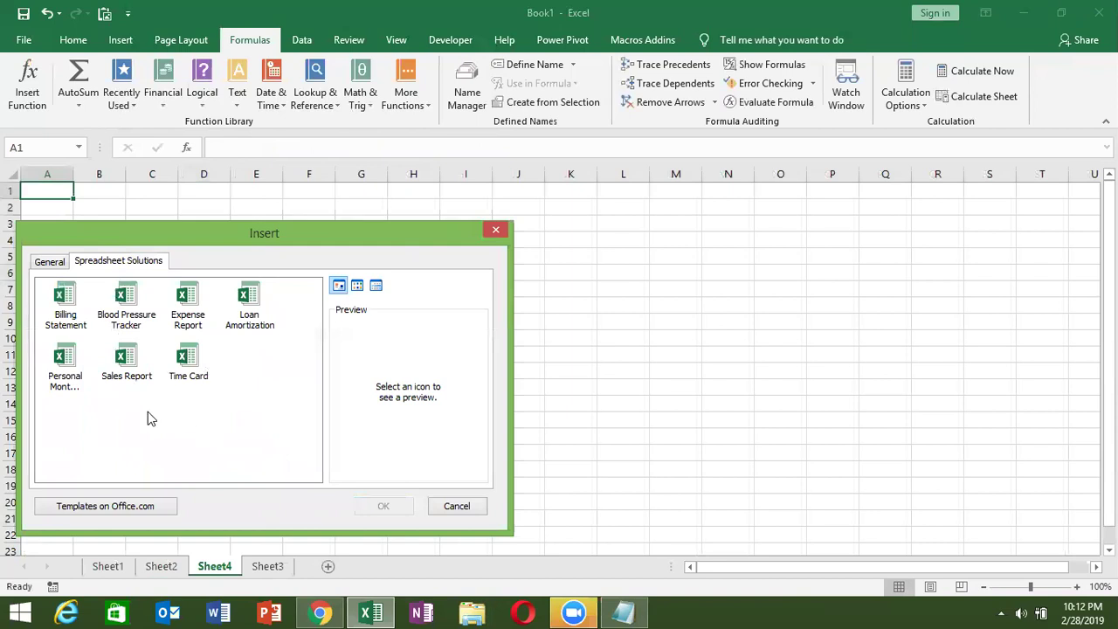
left_click(250, 325)
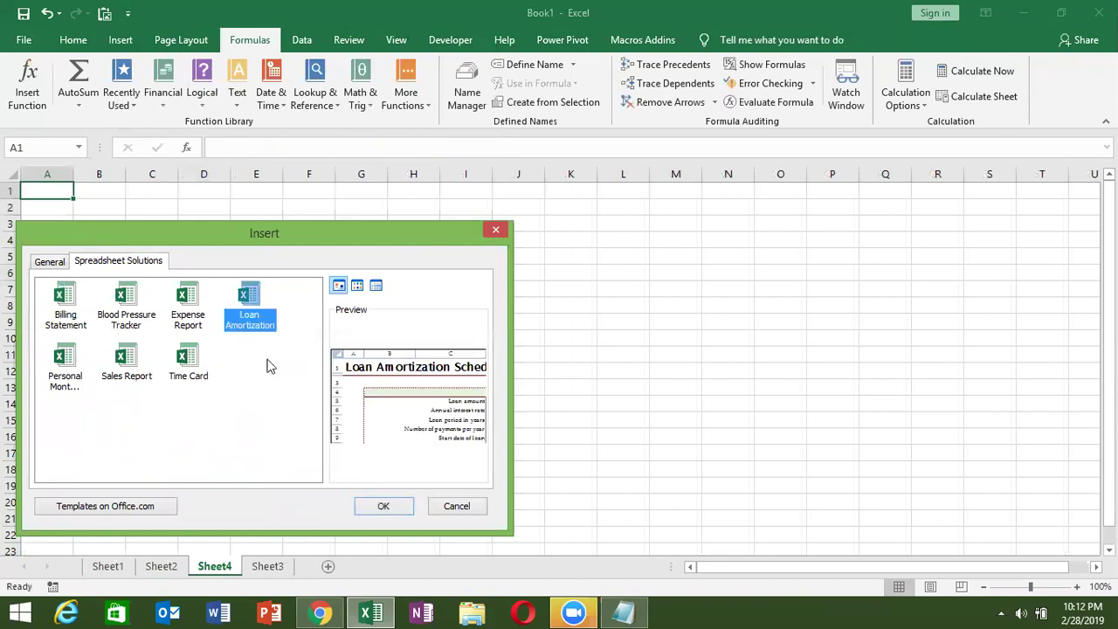
left_click(383, 508)
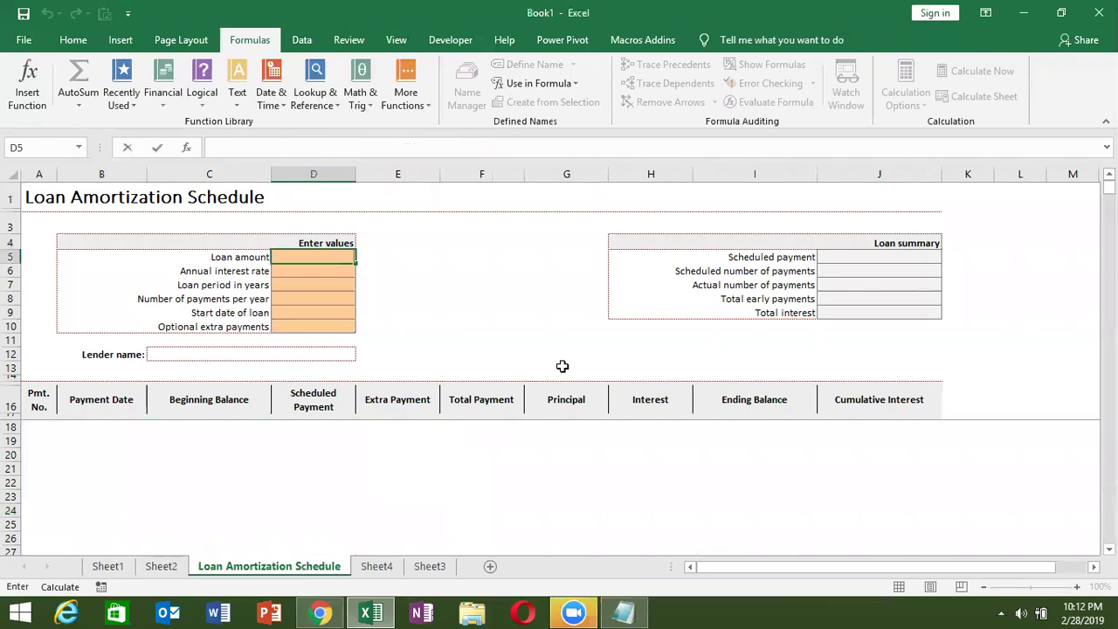
- Enter a $50,000 loan at 7% over 4 years, 12 payments yearly, starting today's date
type("50000")
key("Return")
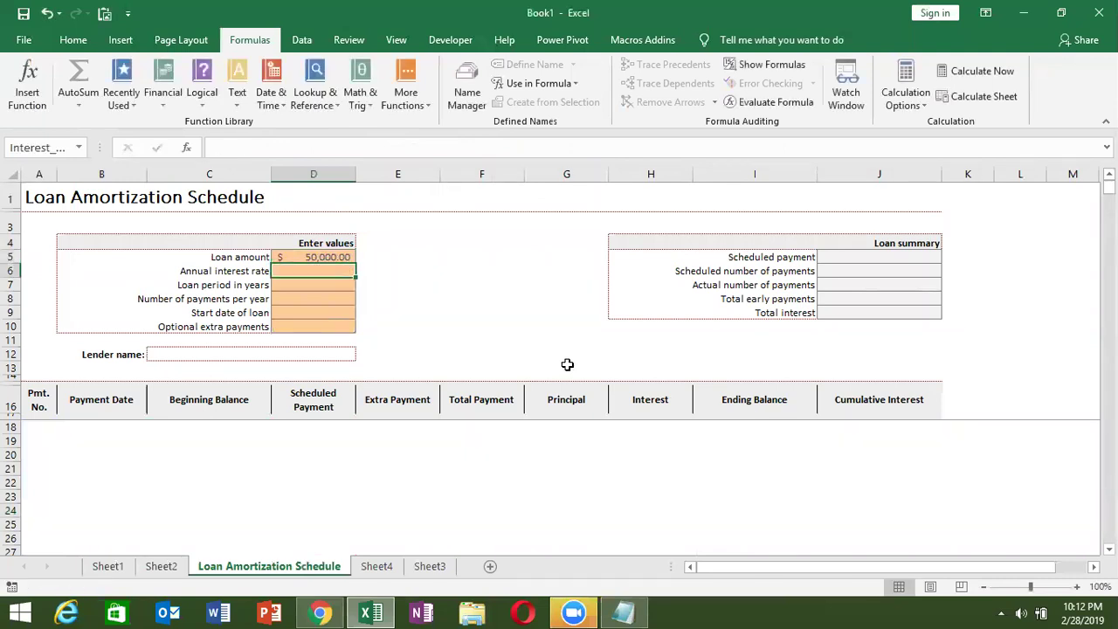
type("7%")
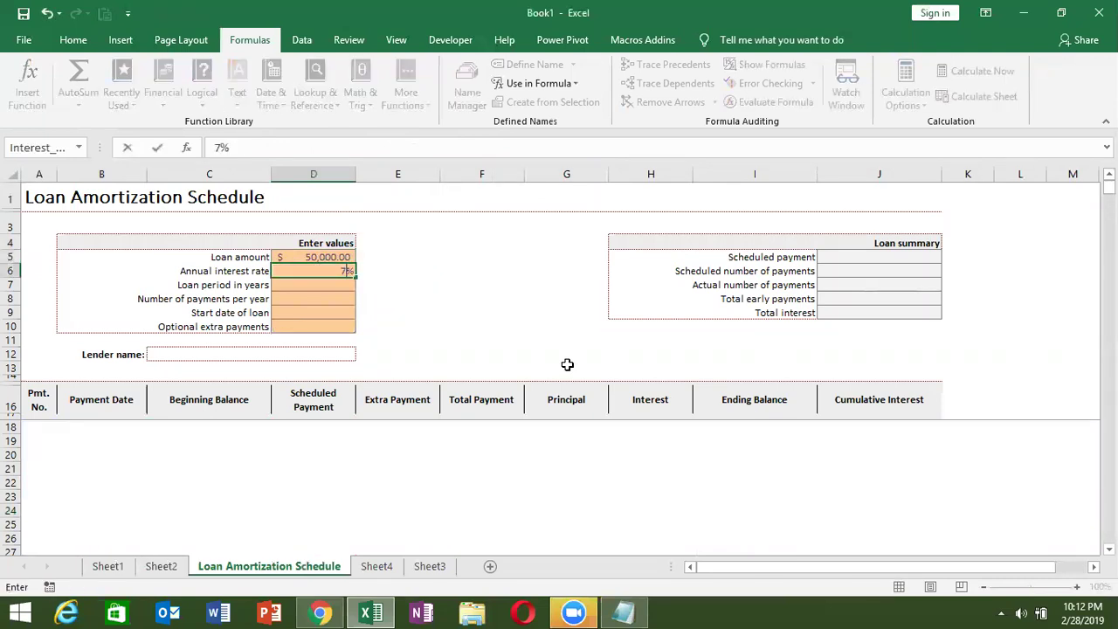
key("Return")
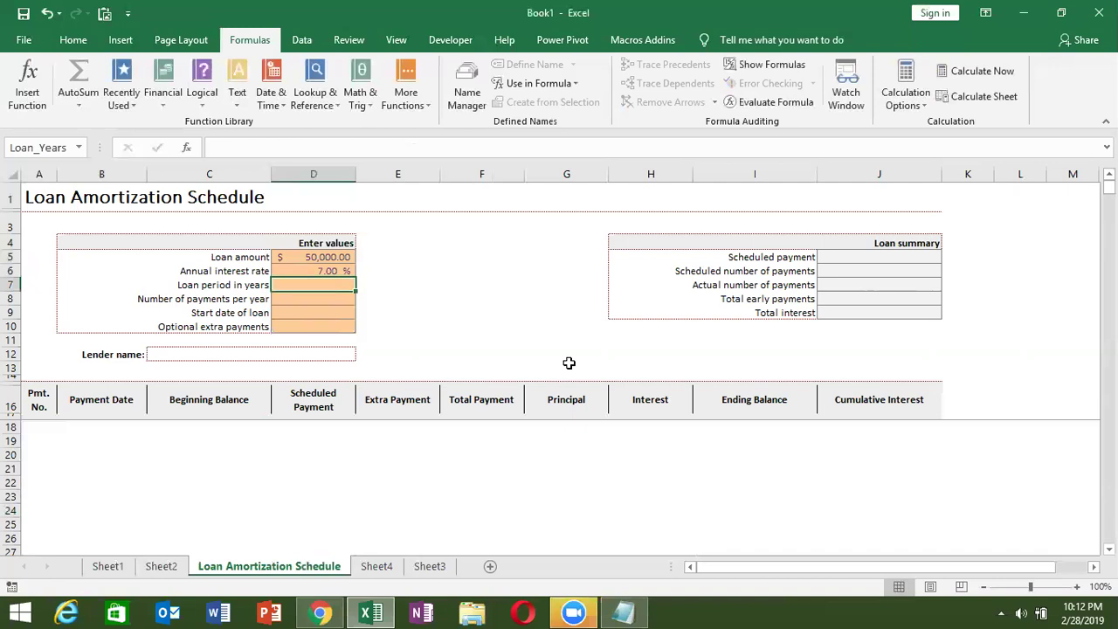
type("4")
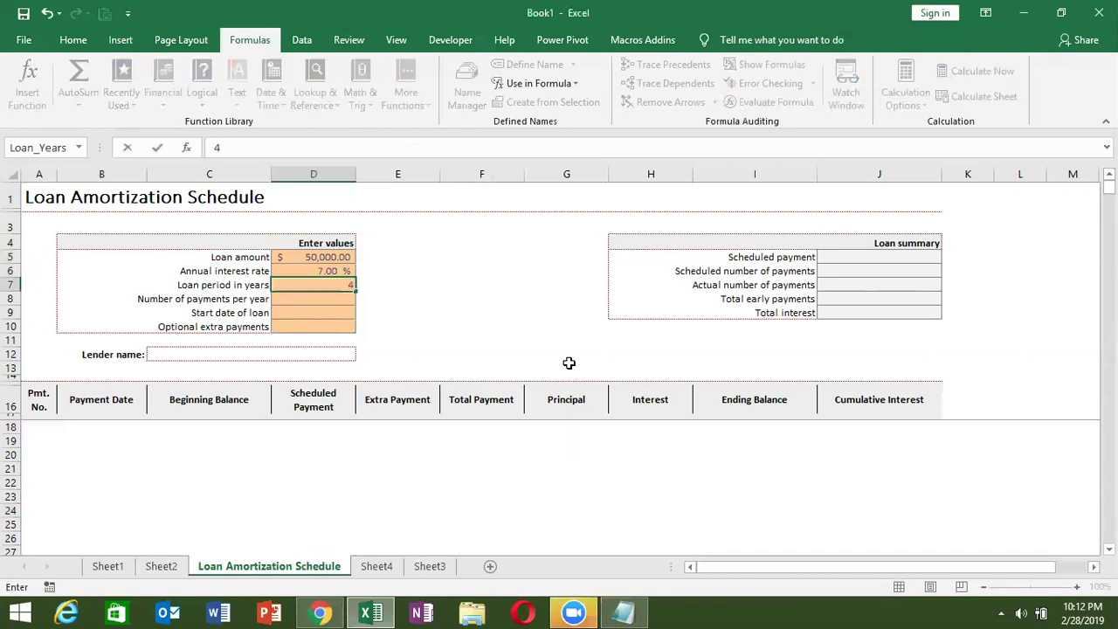
key("Return")
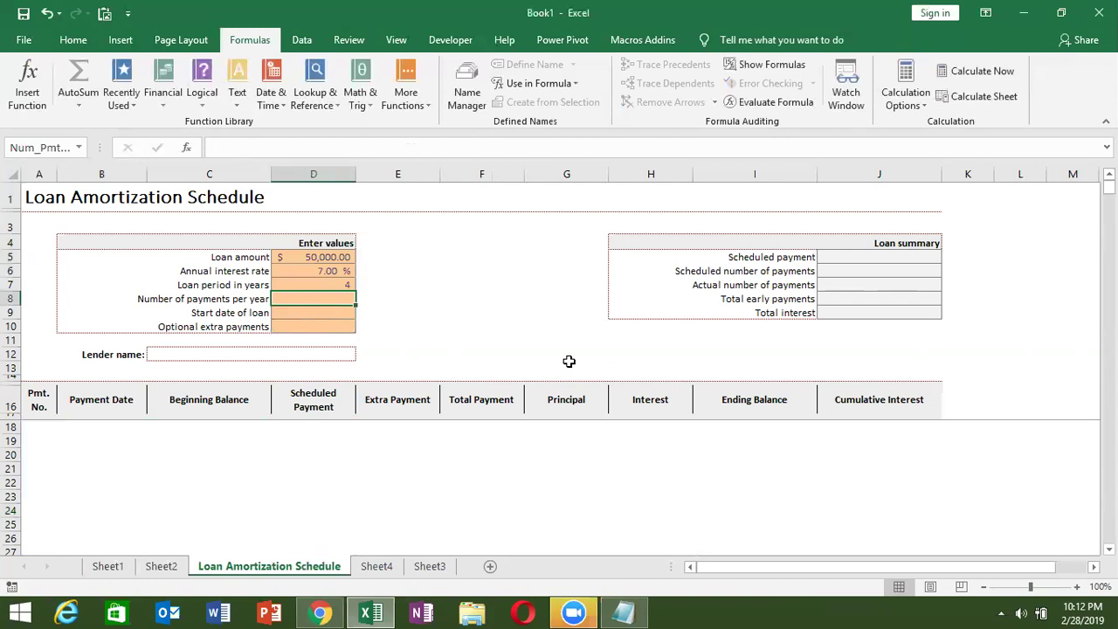
type("12")
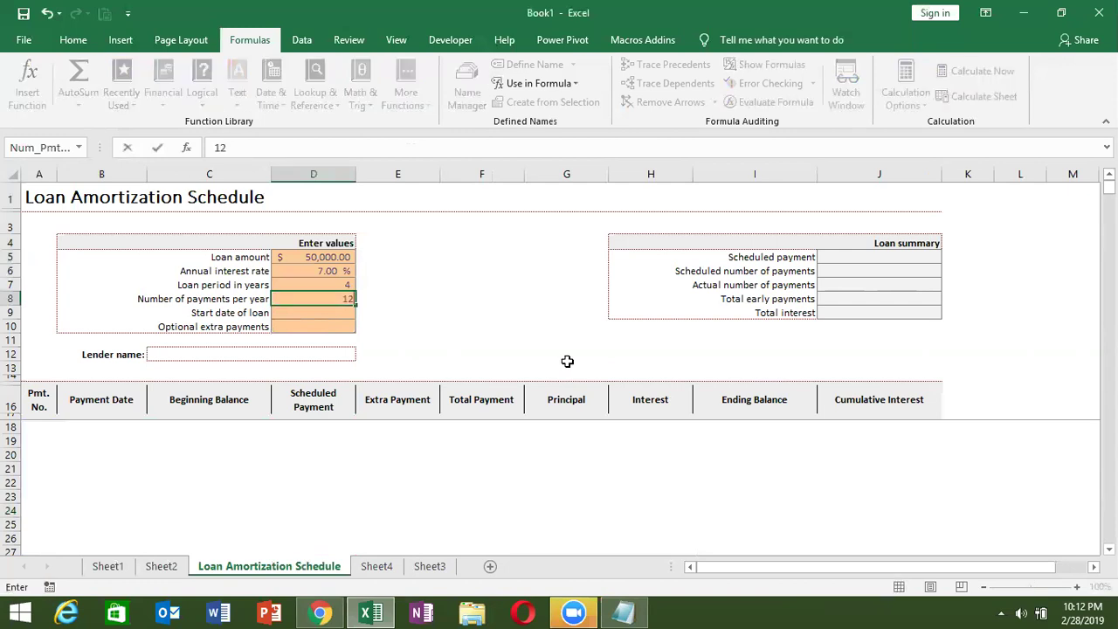
key("Return")
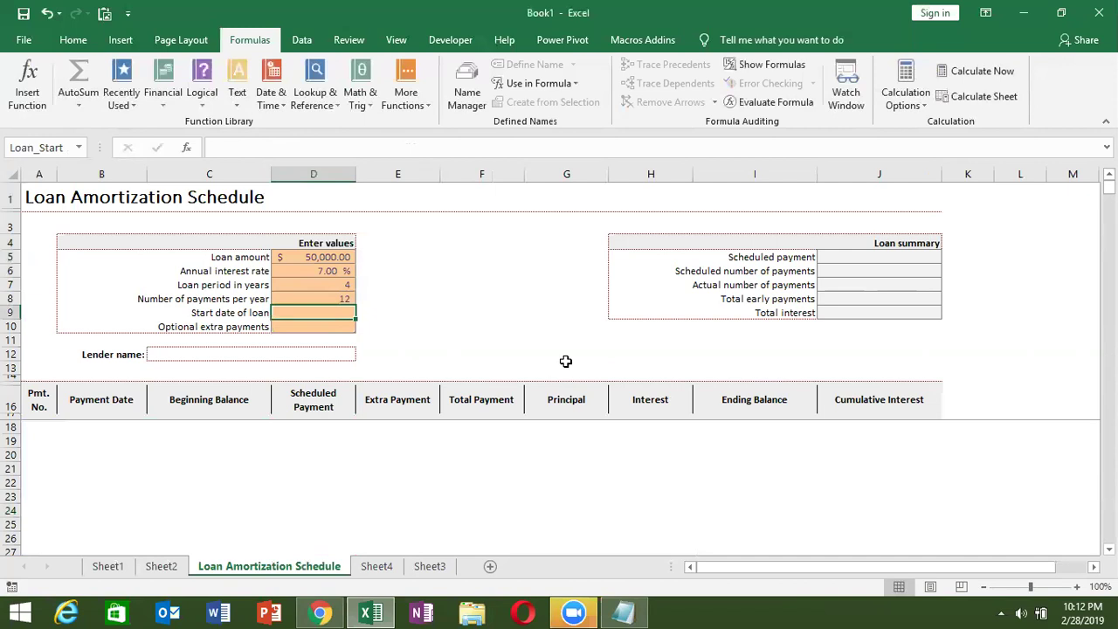
key("ctrl+semicolon")
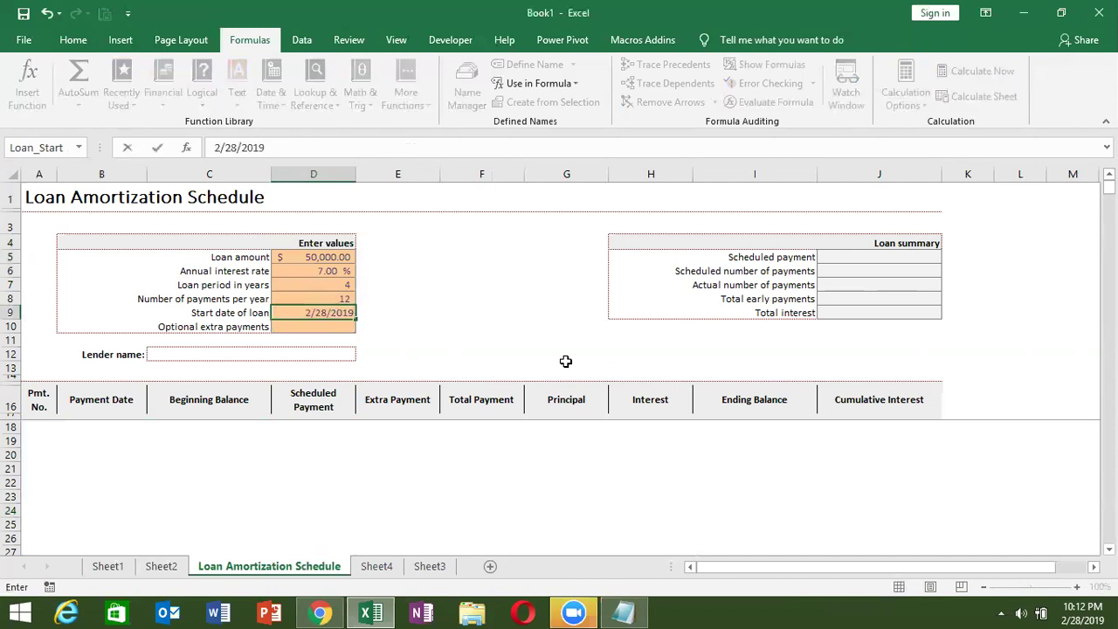
key("Return")
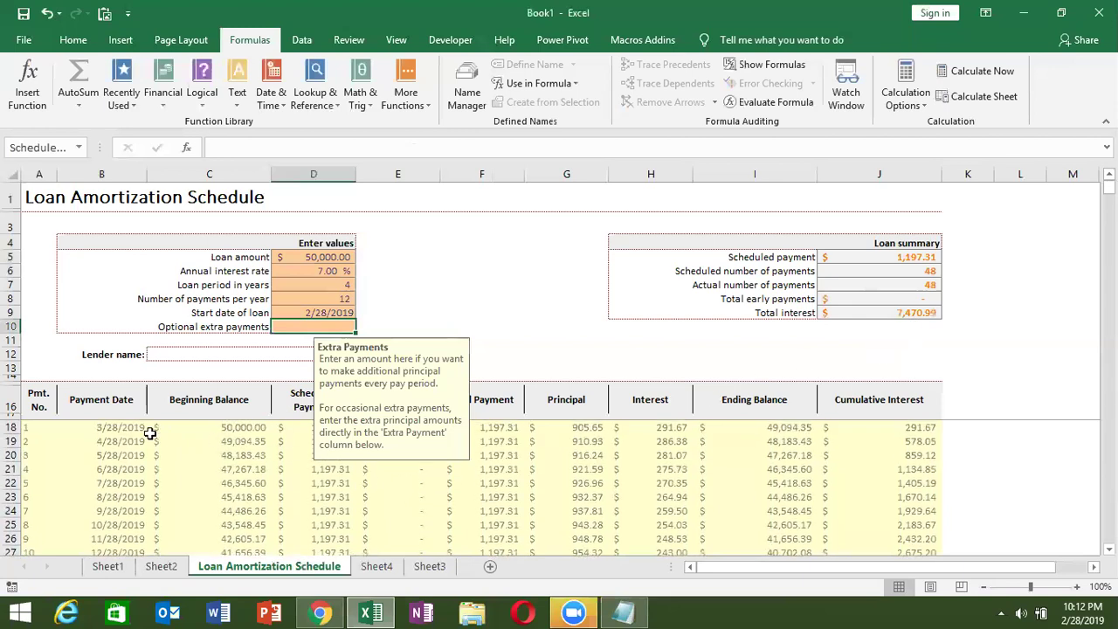
left_click(304, 270)
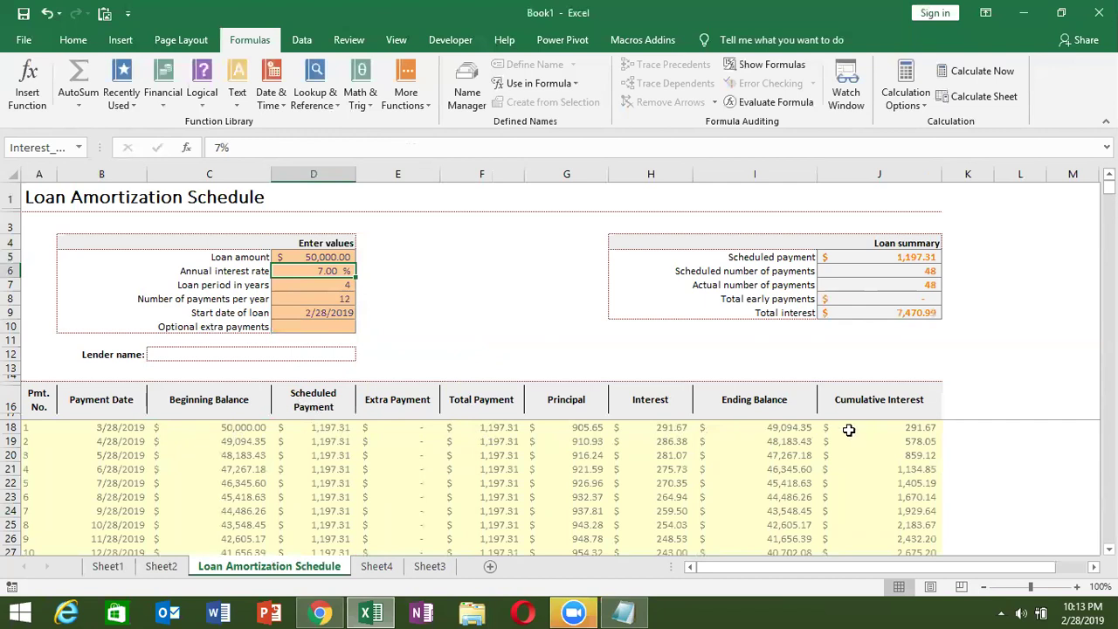
scroll(906, 434, "down", 2)
scroll(906, 434, "down", 1)
scroll(906, 434, "down", 1)
scroll(909, 435, "down", 3)
scroll(909, 434, "down", 2)
scroll(909, 434, "down", 3)
scroll(909, 434, "down", 3)
scroll(909, 434, "down", 1)
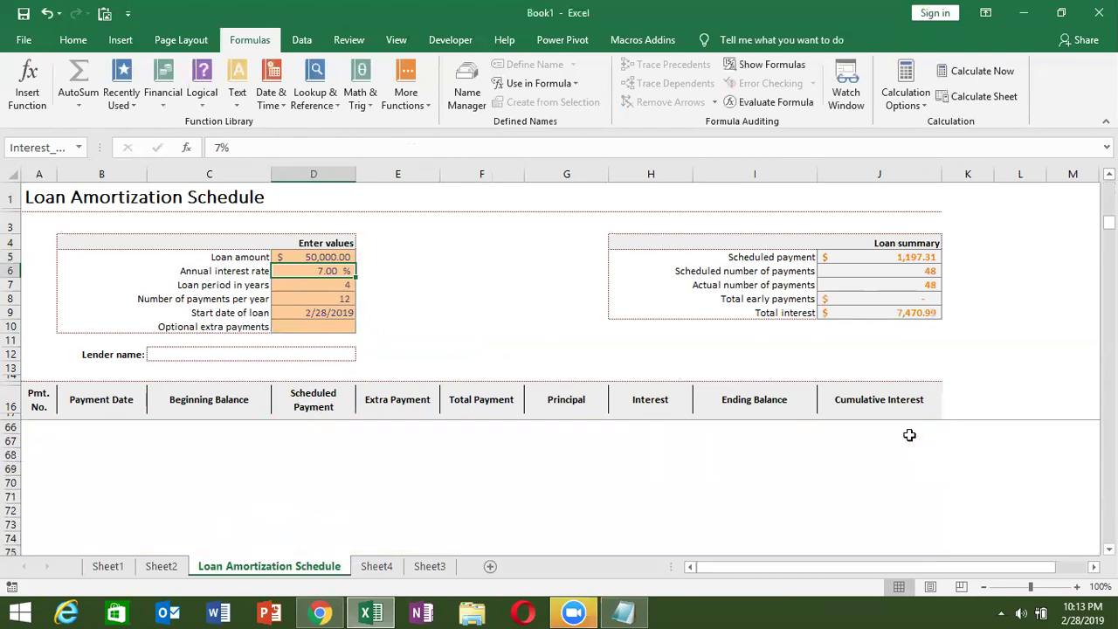
scroll(908, 435, "up", 3)
scroll(909, 434, "down", 1)
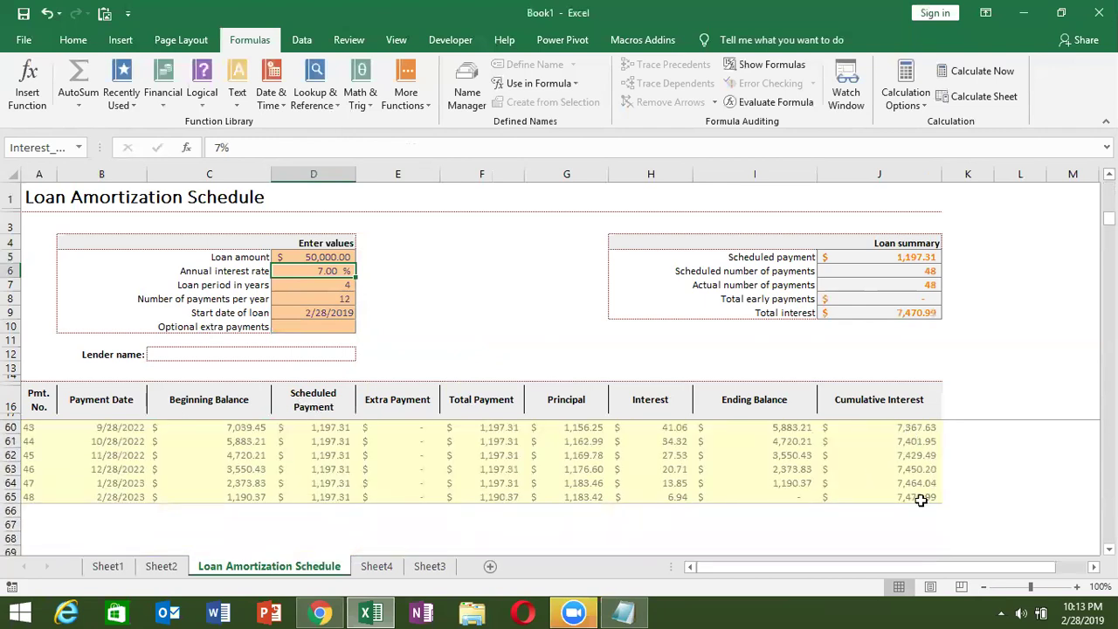
scroll(729, 519, "up", 6)
scroll(512, 492, "up", 4)
scroll(452, 482, "up", 4)
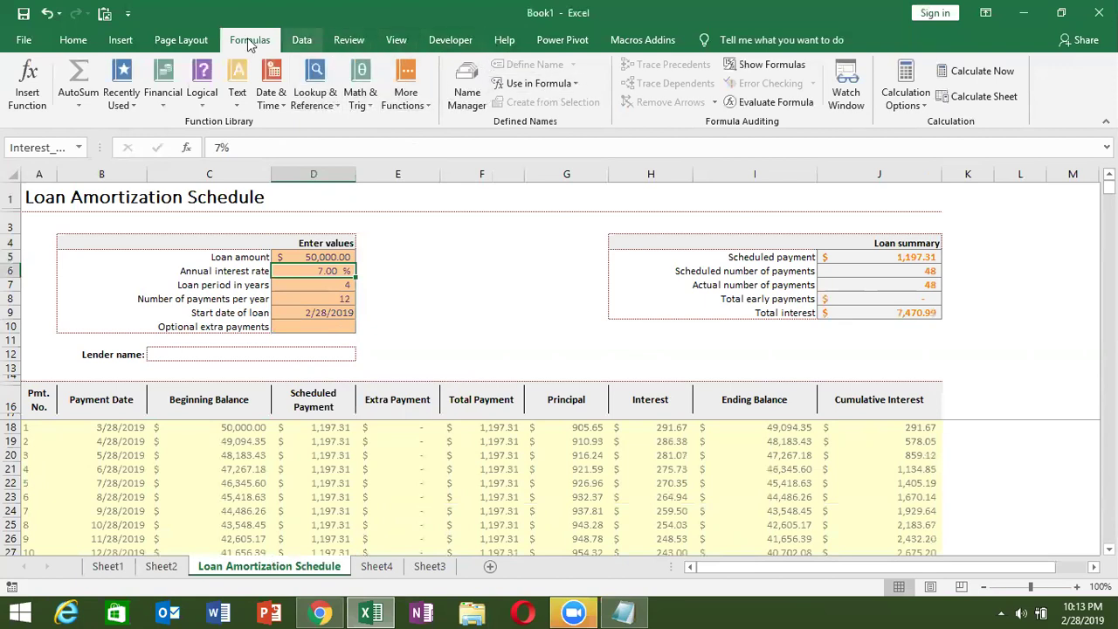
left_click(348, 40)
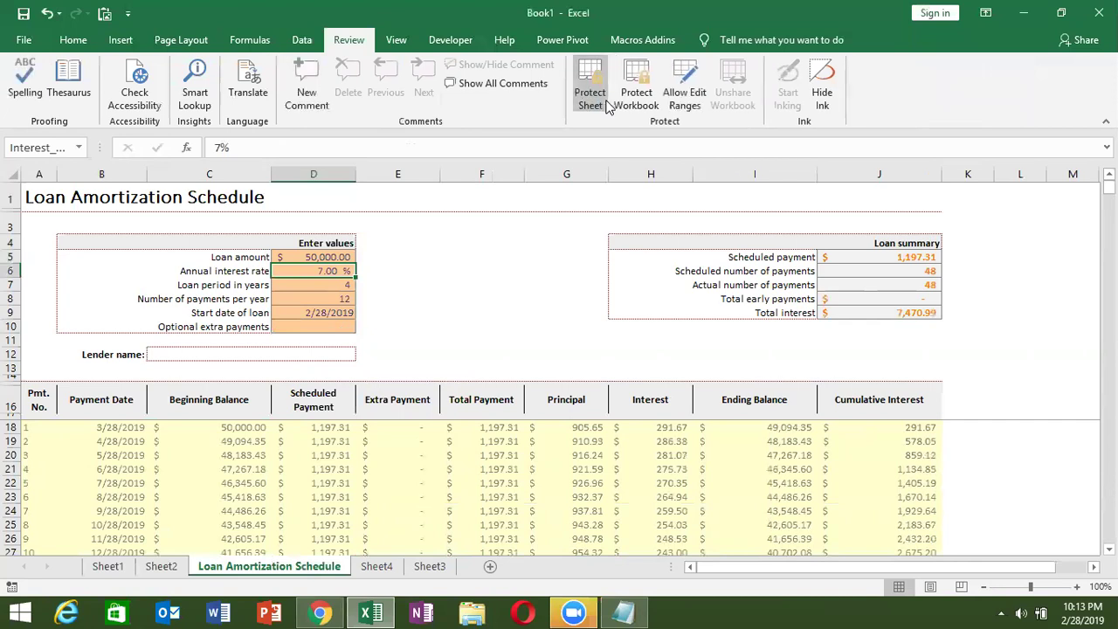
left_click(398, 326)
scroll(277, 464, "down", 3)
scroll(277, 465, "up", 3)
left_click(277, 465)
left_click(96, 456)
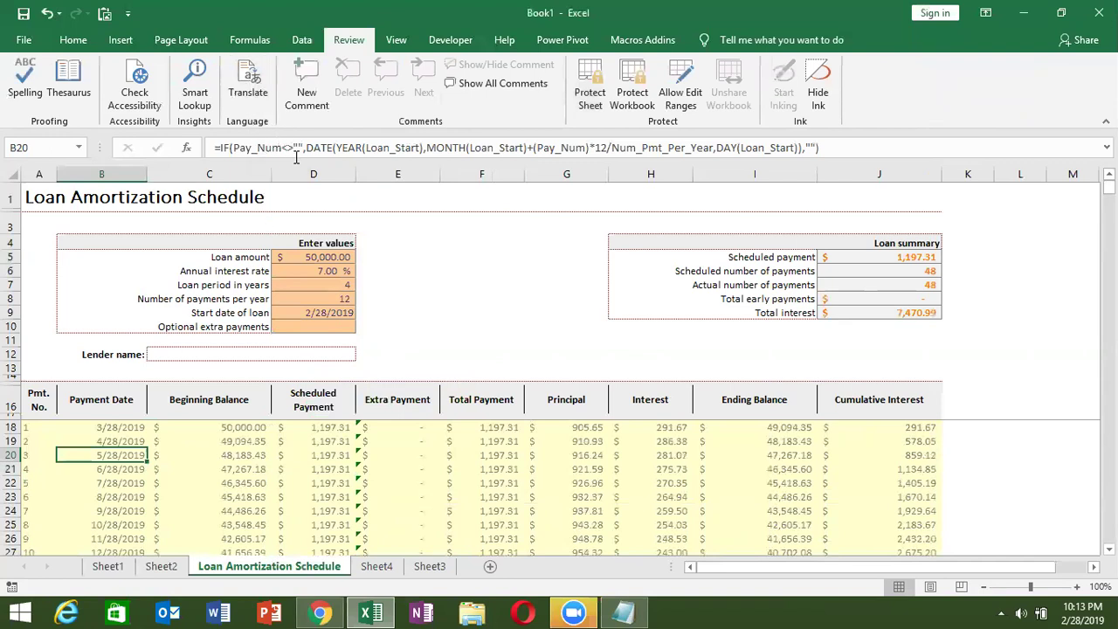
- Open the Name Manager and review the Print_Area and Print_Area_Reset names
left_click(253, 40)
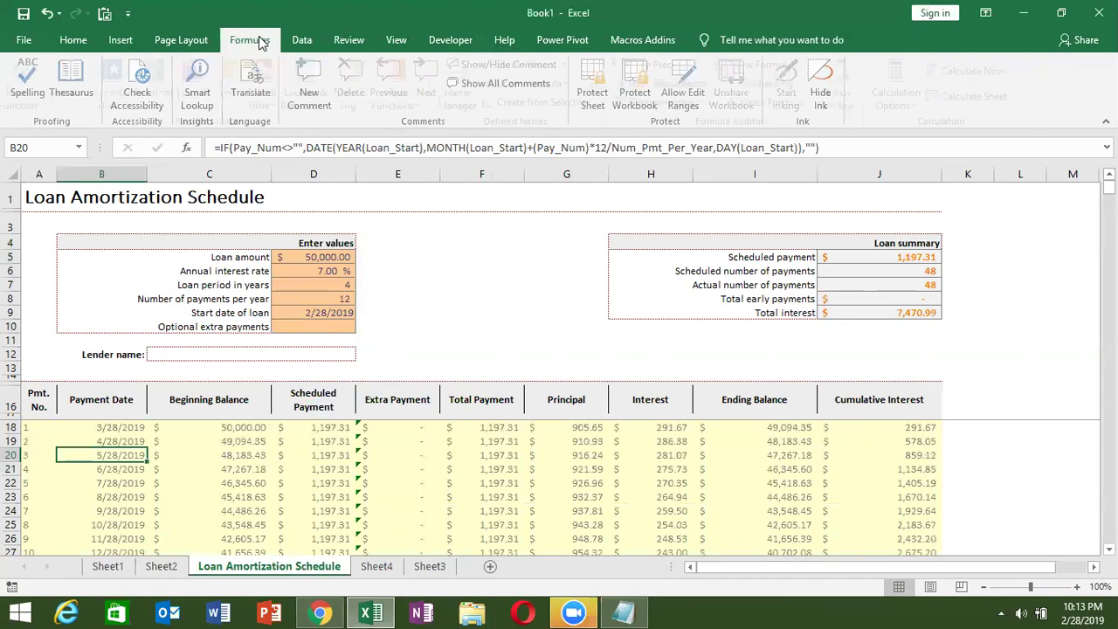
left_click(467, 94)
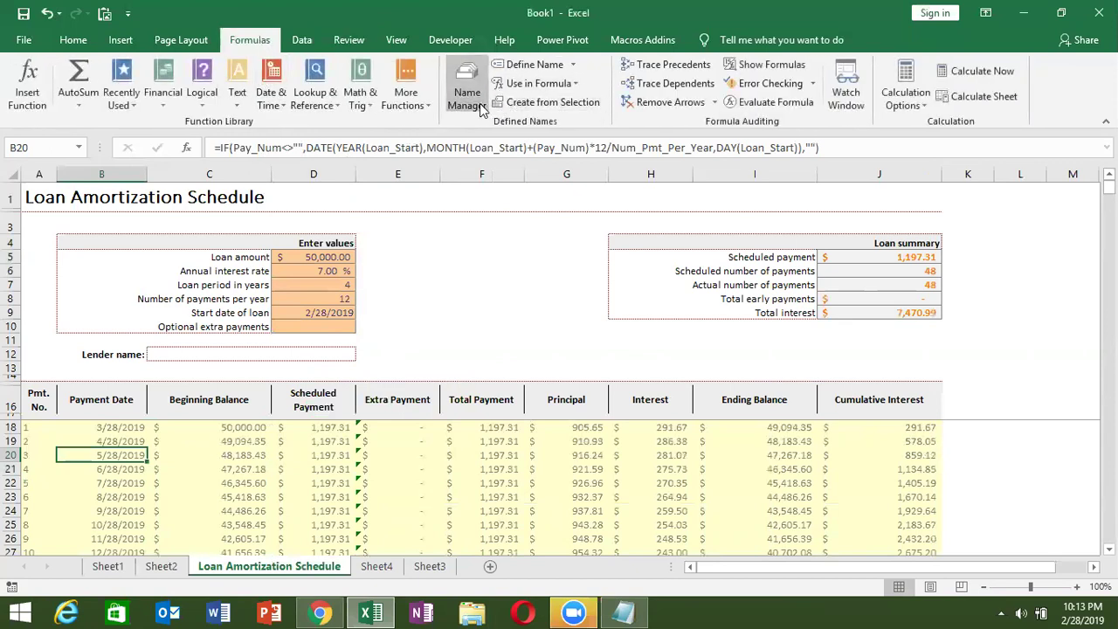
left_click_drag(841, 257, 855, 333)
left_click(854, 402)
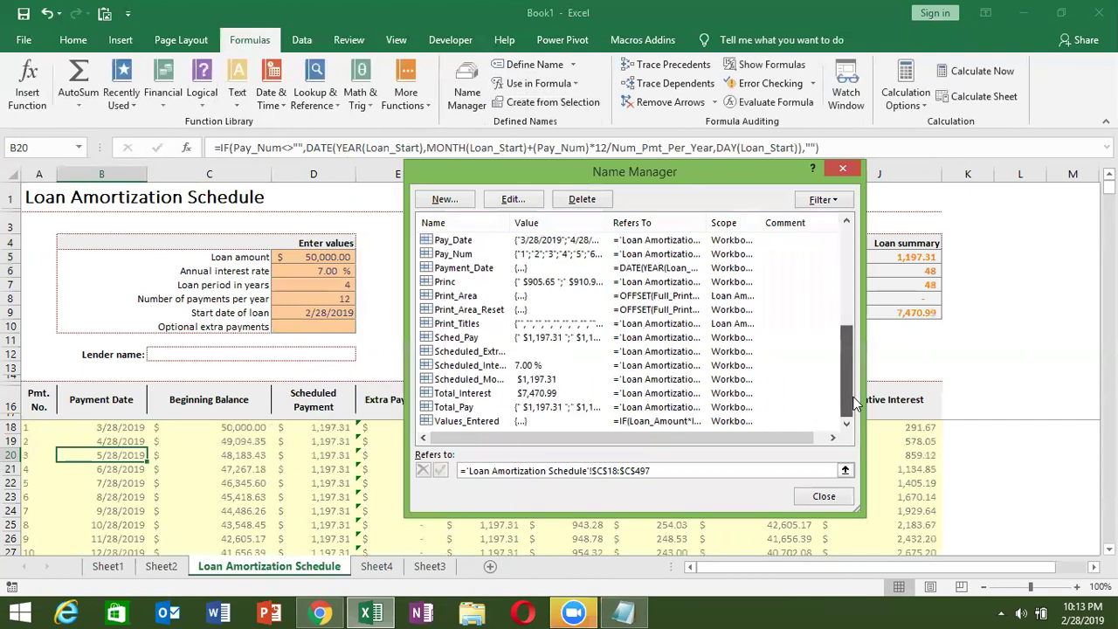
left_click(662, 297)
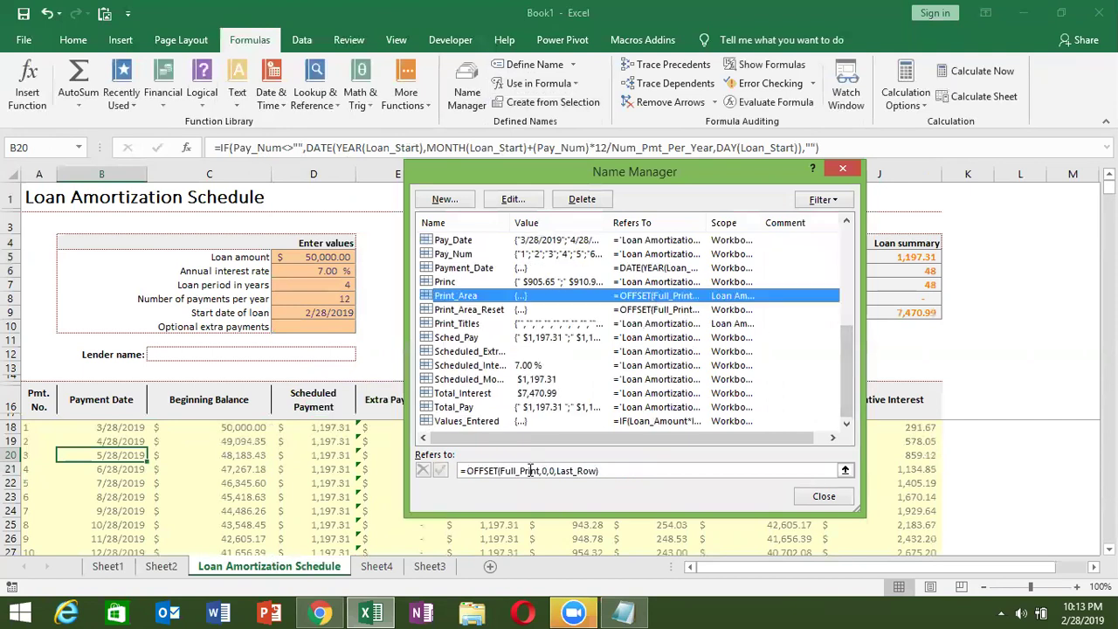
left_click(555, 313)
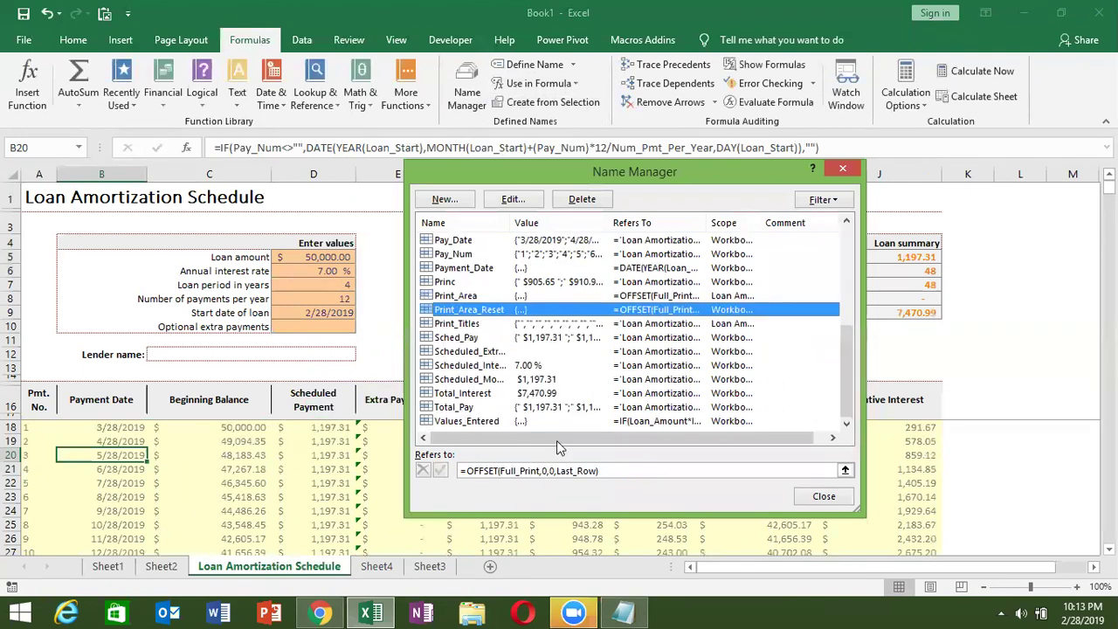
- Check the ranges behind Loan_Years, Int, End_Bal and Data (A18:J497), then close the Name Manager
left_click_drag(845, 391, 847, 291)
left_click(598, 280)
left_click(624, 283)
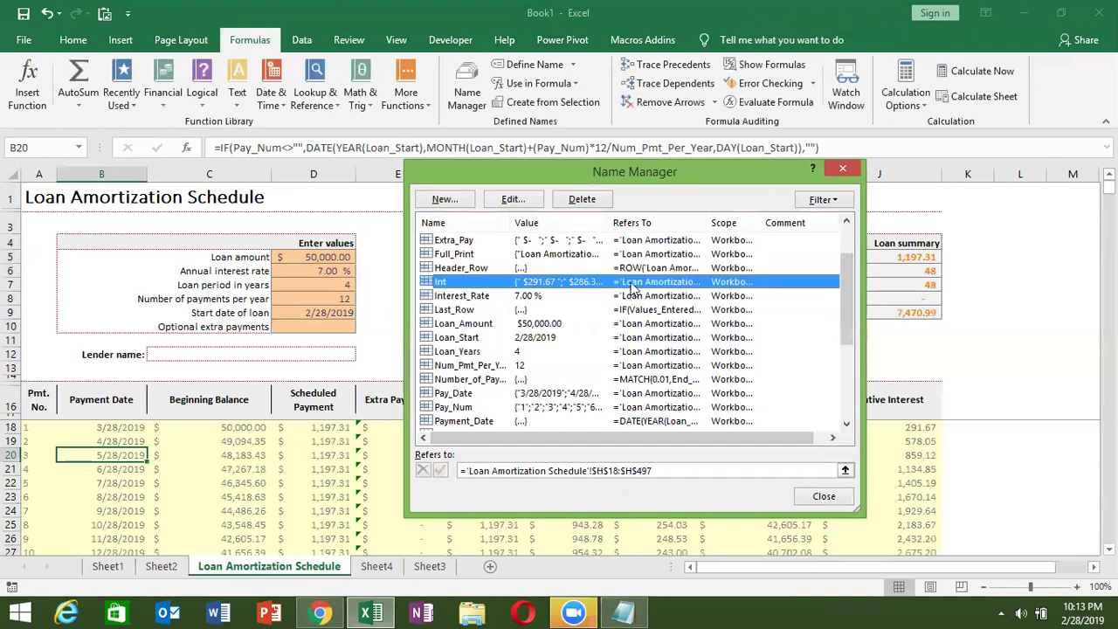
left_click_drag(850, 292, 847, 271)
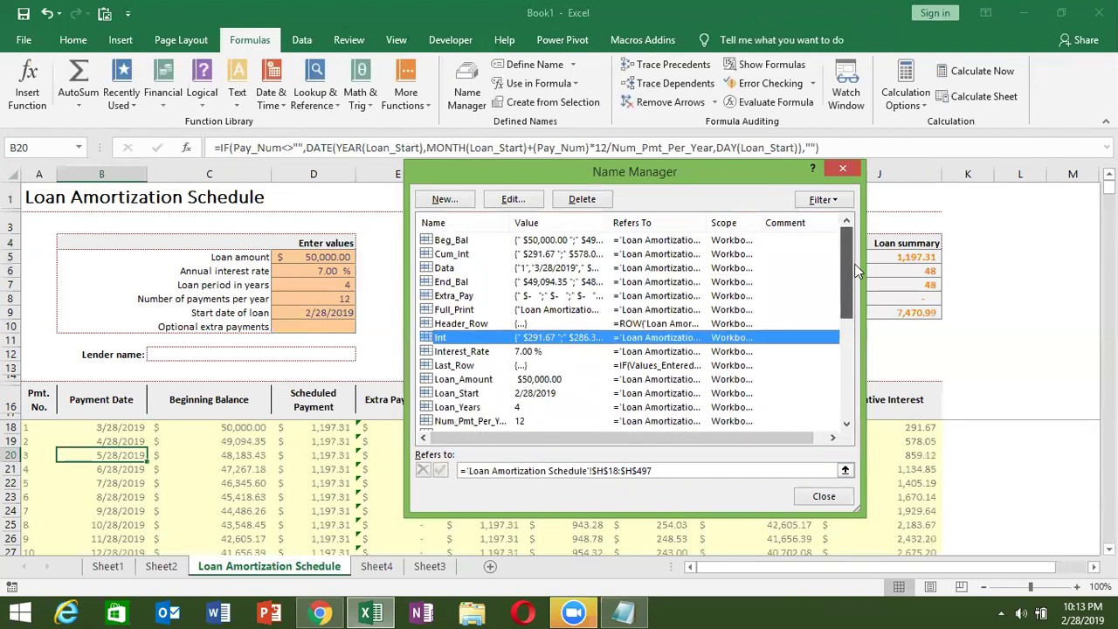
left_click(723, 283)
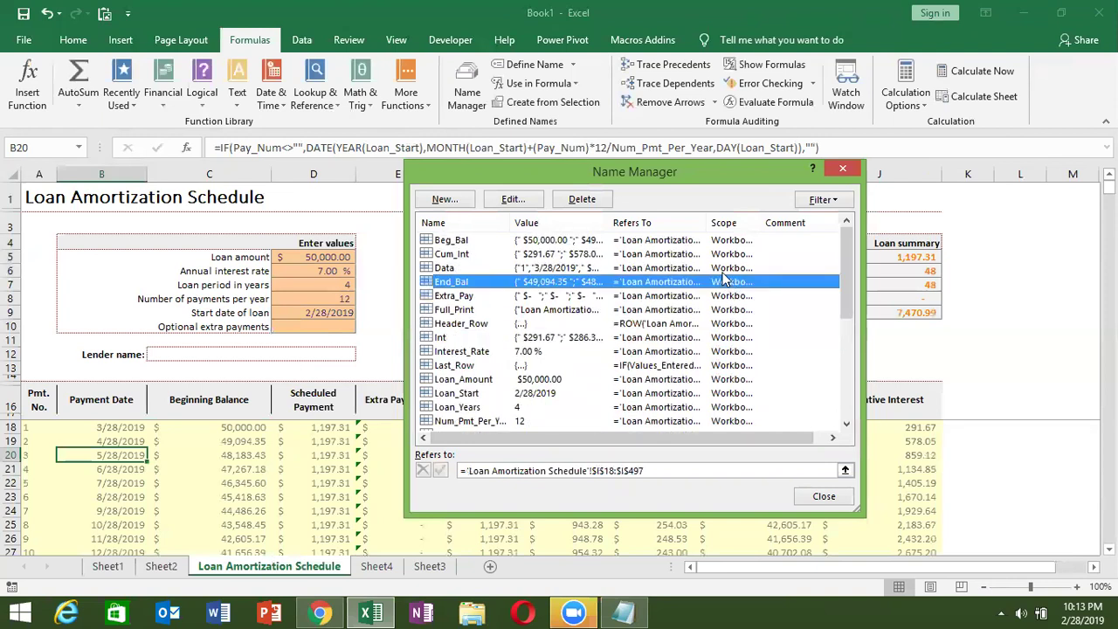
left_click(710, 268)
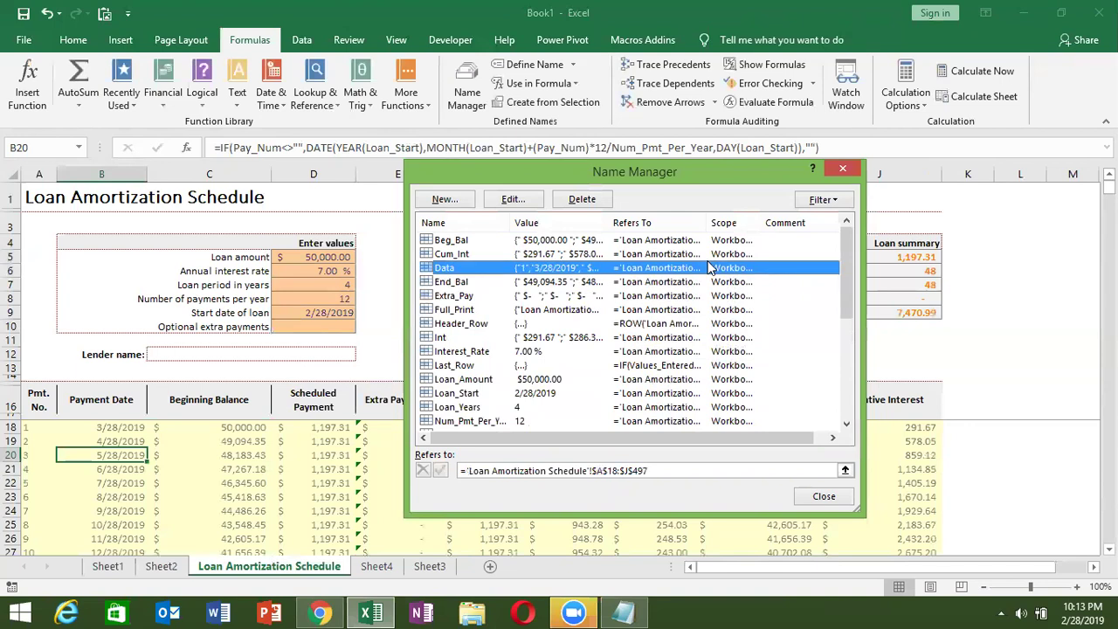
left_click(846, 168)
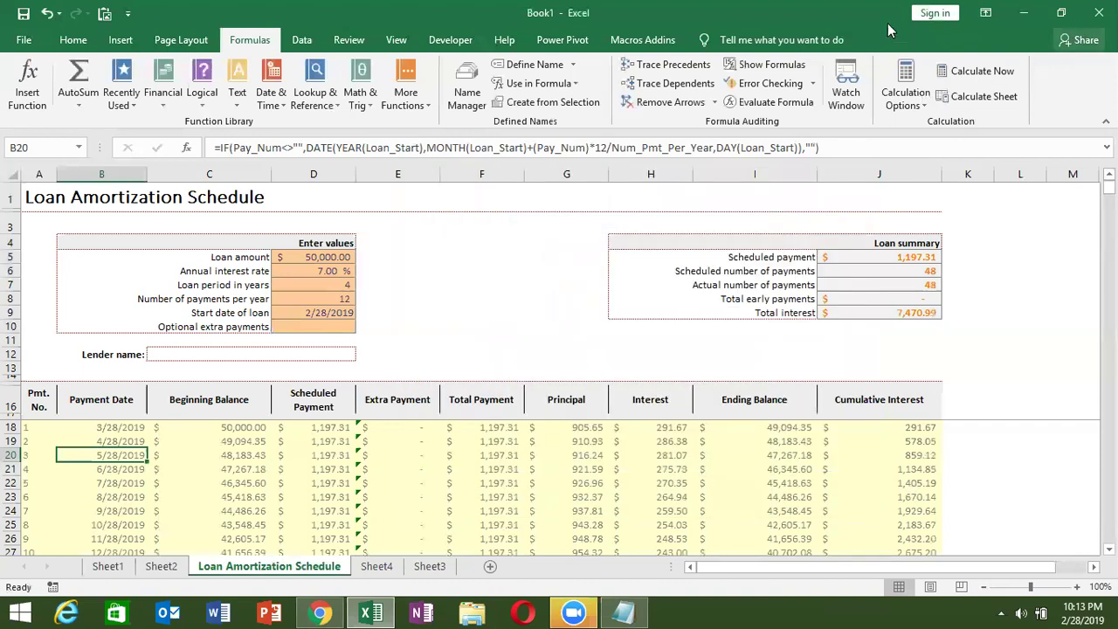
- Cancel closing the workbook at the save prompt and add a new blank worksheet, Sheet6
left_click(1099, 12)
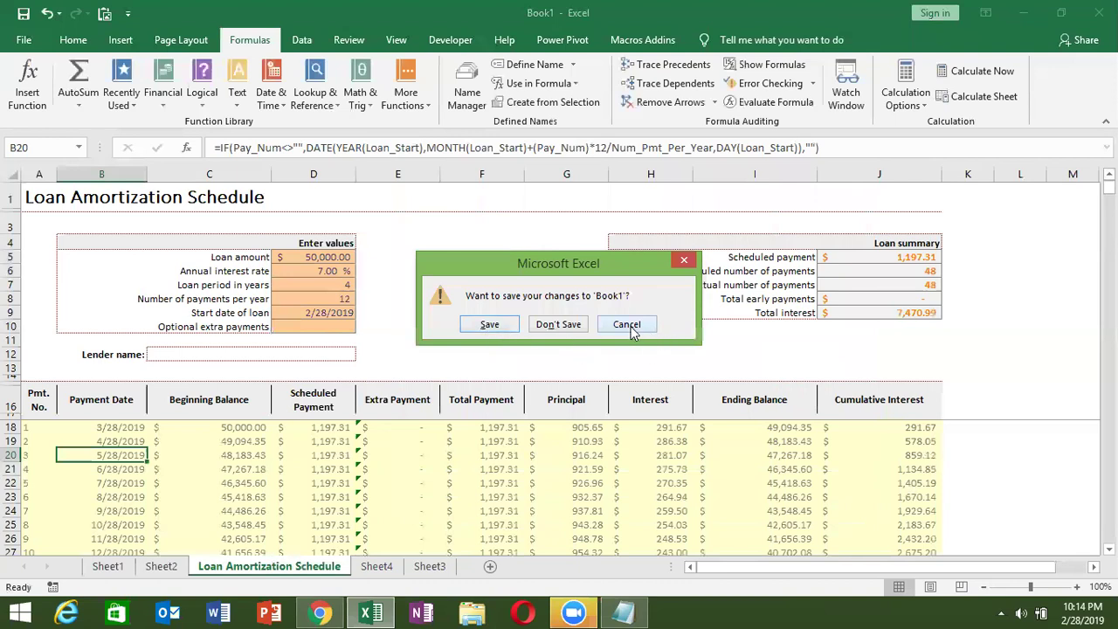
left_click(632, 328)
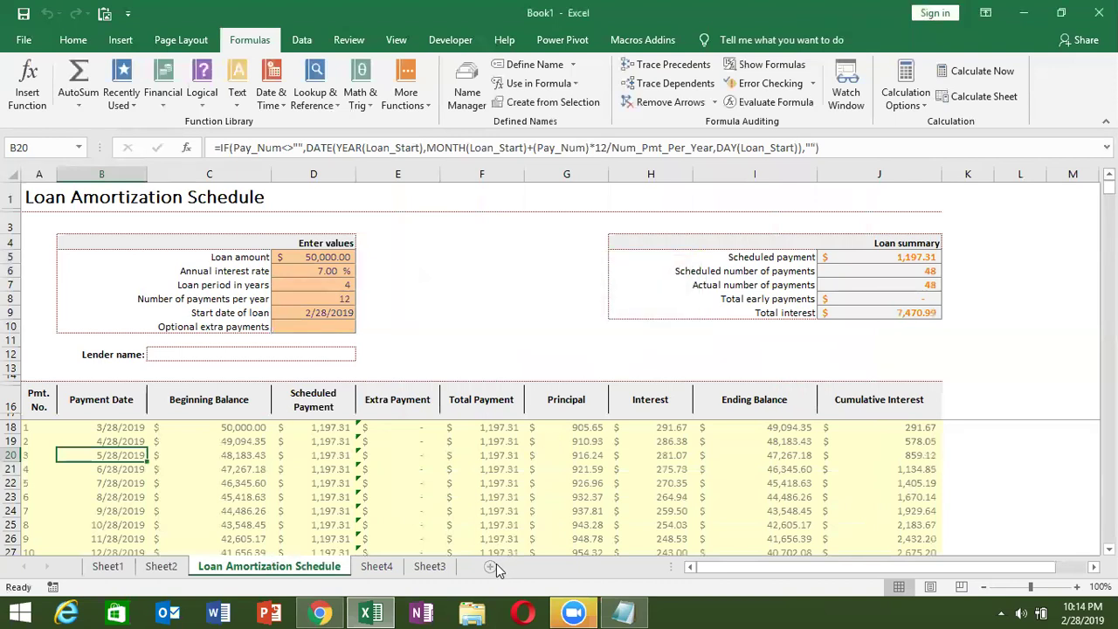
left_click(490, 566)
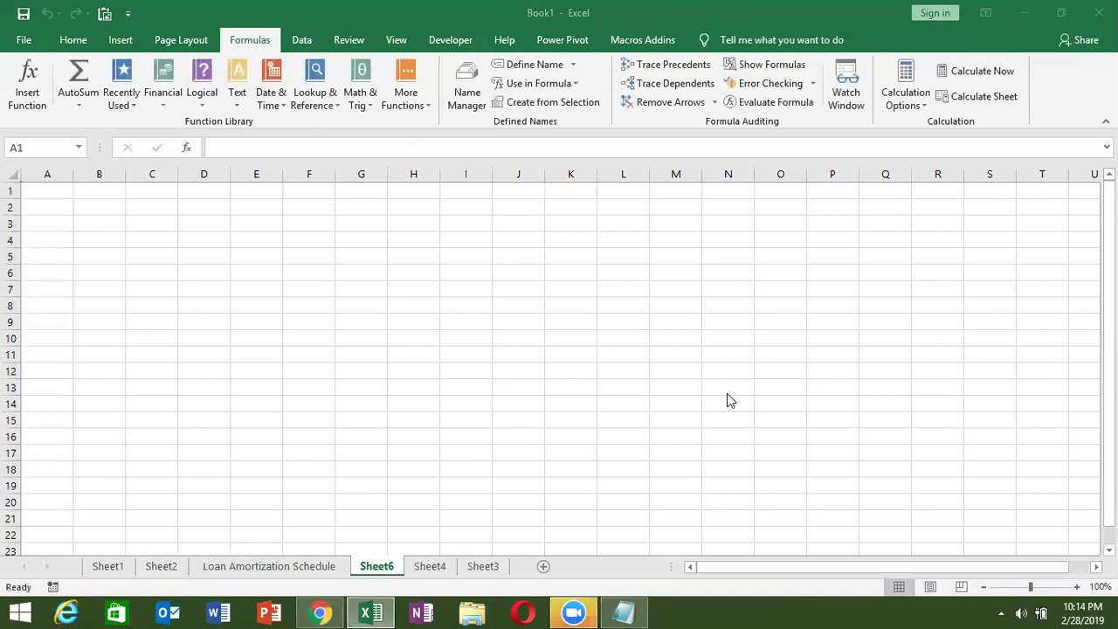
- Enter 123.369.852 in B2 and autofit column B to show it
left_click(80, 208)
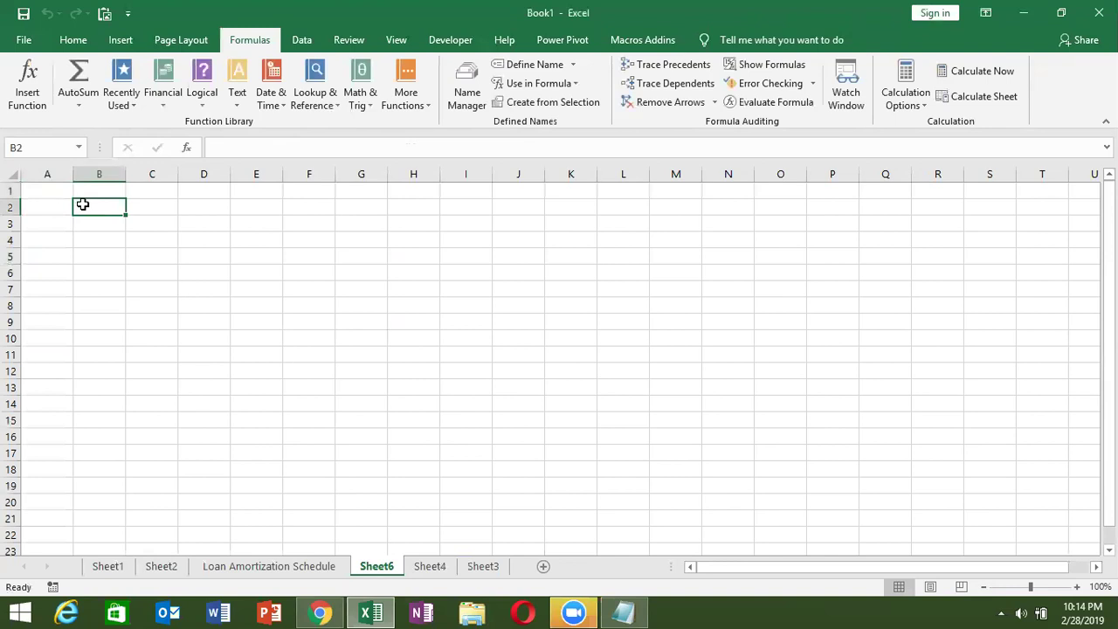
type("123.369.852")
key("Return")
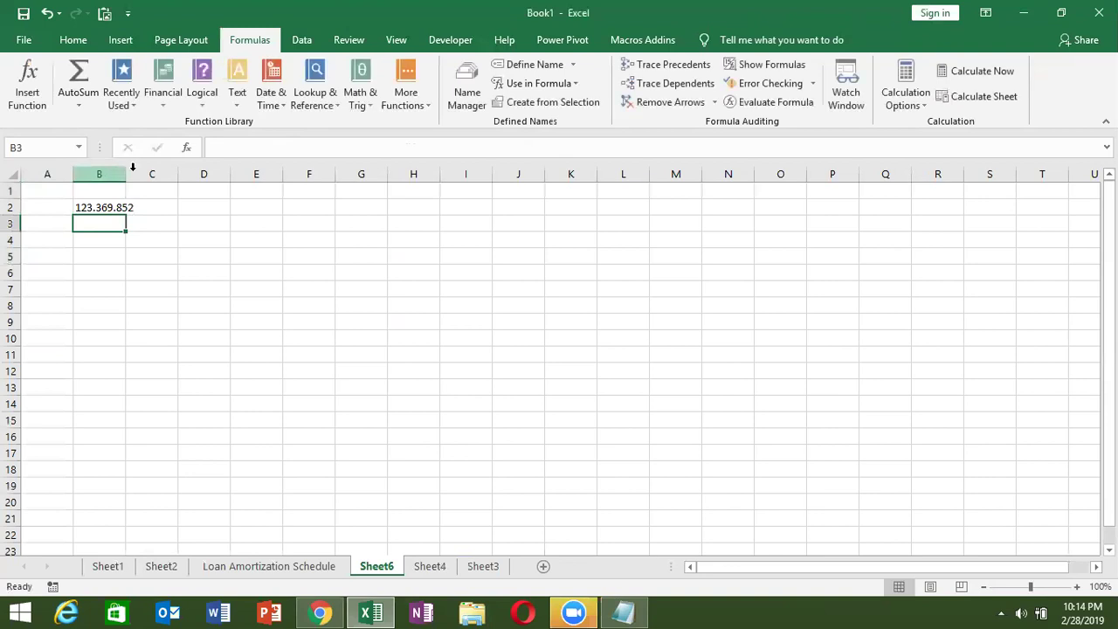
double_click(126, 178)
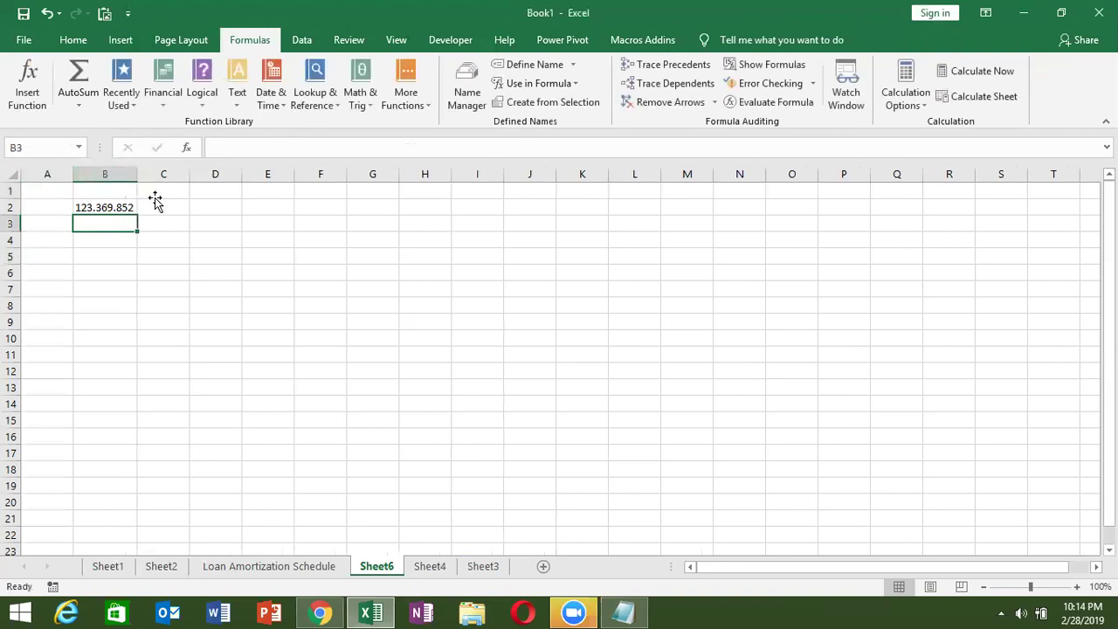
- Put =LEFT(B2,3) in C2, correcting the count from 5 to 3, to return 123
left_click(155, 194)
left_click(155, 207)
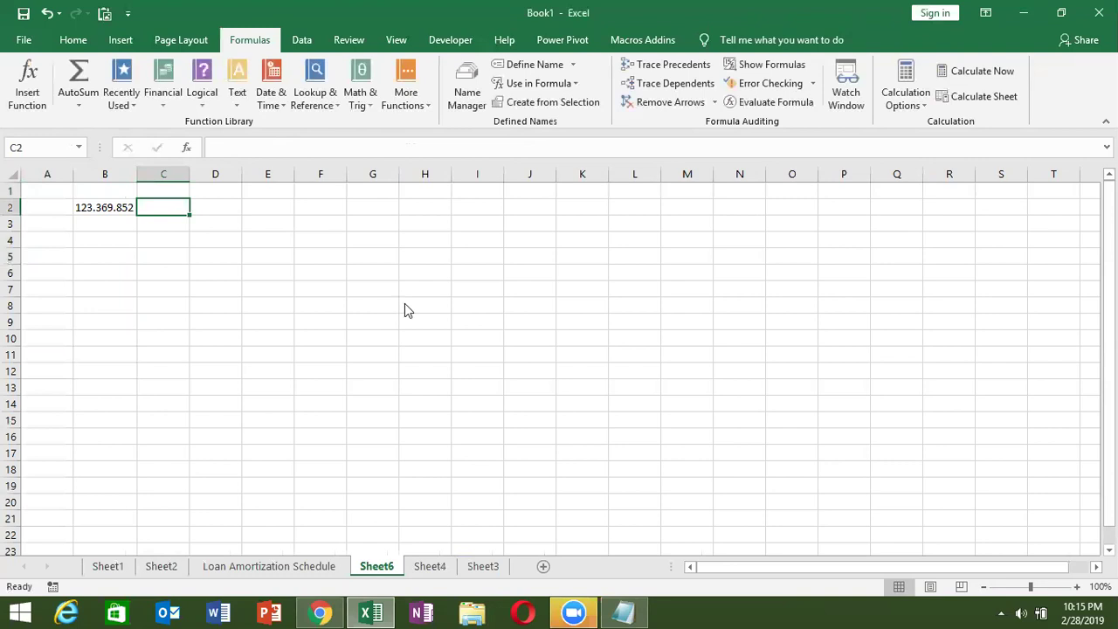
type("=le")
key("Tab")
key("Left")
type(",")
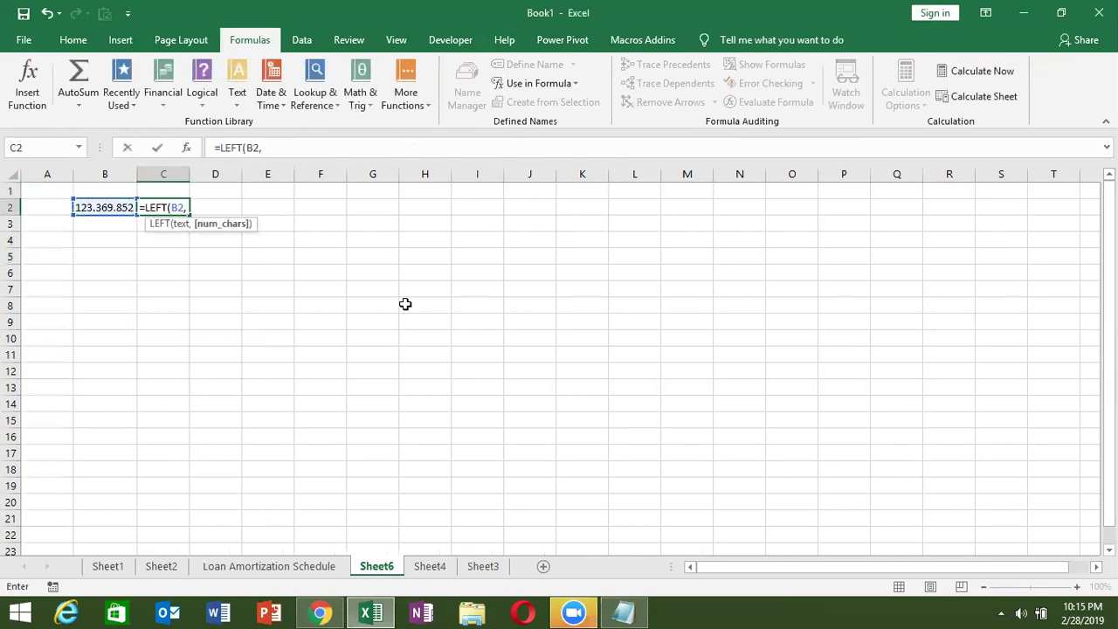
type("5")
key("Return")
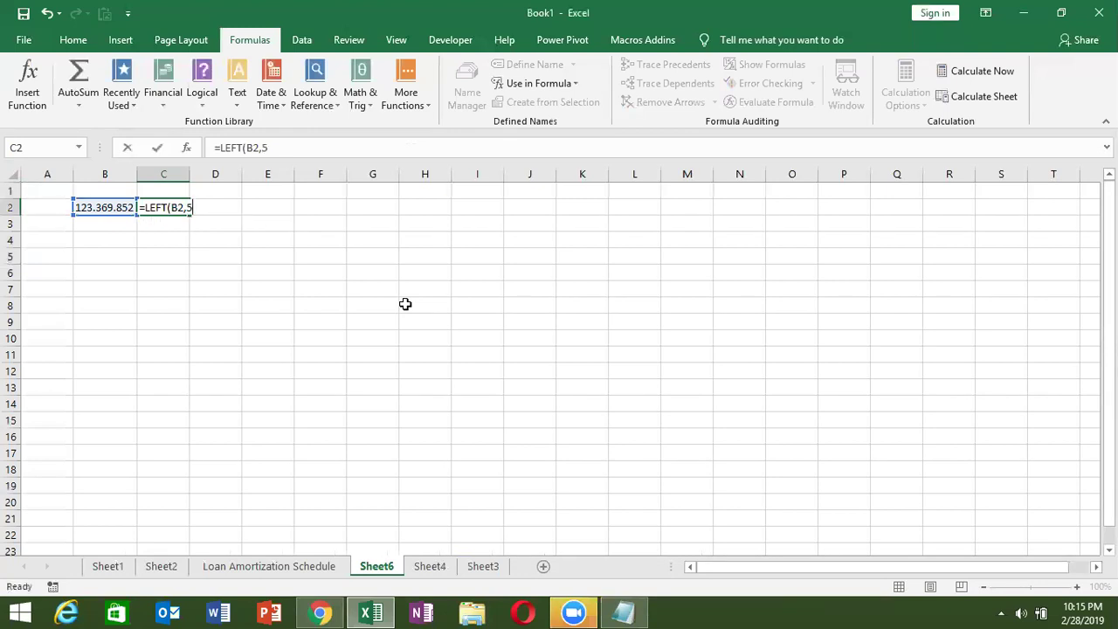
key("Up")
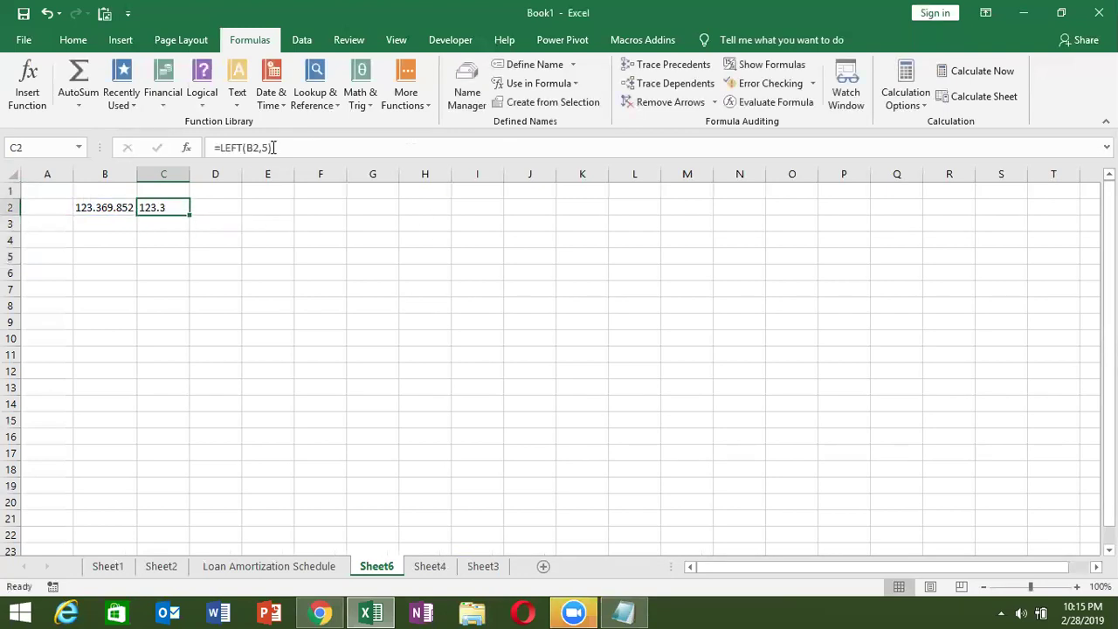
left_click(272, 148)
key("BackSpace")
type("3")
key("Return")
- Put =RIGHT(B2,3) in E2 to return 852
key("Up")
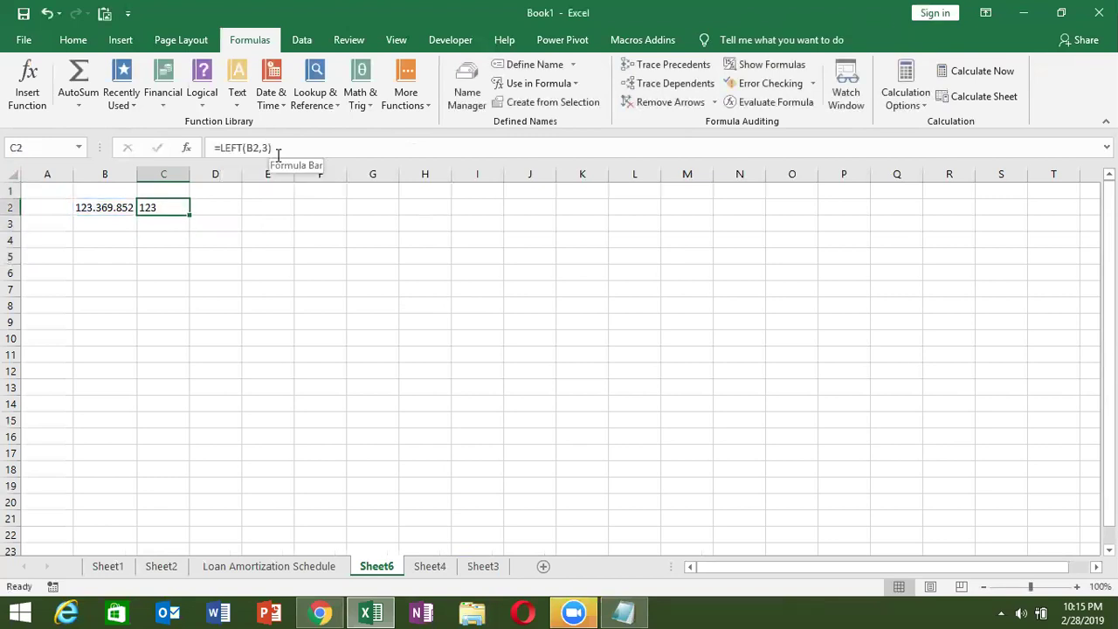
key("Right")
key("Right")
type("=")
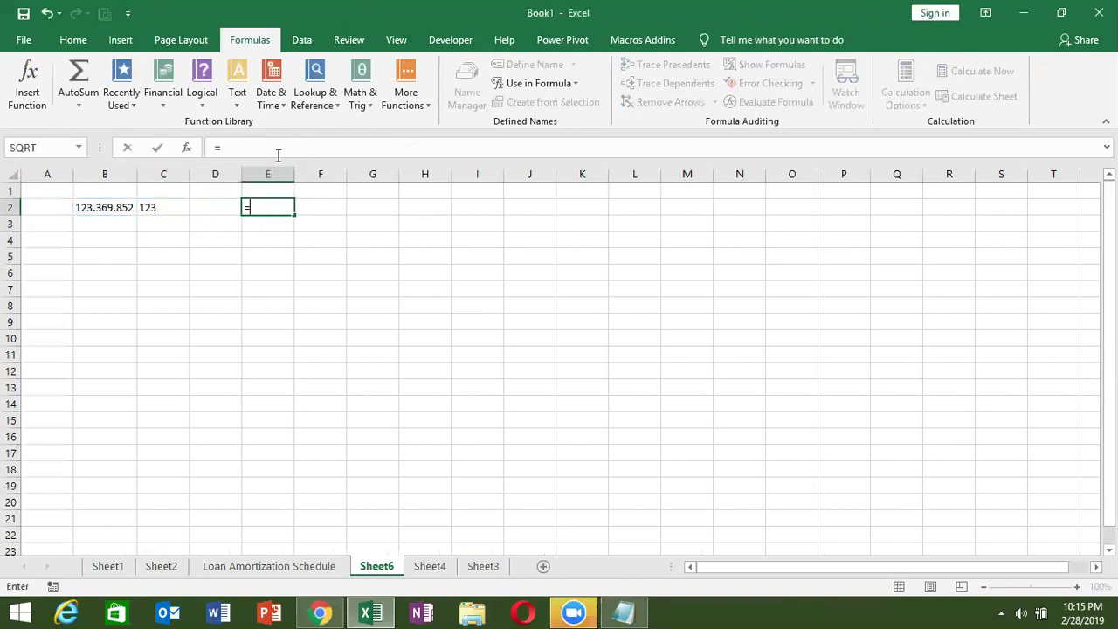
type("ri")
key("Tab")
key("Left")
key("Left")
key("Left")
type(",3")
key("Return")
key("Up")
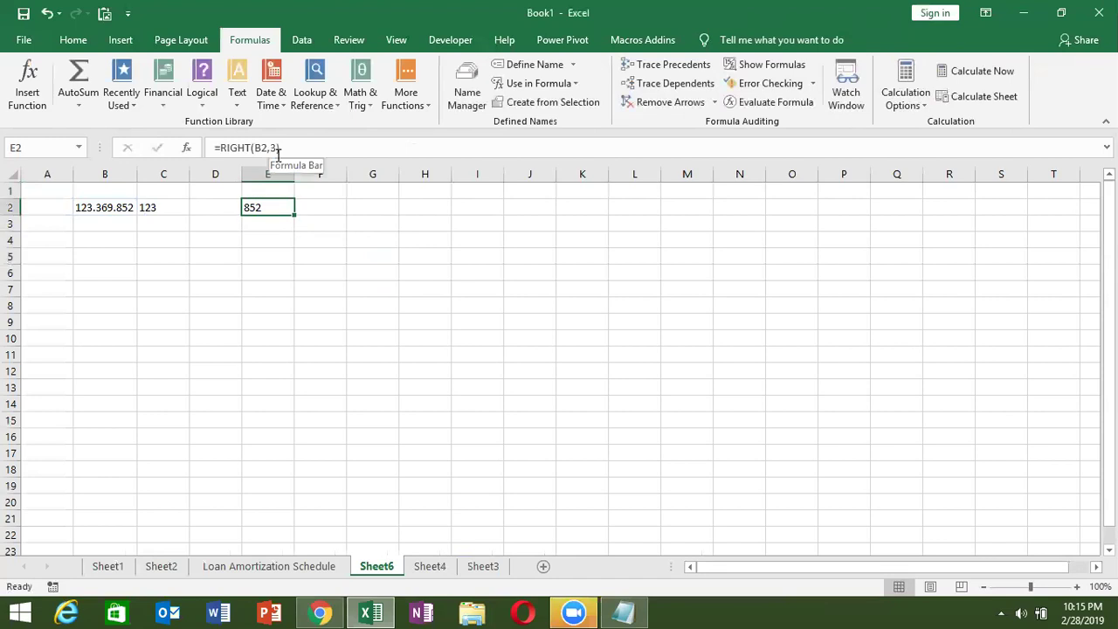
key("Left")
- Enter =MID(B2,5,3) in D2 to return 369
type("=")
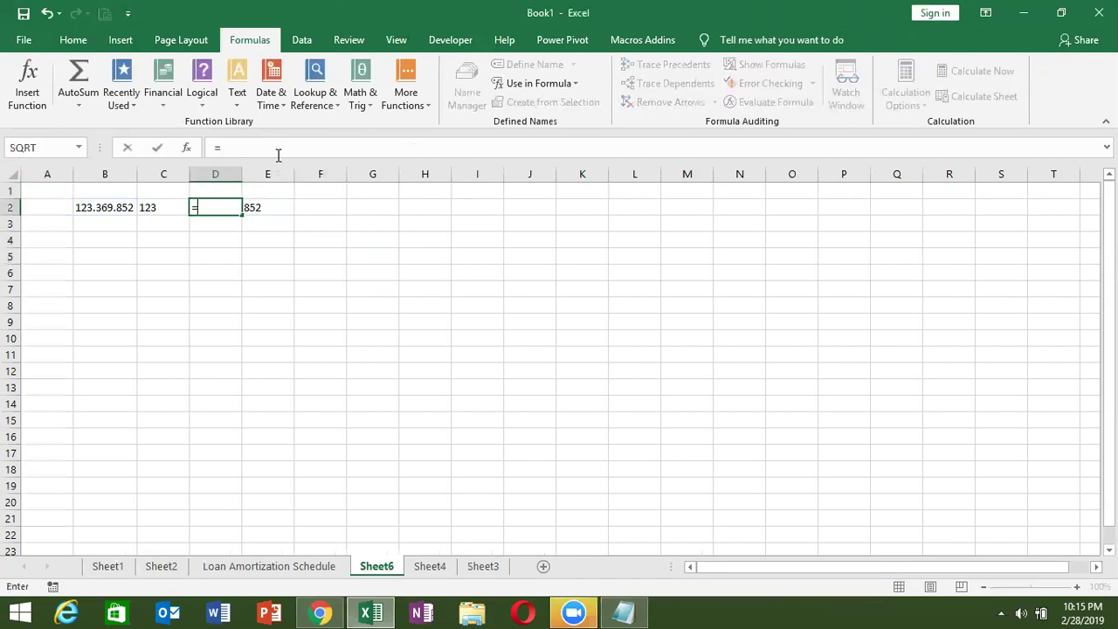
type("mid")
key("Tab")
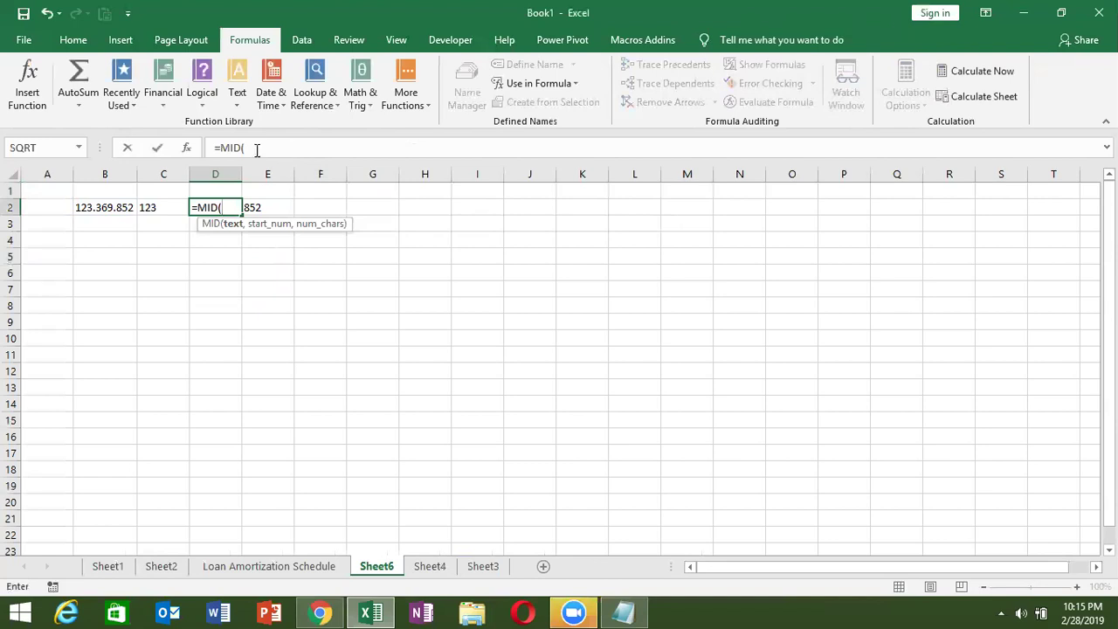
left_click(106, 210)
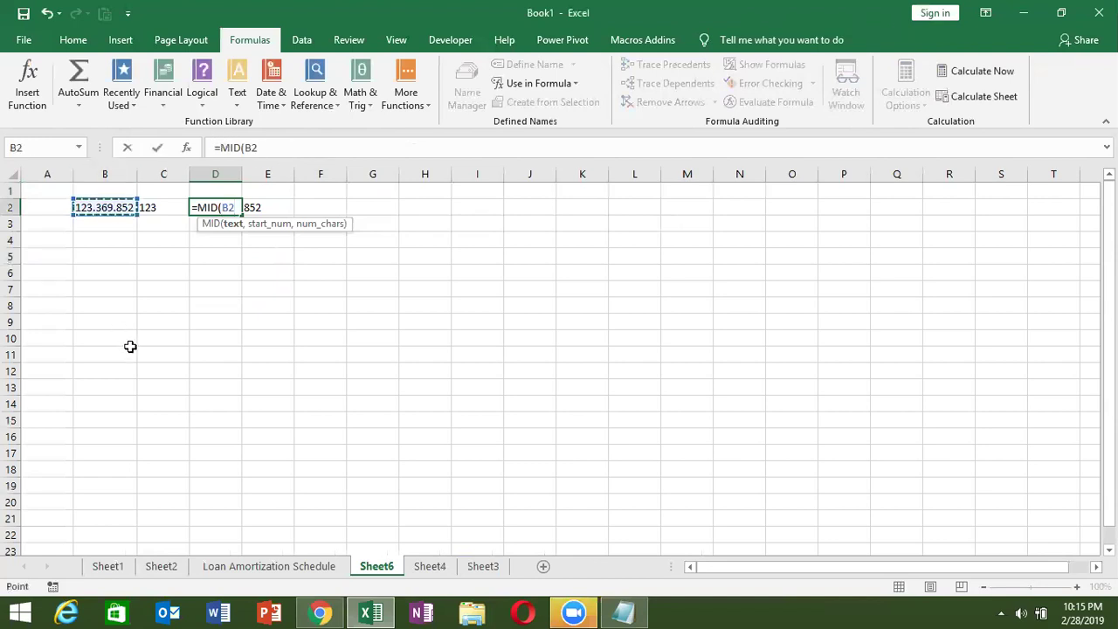
type(",")
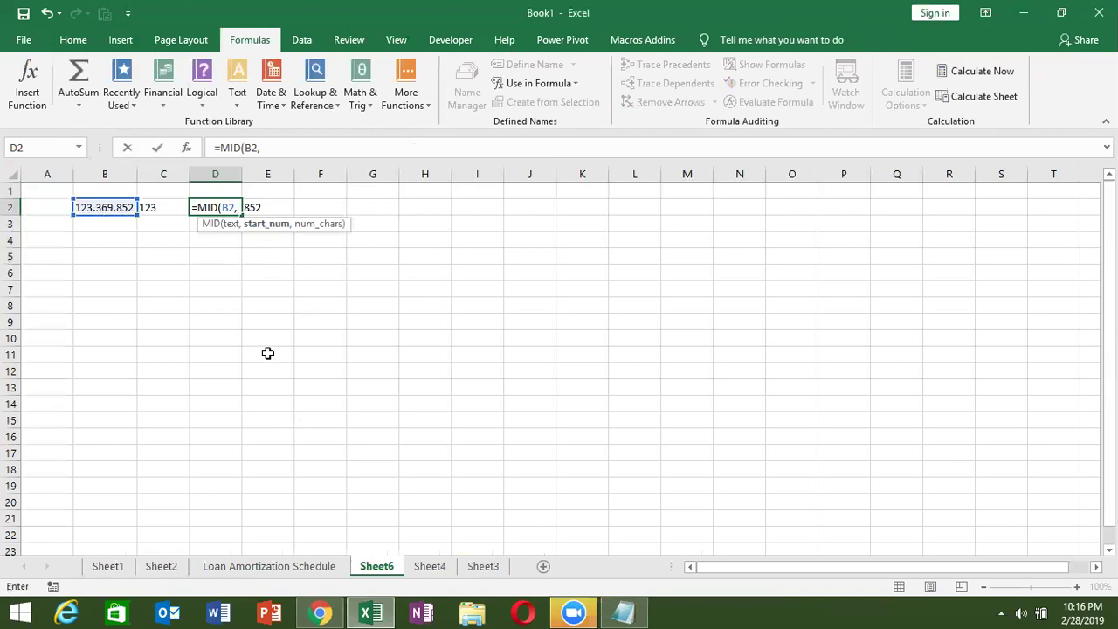
type("5")
type(",")
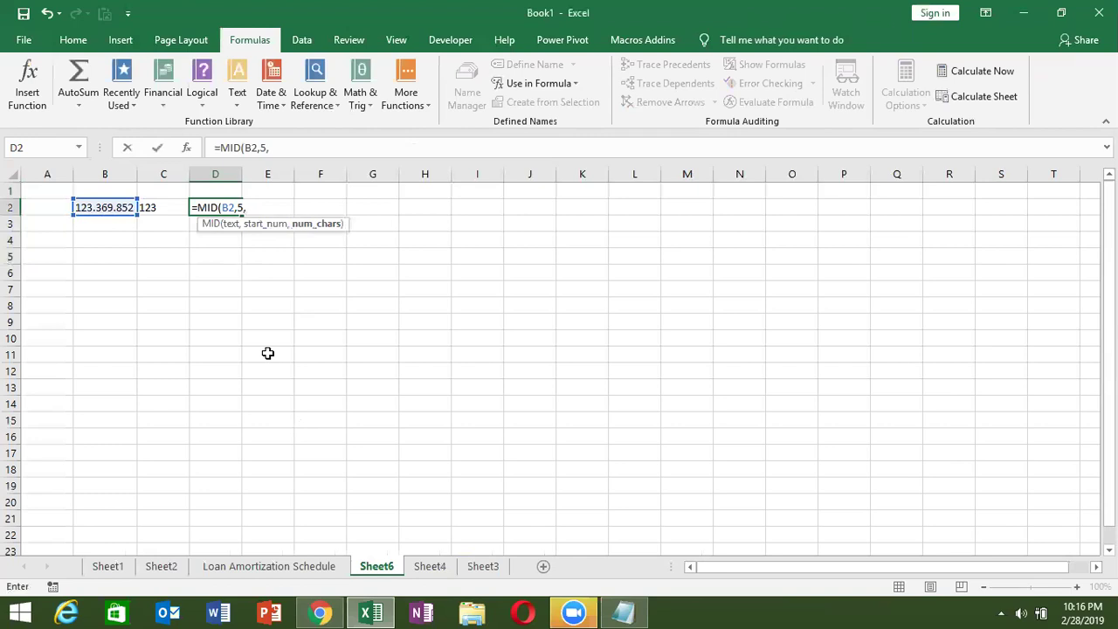
type("3")
key("Return")
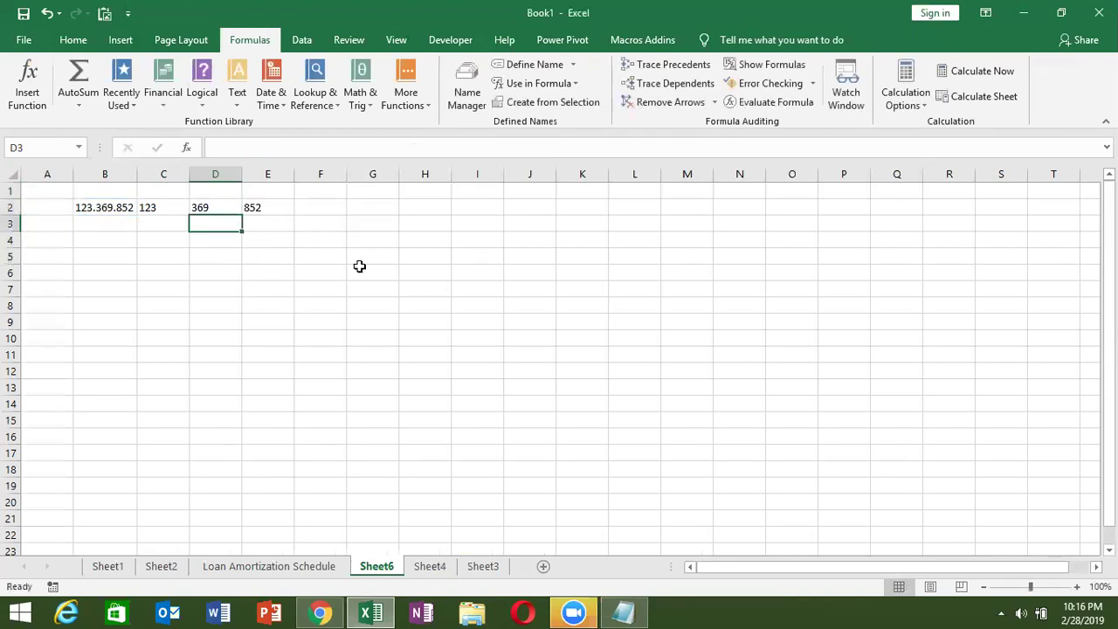
- Reopen the D2 MID formula to walk through its arguments, keeping it unchanged
double_click(217, 208)
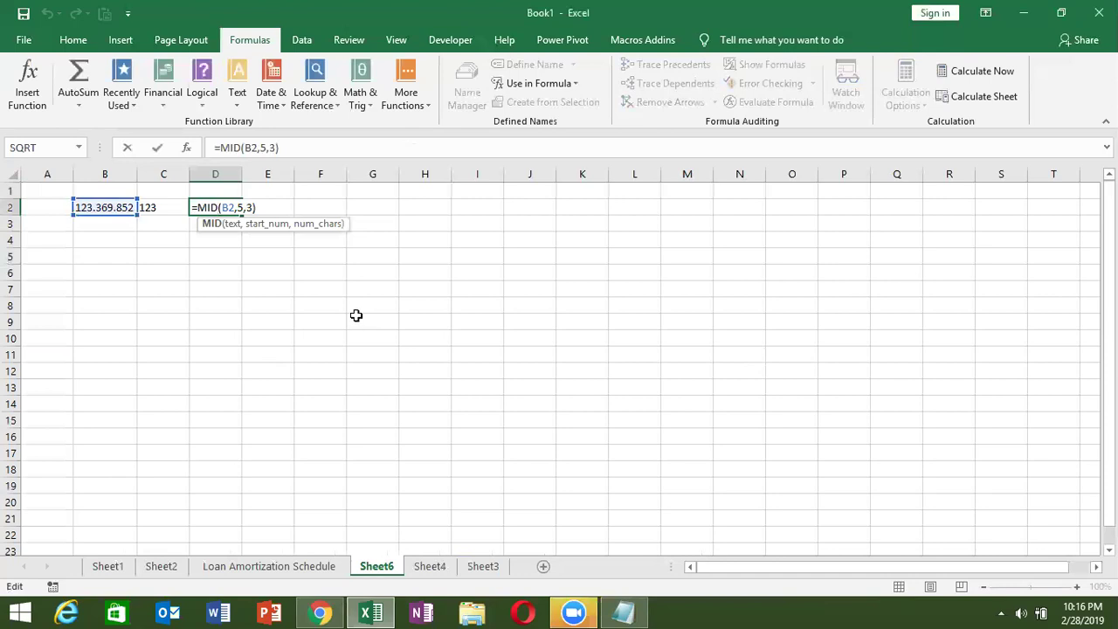
key("Left")
key("Left")
key("Left")
key("Right")
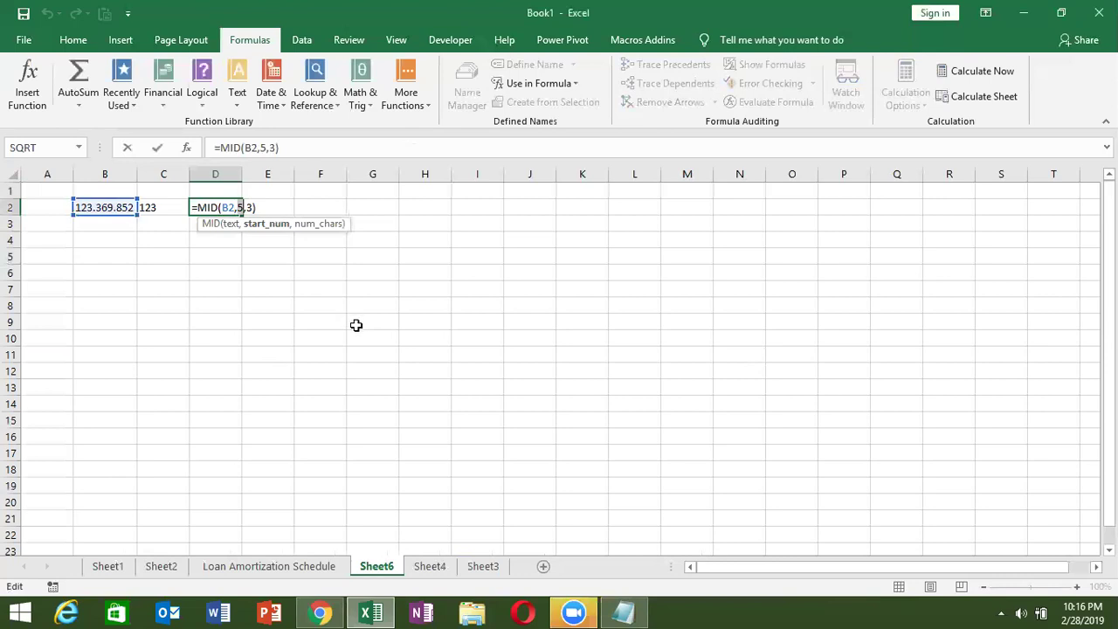
key("ctrl+Return")
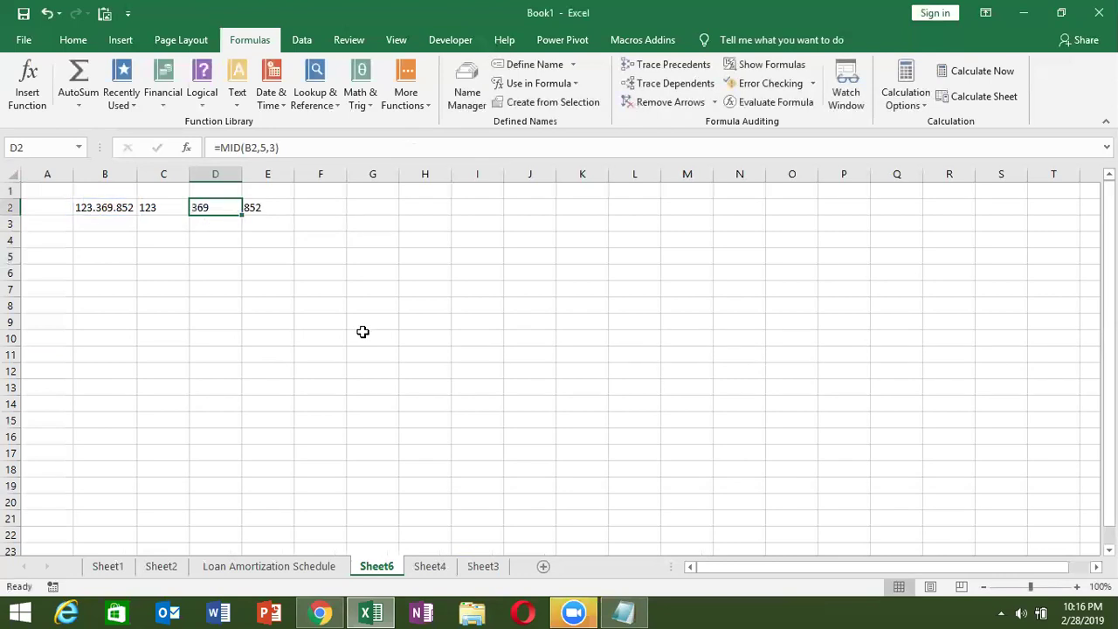
key("Down")
key("Left")
key("Left")
- Type a first name in B4 and extract its first letter in C5 with =MID(B4,1,1)
key("Down")
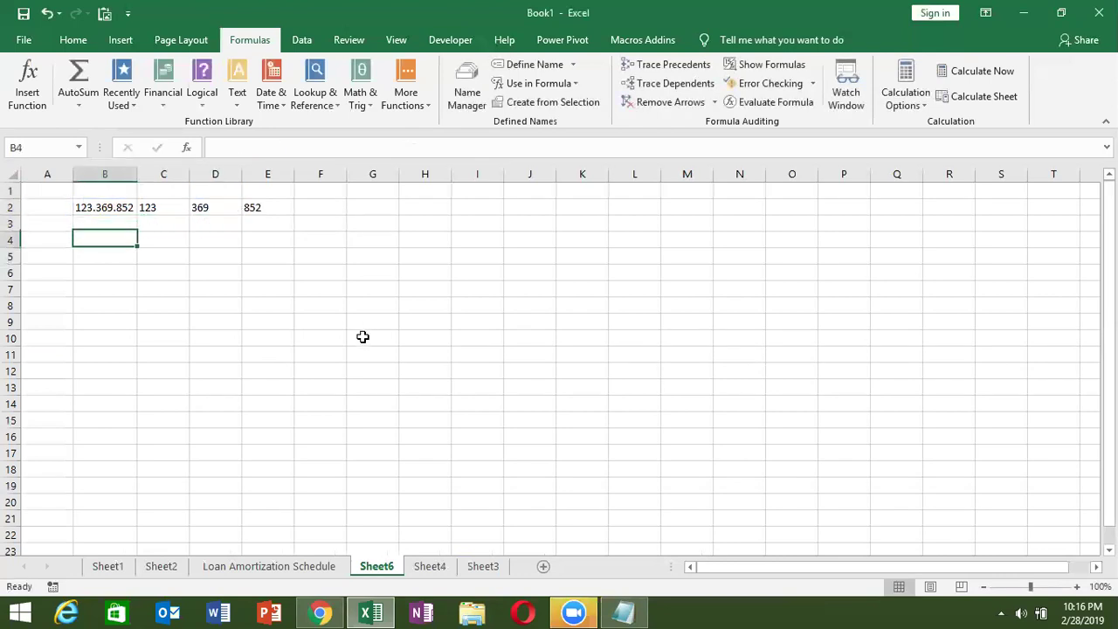
type("Sujeet")
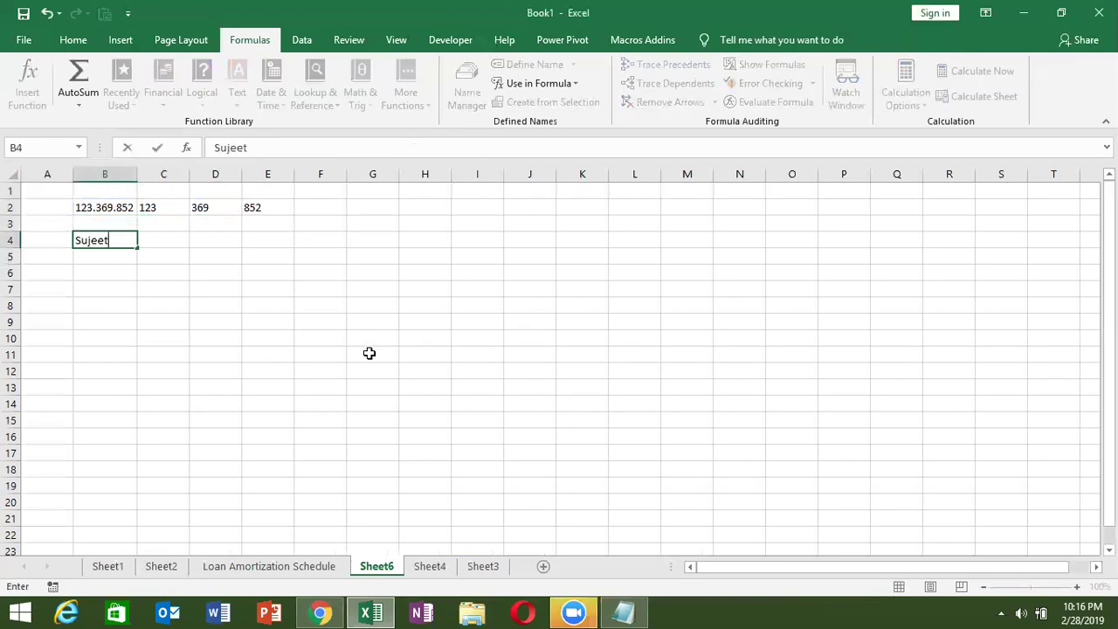
key("Return")
key("Right")
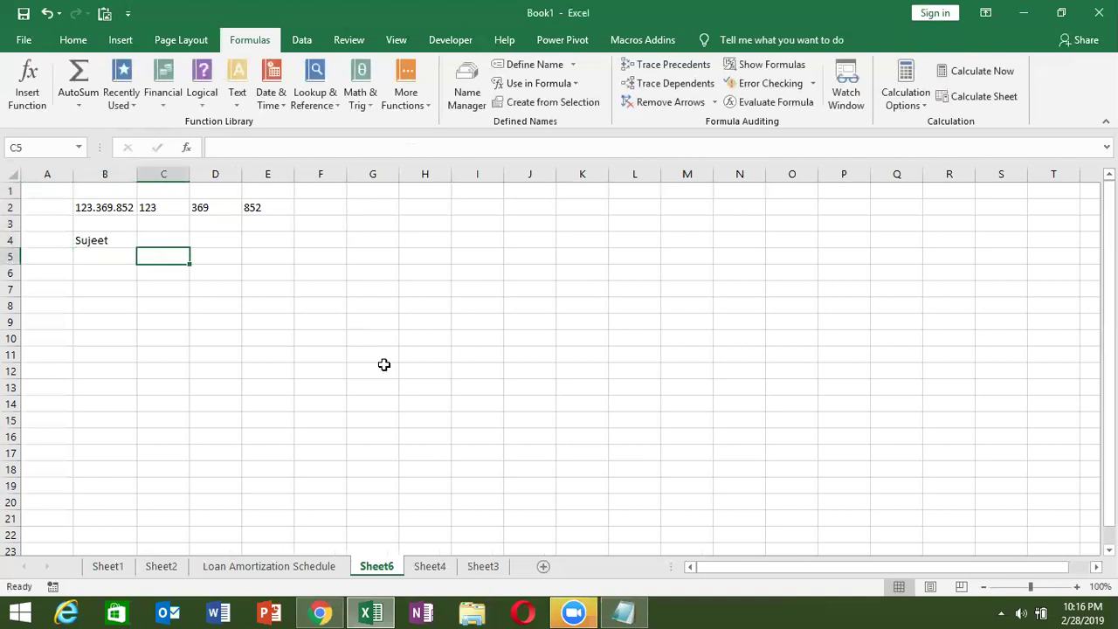
type("=mis")
key("BackSpace")
type("d")
key("Tab")
key("Up")
key("Left")
type(",1,1")
key("Return")
key("Up")
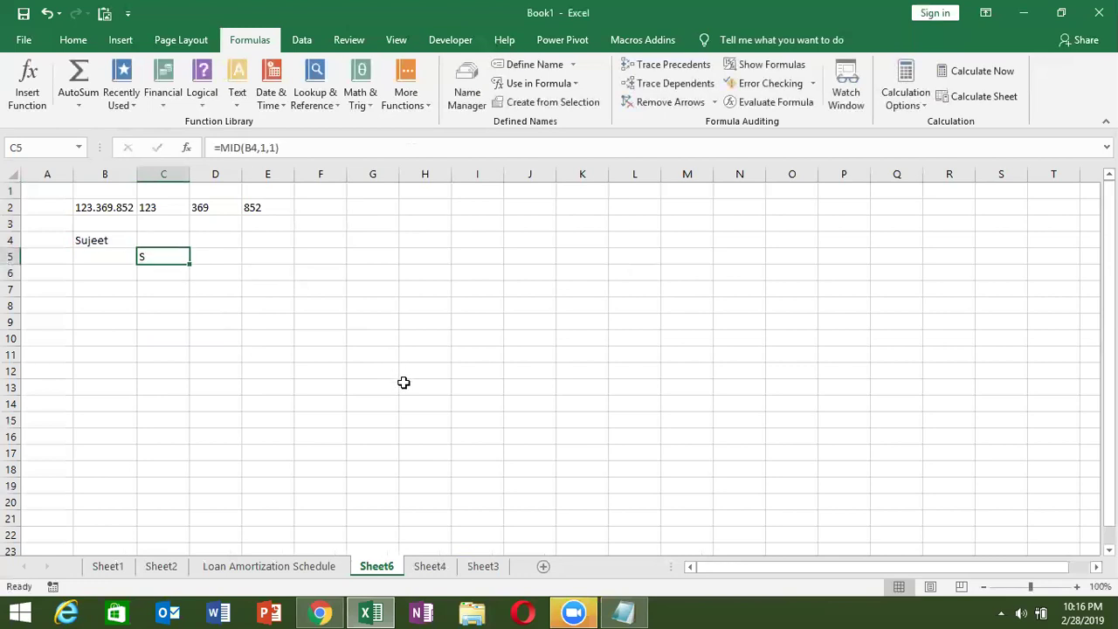
- Extract the second letter in D5 with =MID(B4,2,1), then show the Windows desktop
key("Right")
type("=mi")
key("Tab")
key("Left")
key("Left")
key("Up")
type(",2")
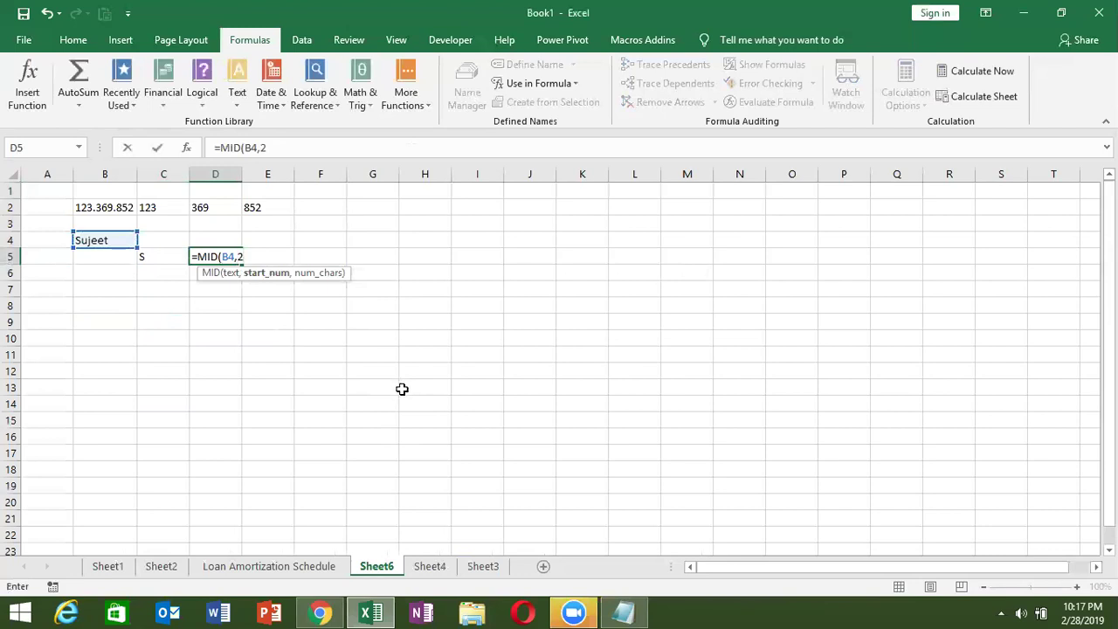
type(",")
key("BackSpace")
type(",1)")
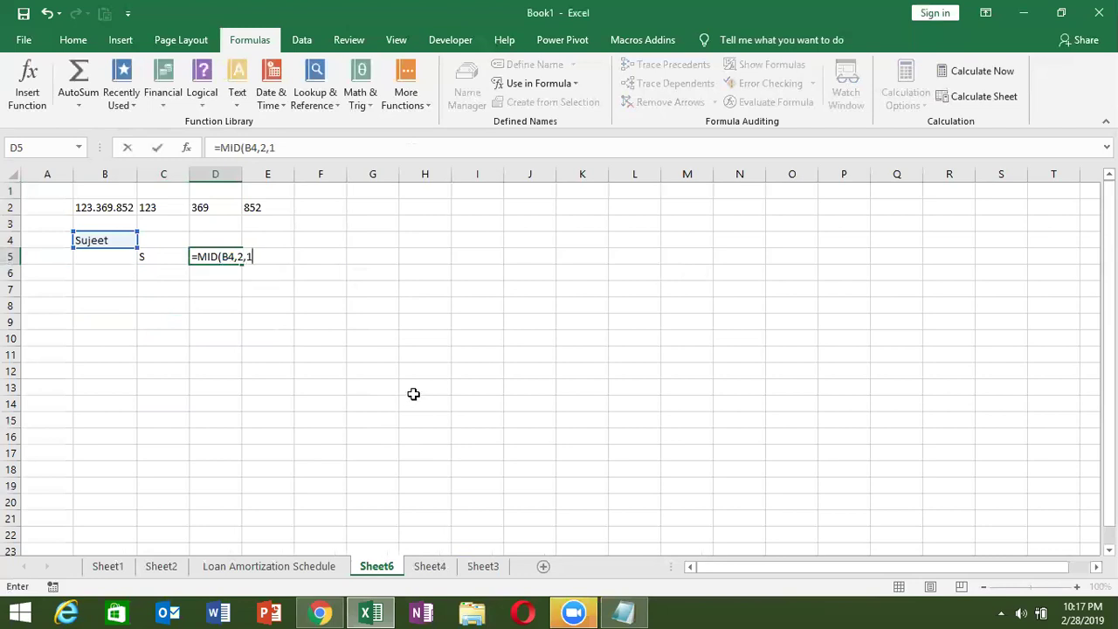
key("Return")
key("Up")
key("Right")
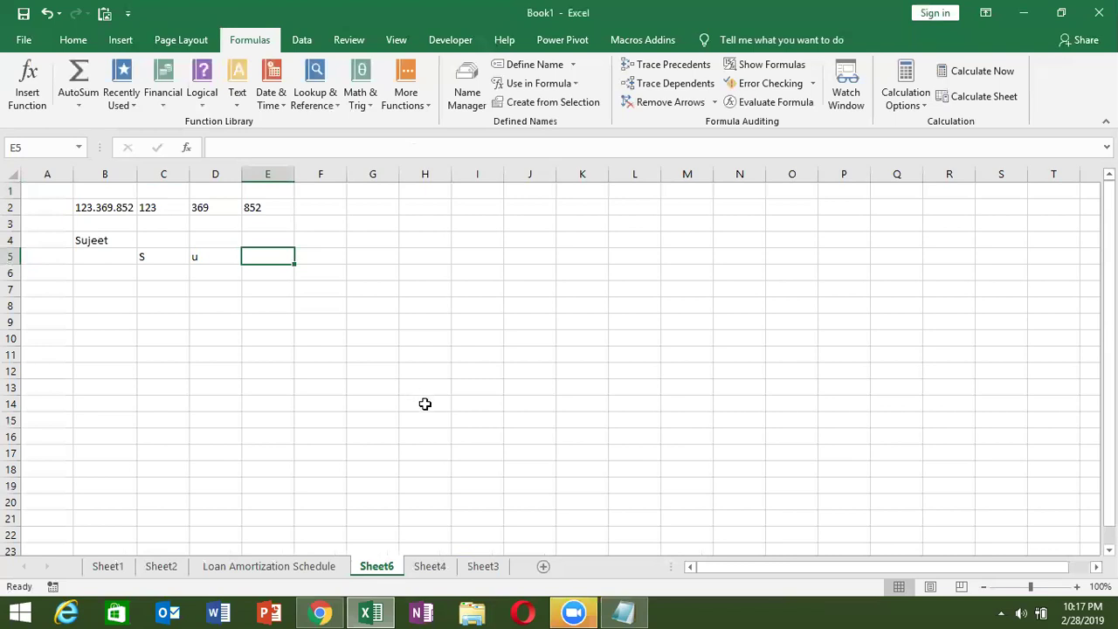
key("super+d")
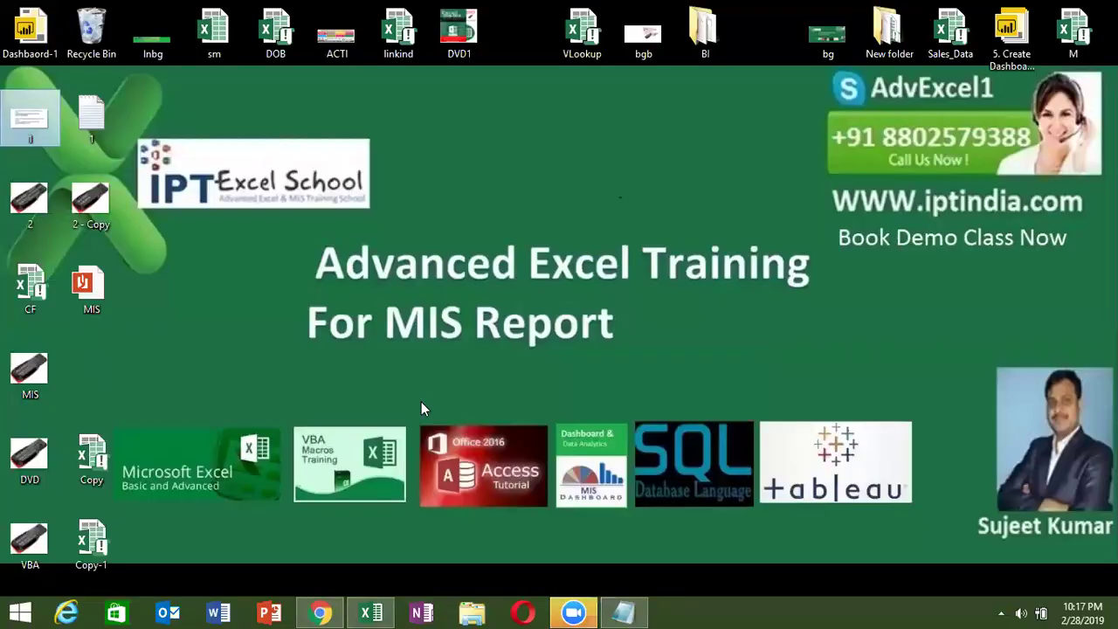